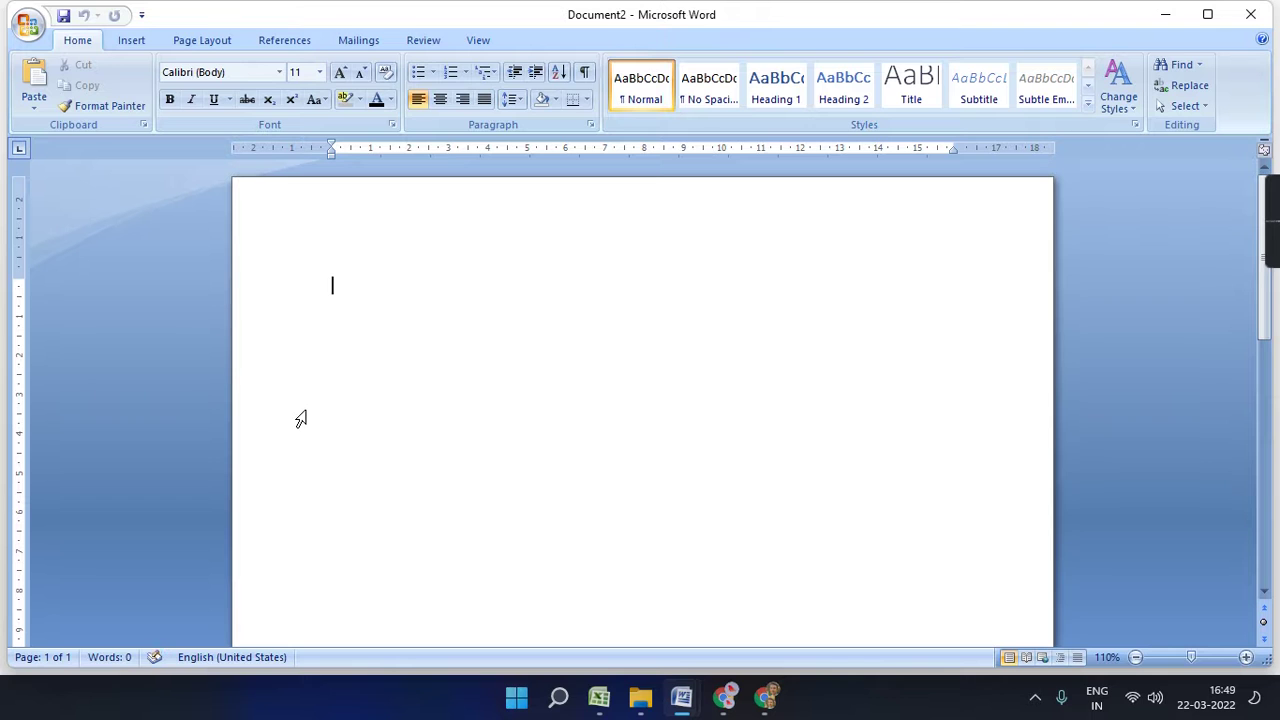
- Generate five paragraphs of sample text by entering =RAND(5) on the blank page
{"action": "left_click", "coordinate": [200, 40]}
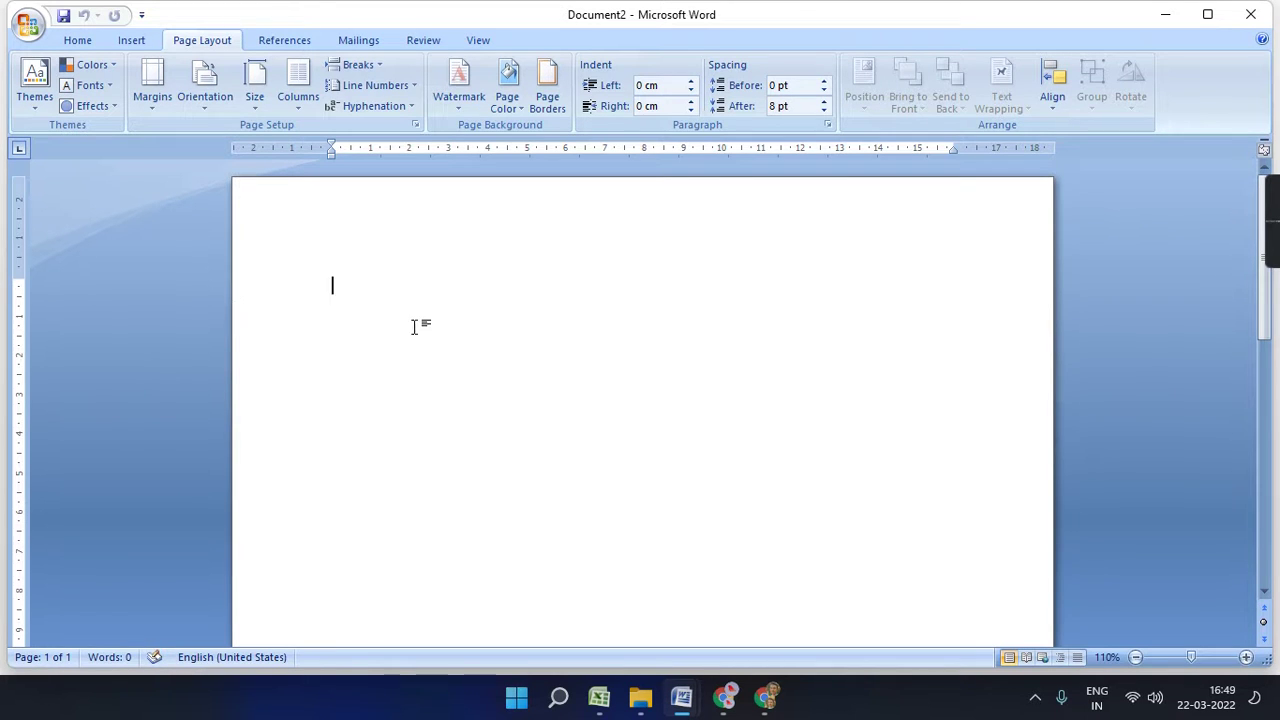
{"action": "type", "text": "=RAND("}
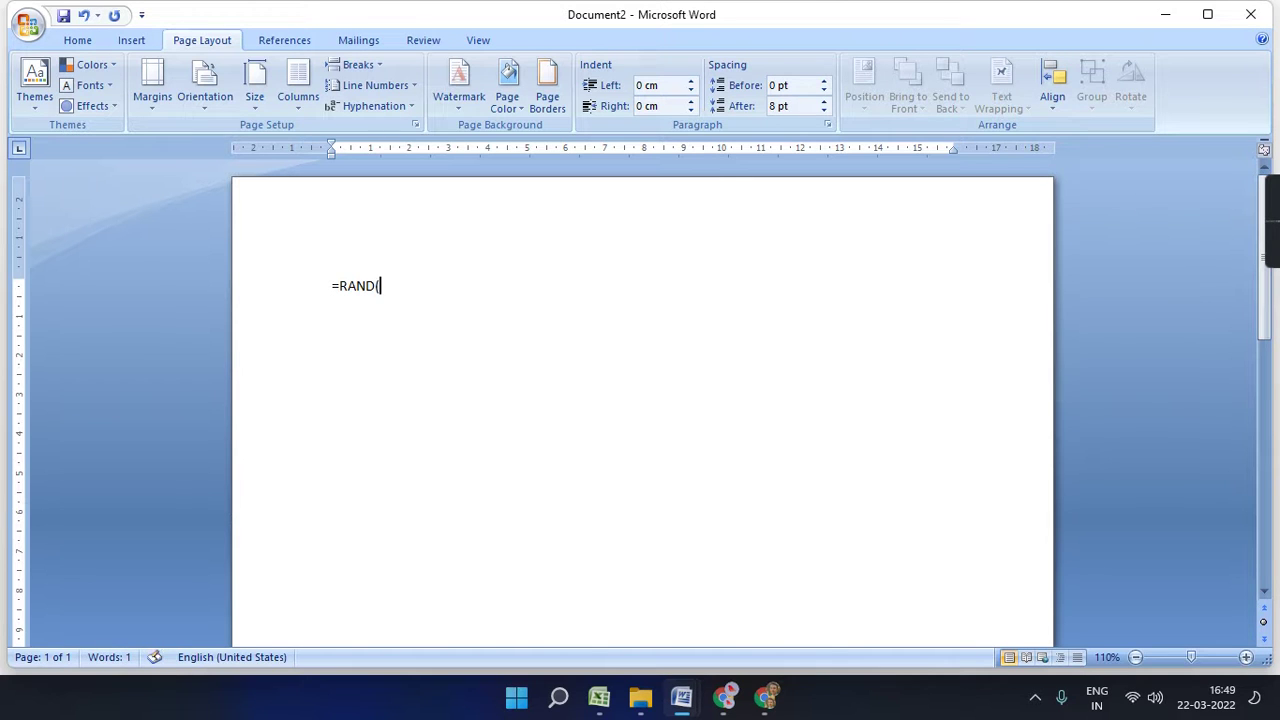
{"action": "type", "text": "5)"}
{"action": "key", "text": "Return"}
- Select all the sample text and enlarge it to 14 pt
{"action": "scroll", "coordinate": [602, 416], "scroll_direction": "down", "scroll_amount": 10}
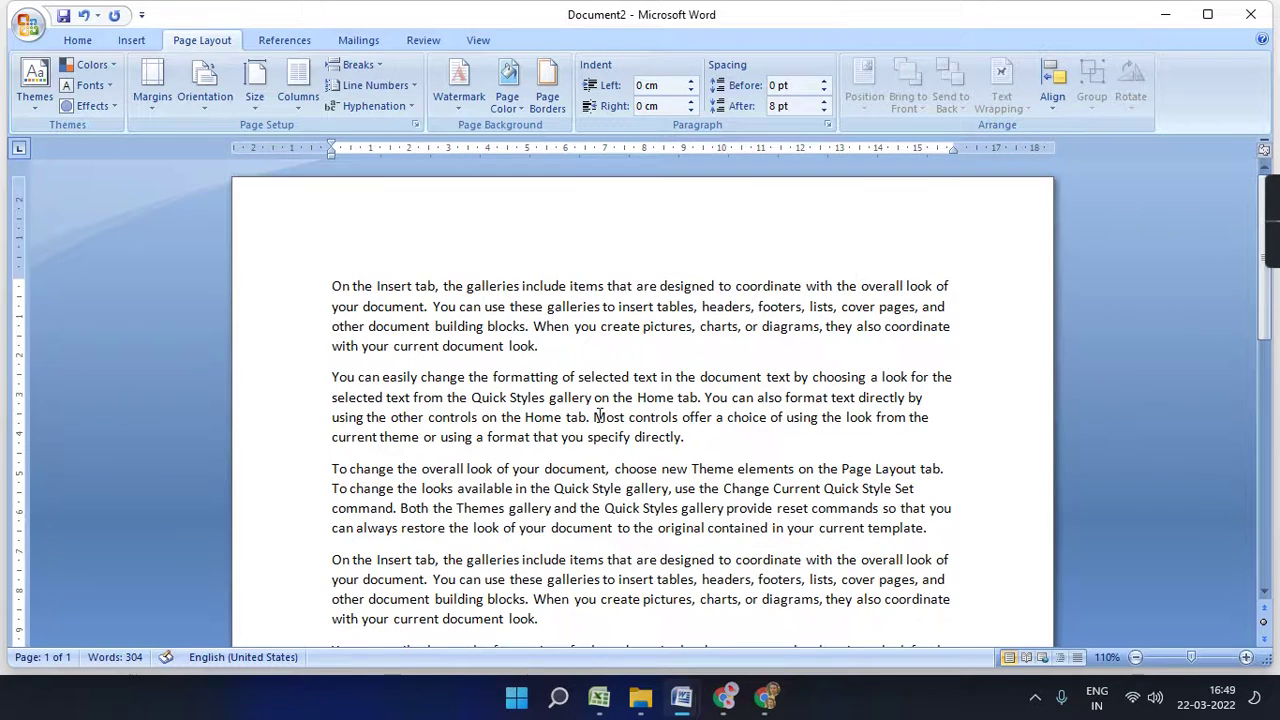
{"action": "scroll", "coordinate": [602, 416], "scroll_direction": "up", "scroll_amount": 10}
{"action": "key", "text": "ctrl+a"}
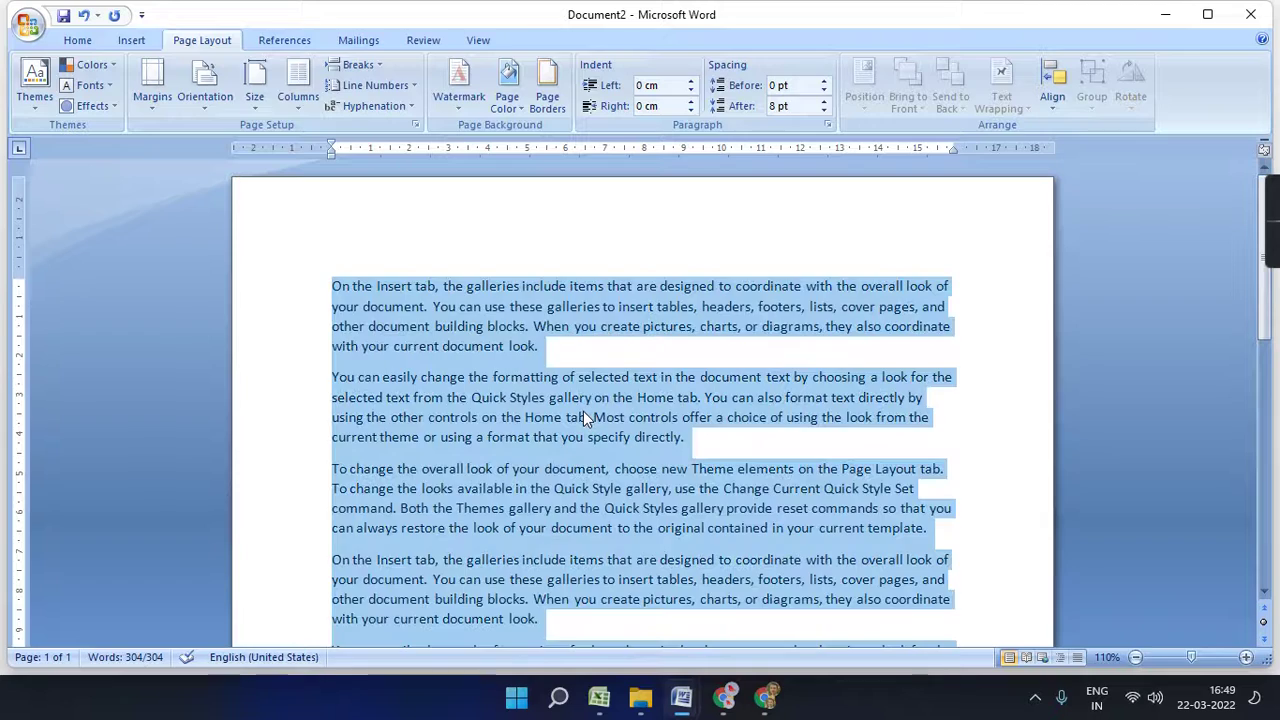
{"action": "key", "text": "ctrl+shift+period"}
{"action": "key", "text": "ctrl+shift+period"}
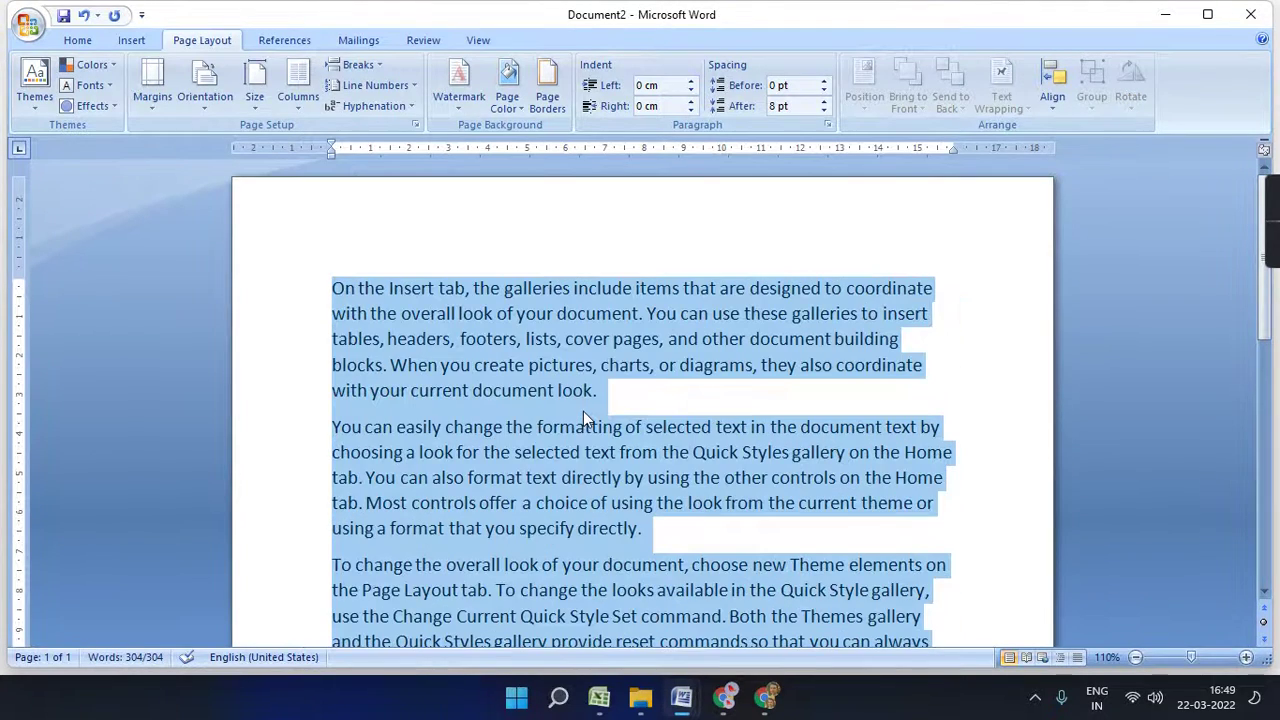
{"action": "left_click", "coordinate": [786, 408]}
{"action": "scroll", "coordinate": [786, 408], "scroll_direction": "down", "scroll_amount": 4}
{"action": "scroll", "coordinate": [786, 408], "scroll_direction": "up", "scroll_amount": 4}
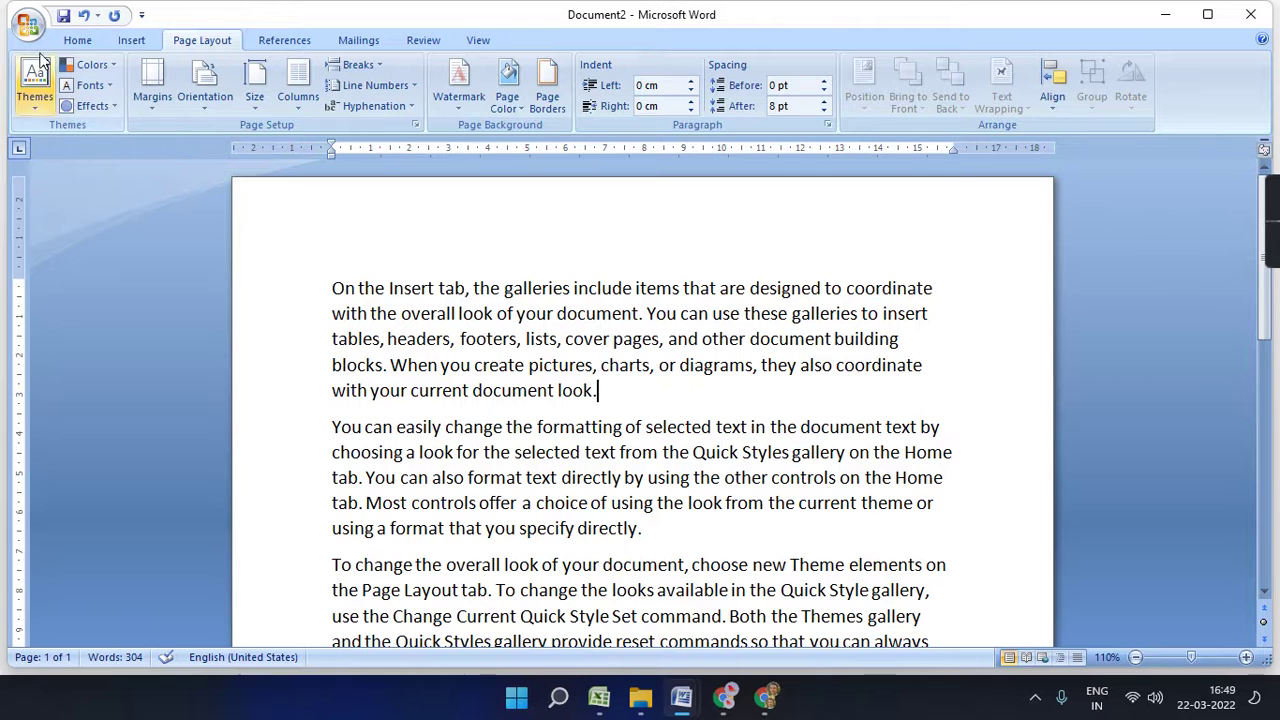
- Return to Page Layout with all text selected and display the built-in Themes gallery
{"action": "left_click", "coordinate": [88, 40]}
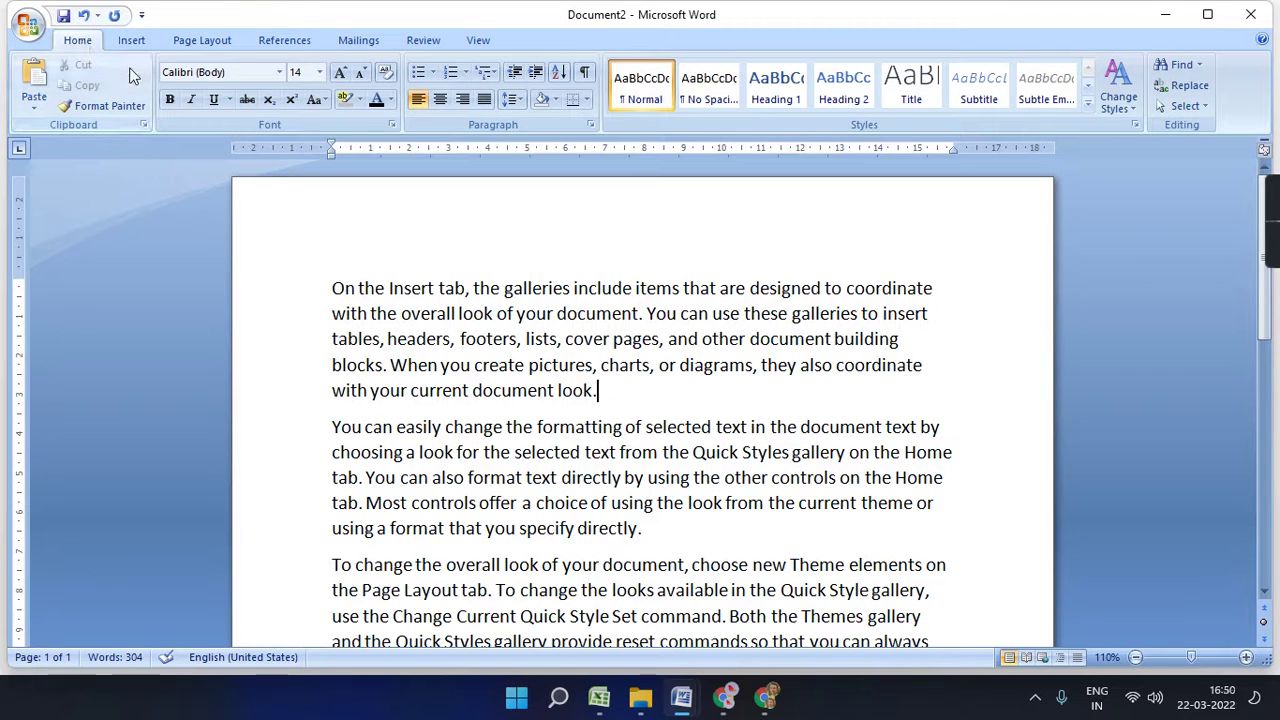
{"action": "left_click", "coordinate": [131, 40]}
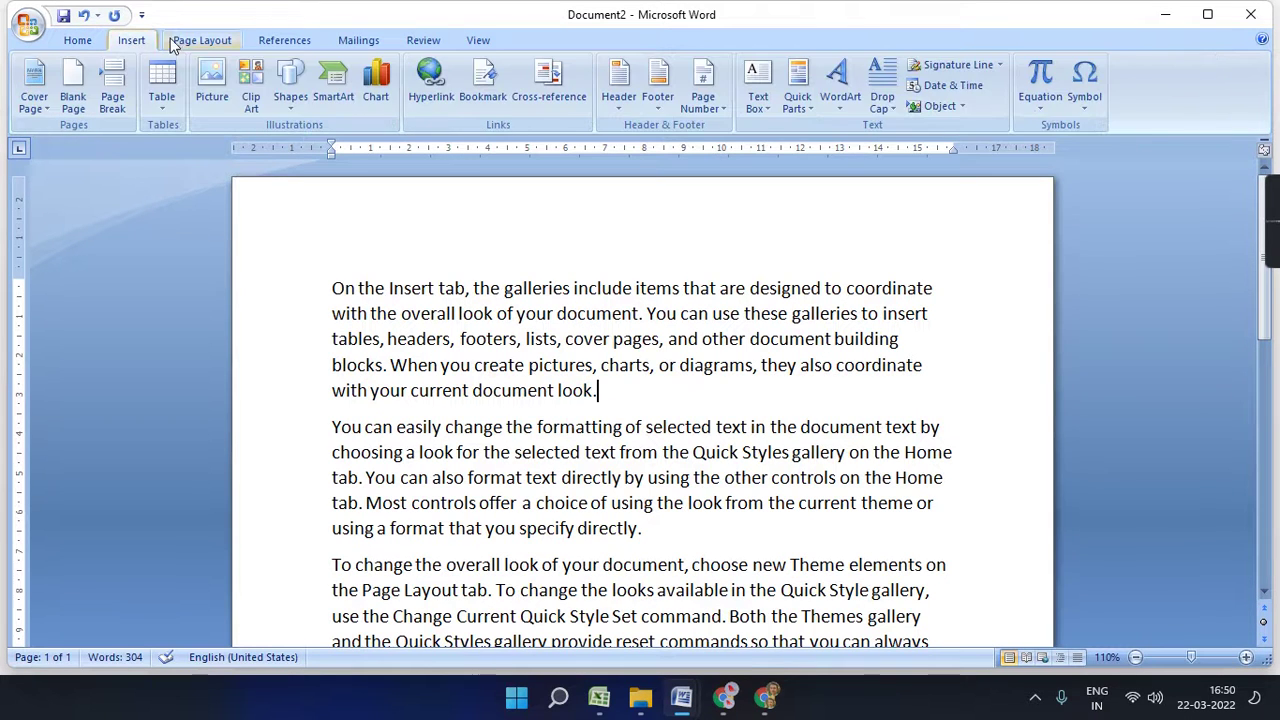
{"action": "left_click", "coordinate": [200, 40]}
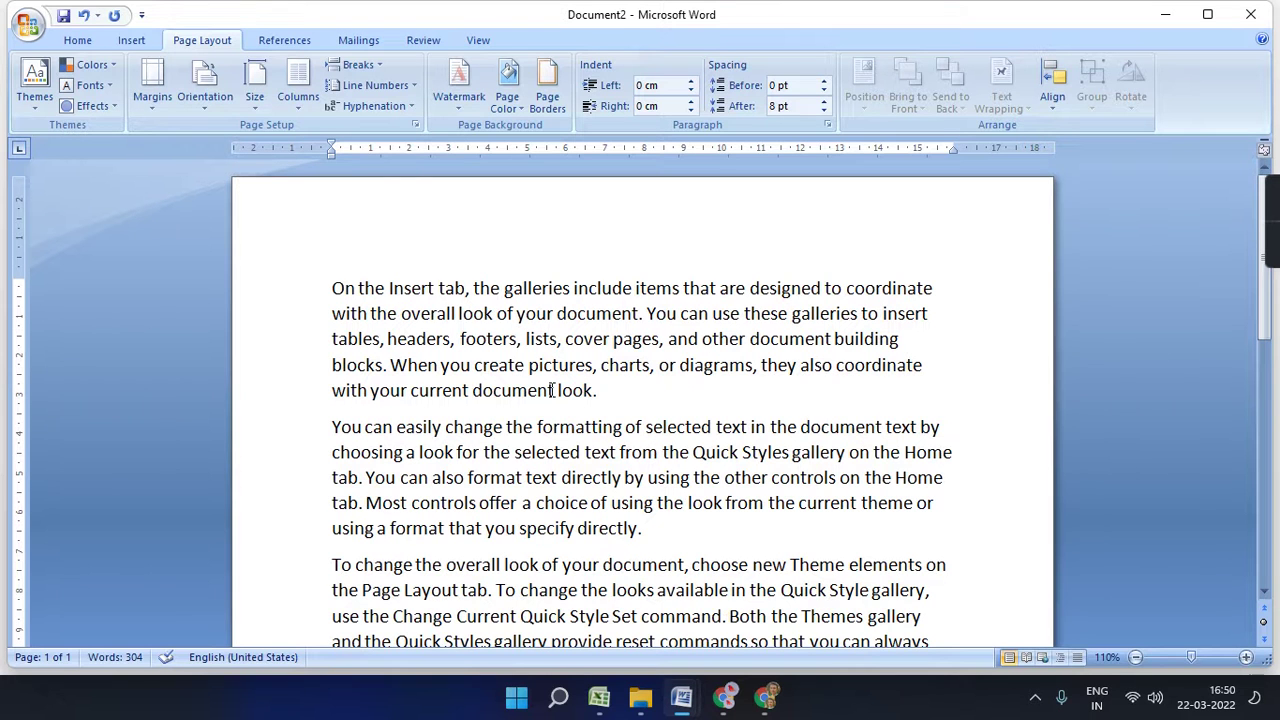
{"action": "key", "text": "ctrl+a"}
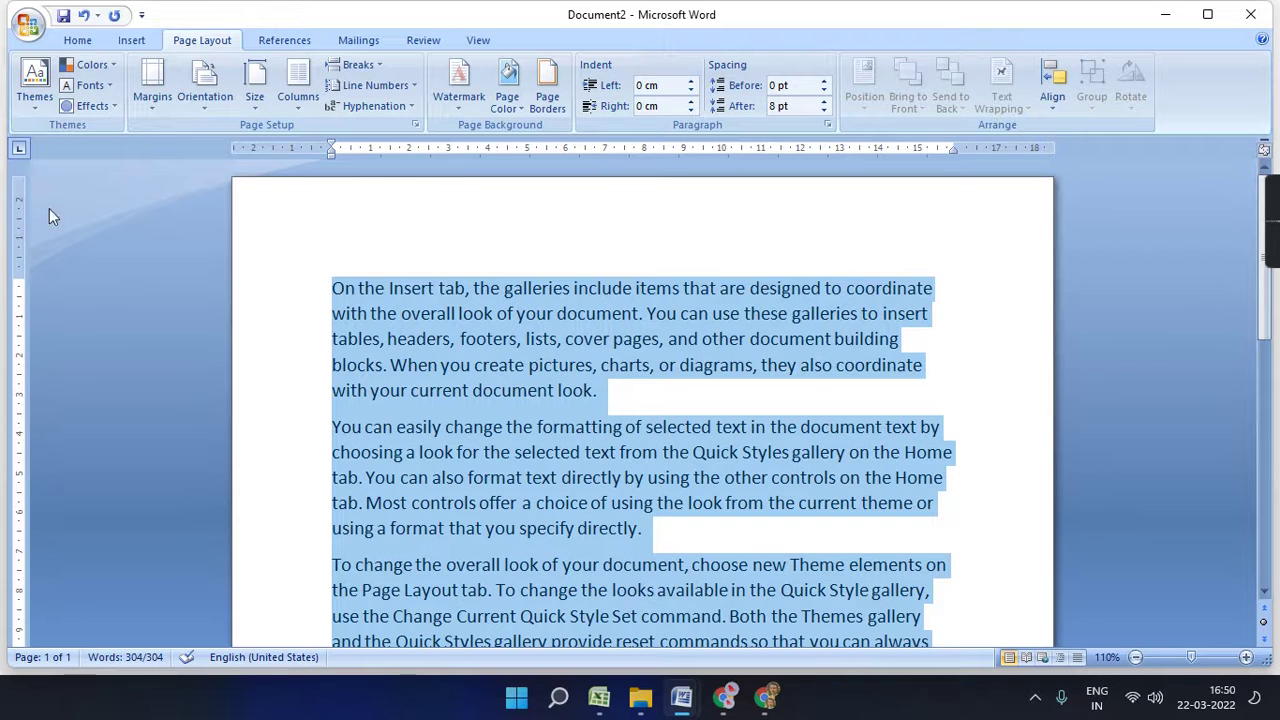
{"action": "left_click", "coordinate": [35, 100]}
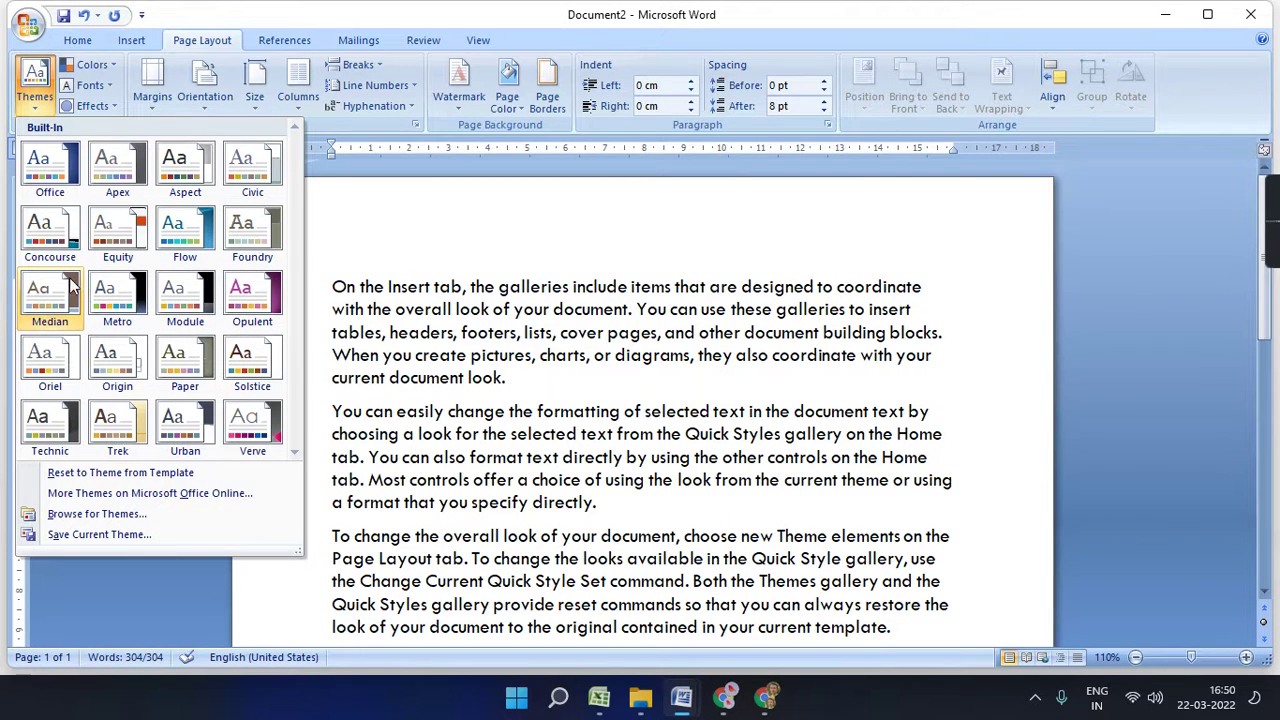
- Apply the Oriel theme to the document and bring up its theme Colors list
{"action": "left_click", "coordinate": [58, 347]}
{"action": "key", "text": "ctrl+a"}
{"action": "scroll", "coordinate": [454, 365], "scroll_direction": "down", "scroll_amount": 3}
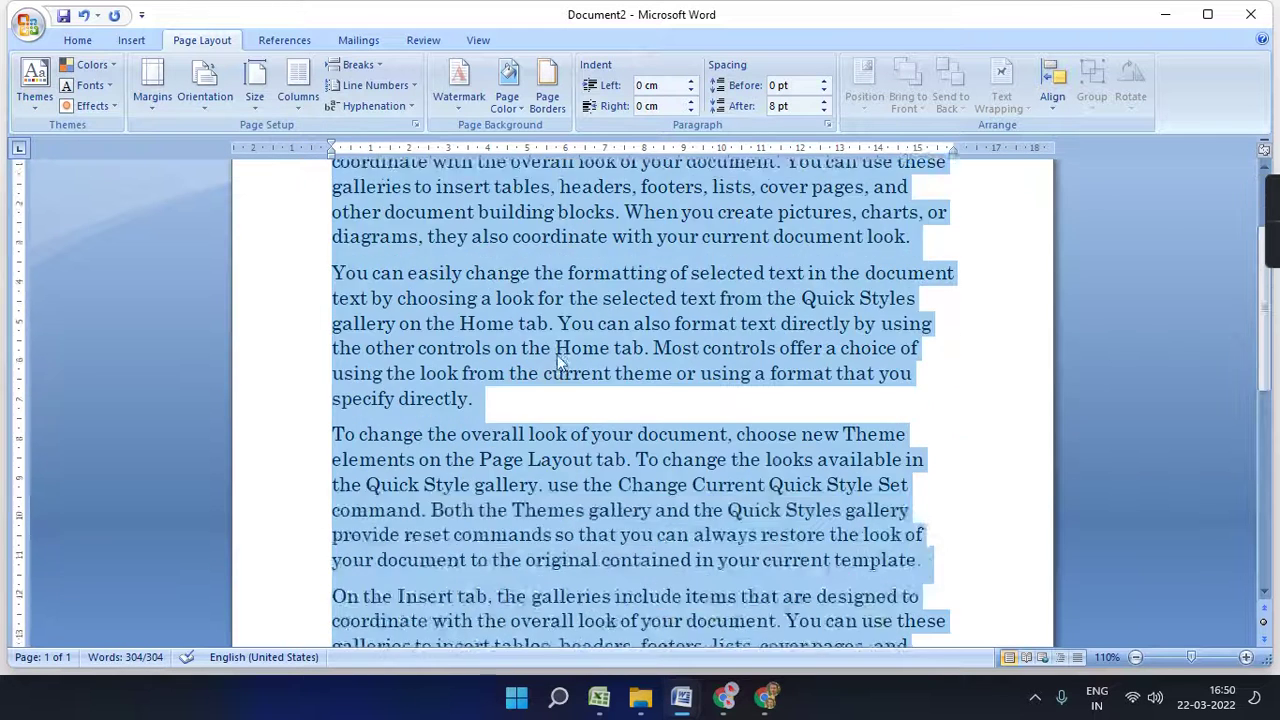
{"action": "left_click", "coordinate": [95, 66]}
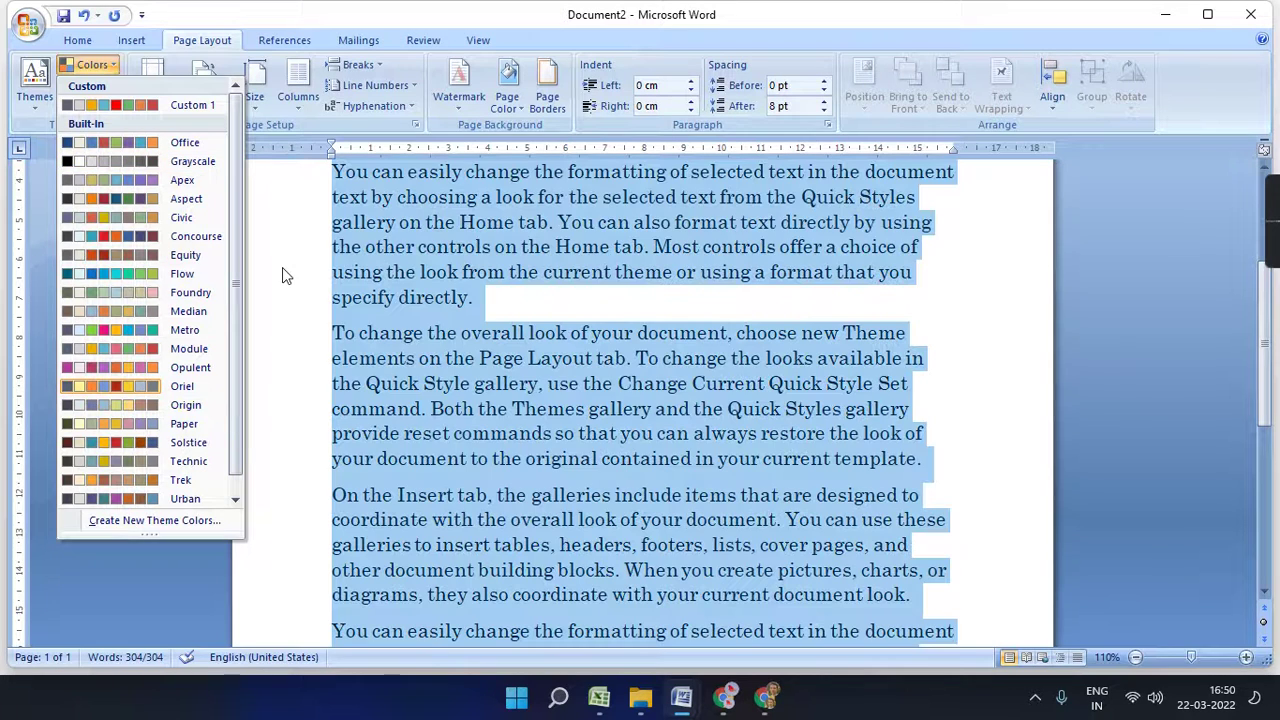
- Leave theme colours unchanged, choose a theme font set, and apply the Origin theme effects
{"action": "left_click", "coordinate": [278, 272]}
{"action": "left_click", "coordinate": [112, 88]}
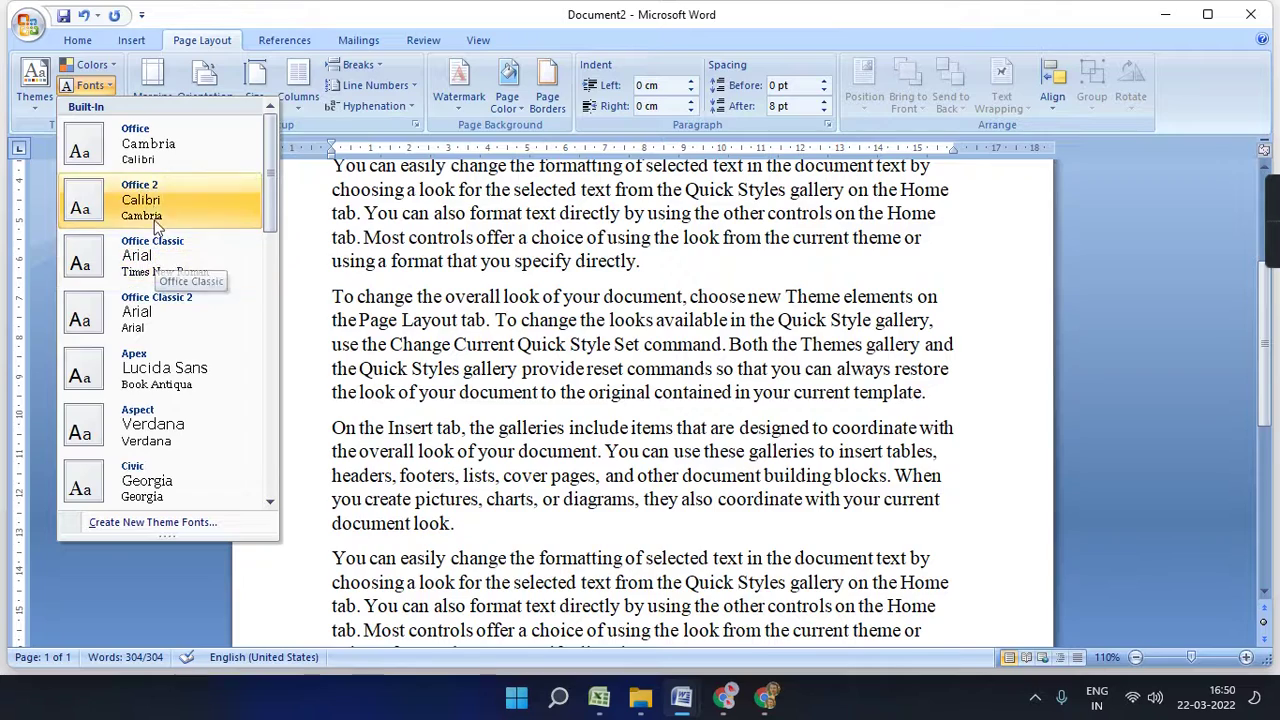
{"action": "key", "text": "ctrl+a"}
{"action": "scroll", "coordinate": [597, 435], "scroll_direction": "up", "scroll_amount": 3}
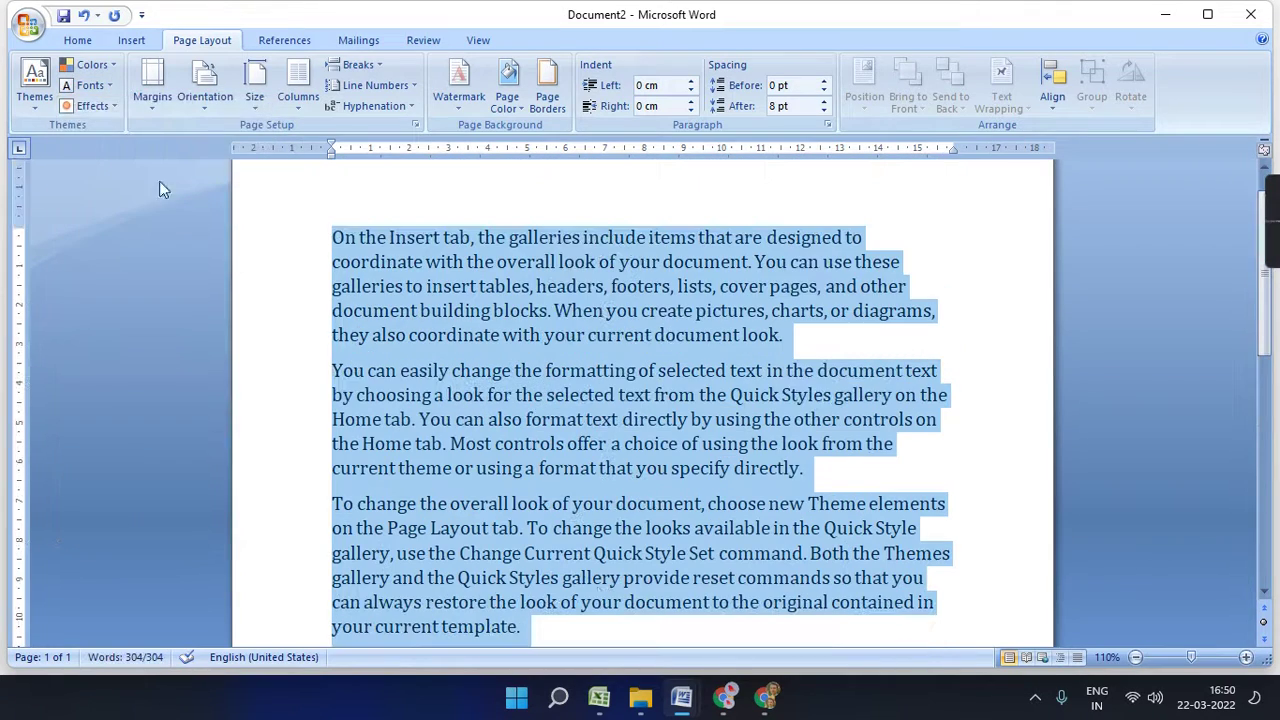
{"action": "left_click", "coordinate": [100, 107]}
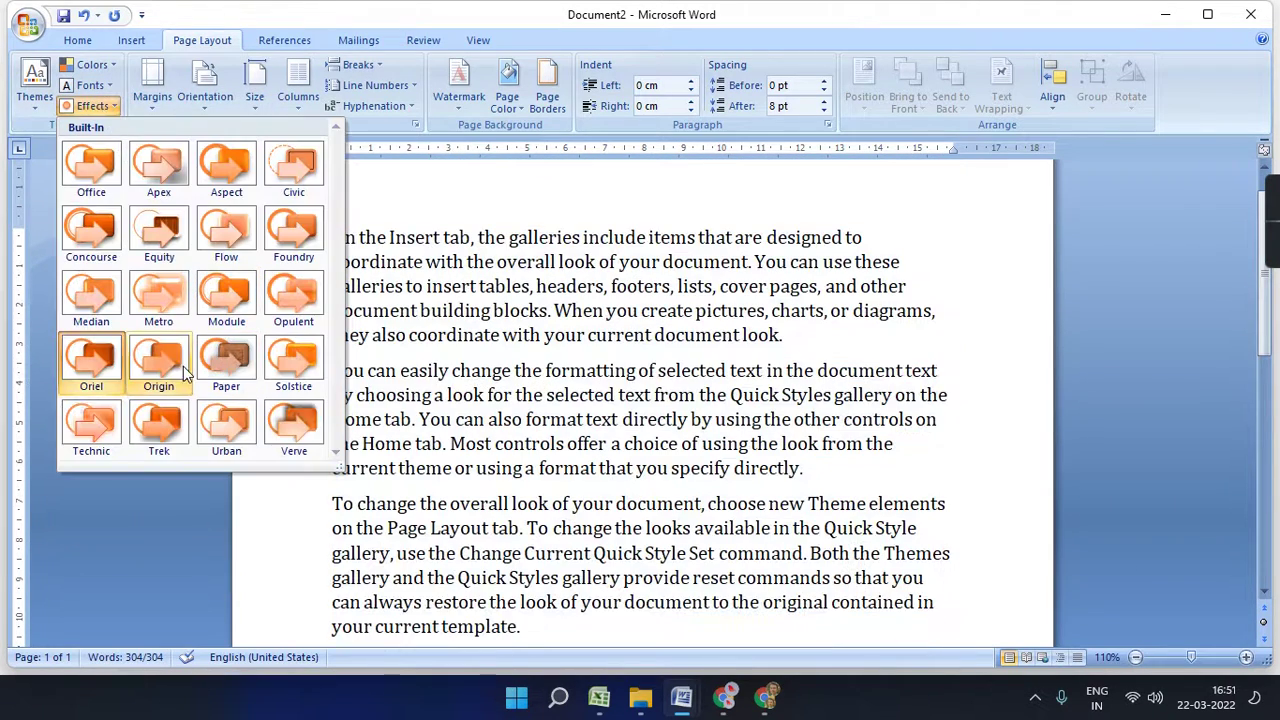
{"action": "left_click", "coordinate": [165, 360]}
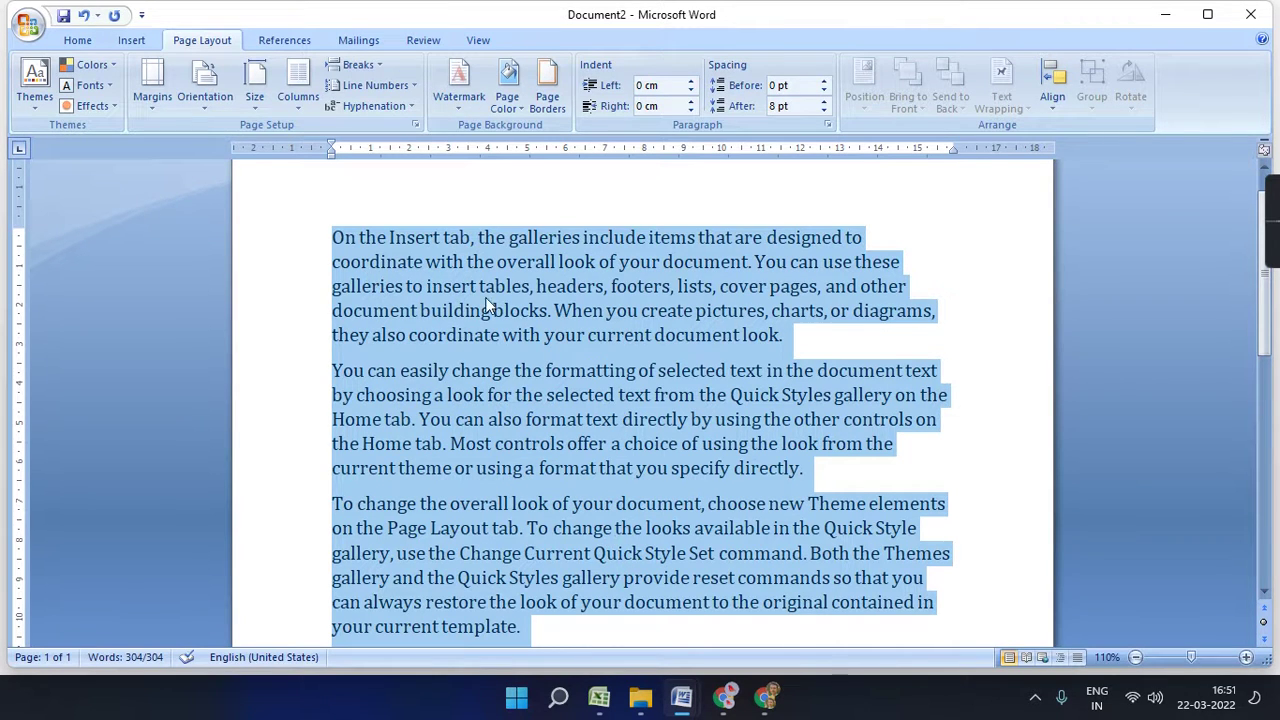
- Try the Narrow, Moderate and Normal margin presets, then zoom out to 50%
{"action": "left_click", "coordinate": [149, 112]}
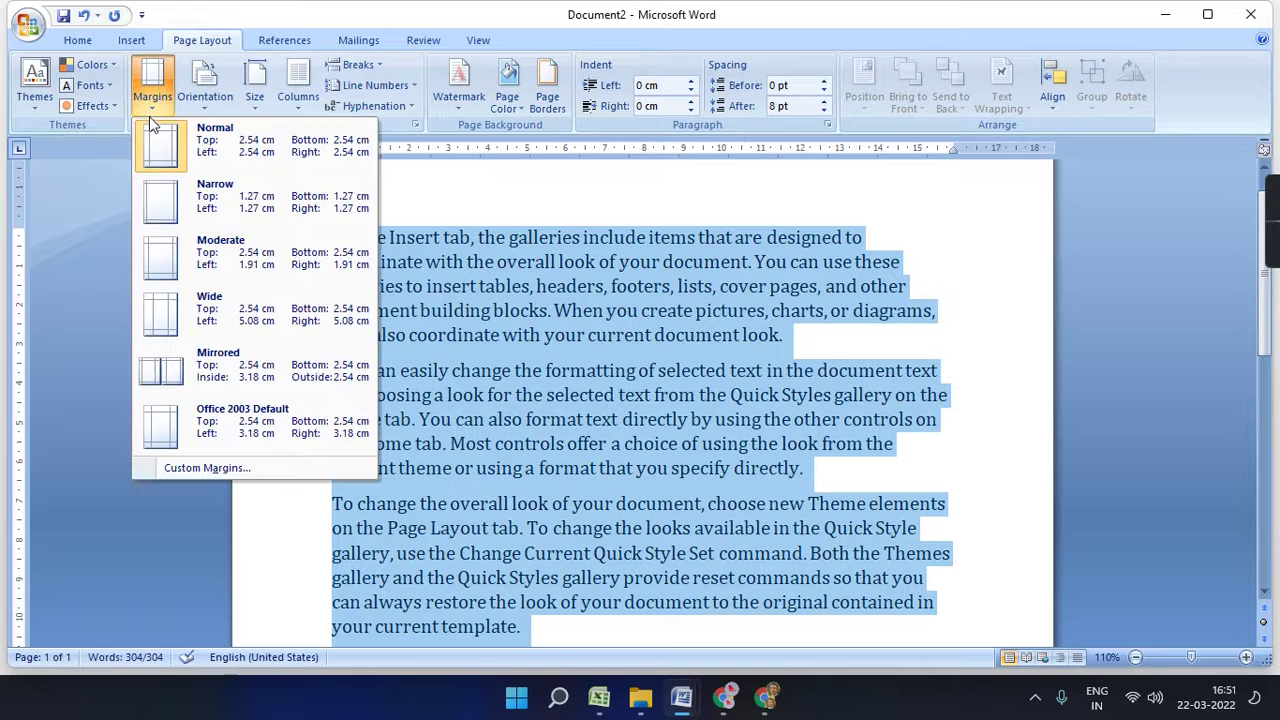
{"action": "left_click", "coordinate": [214, 212]}
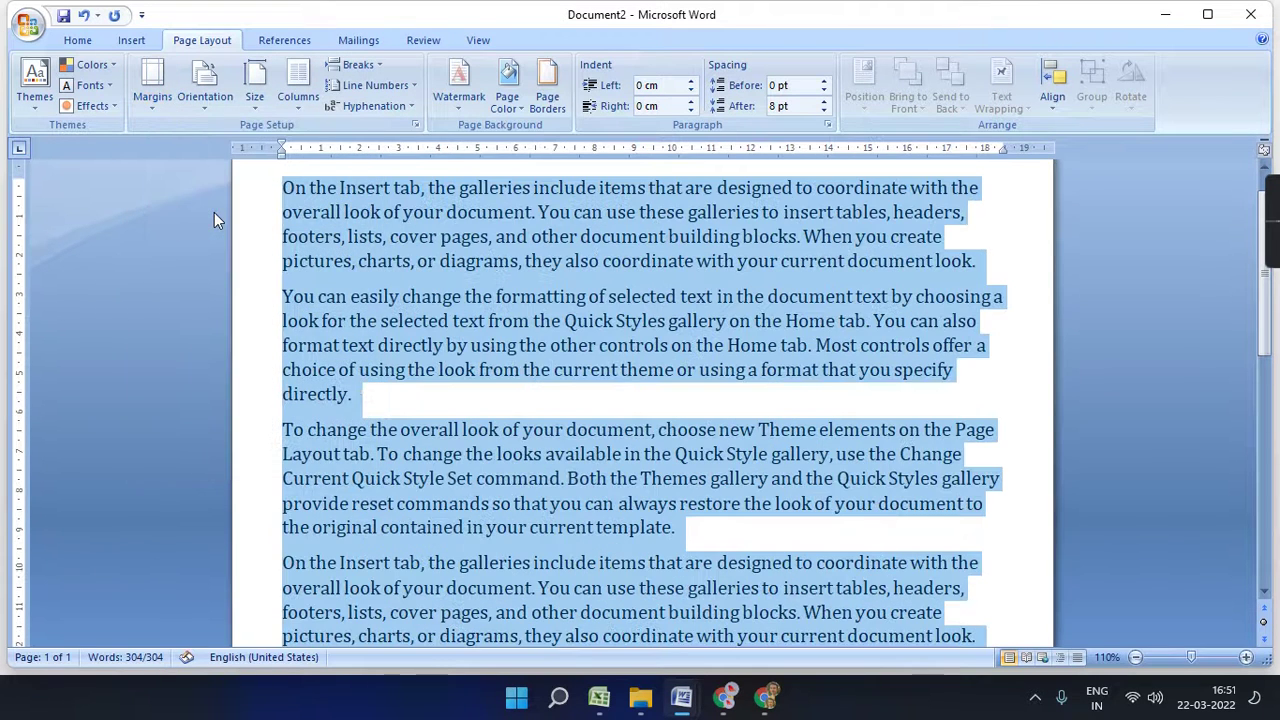
{"action": "left_click", "coordinate": [152, 85]}
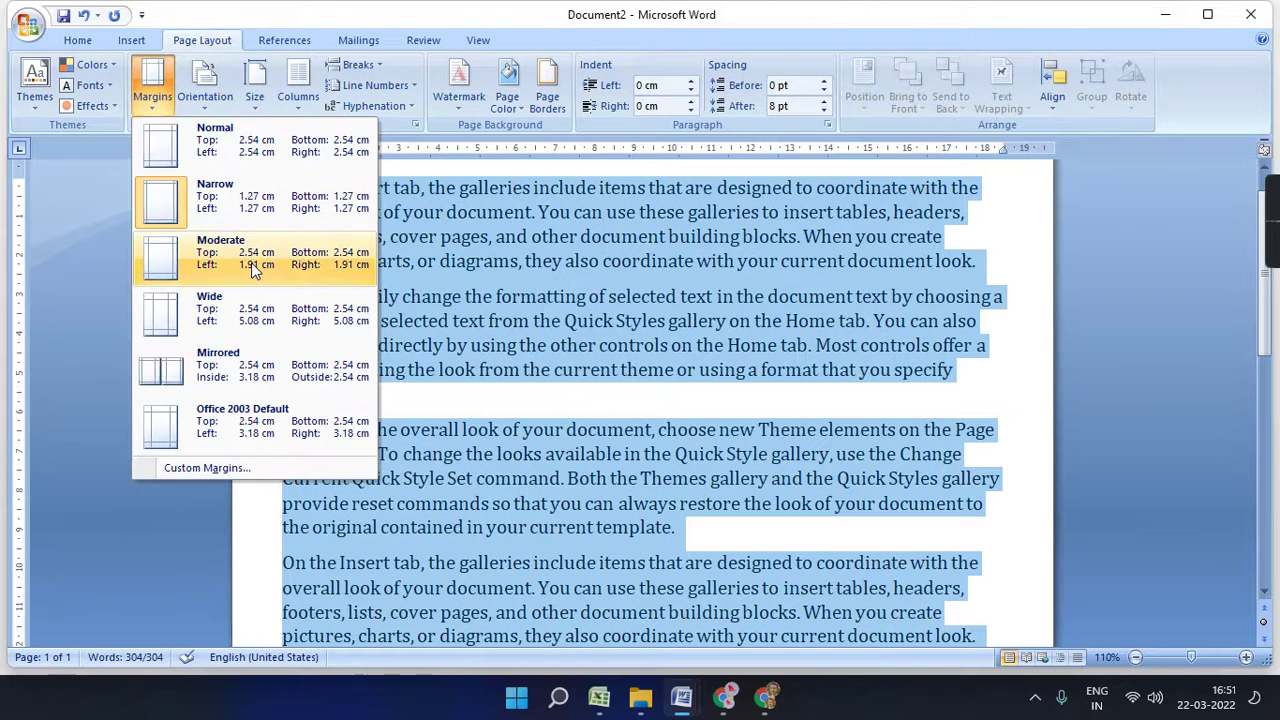
{"action": "left_click", "coordinate": [251, 262]}
{"action": "left_click", "coordinate": [160, 112]}
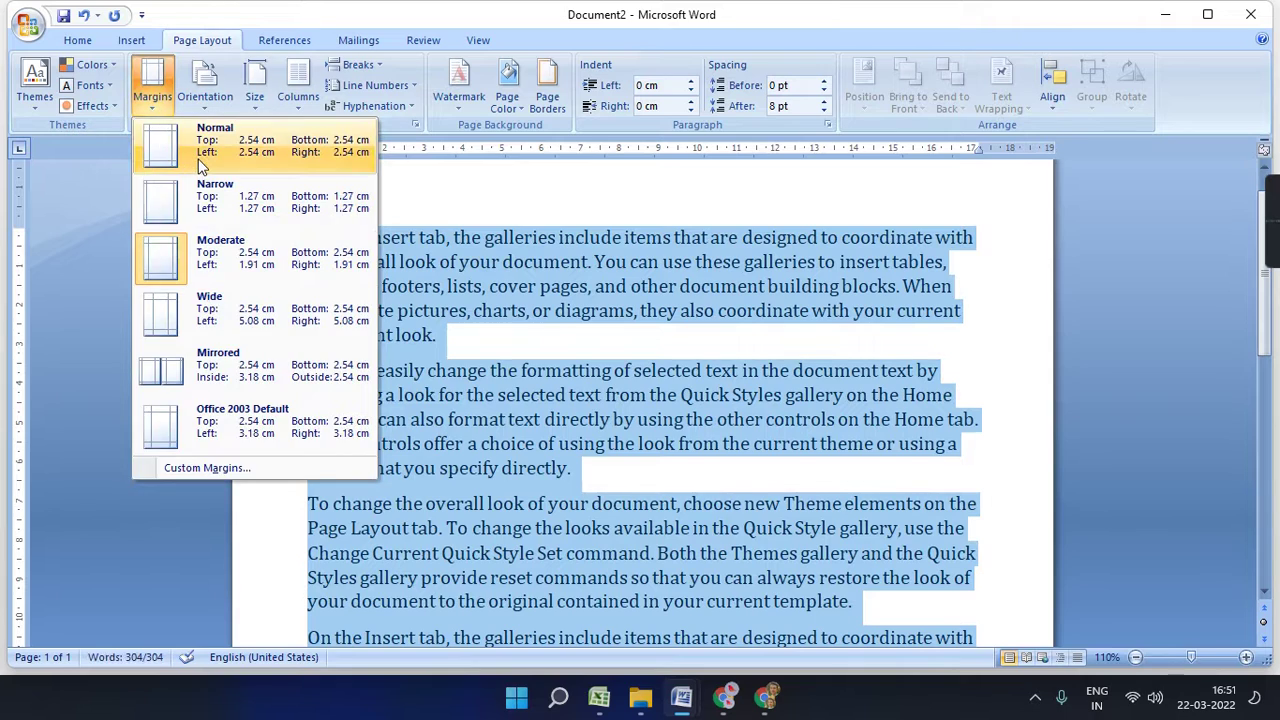
{"action": "left_click", "coordinate": [180, 140]}
{"action": "left_click", "coordinate": [1135, 658]}
{"action": "left_click", "coordinate": [1135, 658]}
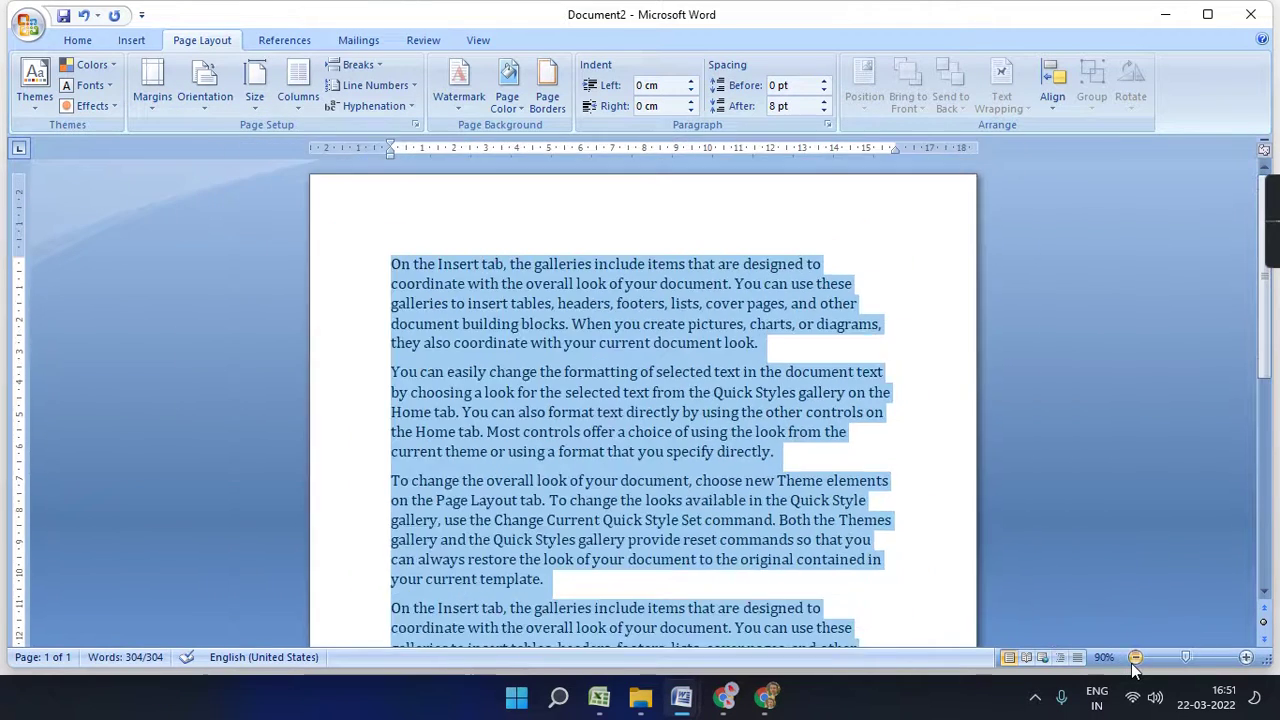
{"action": "left_click", "coordinate": [1135, 658]}
{"action": "left_click", "coordinate": [1135, 658]}
{"action": "left_click", "coordinate": [1135, 658]}
{"action": "left_click", "coordinate": [1135, 658]}
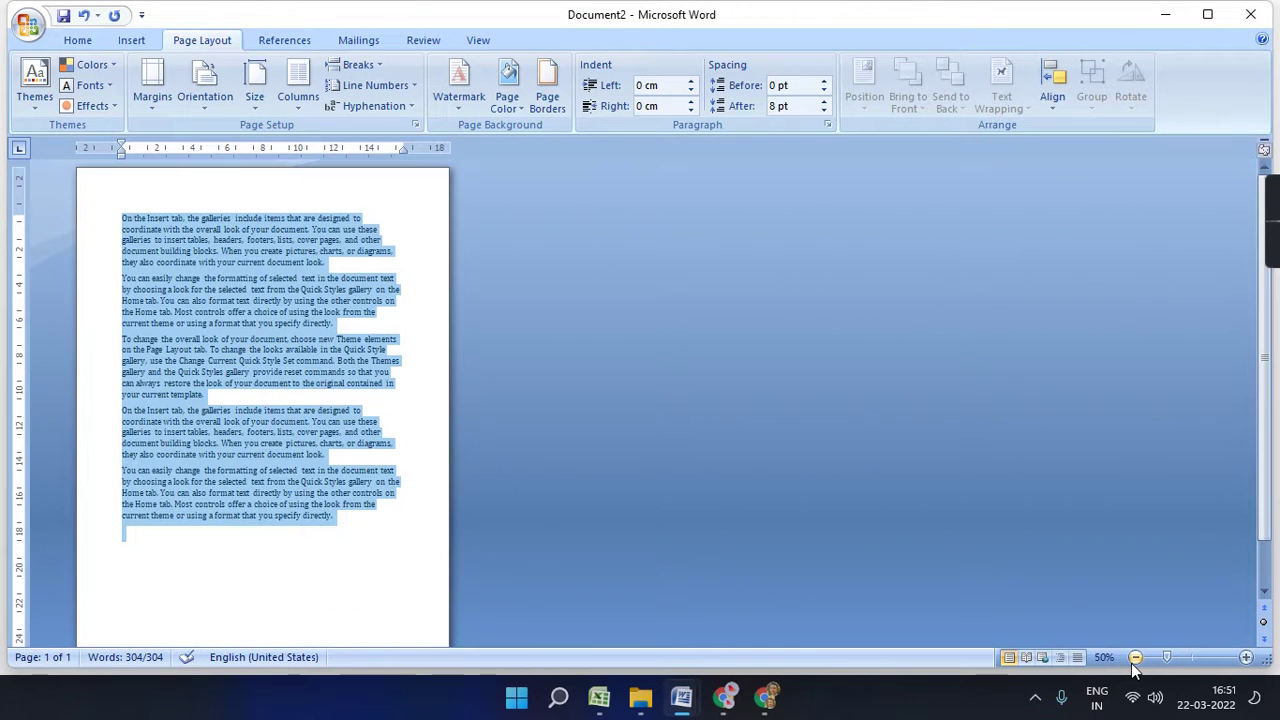
- Compare Narrow, Moderate and Wide margins, then settle on Normal margins of 2.54 cm
{"action": "left_click", "coordinate": [152, 88]}
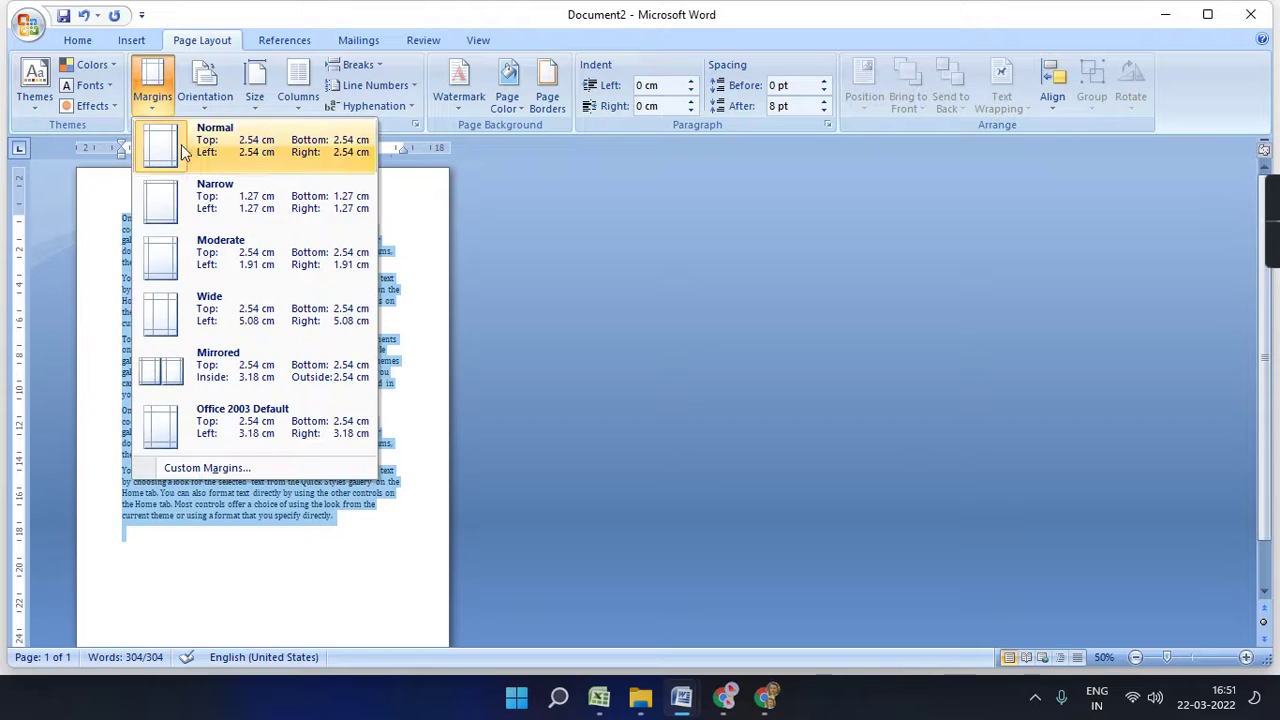
{"action": "left_click", "coordinate": [206, 205]}
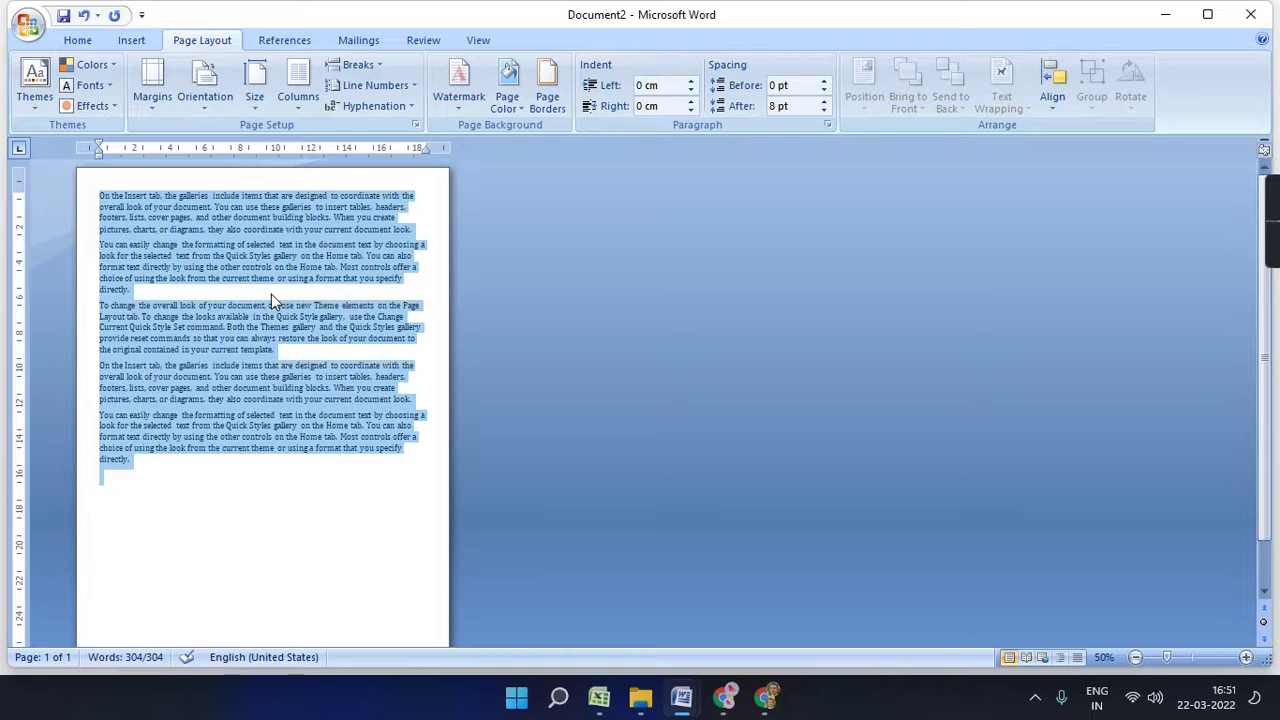
{"action": "left_click", "coordinate": [157, 98]}
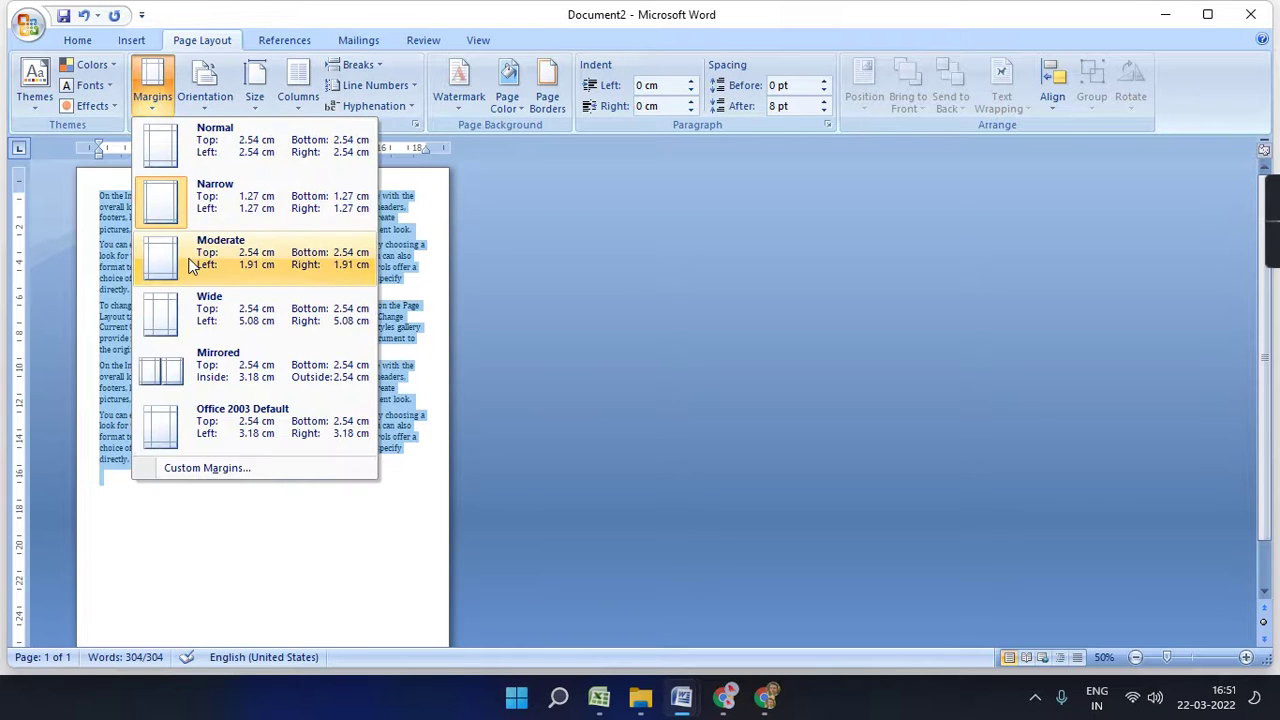
{"action": "left_click", "coordinate": [191, 262]}
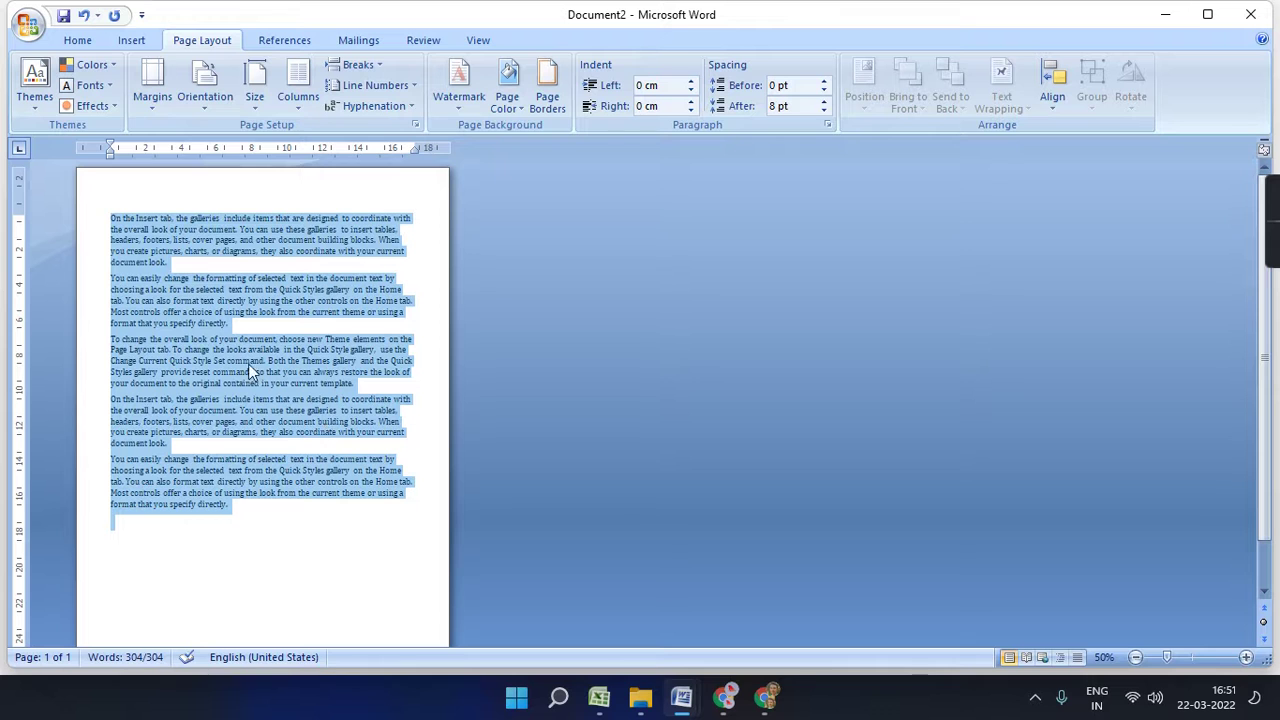
{"action": "left_click", "coordinate": [152, 90]}
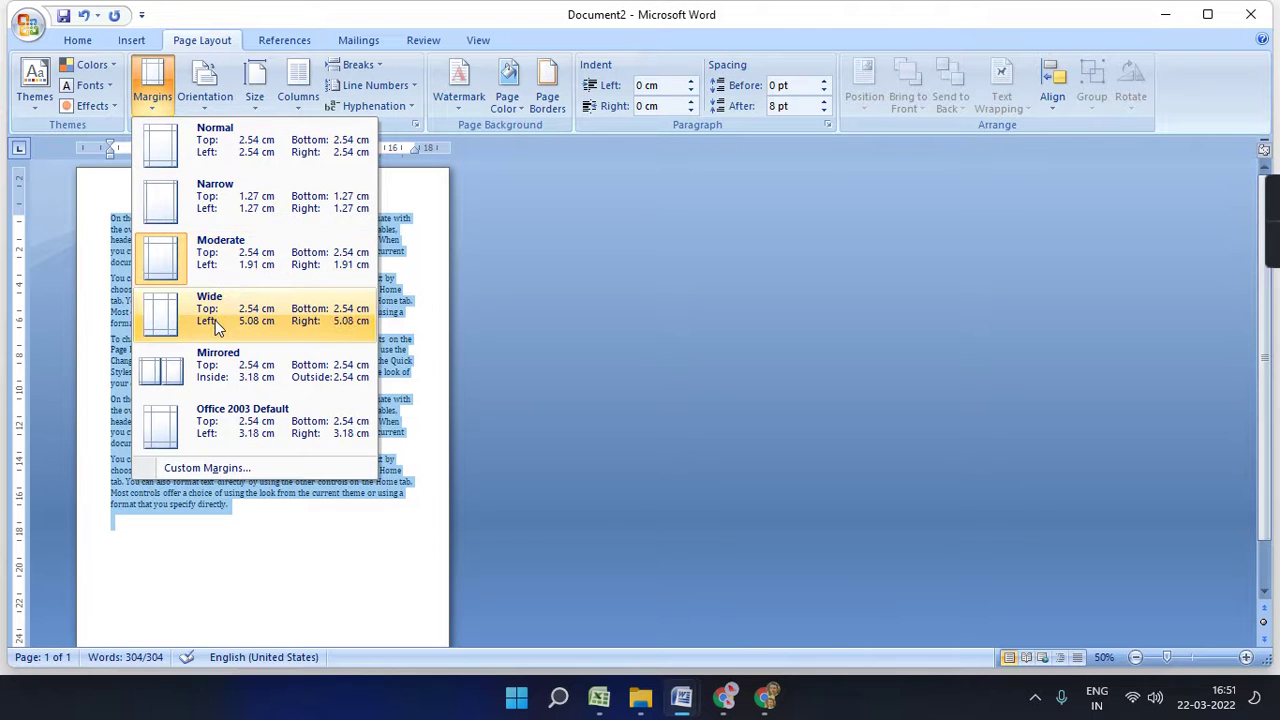
{"action": "left_click", "coordinate": [215, 320]}
{"action": "scroll", "coordinate": [728, 320], "scroll_direction": "down", "scroll_amount": 1}
{"action": "scroll", "coordinate": [728, 320], "scroll_direction": "up", "scroll_amount": 1}
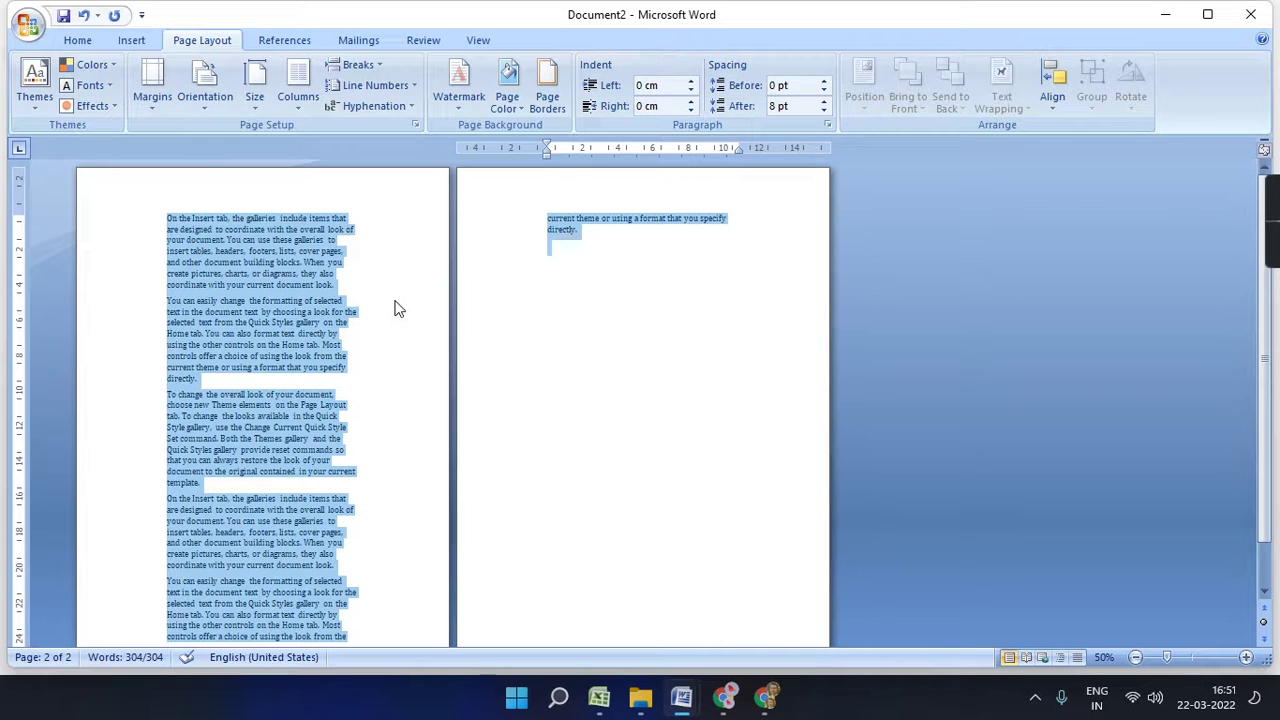
{"action": "left_click", "coordinate": [152, 88]}
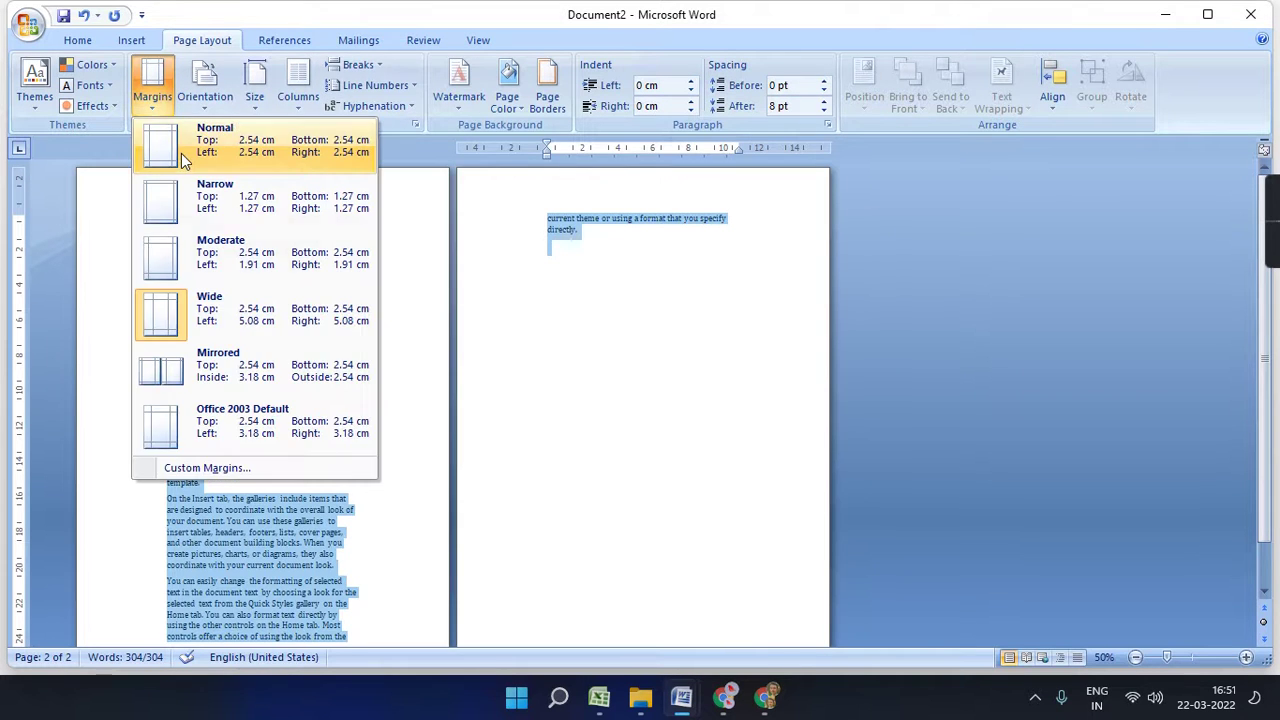
{"action": "left_click", "coordinate": [181, 153]}
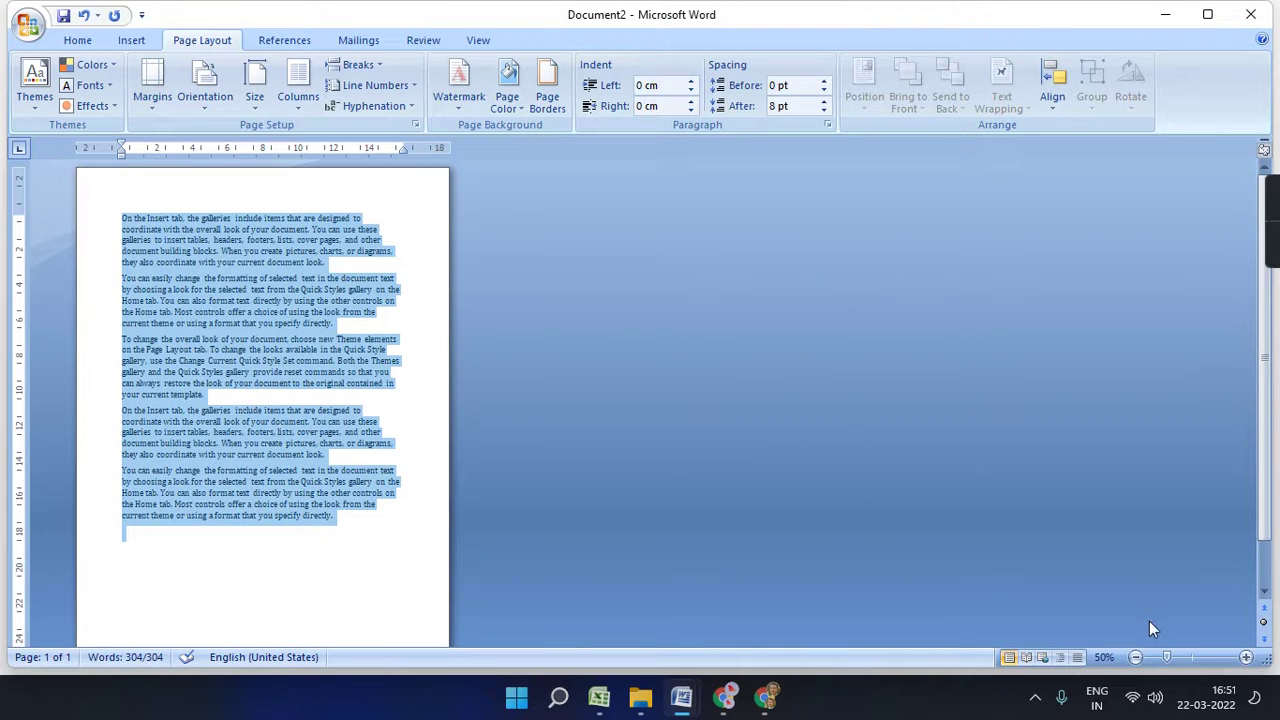
{"action": "scroll", "coordinate": [273, 370], "scroll_direction": "down", "scroll_amount": 1}
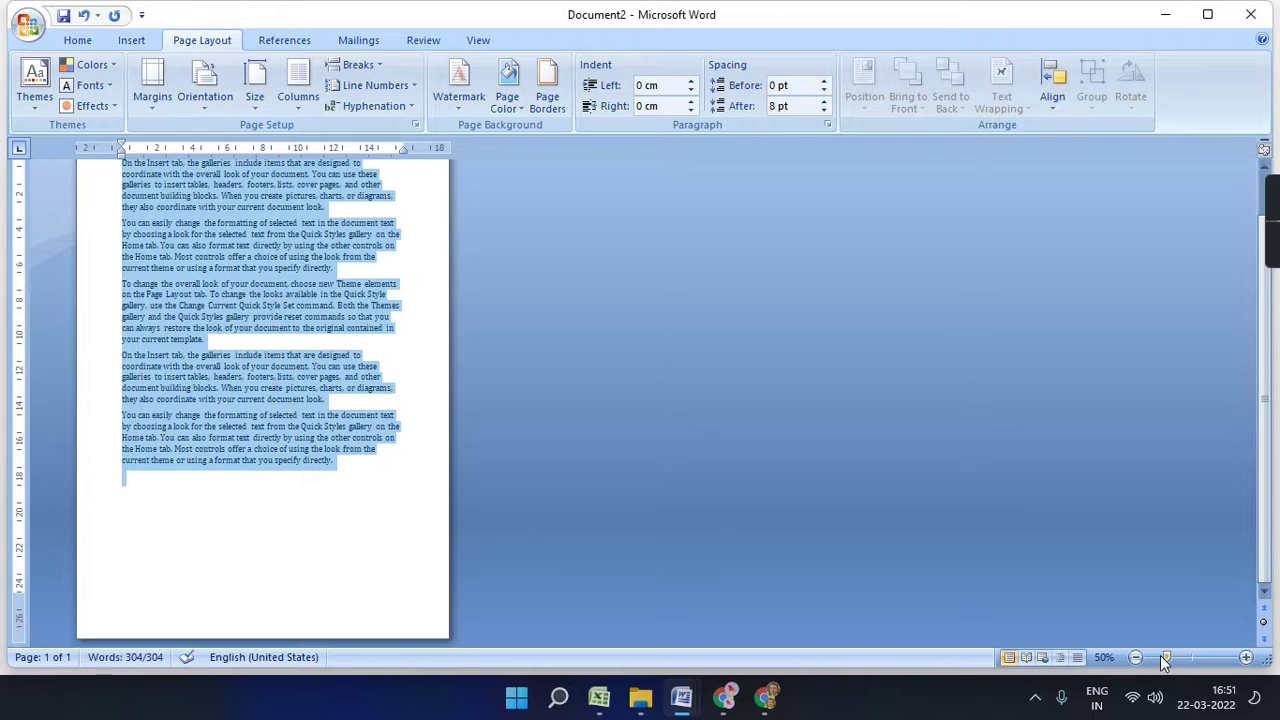
- Zoom out and switch the page to Landscape, then back to Portrait
{"action": "left_click", "coordinate": [1135, 657]}
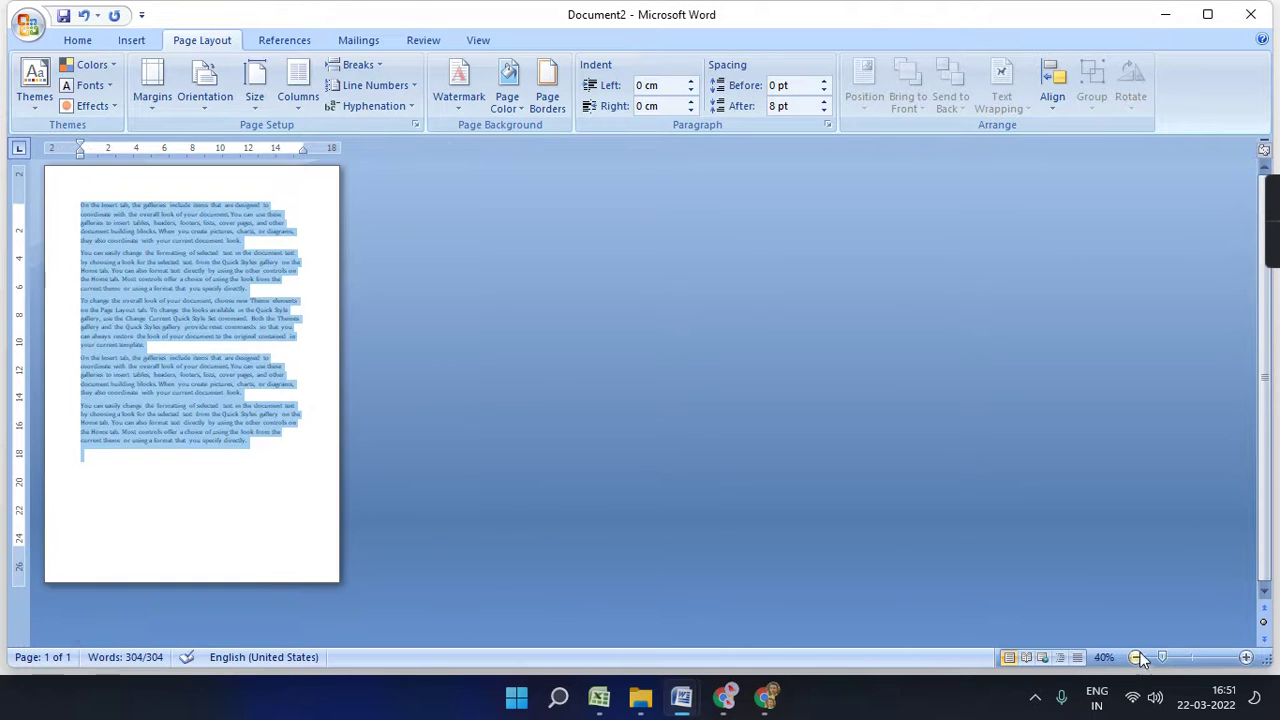
{"action": "left_click", "coordinate": [197, 108]}
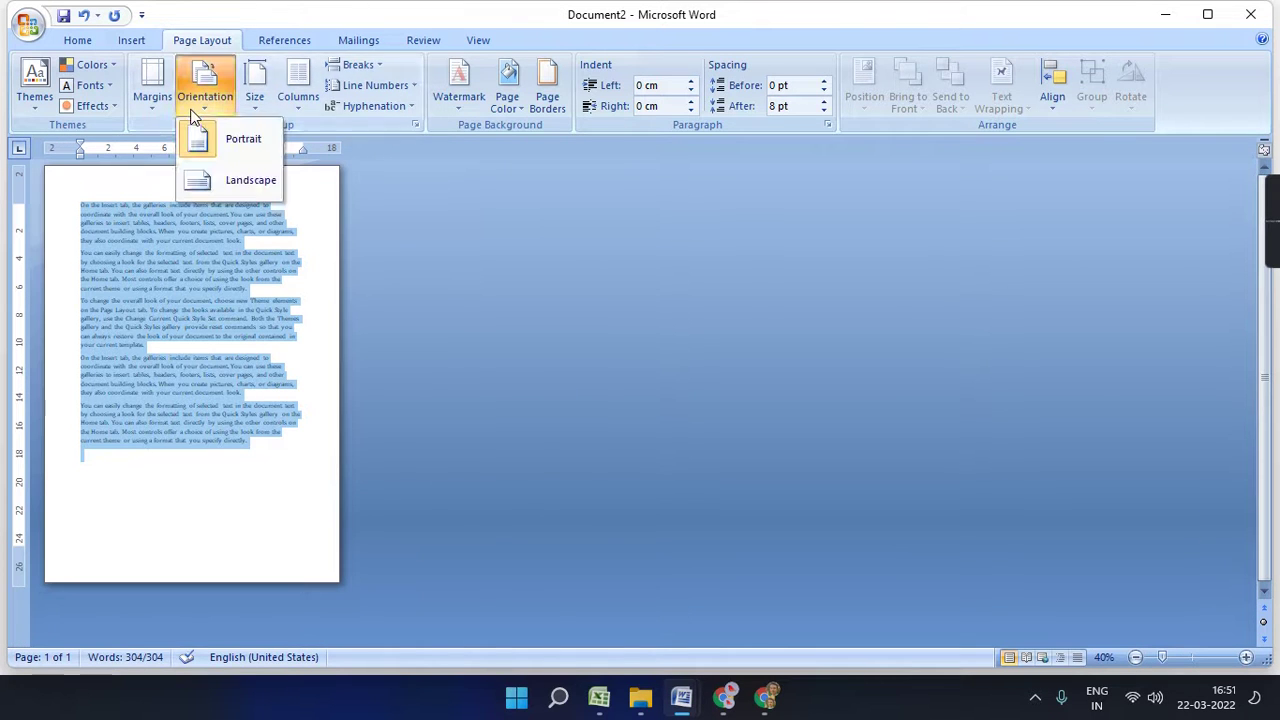
{"action": "left_click", "coordinate": [243, 145]}
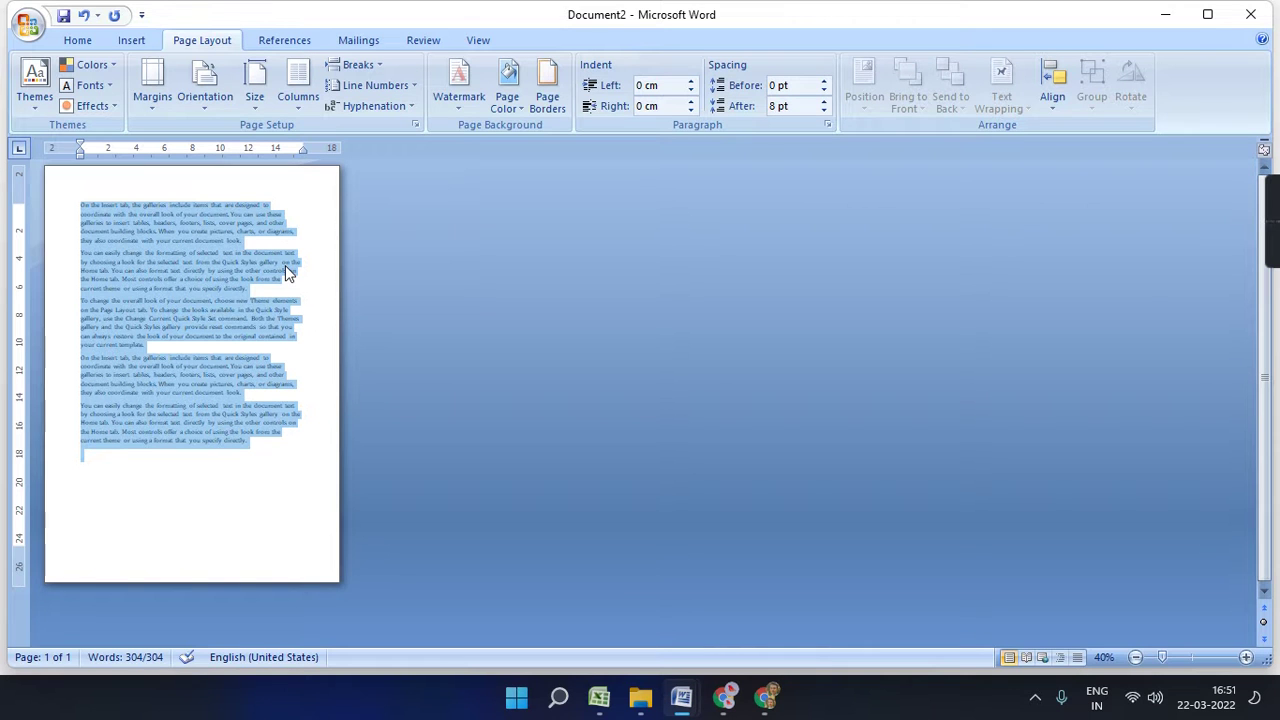
{"action": "left_click", "coordinate": [201, 98]}
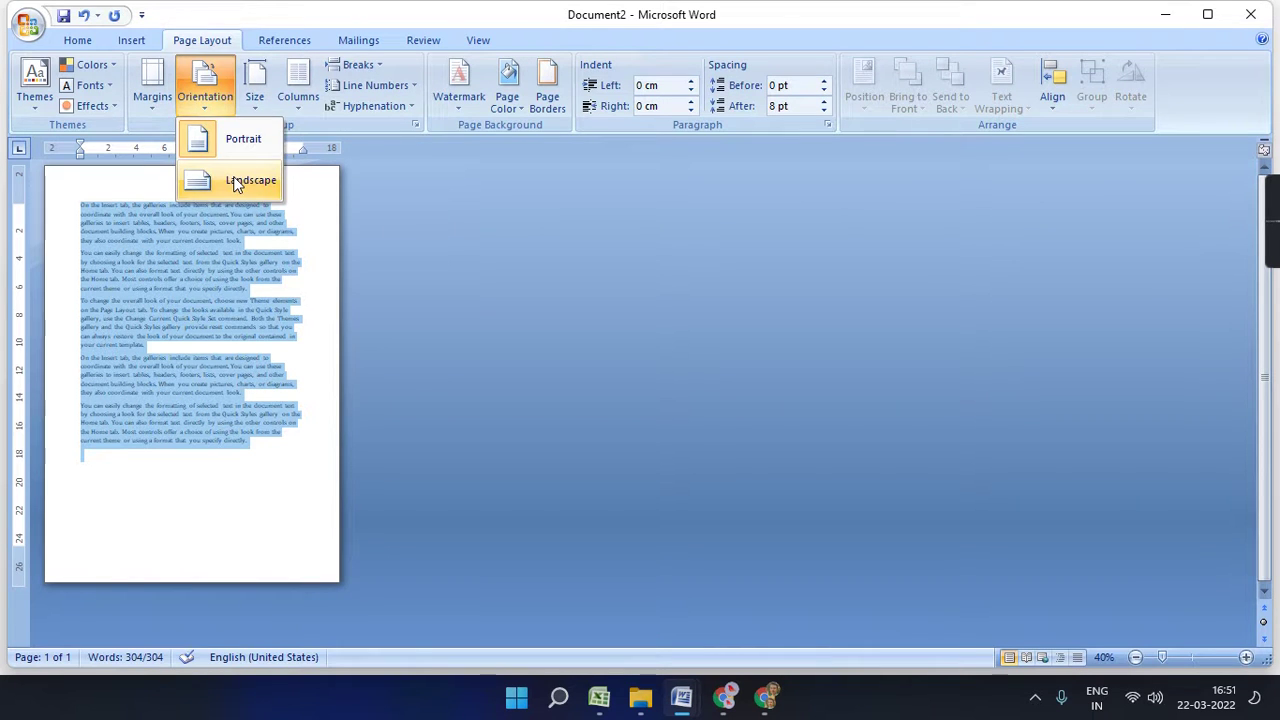
{"action": "left_click", "coordinate": [237, 181]}
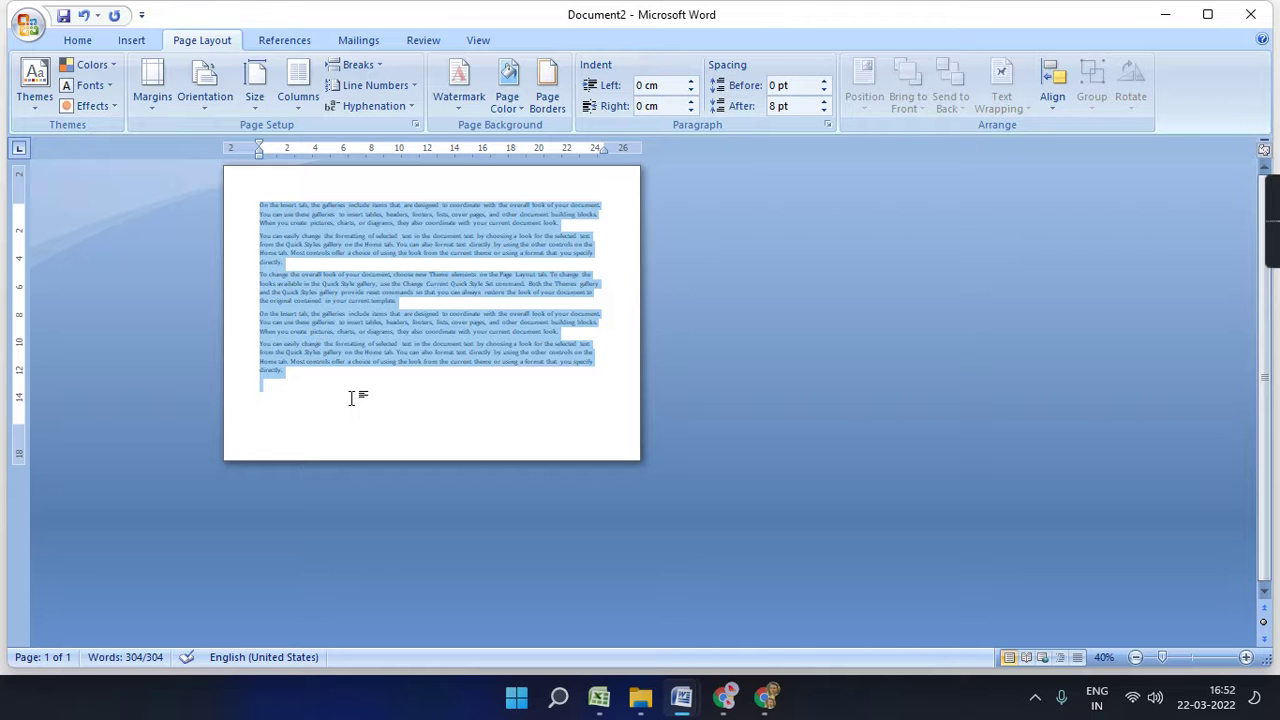
{"action": "left_click", "coordinate": [205, 85]}
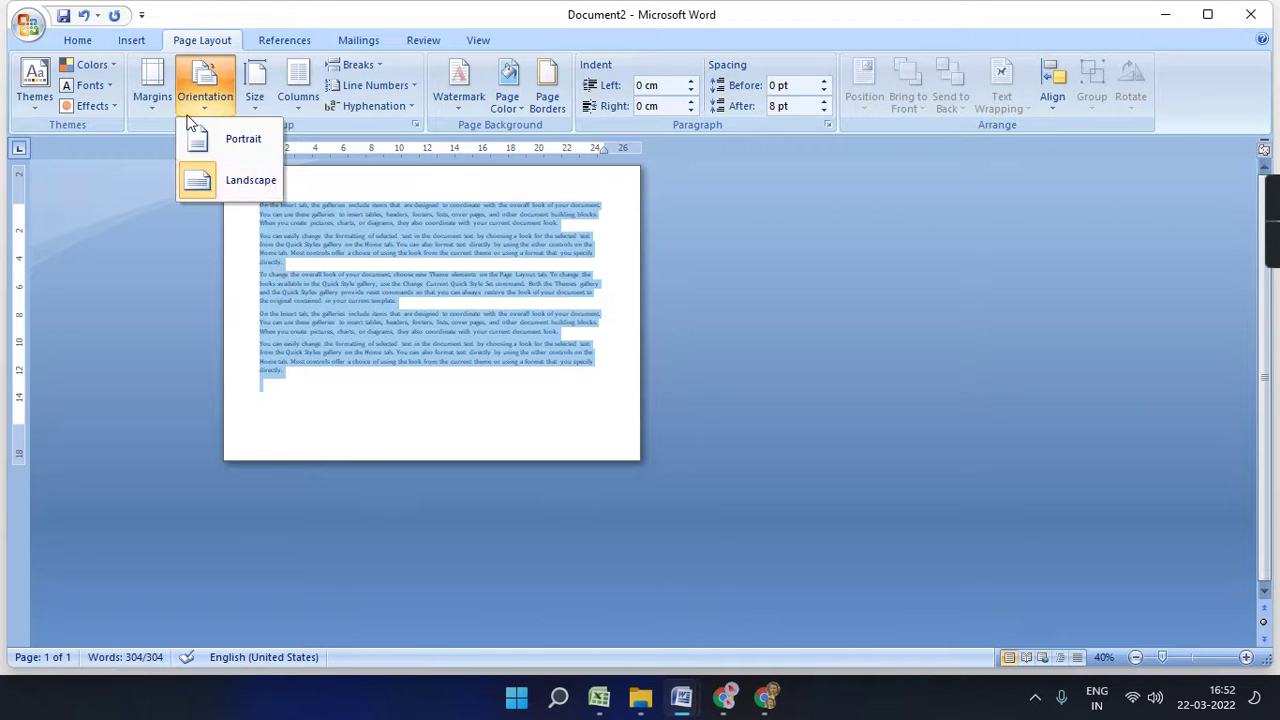
{"action": "left_click", "coordinate": [243, 134]}
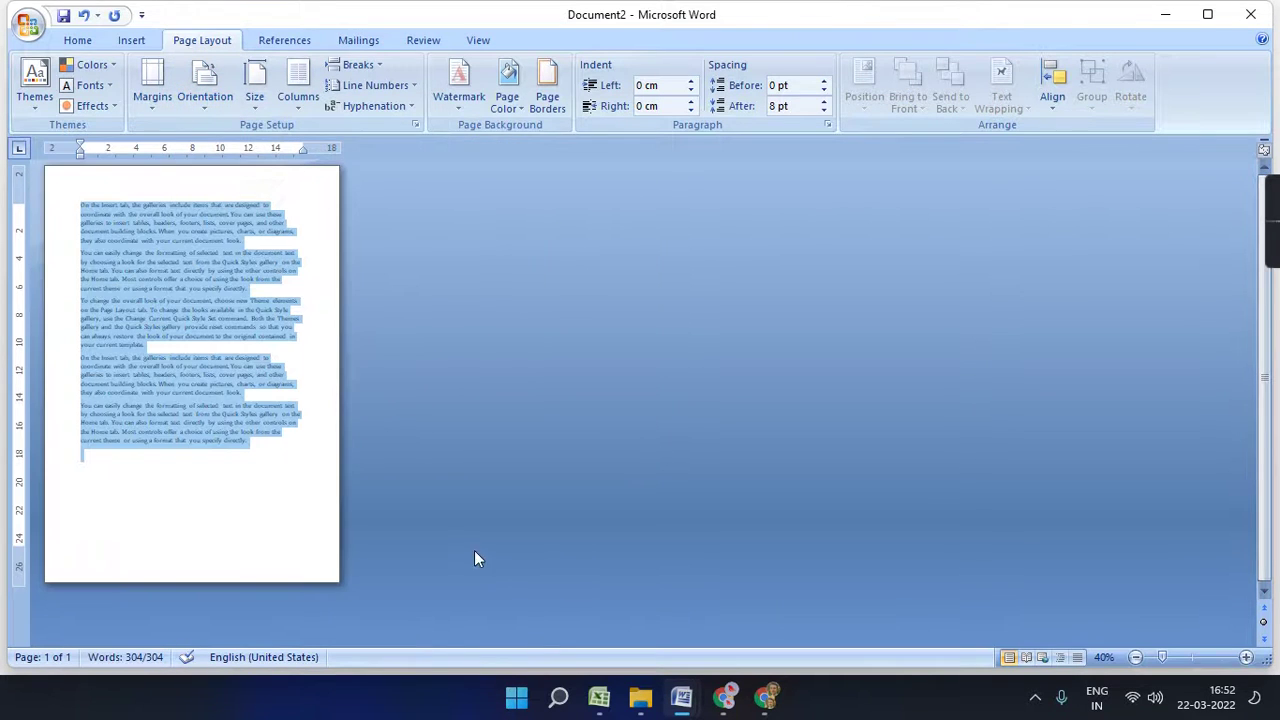
- Toggle Landscape once more, return to Portrait, and show the paper size list
{"action": "left_click", "coordinate": [212, 105]}
{"action": "left_click", "coordinate": [224, 181]}
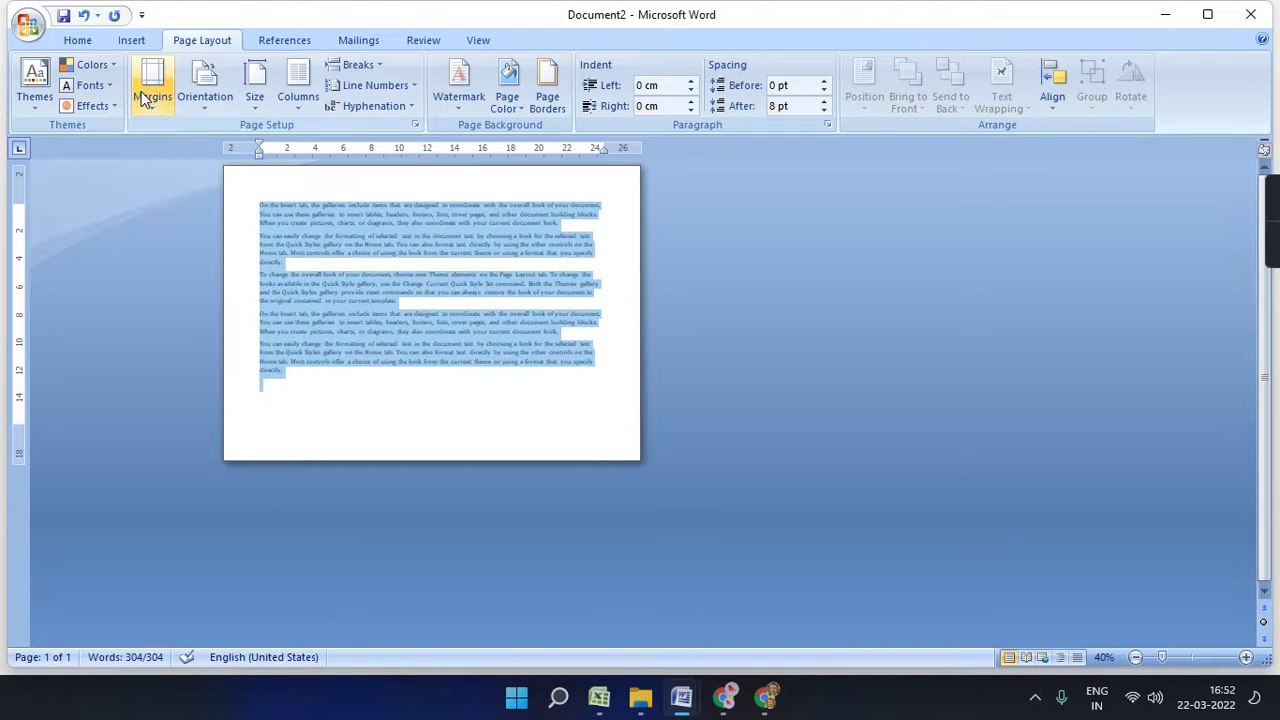
{"action": "left_click", "coordinate": [200, 88]}
{"action": "left_click", "coordinate": [250, 150]}
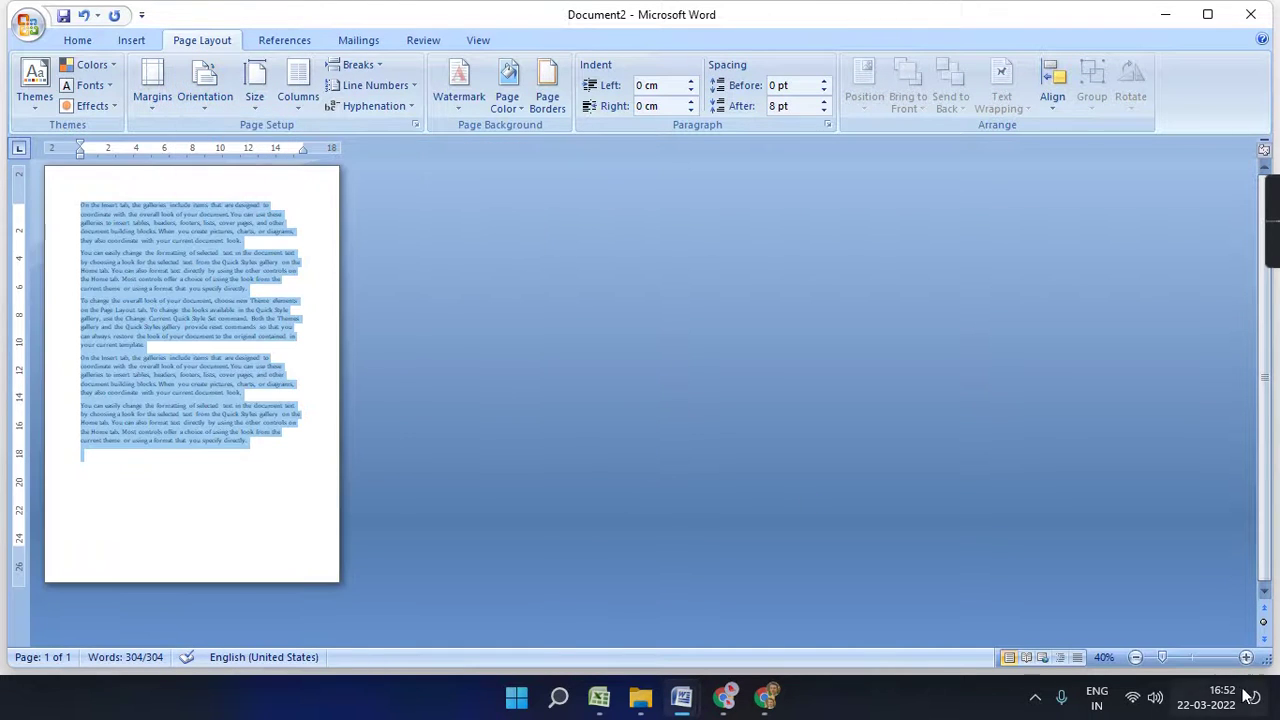
{"action": "scroll", "coordinate": [700, 532], "scroll_direction": "up", "scroll_amount": 2}
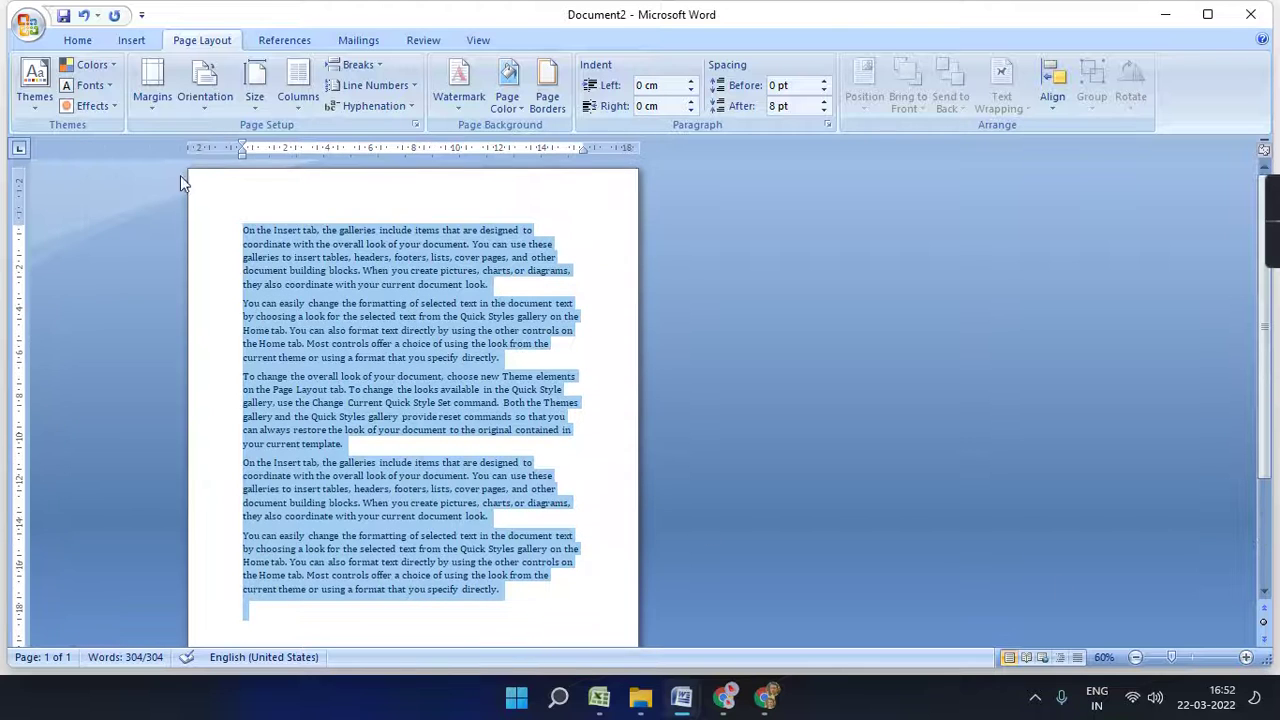
{"action": "left_click", "coordinate": [255, 88]}
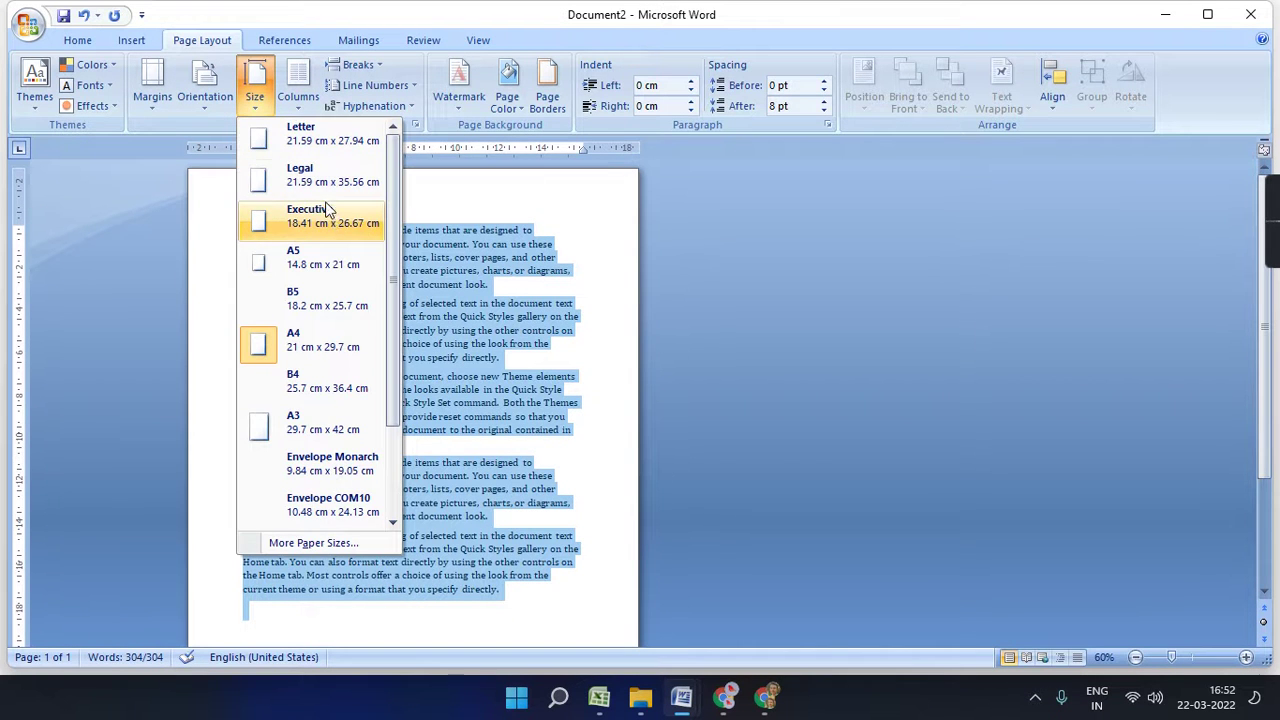
- Zoom out to 40% and try the Letter, Legal and A4 paper sizes
{"action": "left_click", "coordinate": [540, 378]}
{"action": "scroll", "coordinate": [540, 378], "scroll_direction": "down", "scroll_amount": 3}
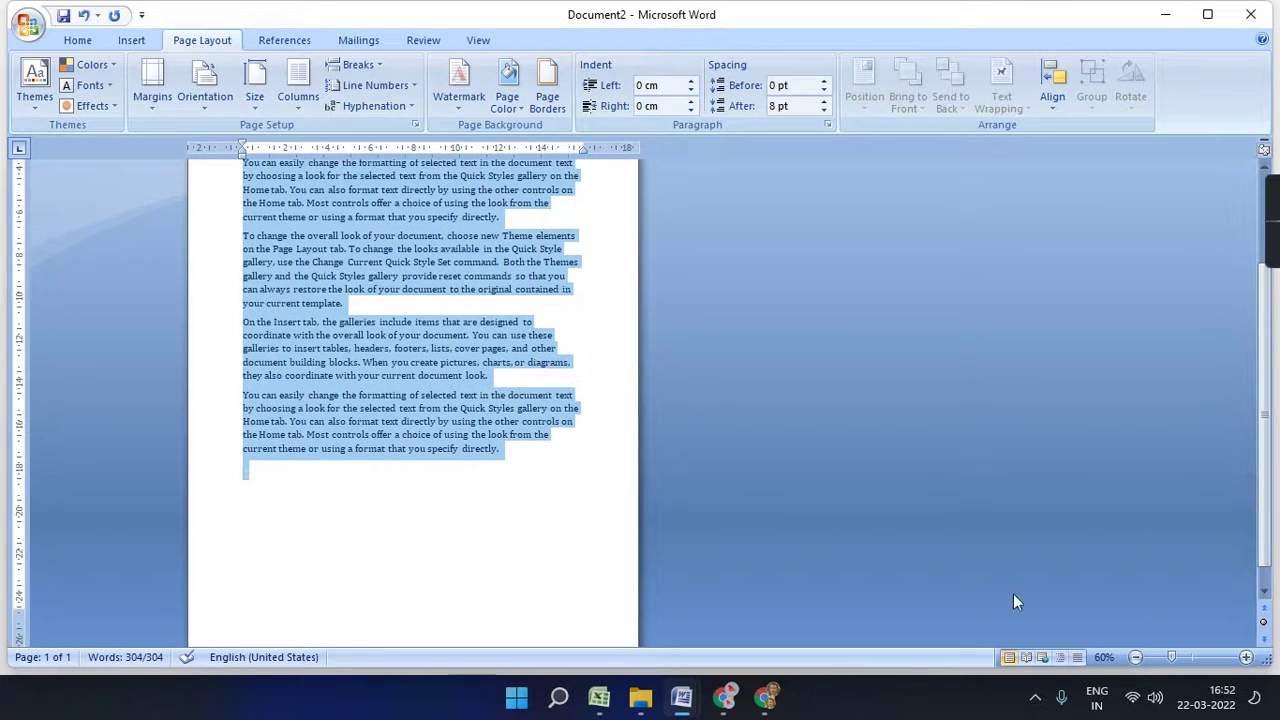
{"action": "left_click", "coordinate": [1135, 658]}
{"action": "left_click", "coordinate": [1135, 658]}
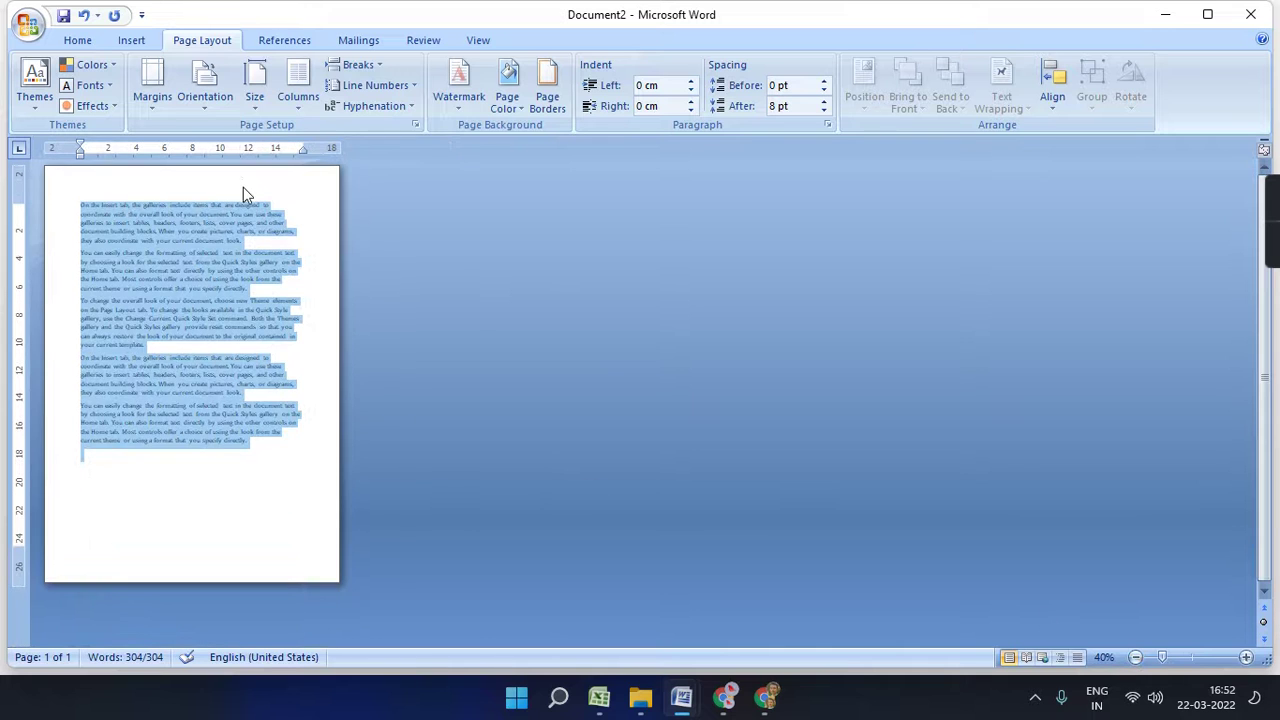
{"action": "left_click", "coordinate": [264, 99]}
{"action": "left_click", "coordinate": [280, 136]}
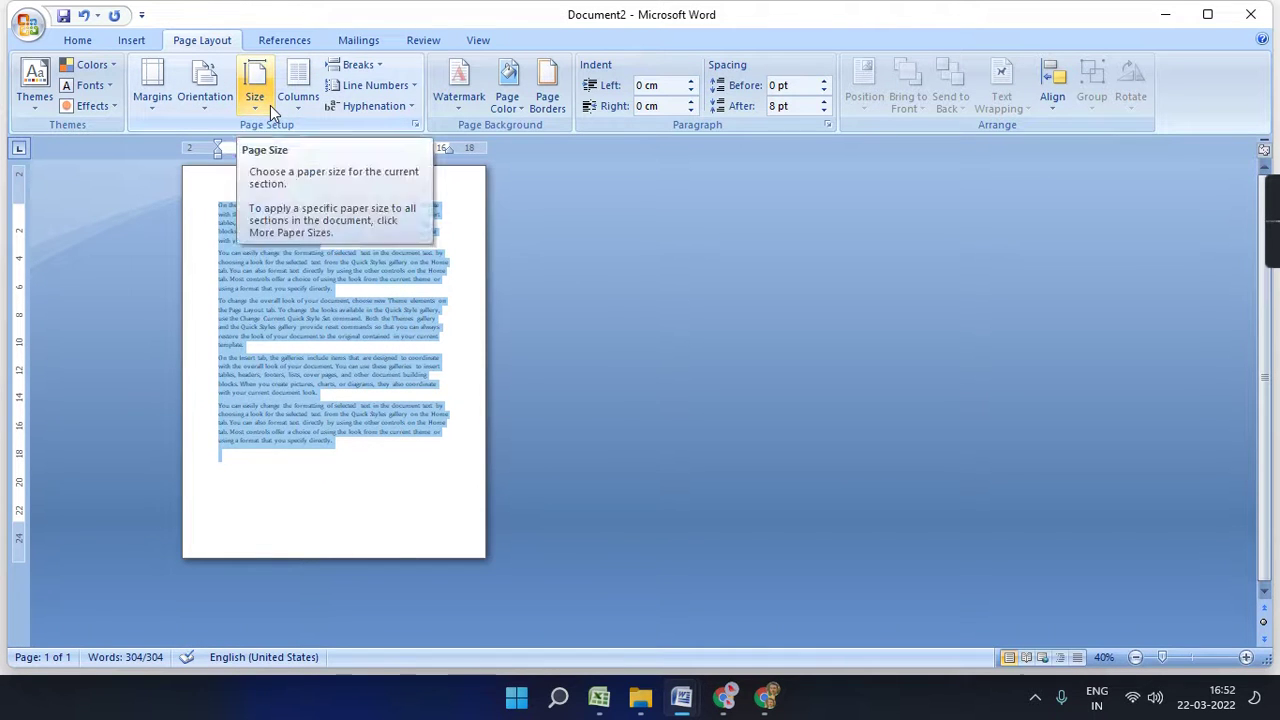
{"action": "left_click", "coordinate": [270, 105]}
{"action": "left_click", "coordinate": [268, 176]}
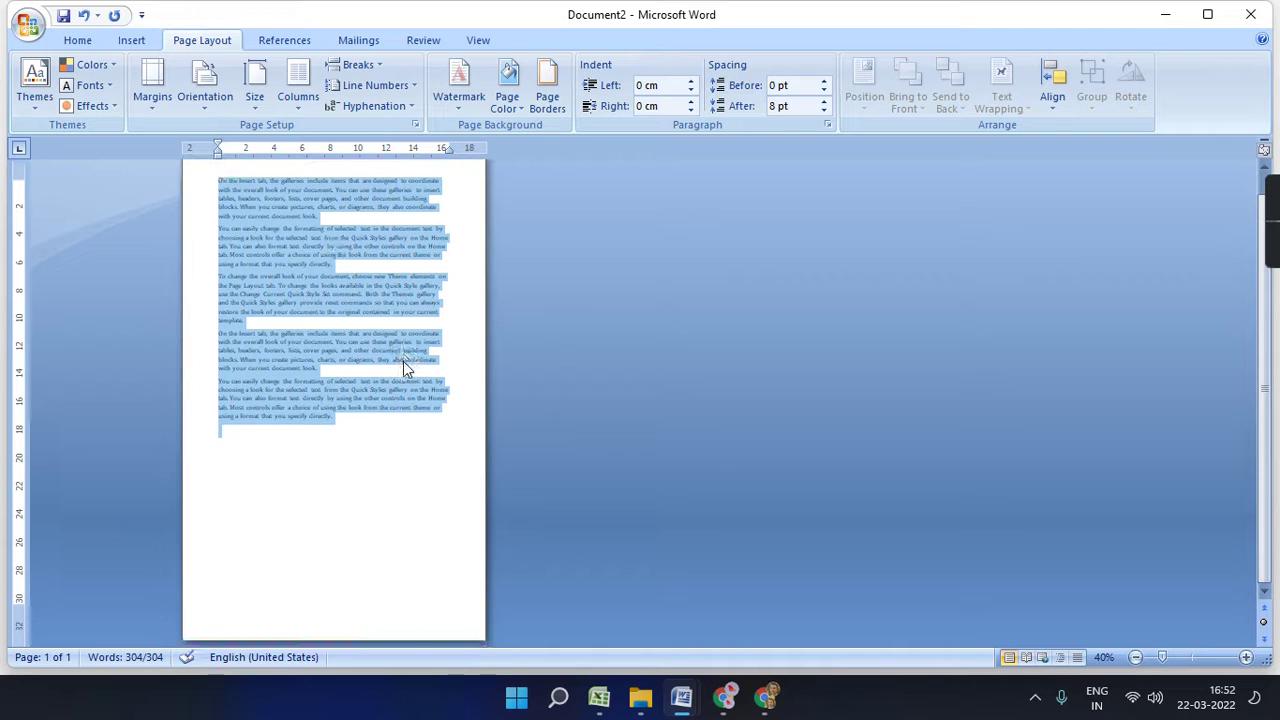
{"action": "left_click", "coordinate": [255, 88]}
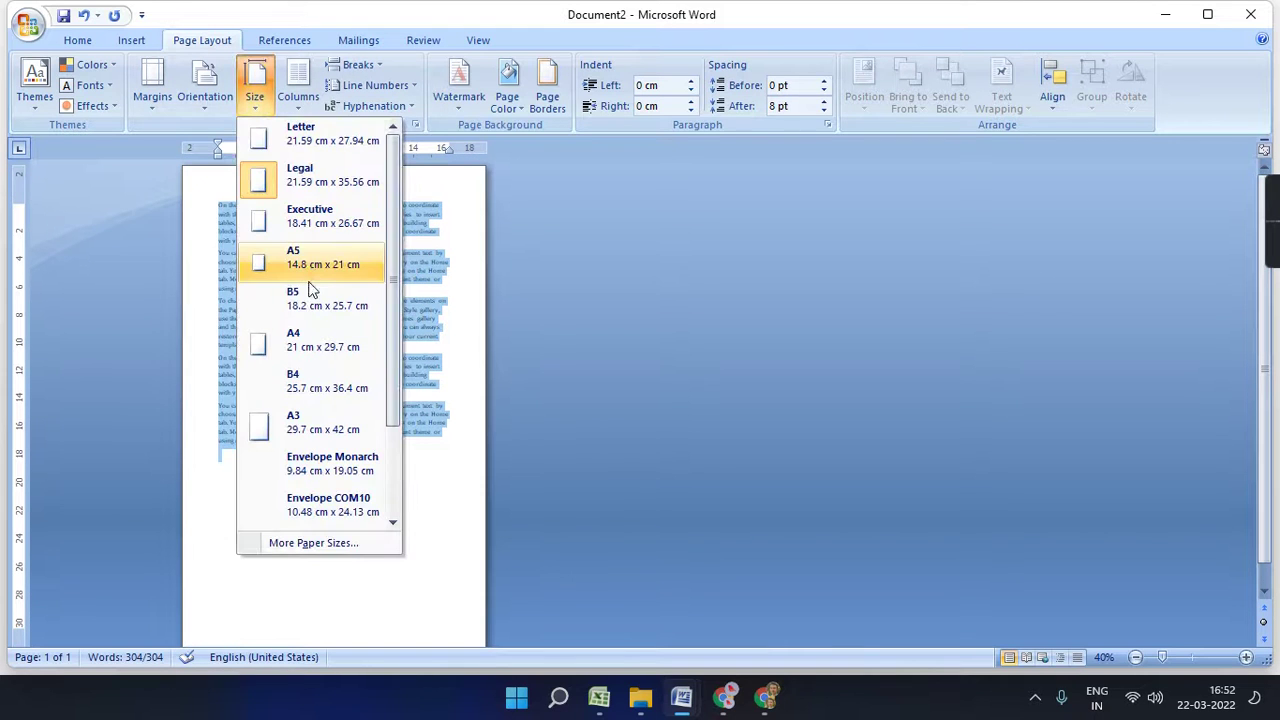
{"action": "left_click", "coordinate": [312, 340]}
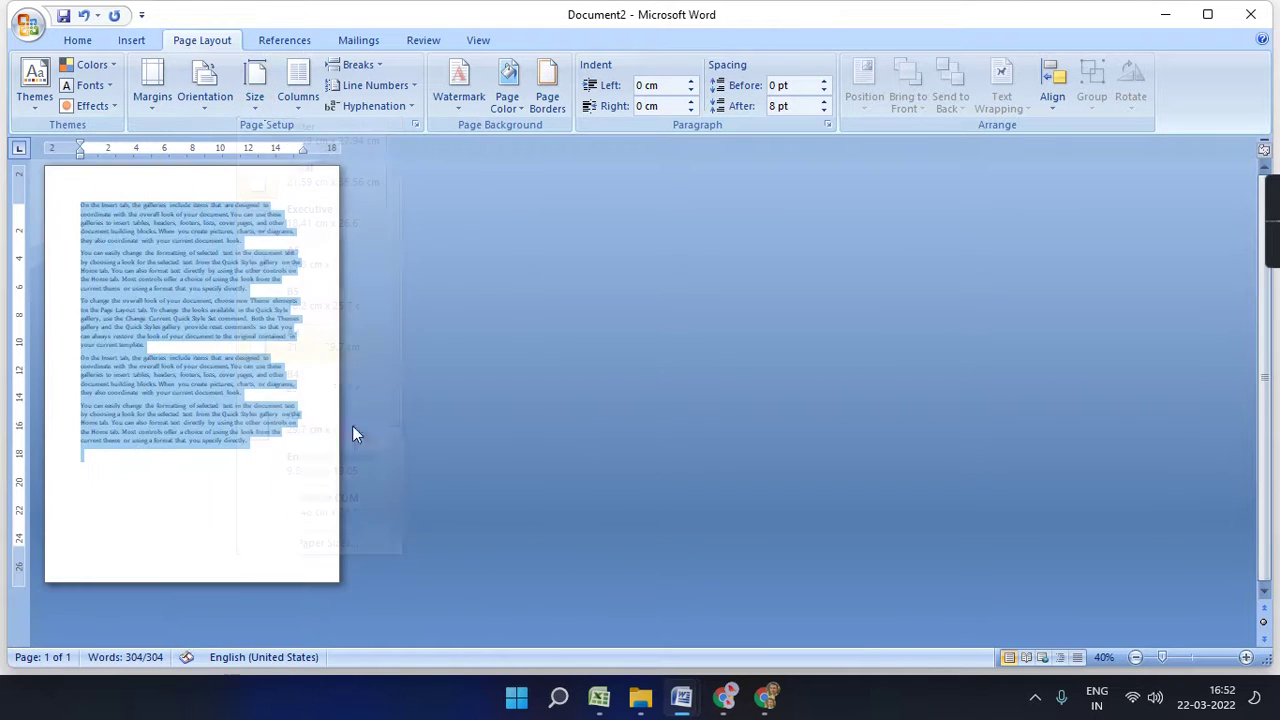
- Apply the Envelope COM10 size in landscape and zoom in to 80%
{"action": "left_click", "coordinate": [255, 88]}
{"action": "scroll", "coordinate": [323, 388], "scroll_direction": "down", "scroll_amount": 3}
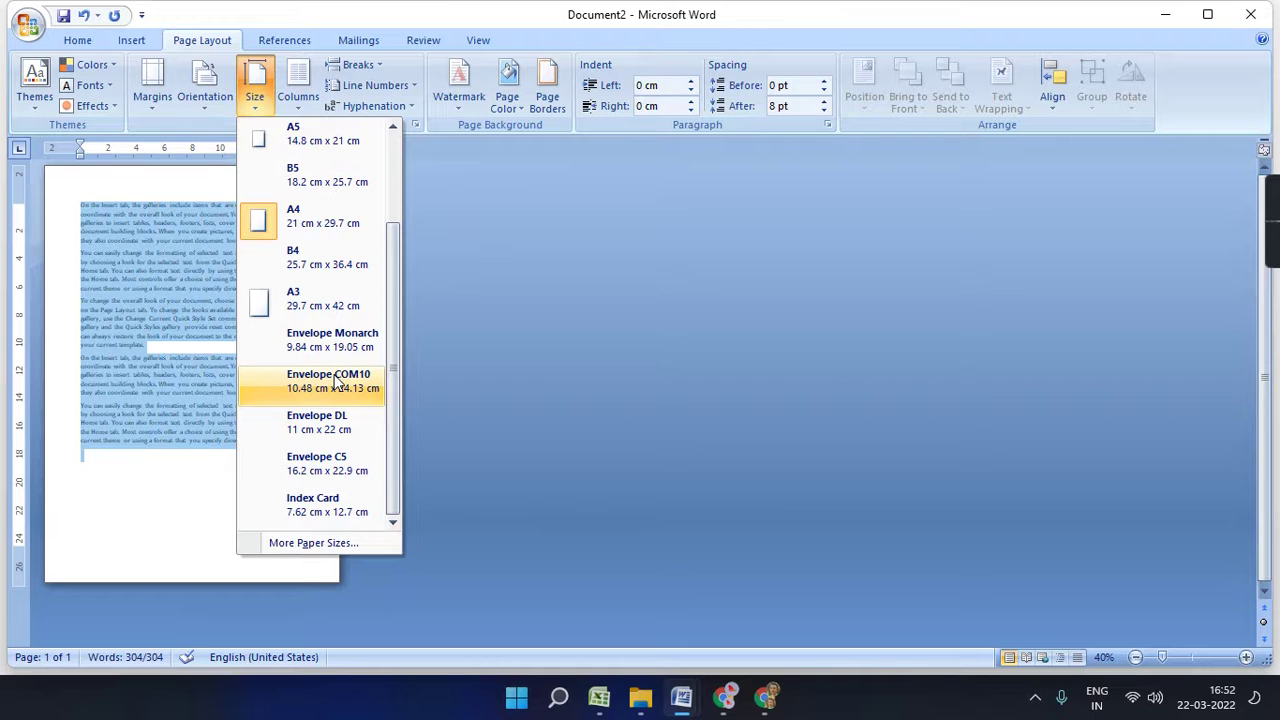
{"action": "left_click", "coordinate": [334, 380]}
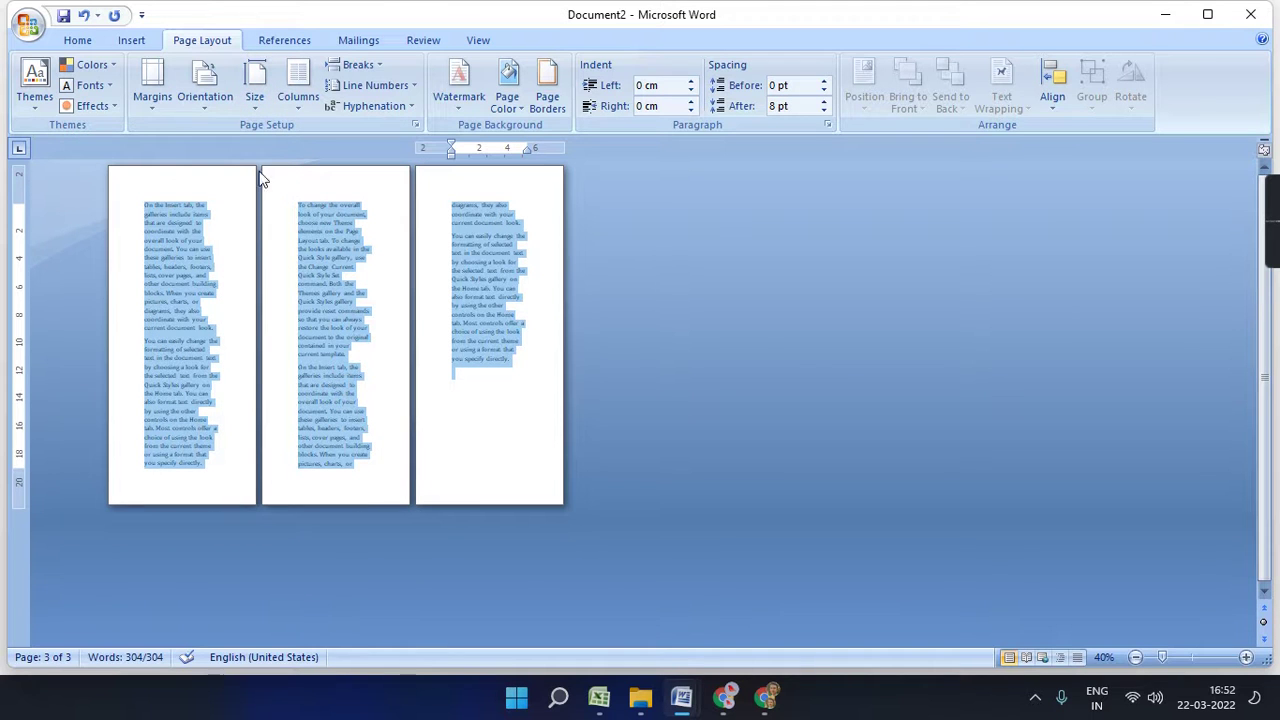
{"action": "left_click", "coordinate": [212, 110]}
{"action": "left_click", "coordinate": [239, 187]}
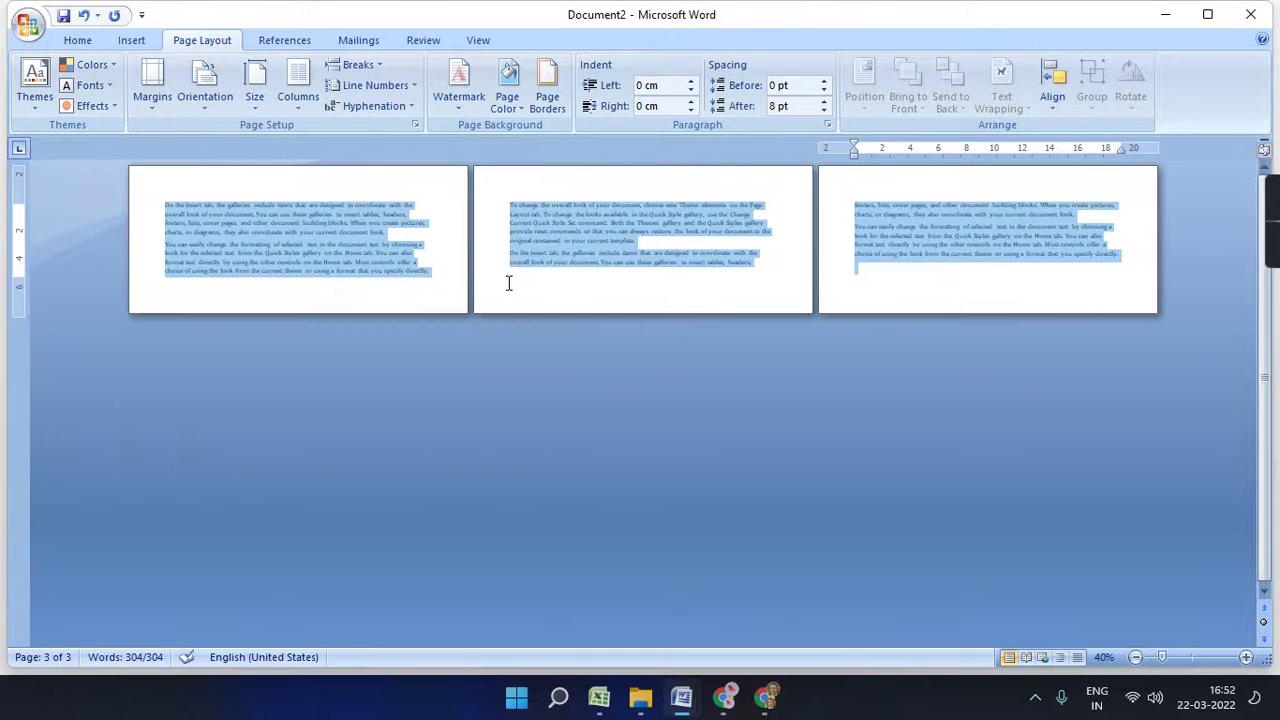
{"action": "left_click", "coordinate": [1246, 657]}
{"action": "left_click", "coordinate": [1246, 657]}
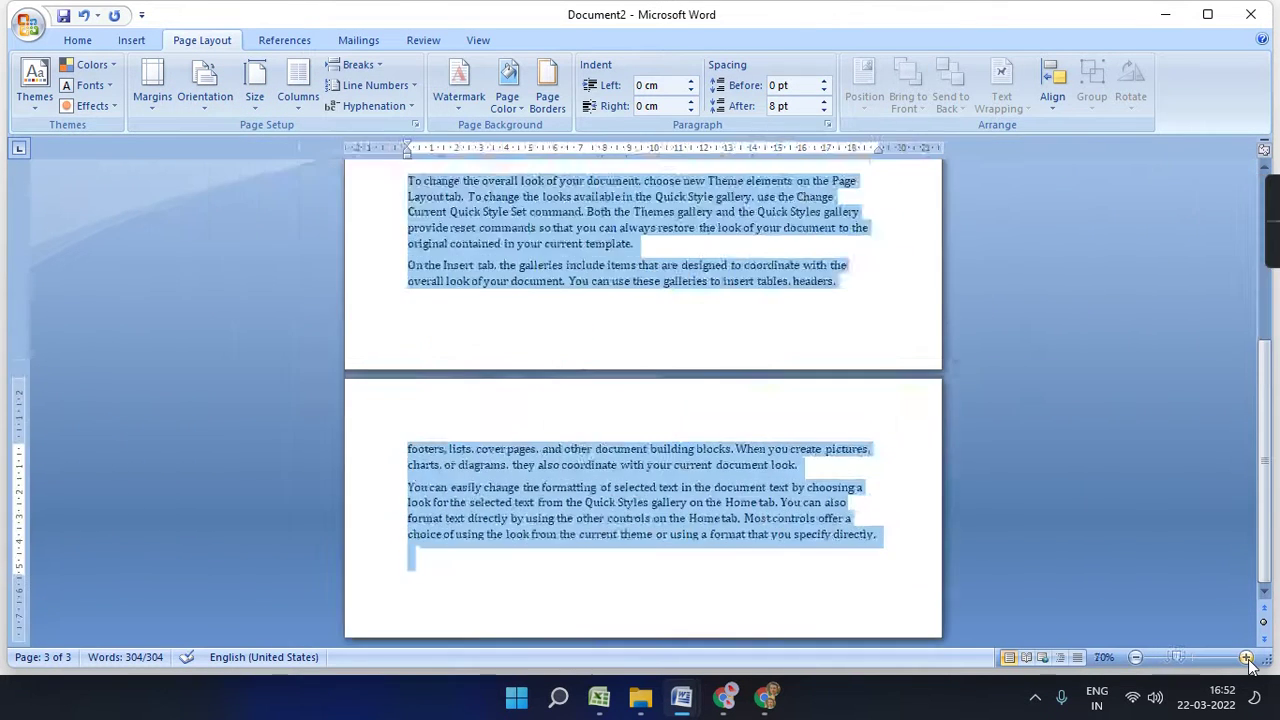
{"action": "left_click", "coordinate": [1246, 657]}
{"action": "left_click", "coordinate": [1246, 657]}
{"action": "scroll", "coordinate": [1035, 608], "scroll_direction": "up", "scroll_amount": 3}
{"action": "scroll", "coordinate": [1035, 605], "scroll_direction": "up", "scroll_amount": 5}
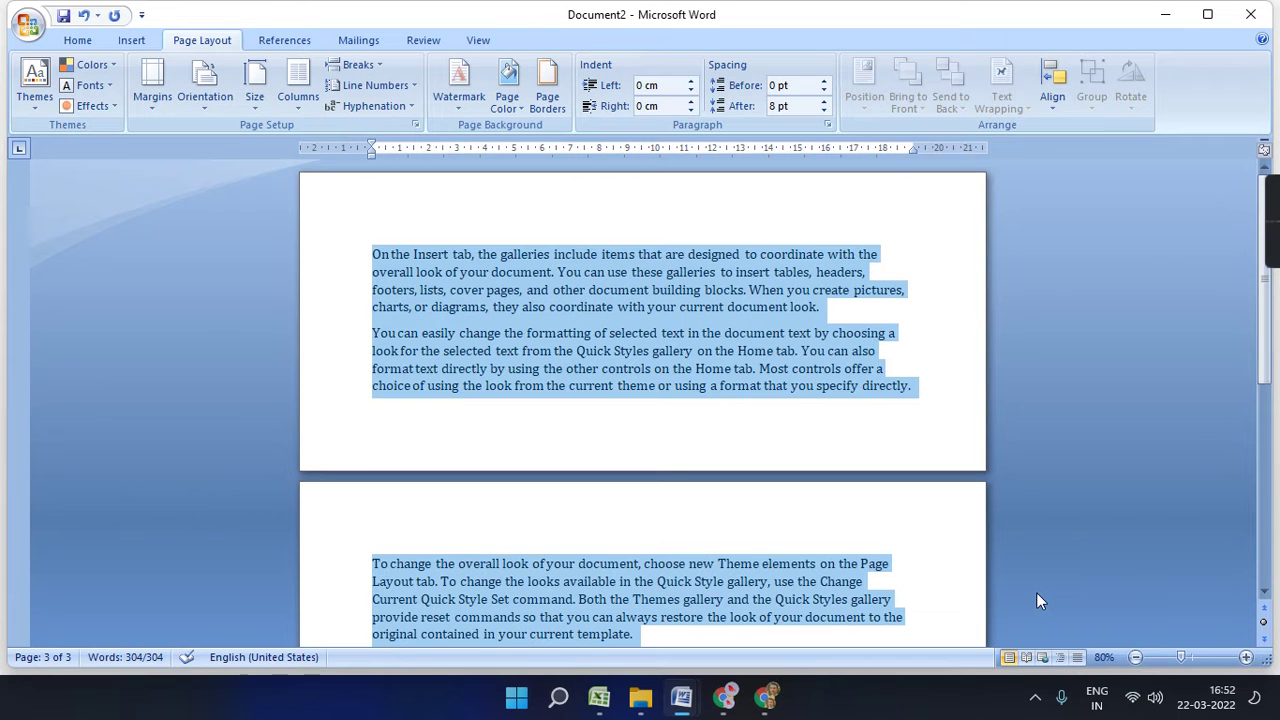
- Reapply Letter and other paper sizes, finishing with the page in portrait orientation
{"action": "left_click", "coordinate": [258, 100]}
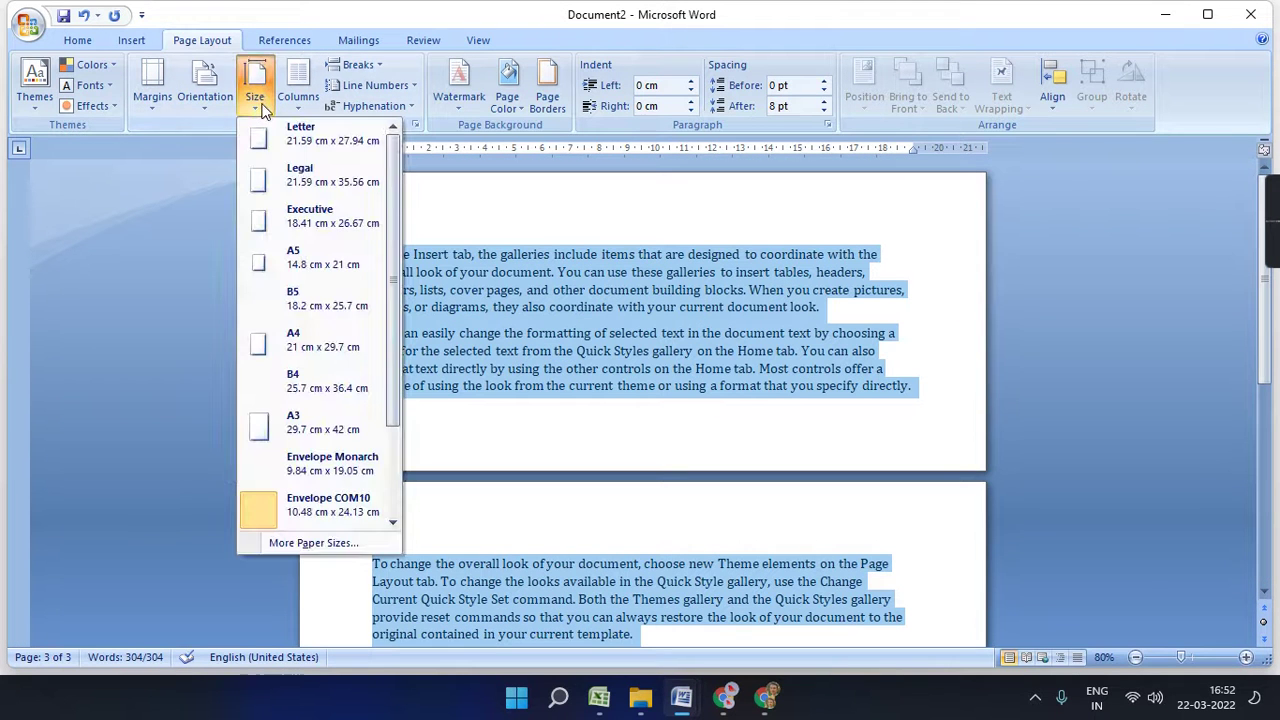
{"action": "left_click", "coordinate": [283, 134]}
{"action": "left_click", "coordinate": [255, 90]}
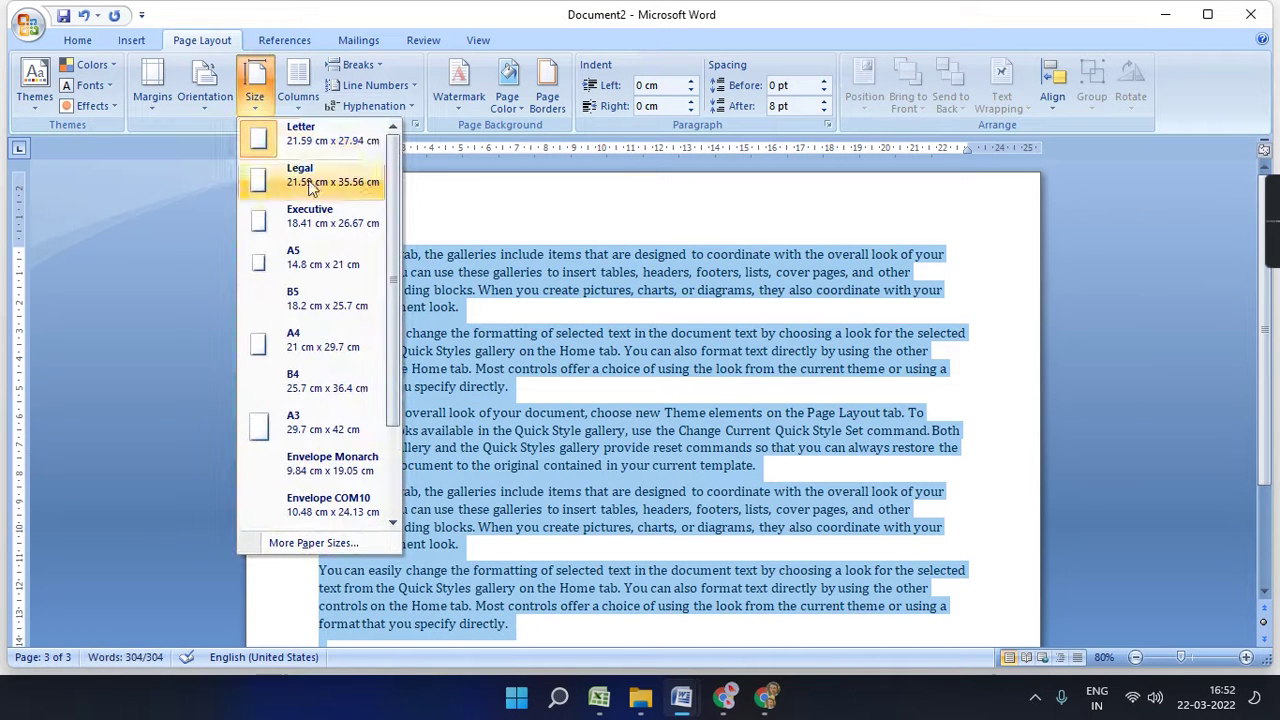
{"action": "left_click", "coordinate": [300, 340]}
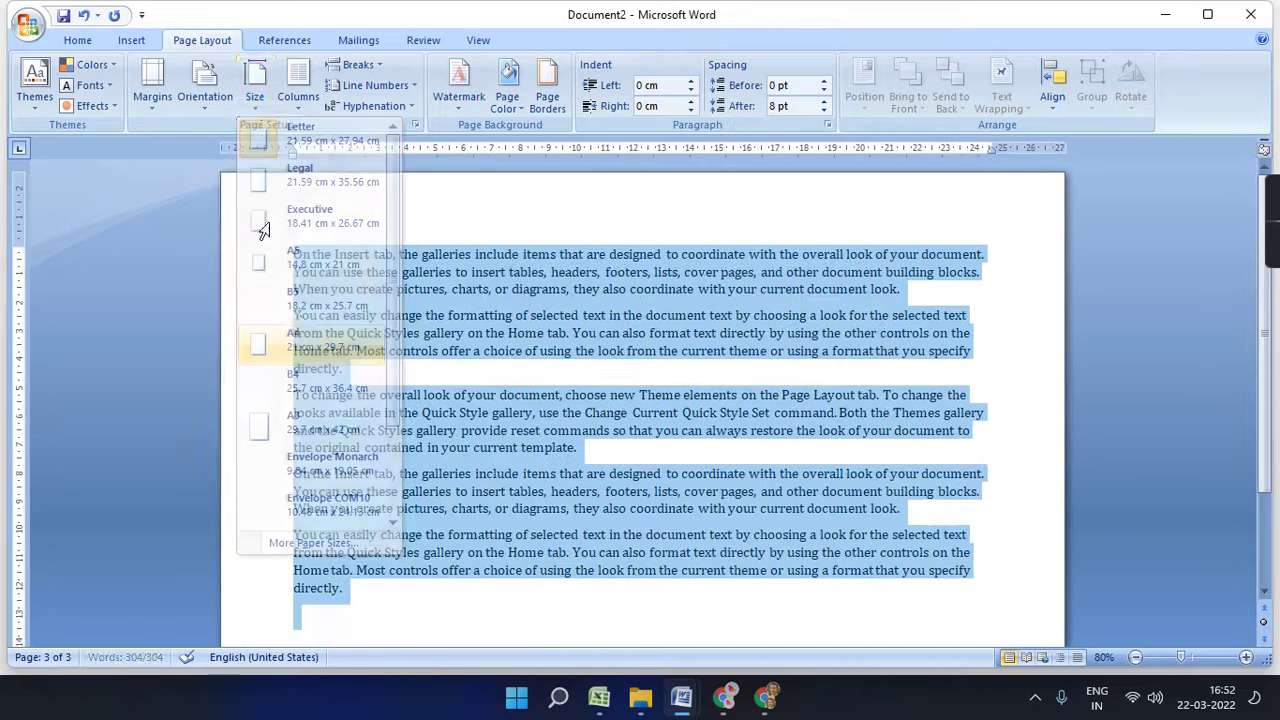
{"action": "left_click", "coordinate": [264, 90]}
{"action": "left_click", "coordinate": [300, 136]}
{"action": "left_click", "coordinate": [205, 92]}
{"action": "left_click", "coordinate": [228, 132]}
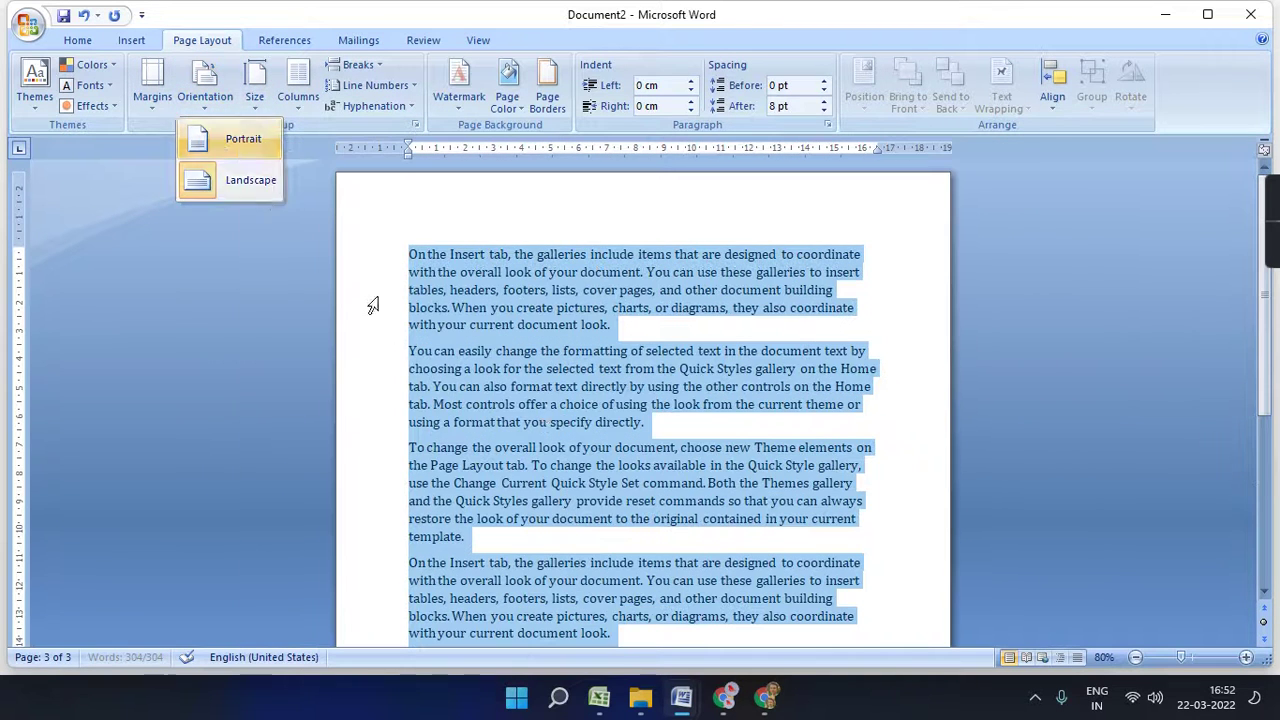
{"action": "left_click", "coordinate": [298, 88]}
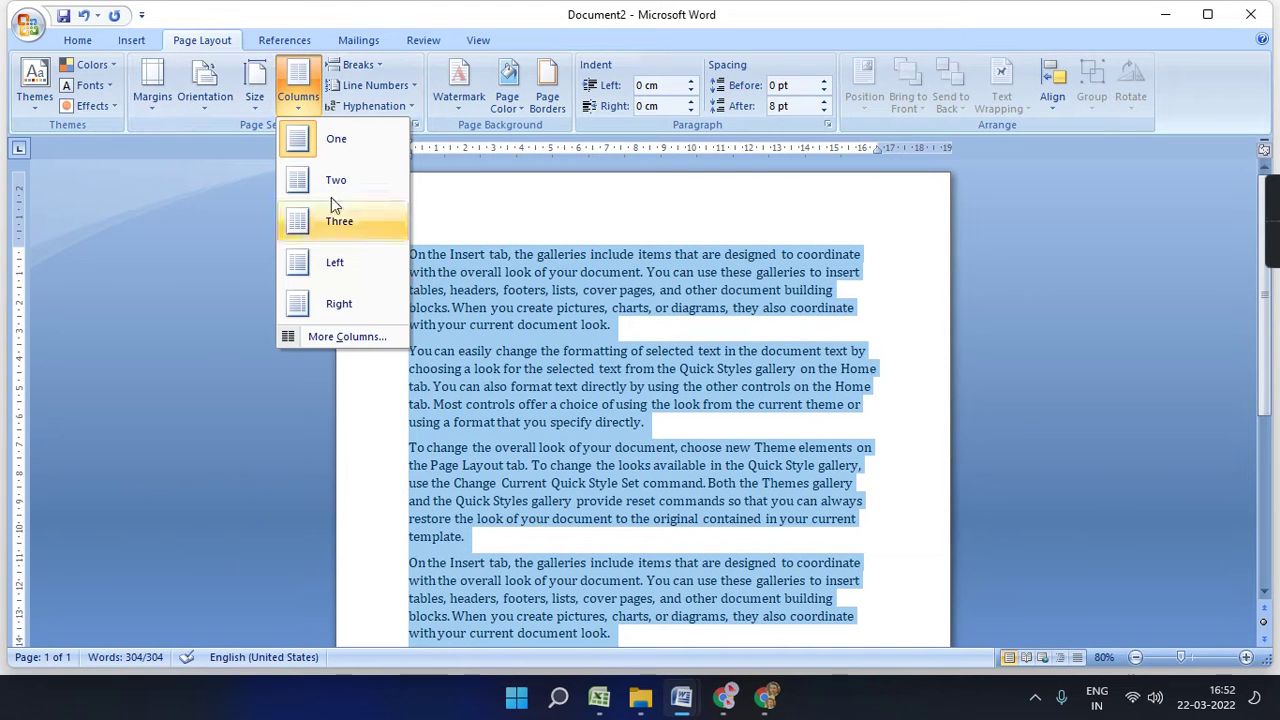
{"action": "left_click", "coordinate": [341, 144]}
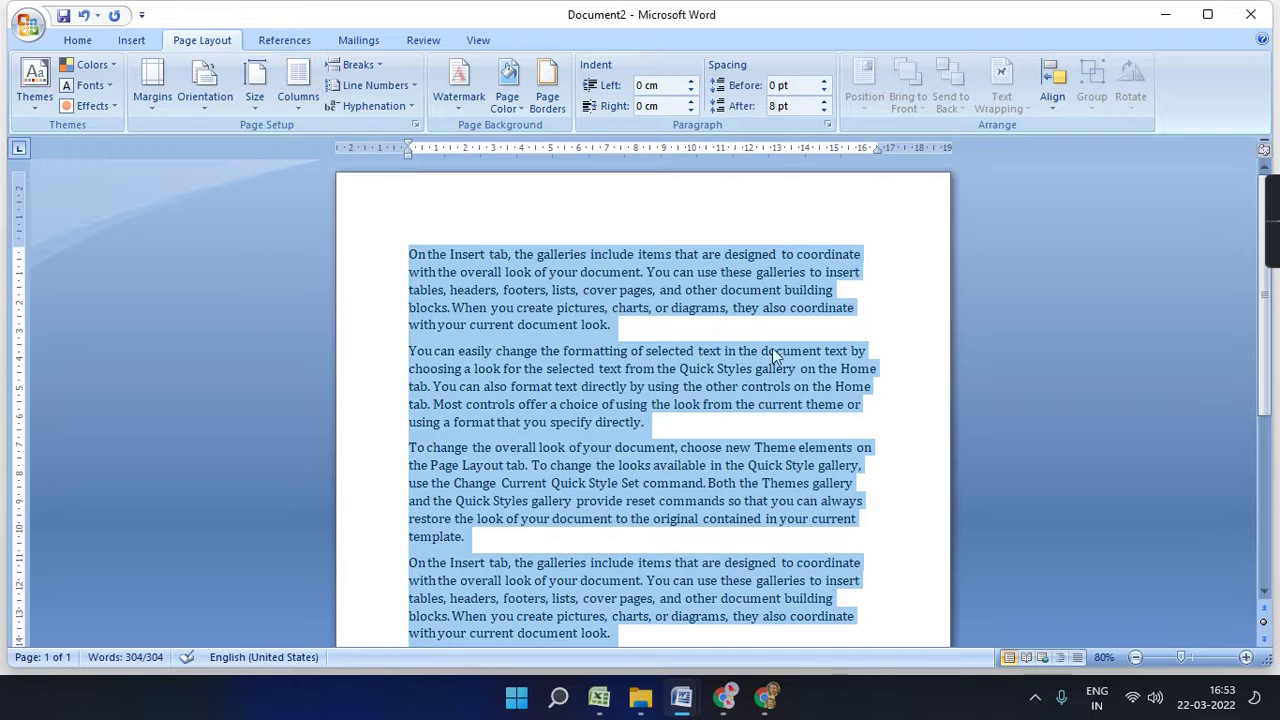
{"action": "left_click", "coordinate": [310, 110]}
{"action": "left_click", "coordinate": [335, 180]}
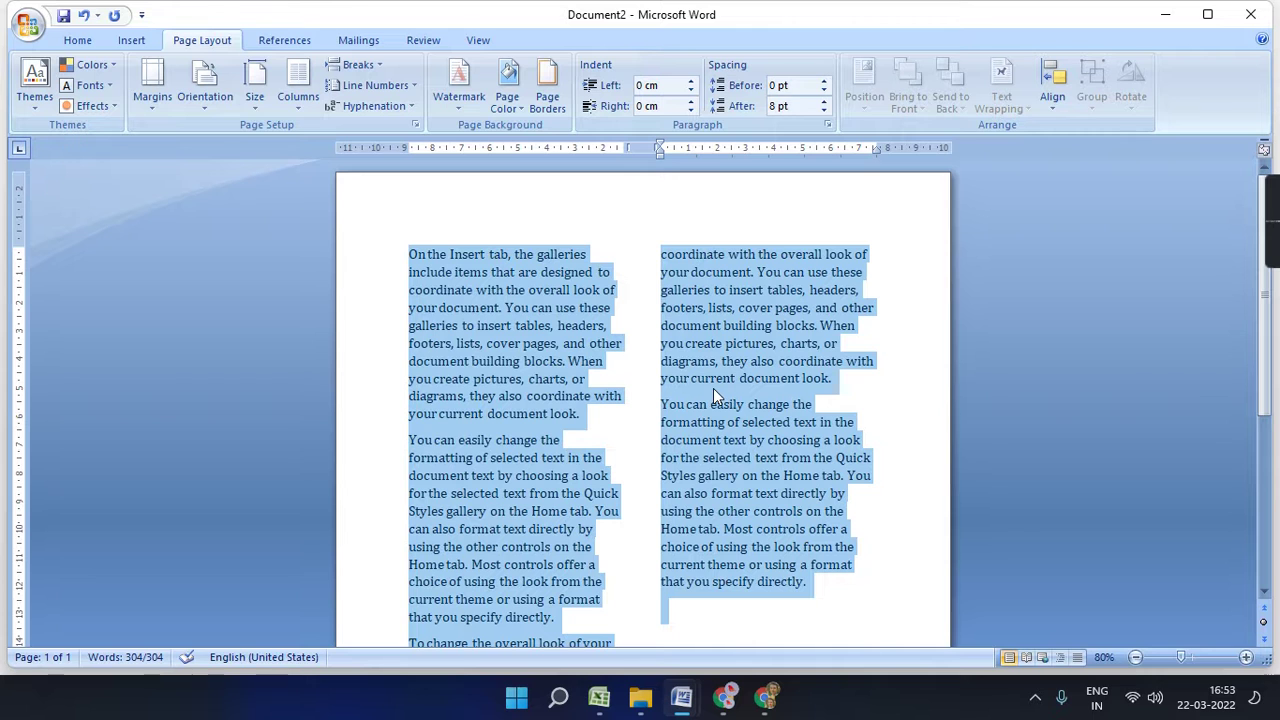
{"action": "left_click", "coordinate": [298, 88]}
{"action": "left_click", "coordinate": [338, 223]}
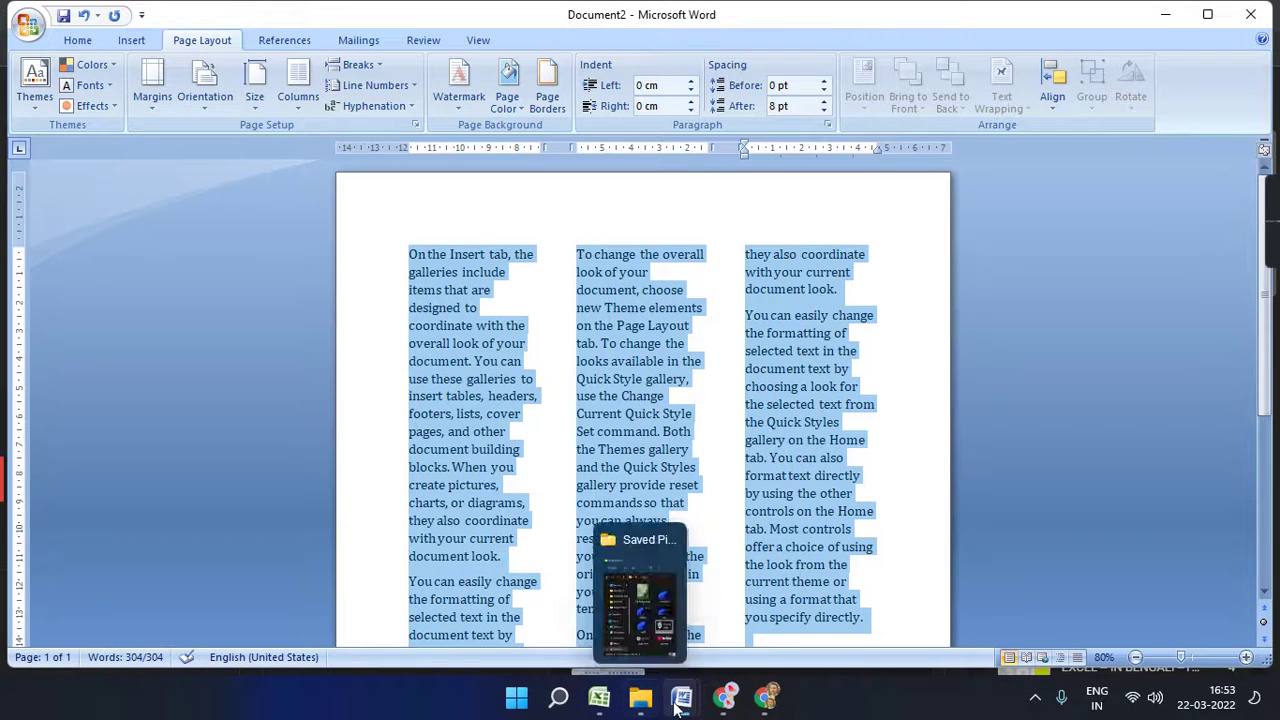
{"action": "left_click", "coordinate": [298, 85]}
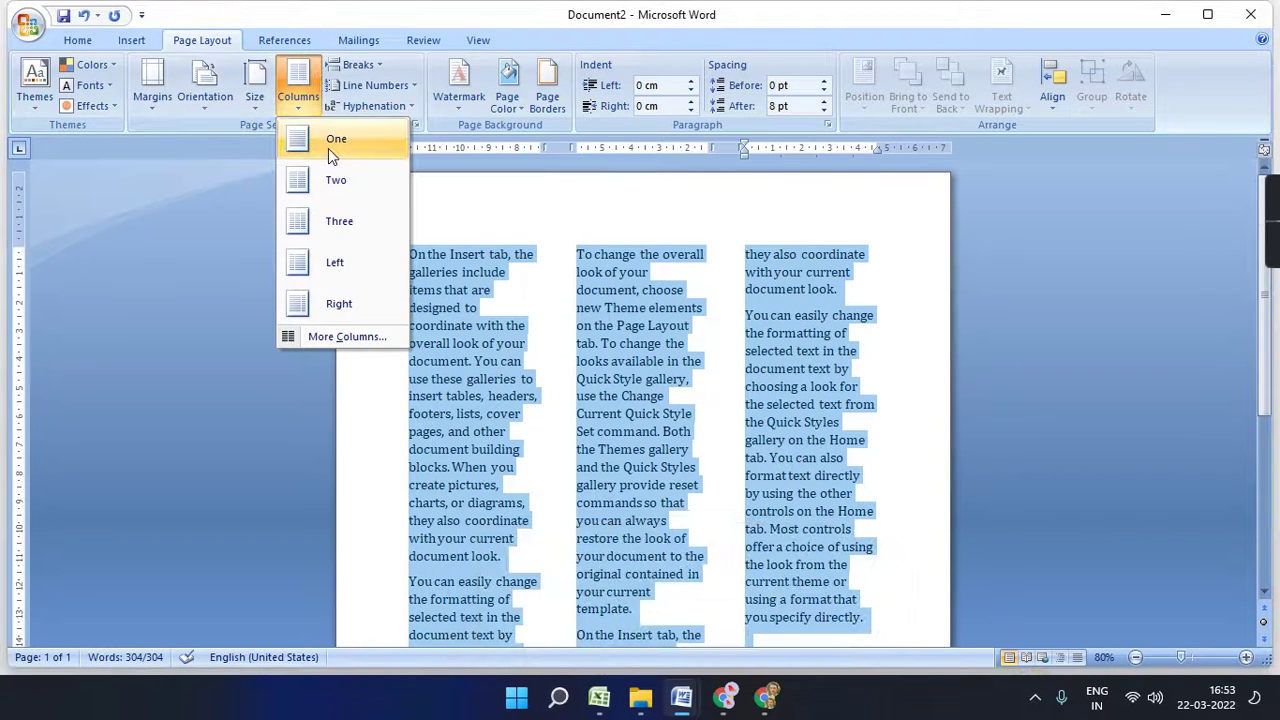
{"action": "left_click", "coordinate": [342, 310]}
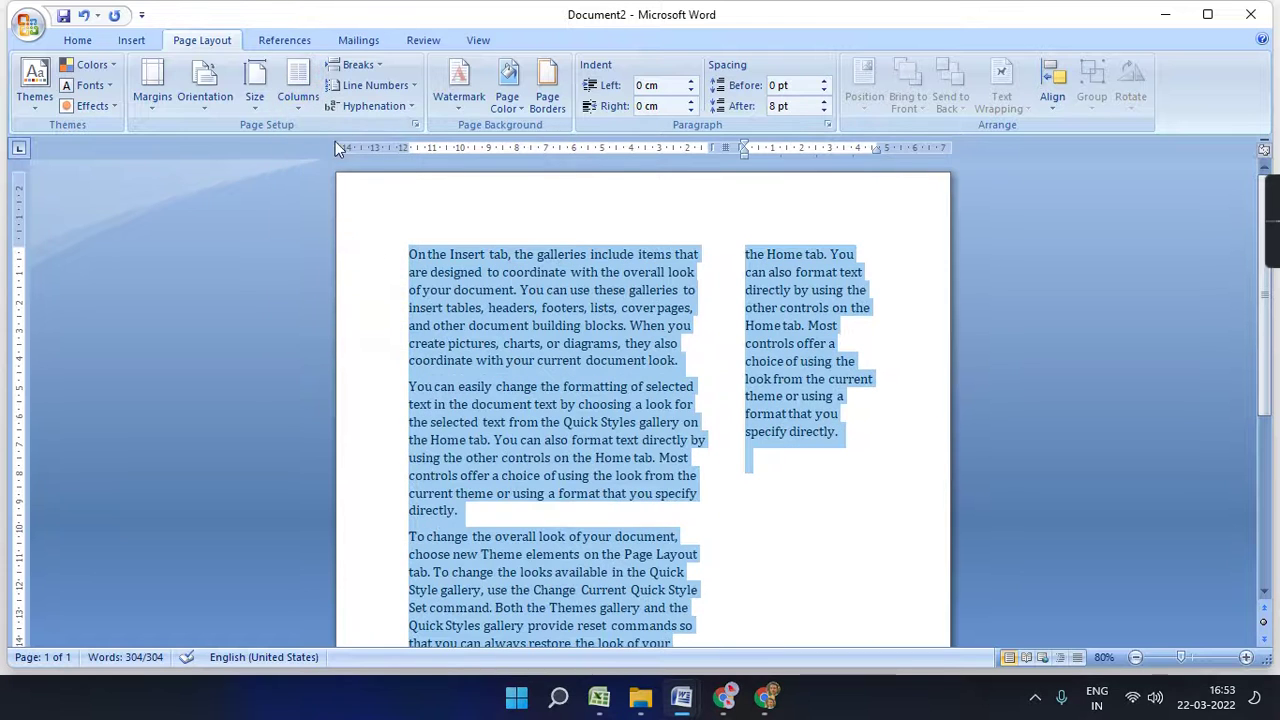
{"action": "left_click", "coordinate": [298, 88]}
{"action": "left_click", "coordinate": [364, 338]}
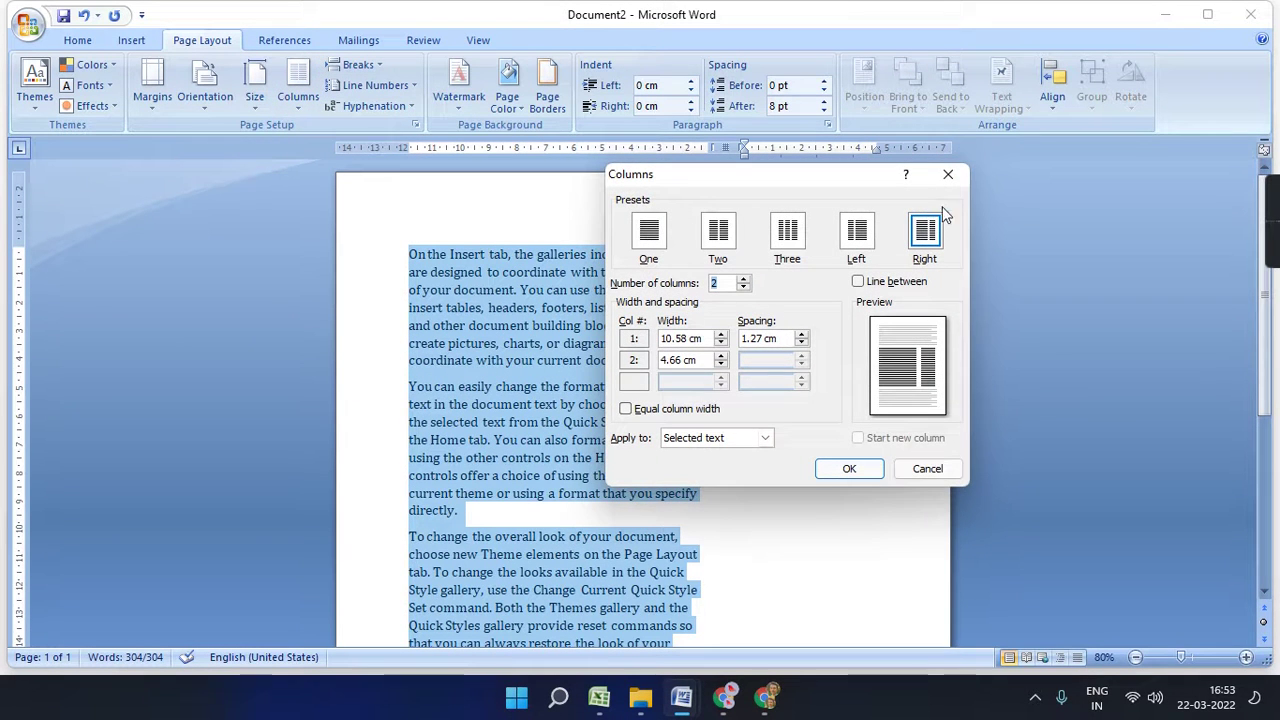
{"action": "left_click", "coordinate": [948, 174]}
{"action": "left_click", "coordinate": [303, 104]}
{"action": "left_click", "coordinate": [336, 142]}
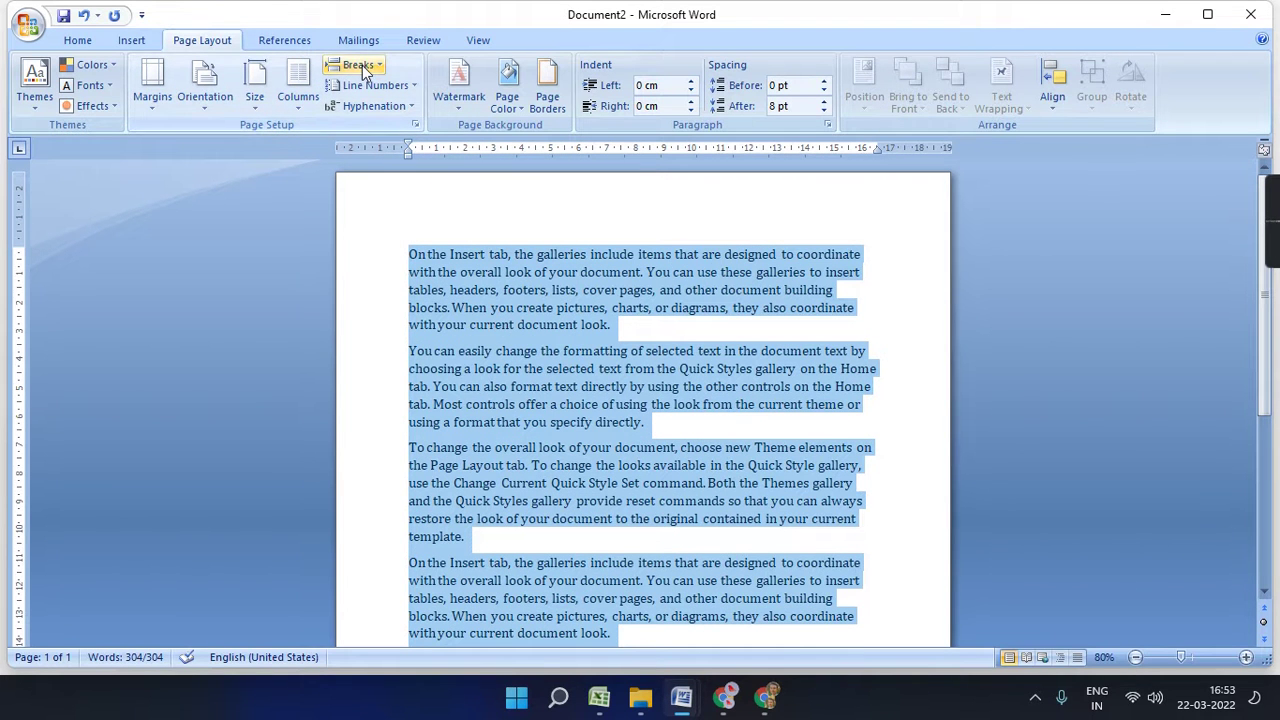
- Try a page break and a column break from Breaks, undoing each one
{"action": "left_click", "coordinate": [131, 40]}
{"action": "left_click", "coordinate": [185, 42]}
{"action": "left_click", "coordinate": [370, 66]}
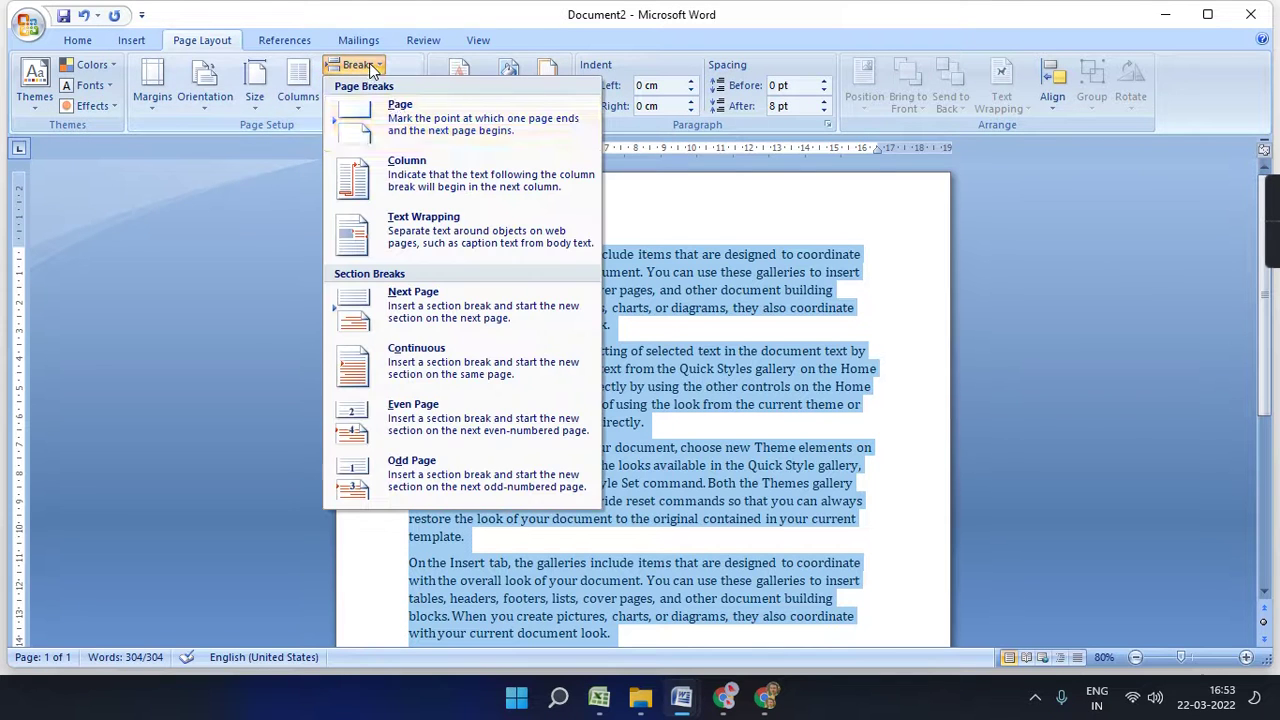
{"action": "left_click", "coordinate": [412, 126]}
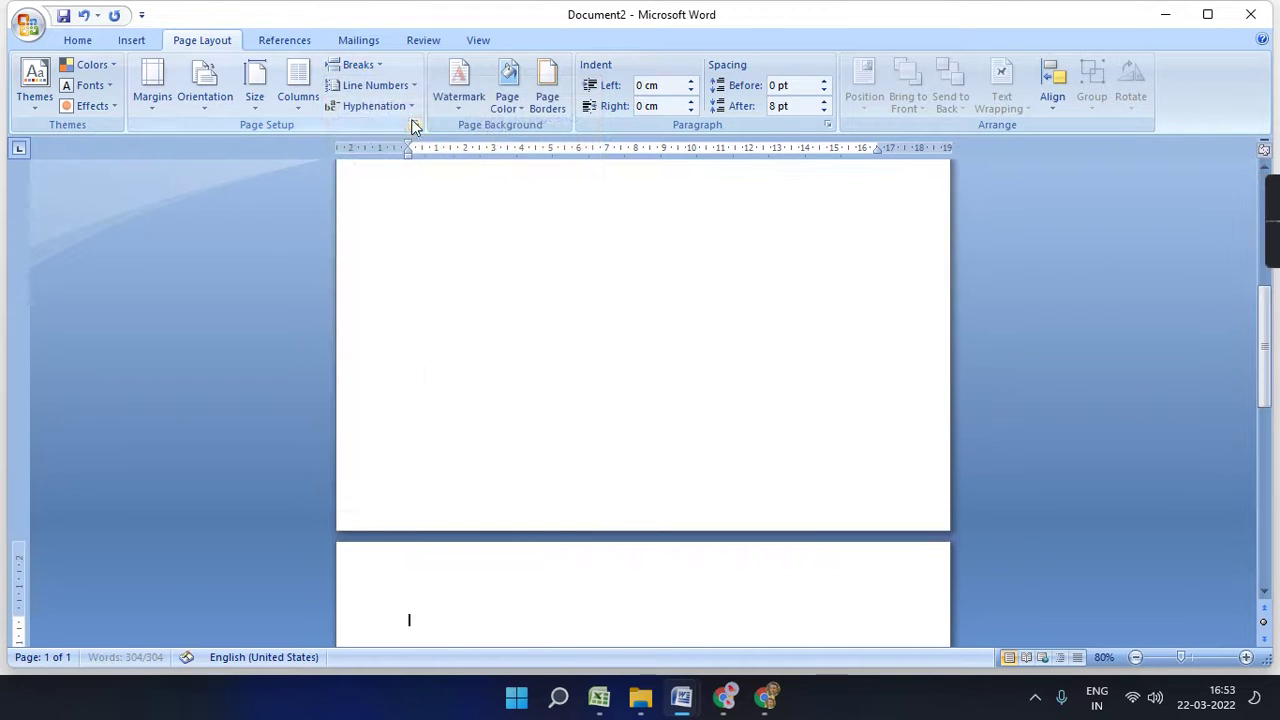
{"action": "scroll", "coordinate": [765, 502], "scroll_direction": "down", "scroll_amount": 10}
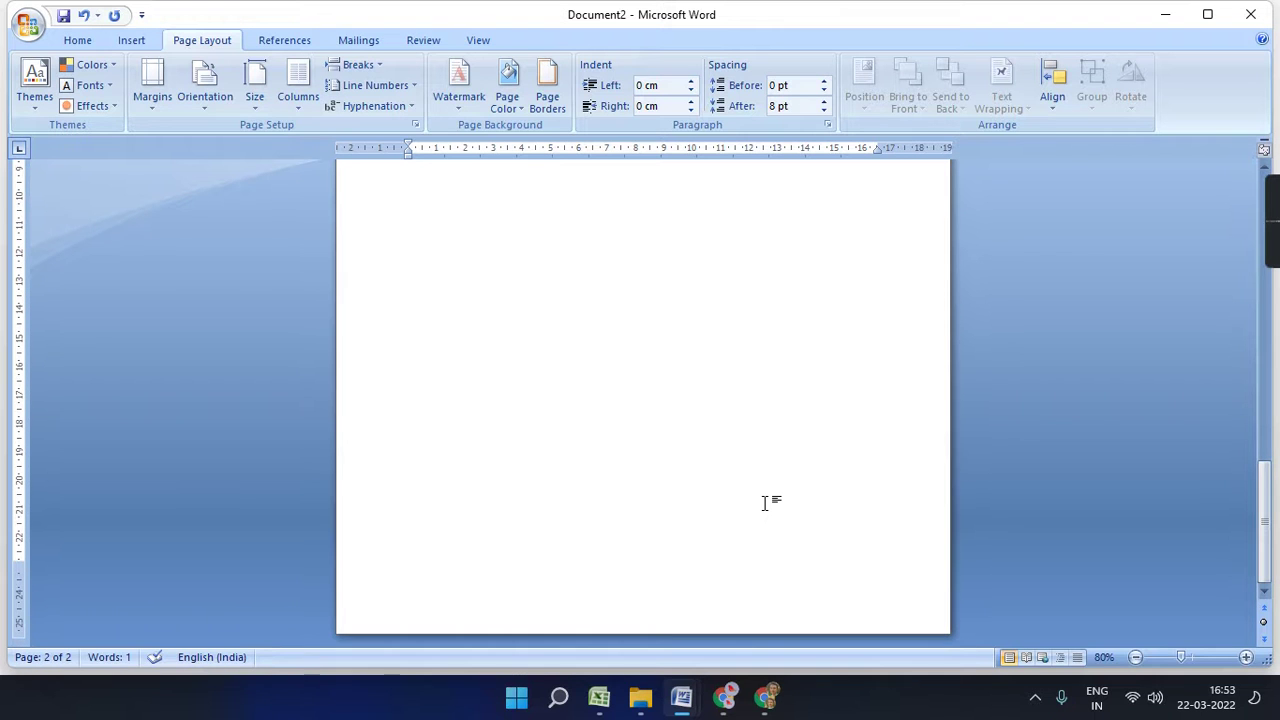
{"action": "key", "text": "ctrl+z"}
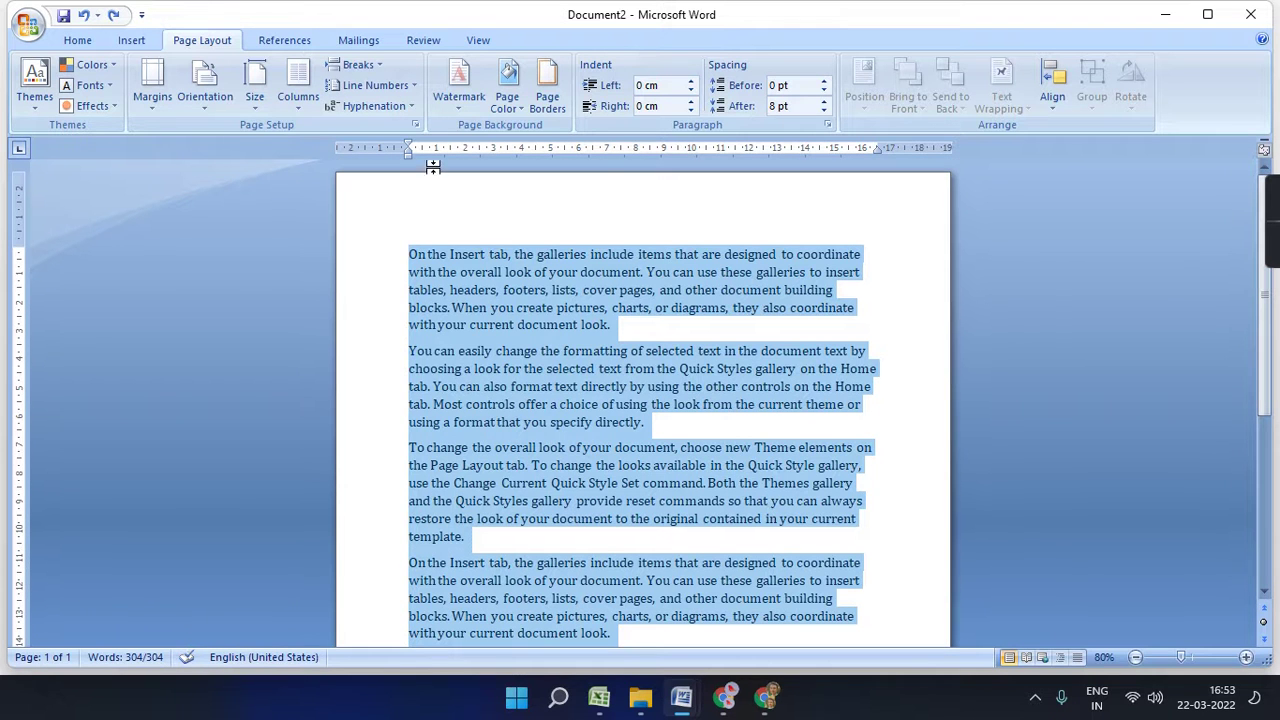
{"action": "left_click", "coordinate": [372, 66]}
{"action": "left_click", "coordinate": [434, 183]}
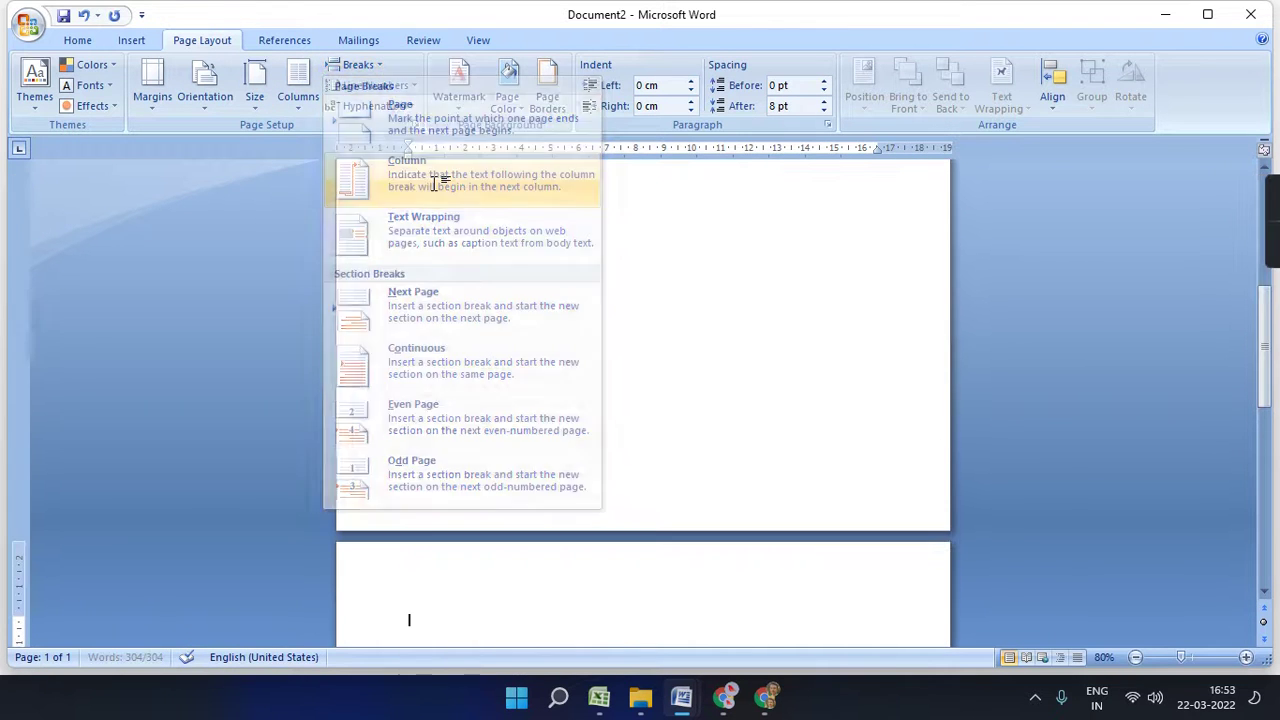
{"action": "scroll", "coordinate": [669, 457], "scroll_direction": "down", "scroll_amount": 5}
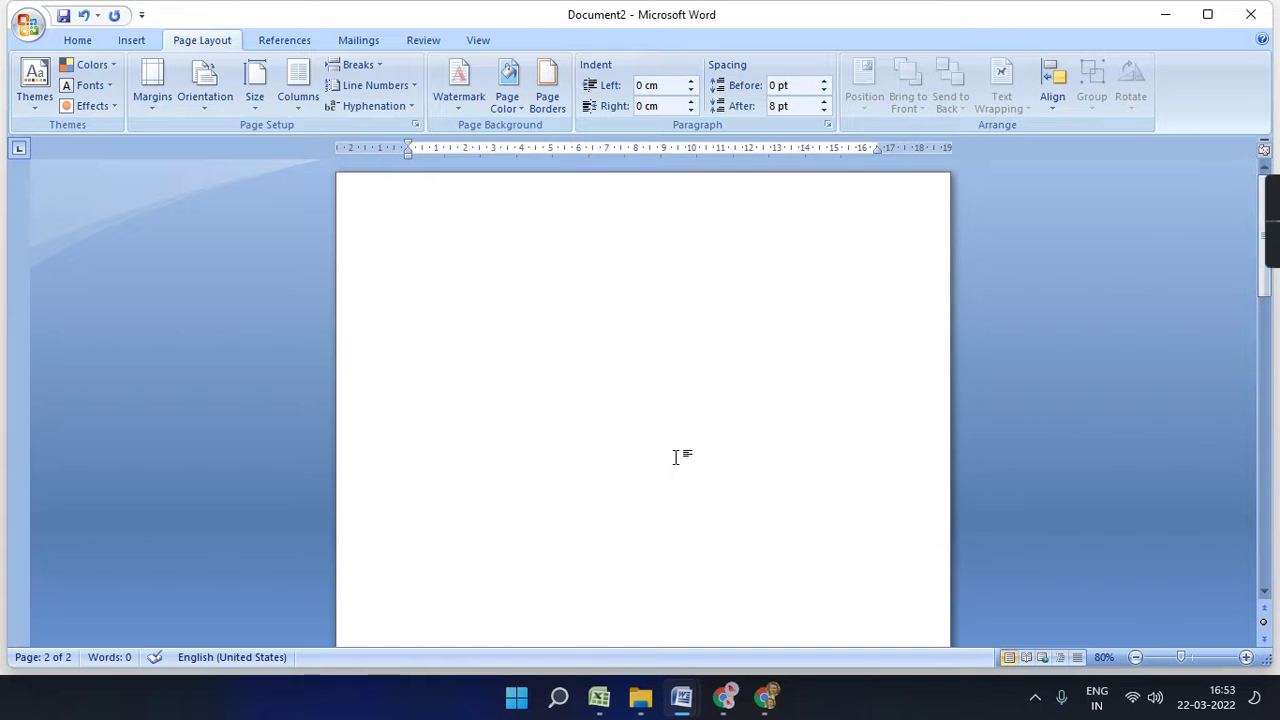
{"action": "key", "text": "ctrl+z"}
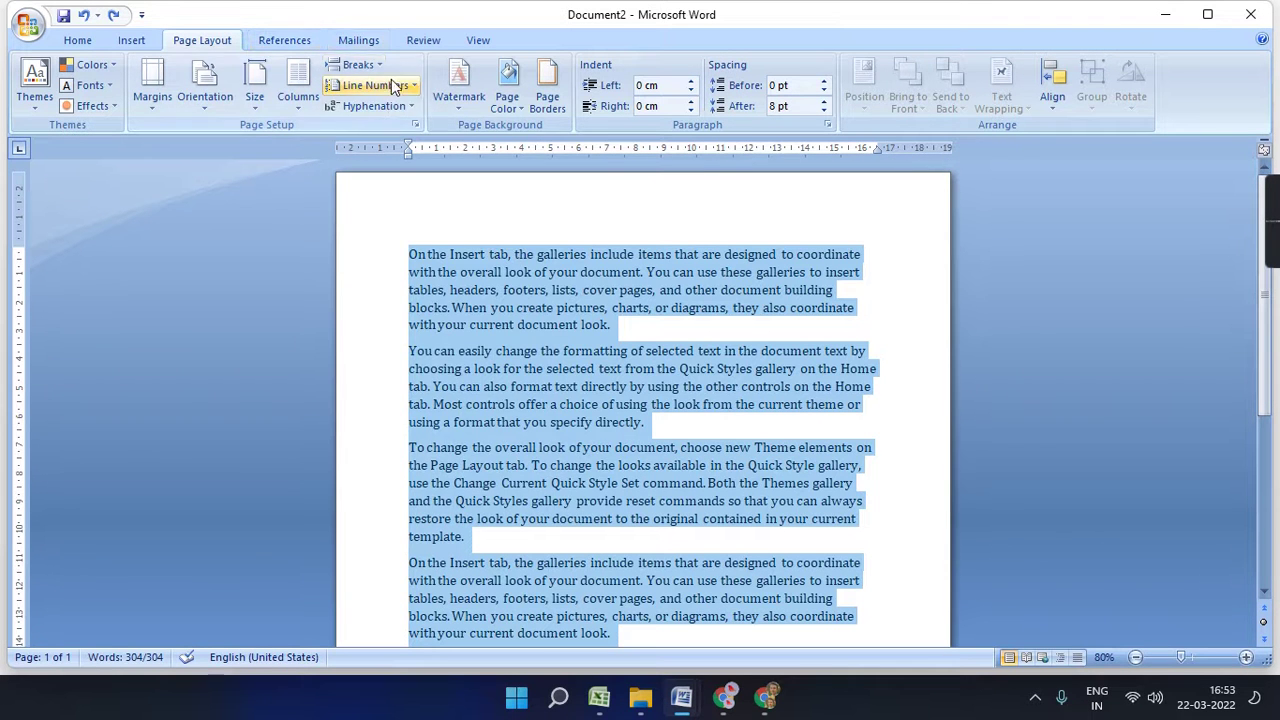
- Dismiss the antivirus upgrade notice and insert two Next Page section breaks
{"action": "left_click", "coordinate": [358, 65]}
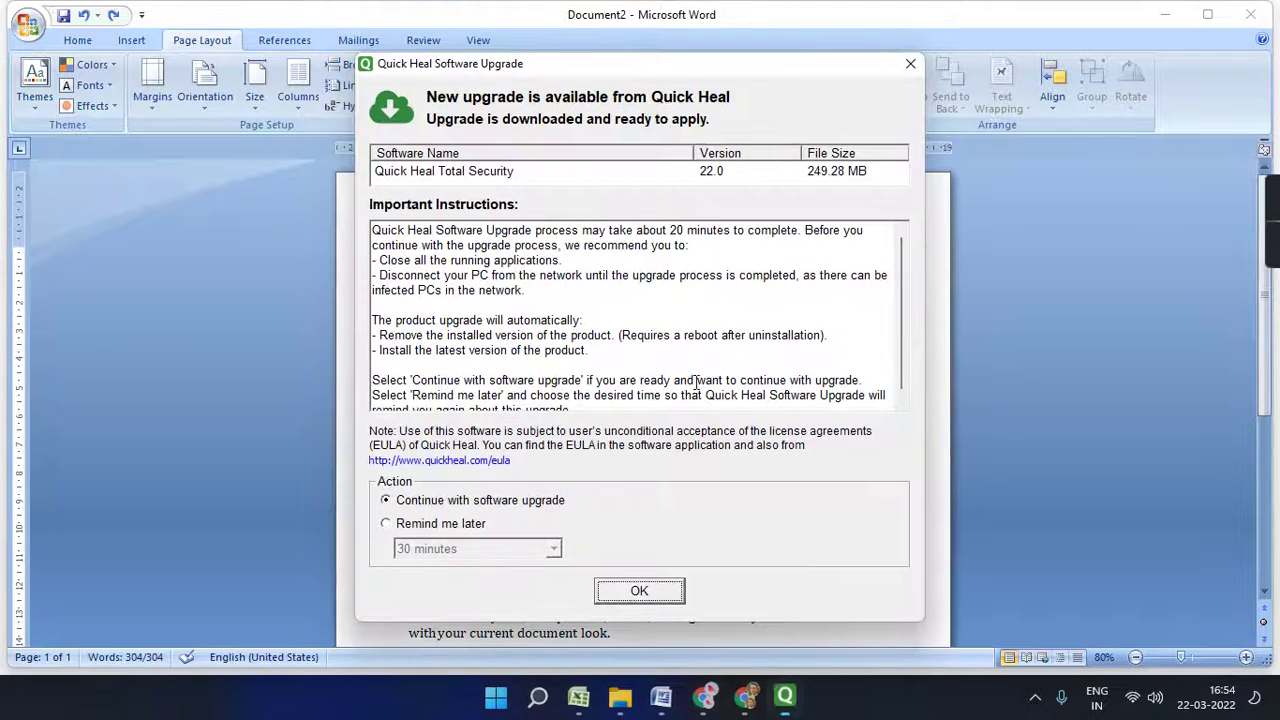
{"action": "left_click", "coordinate": [914, 72]}
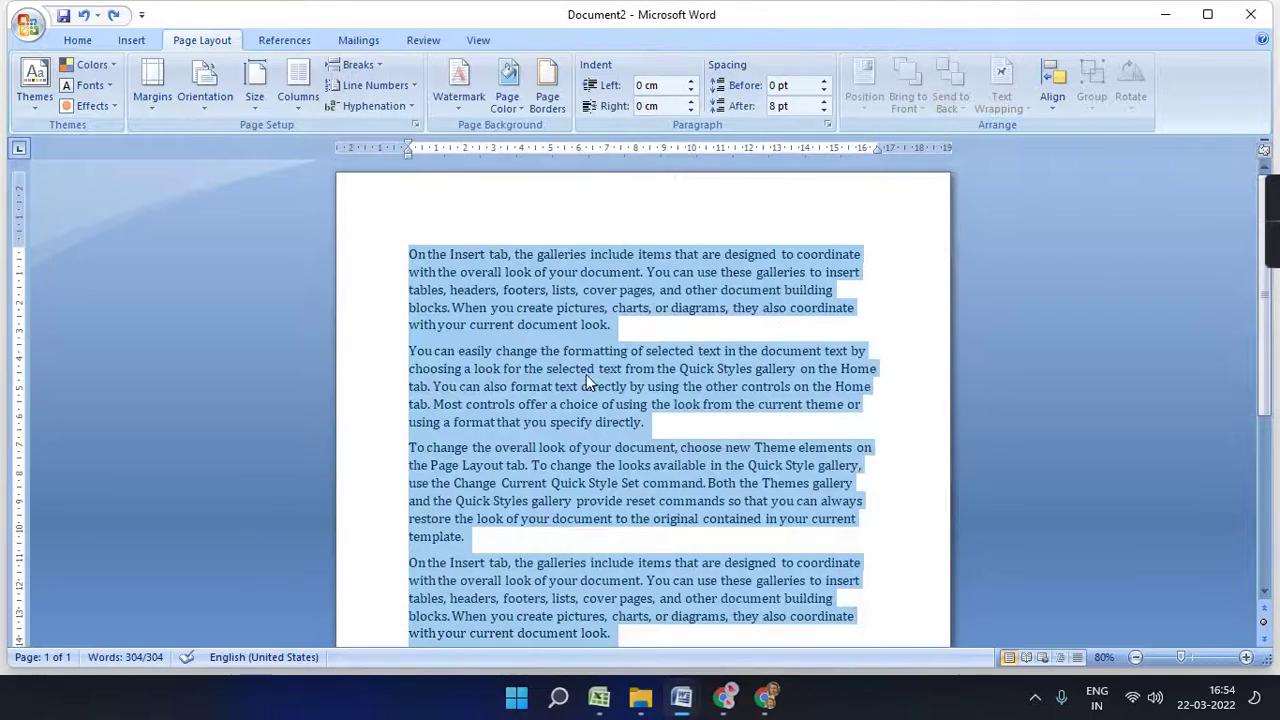
{"action": "scroll", "coordinate": [590, 380], "scroll_direction": "down", "scroll_amount": 5}
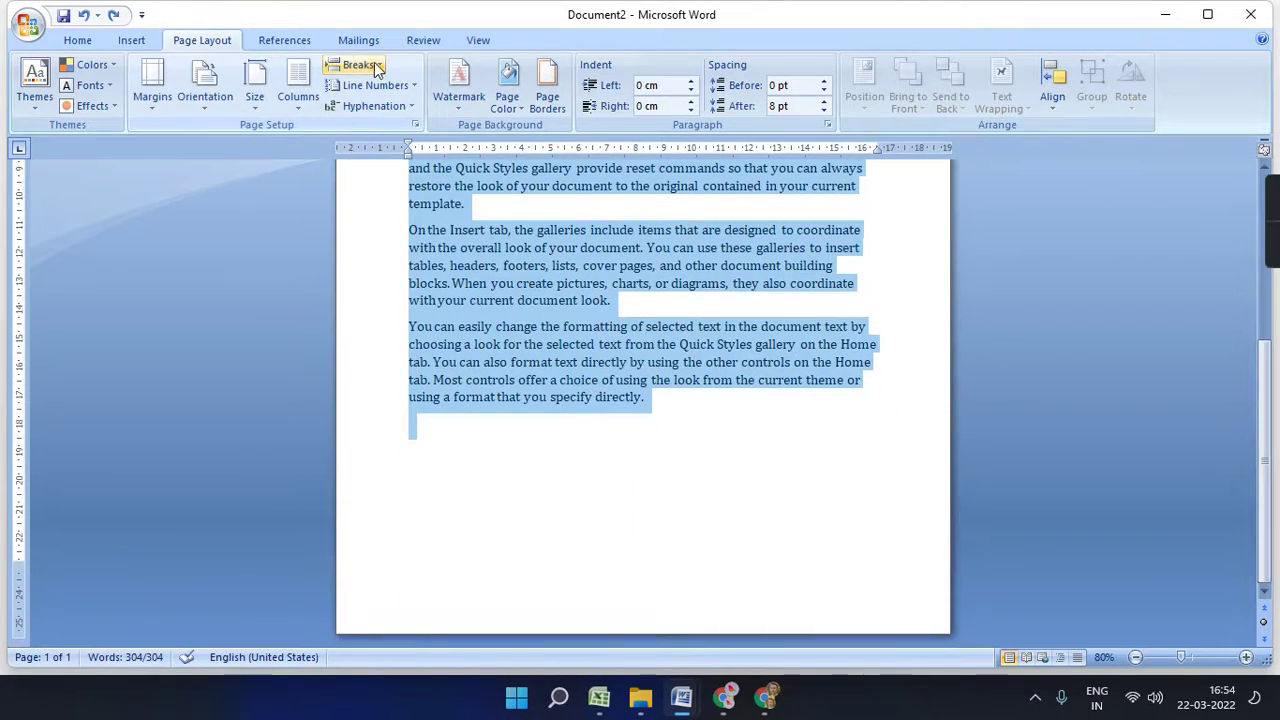
{"action": "left_click", "coordinate": [362, 64]}
{"action": "left_click", "coordinate": [420, 318]}
{"action": "scroll", "coordinate": [531, 349], "scroll_direction": "down", "scroll_amount": 5}
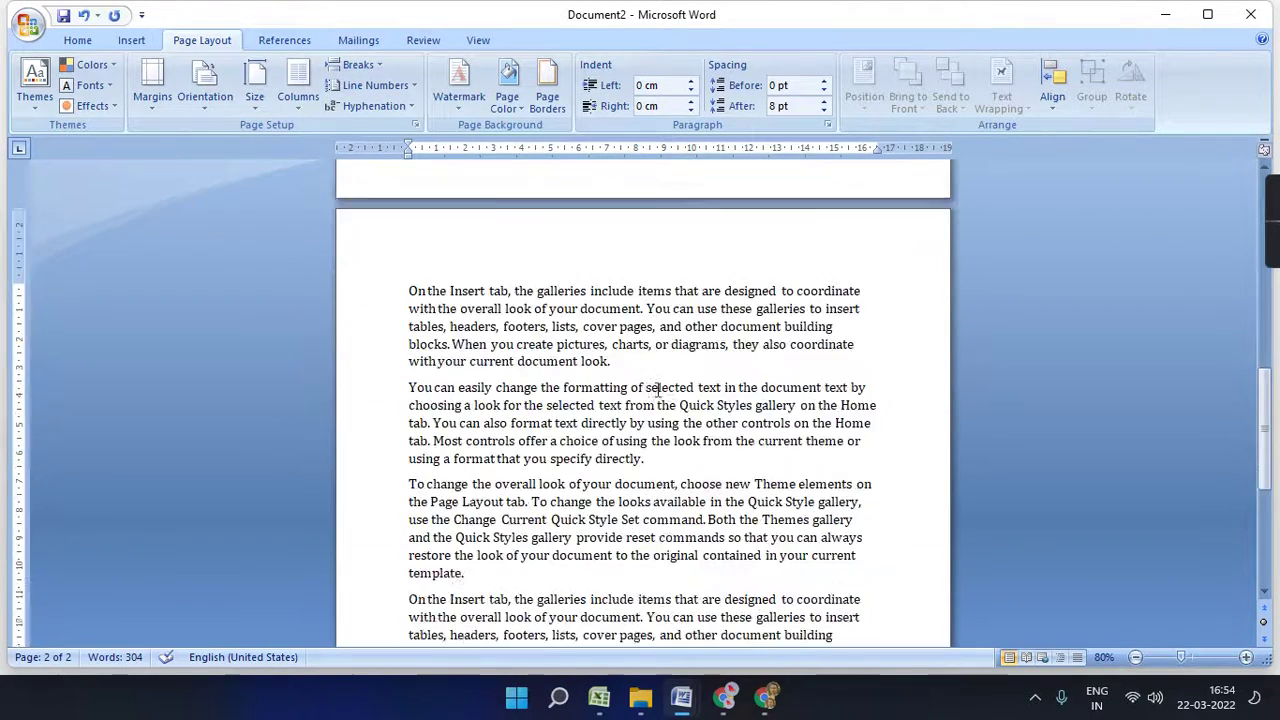
{"action": "left_click", "coordinate": [358, 64]}
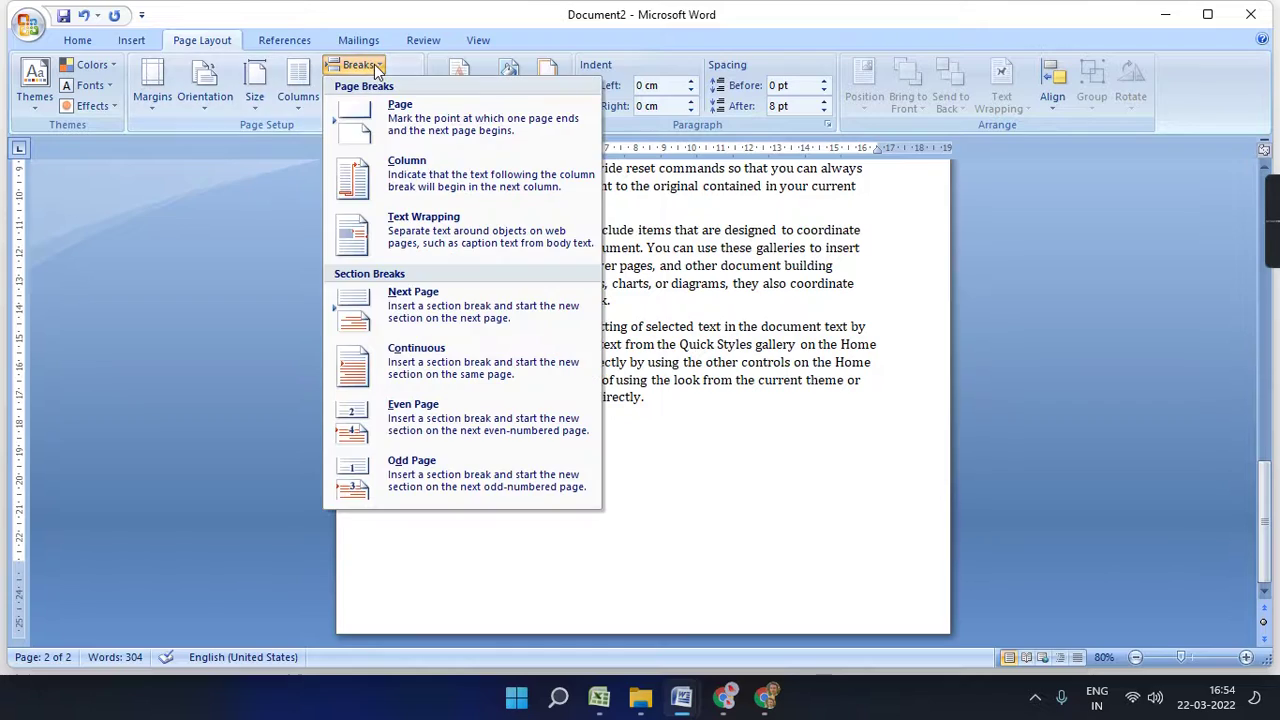
{"action": "left_click", "coordinate": [437, 319]}
{"action": "scroll", "coordinate": [520, 537], "scroll_direction": "down", "scroll_amount": 10}
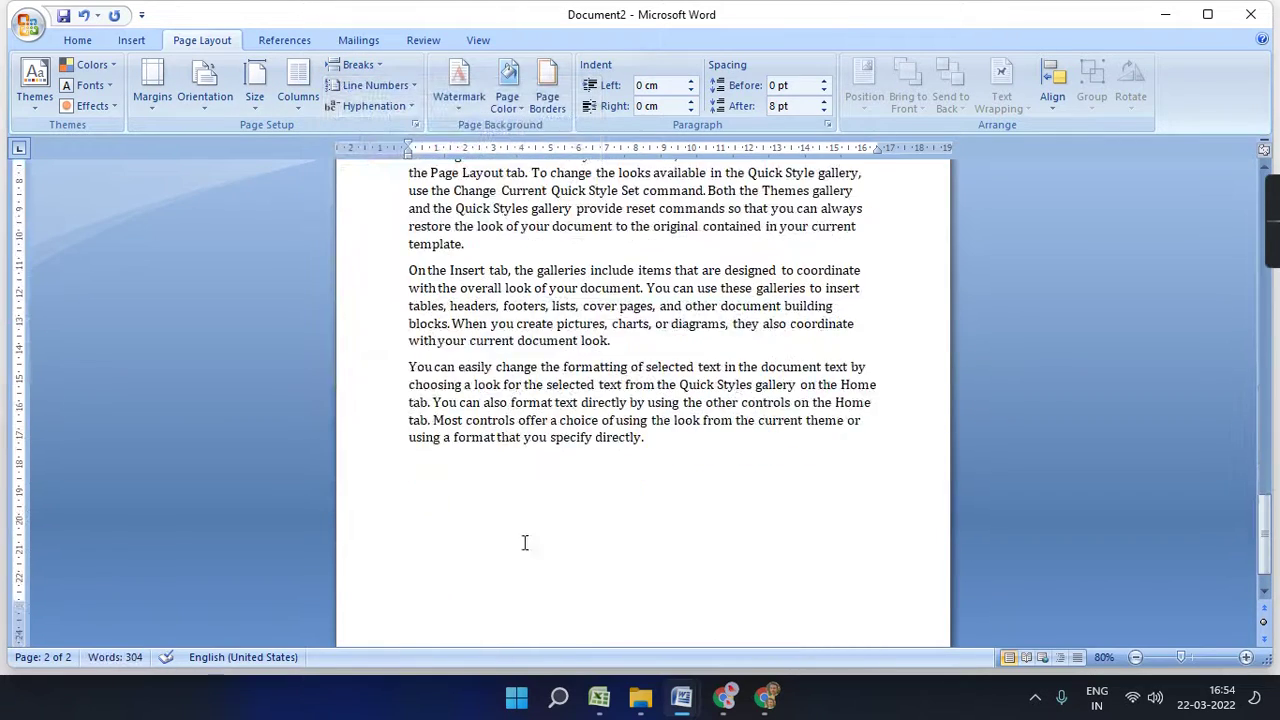
{"action": "scroll", "coordinate": [537, 517], "scroll_direction": "up", "scroll_amount": 8}
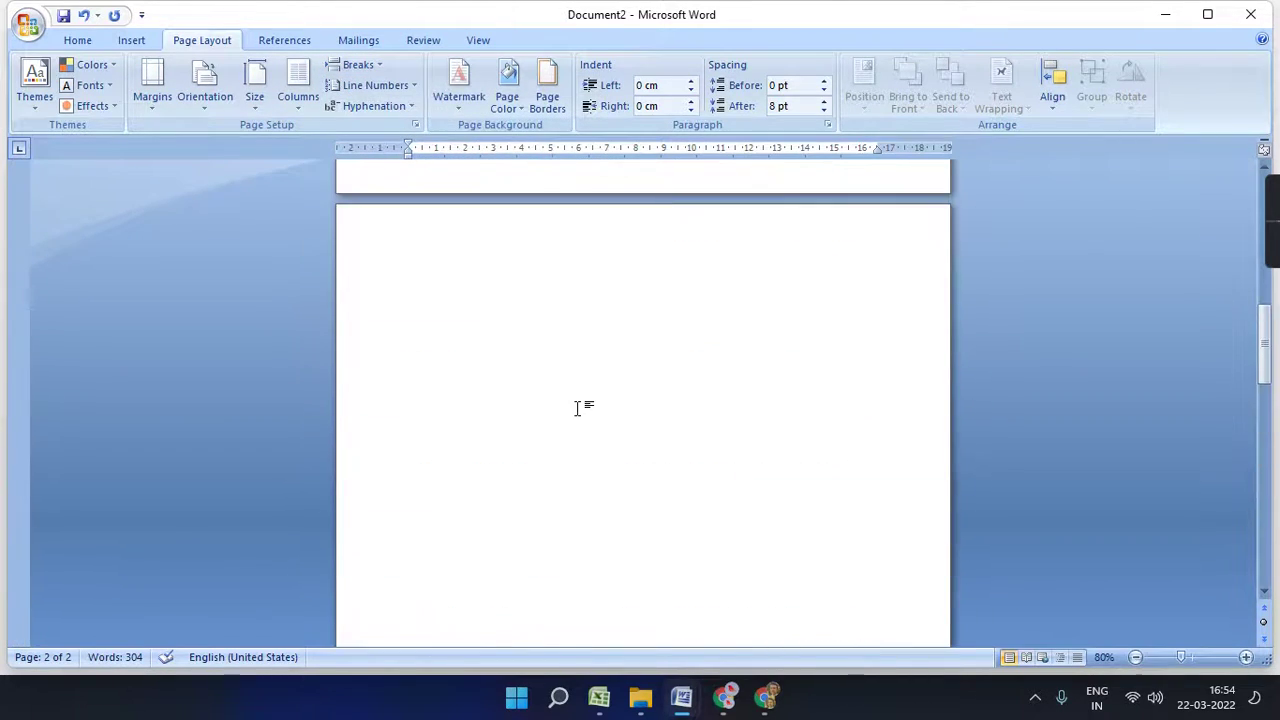
{"action": "scroll", "coordinate": [578, 408], "scroll_direction": "down", "scroll_amount": 4}
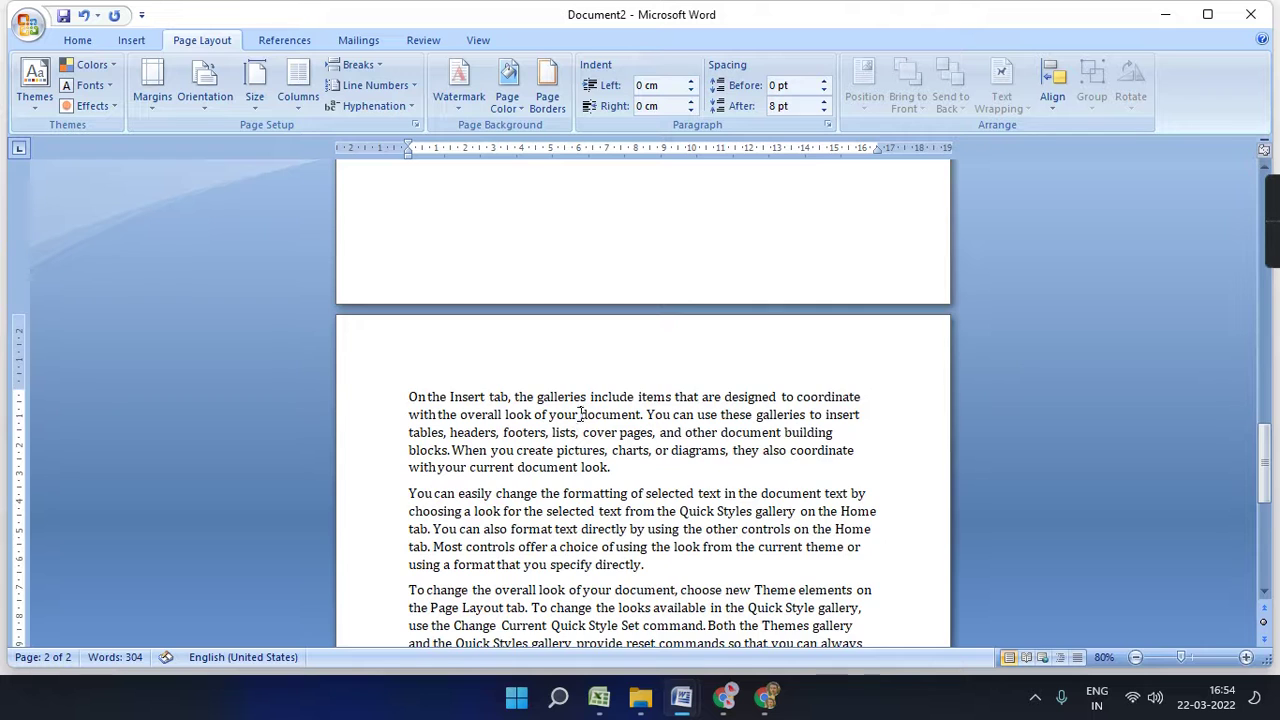
- Add a manual page break with Ctrl+Enter and insert a Continuous section break
{"action": "key", "text": "ctrl+Return"}
{"action": "scroll", "coordinate": [569, 360], "scroll_direction": "down", "scroll_amount": 5}
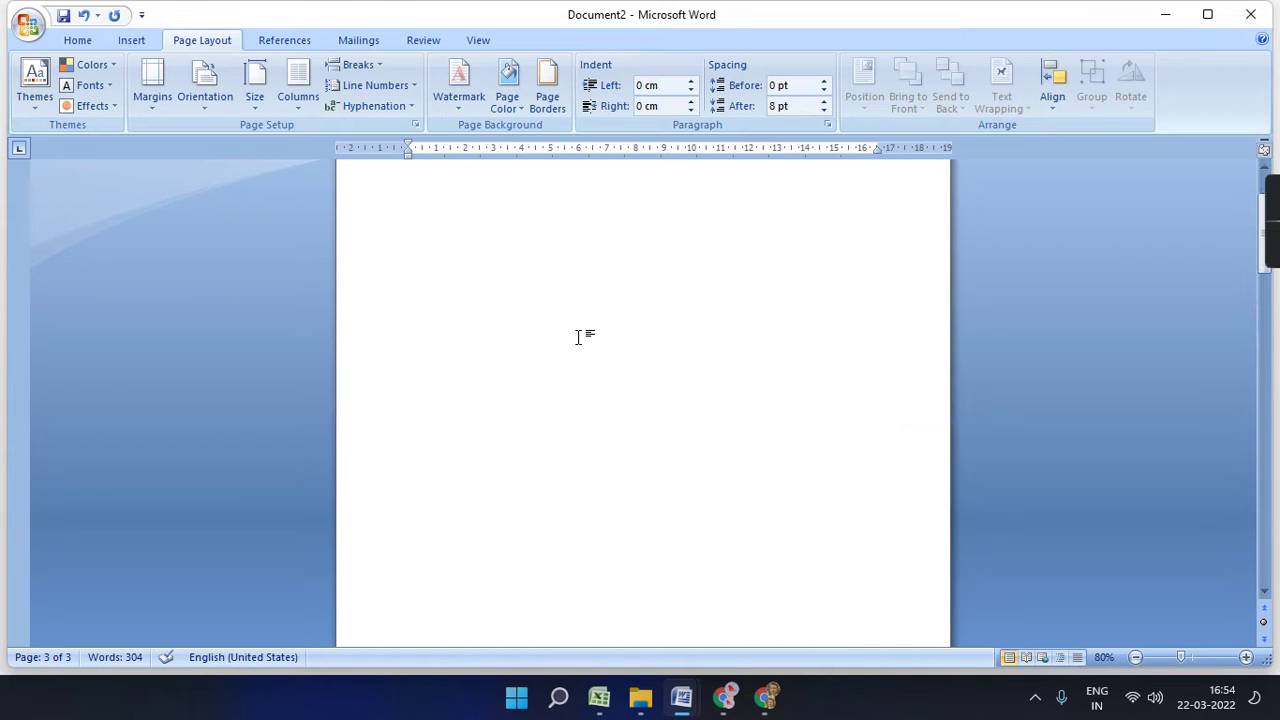
{"action": "scroll", "coordinate": [578, 337], "scroll_direction": "up", "scroll_amount": 1}
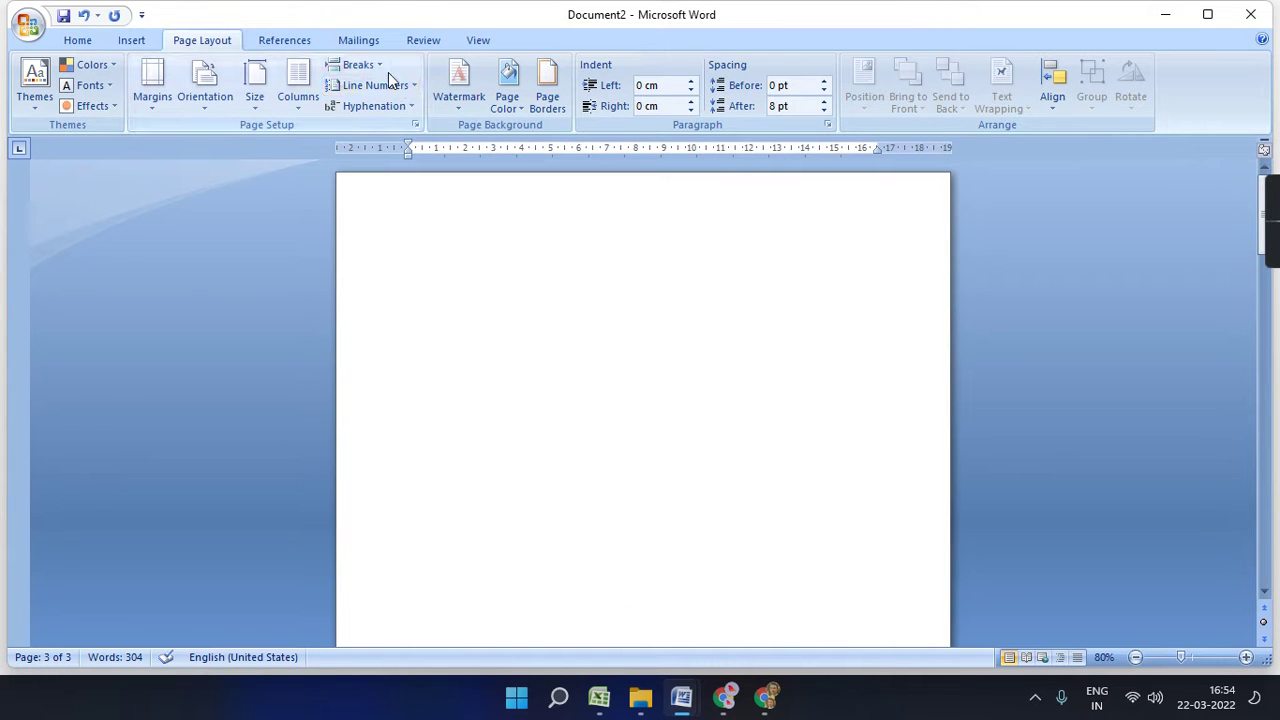
{"action": "key", "text": "ctrl+a"}
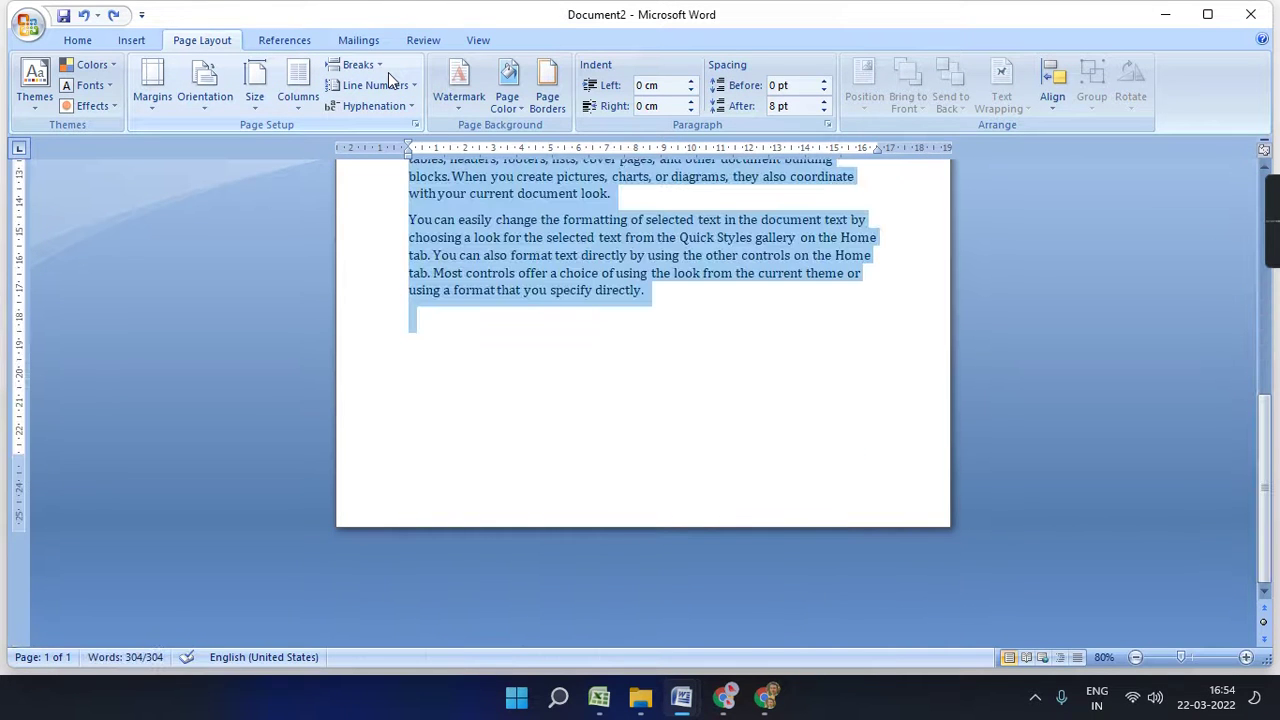
{"action": "left_click", "coordinate": [374, 64]}
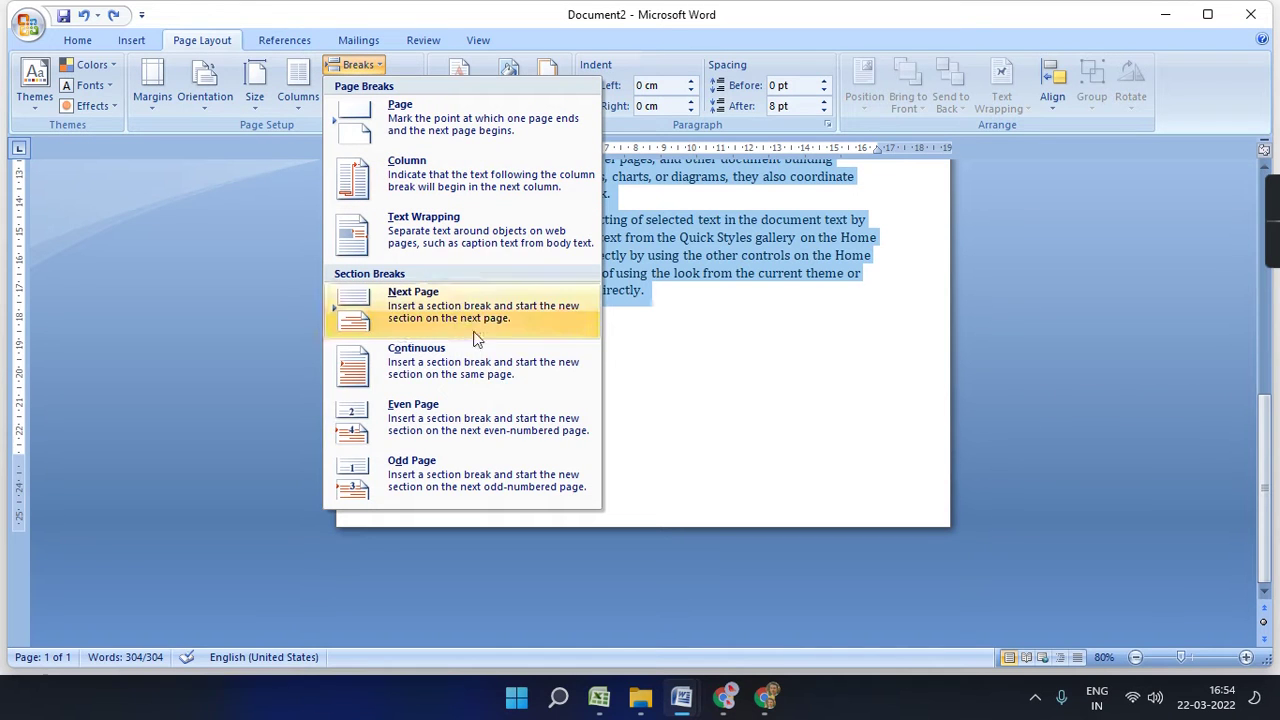
{"action": "left_click", "coordinate": [519, 369]}
{"action": "scroll", "coordinate": [655, 437], "scroll_direction": "down", "scroll_amount": 8}
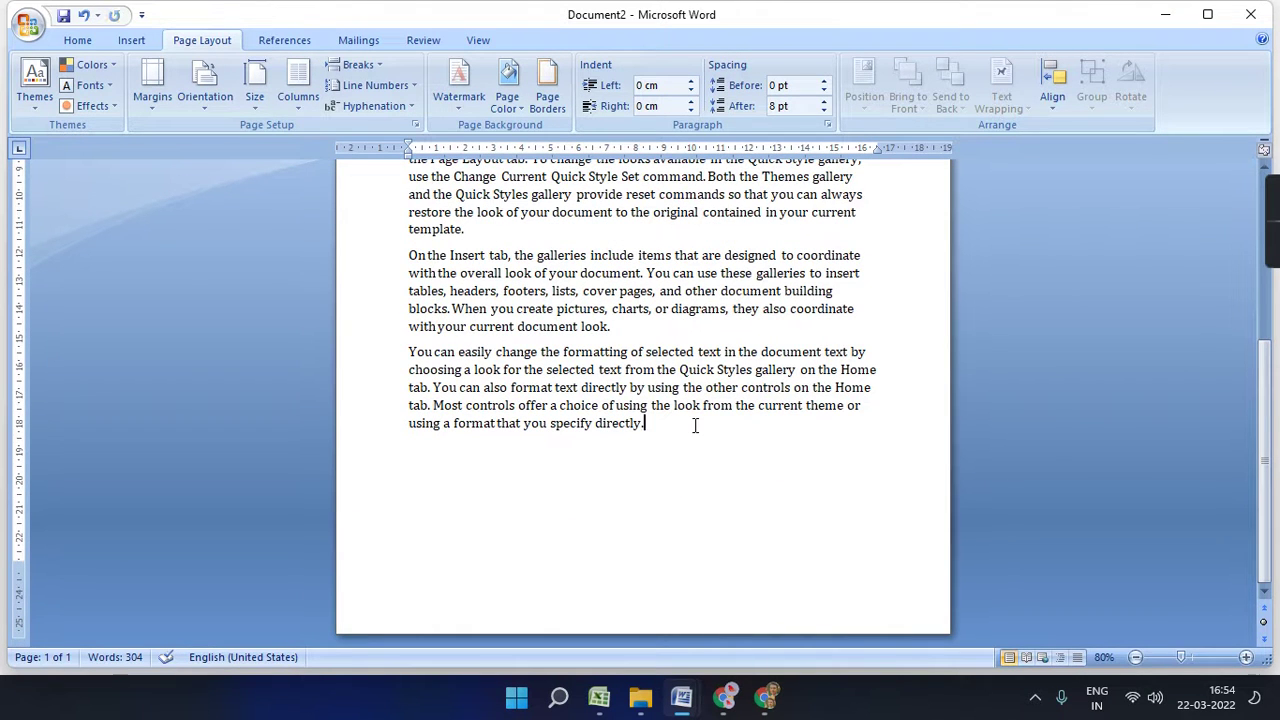
- Undo the stray page break and semicolon, then paste three more sample paragraphs
{"action": "type", "text": "I"}
{"action": "key", "text": "Return"}
{"action": "key", "text": "Return"}
{"action": "key", "text": "Return"}
{"action": "key", "text": "Return"}
{"action": "key", "text": "Return"}
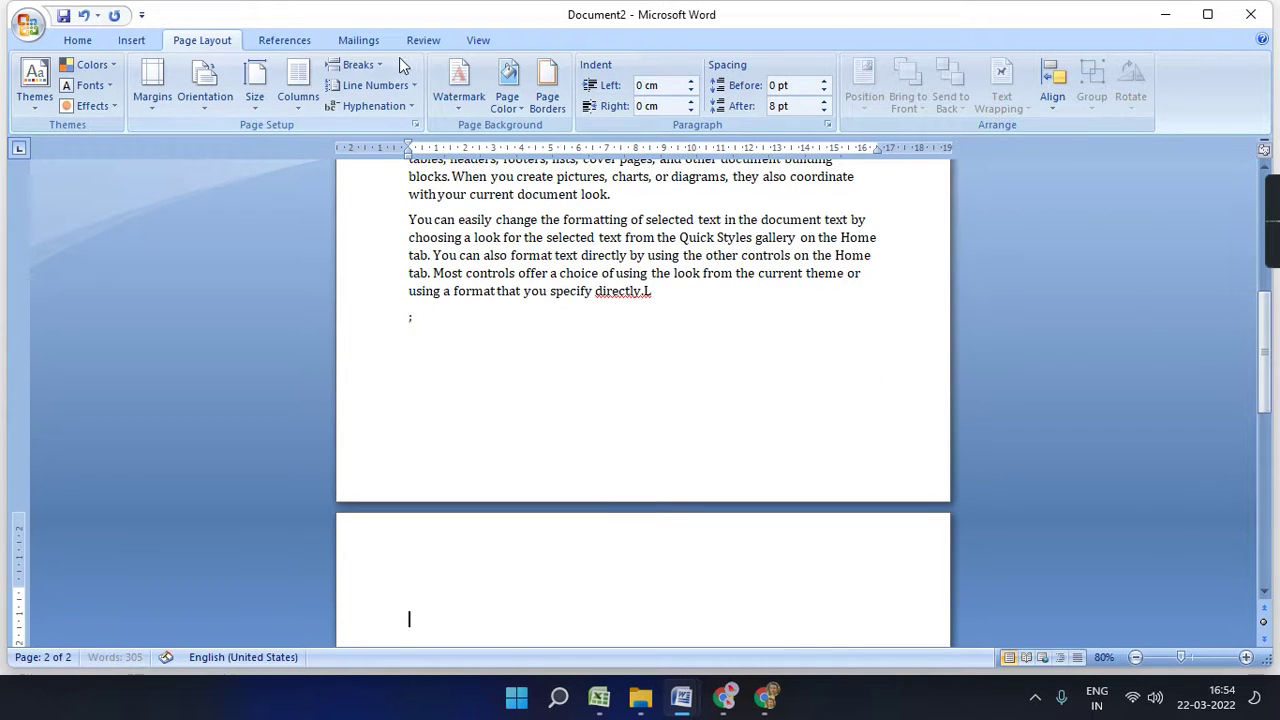
{"action": "left_click", "coordinate": [360, 65]}
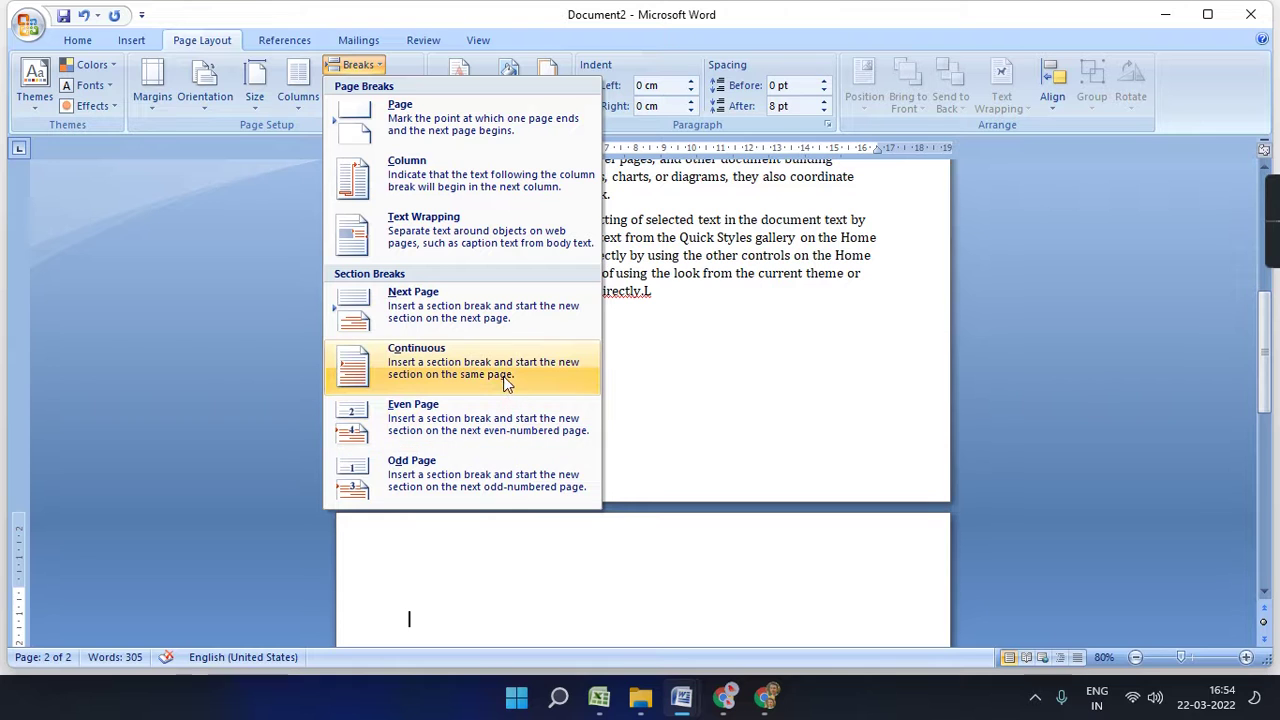
{"action": "left_click", "coordinate": [797, 369]}
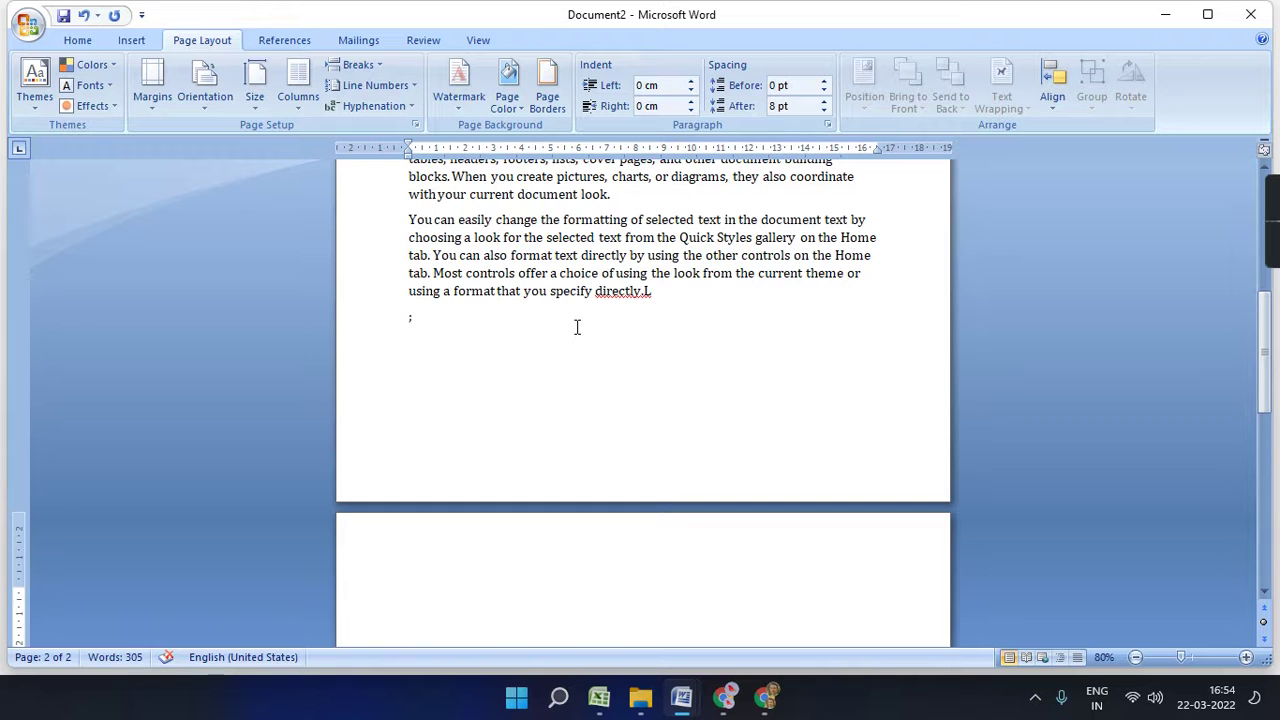
{"action": "key", "text": "ctrl+z"}
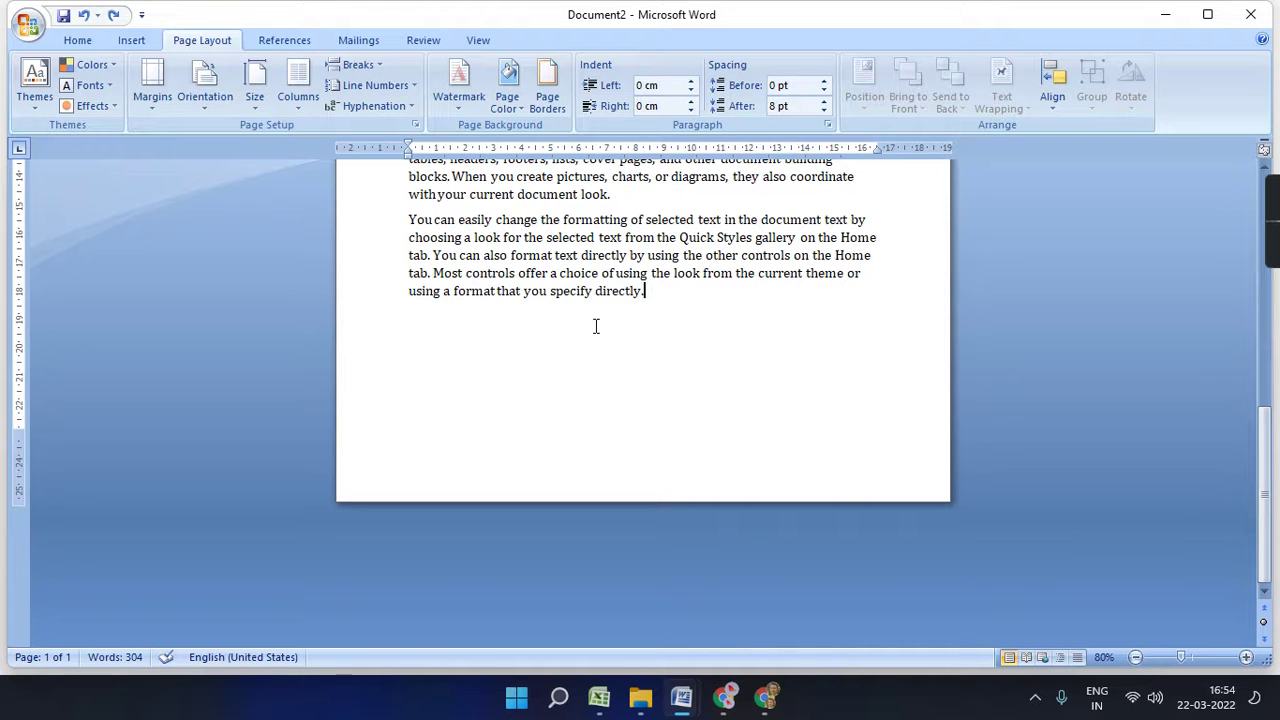
{"action": "key", "text": "Return"}
{"action": "key", "text": "ctrl+v"}
{"action": "scroll", "coordinate": [573, 413], "scroll_direction": "up", "scroll_amount": 3}
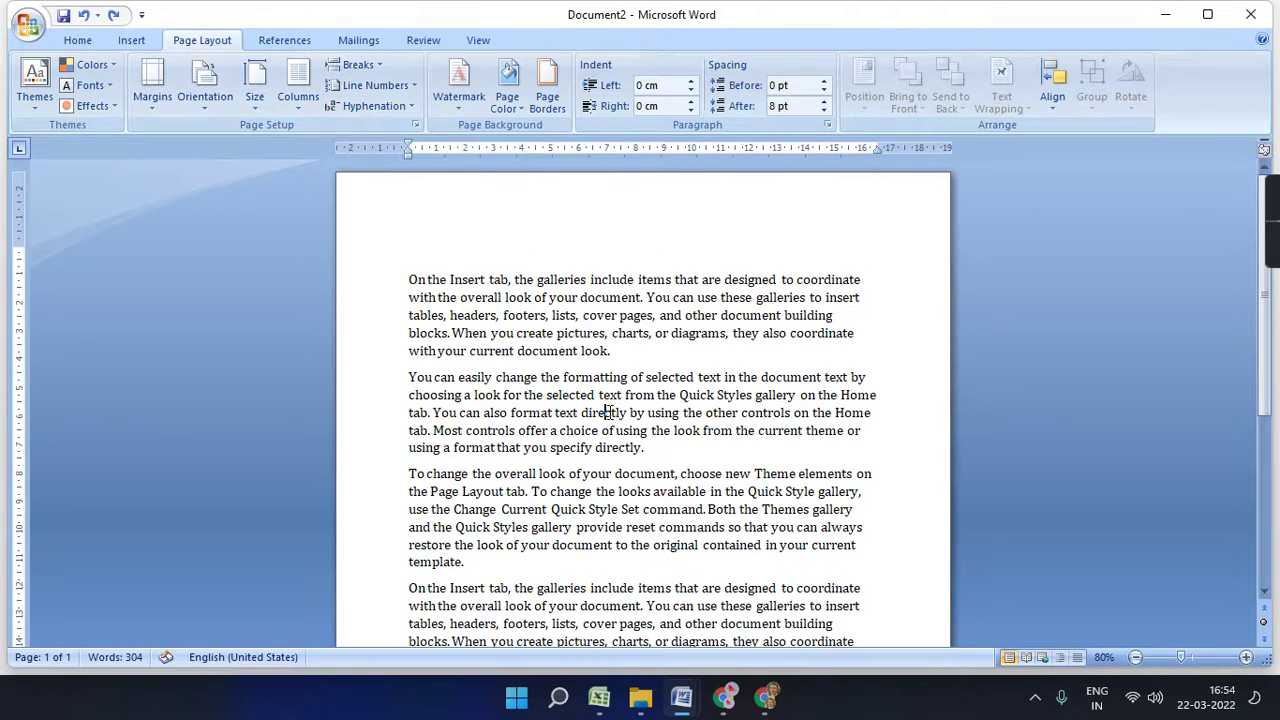
- Zoom to 140%, select all the text and turn on Automatic hyphenation
{"action": "left_click", "coordinate": [1246, 657]}
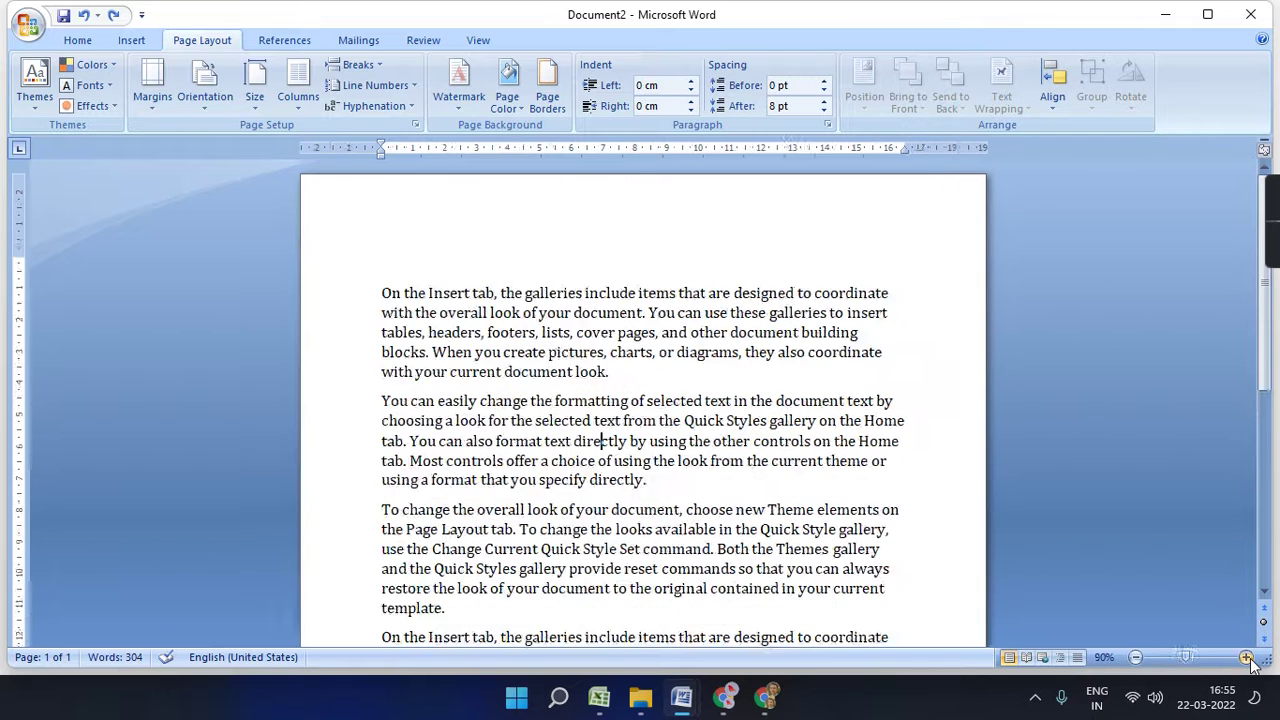
{"action": "left_click", "coordinate": [1246, 657]}
{"action": "left_click", "coordinate": [1246, 657]}
{"action": "left_click", "coordinate": [1246, 657]}
{"action": "left_click", "coordinate": [1246, 657]}
{"action": "left_click", "coordinate": [1246, 657]}
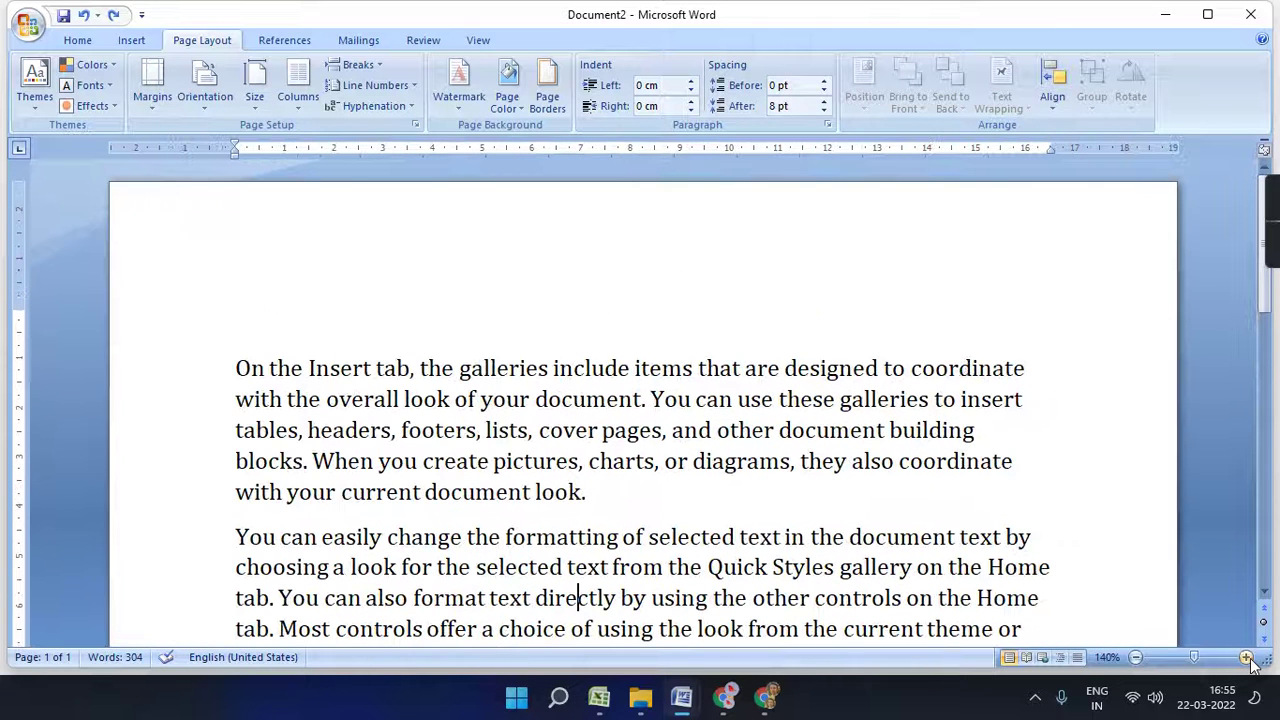
{"action": "left_click", "coordinate": [982, 432]}
{"action": "left_click", "coordinate": [236, 368]}
{"action": "key", "text": "ctrl+shift+End"}
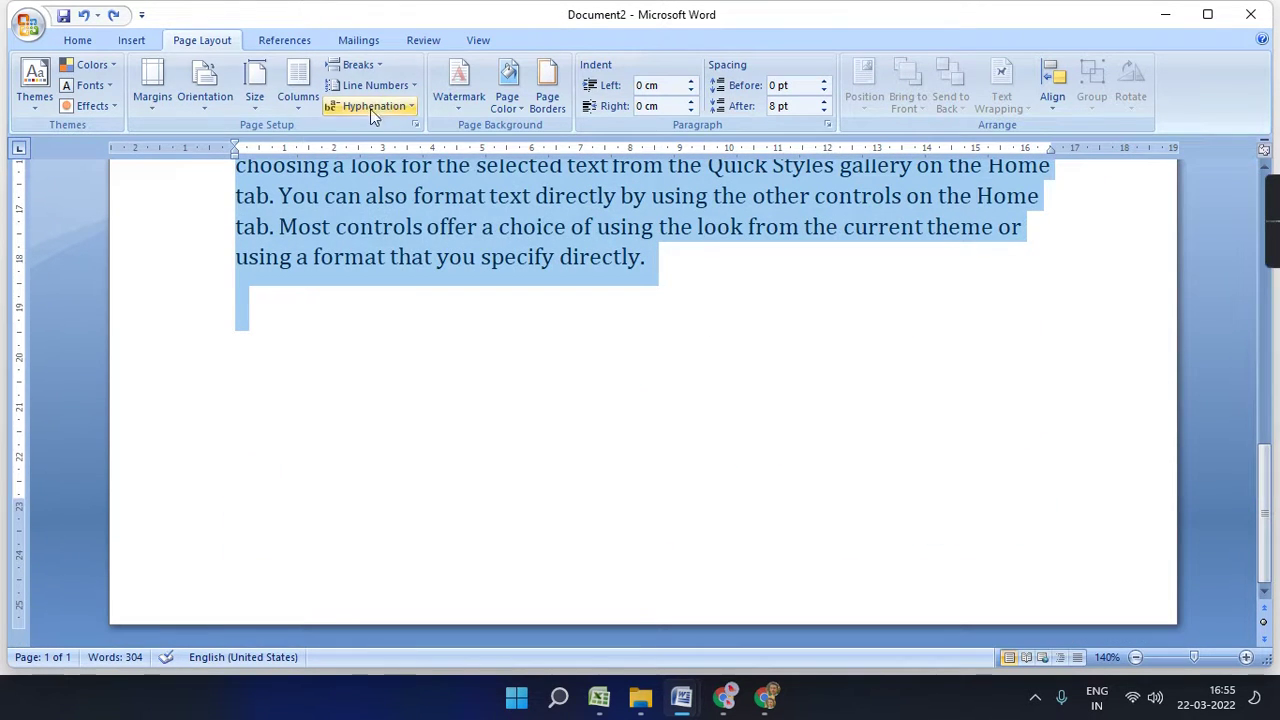
{"action": "left_click", "coordinate": [411, 108]}
{"action": "left_click", "coordinate": [379, 149]}
- Drag the right indent out to 17 cm so words split like ta-bles
{"action": "scroll", "coordinate": [861, 365], "scroll_direction": "up", "scroll_amount": 8}
{"action": "scroll", "coordinate": [861, 357], "scroll_direction": "up", "scroll_amount": 3}
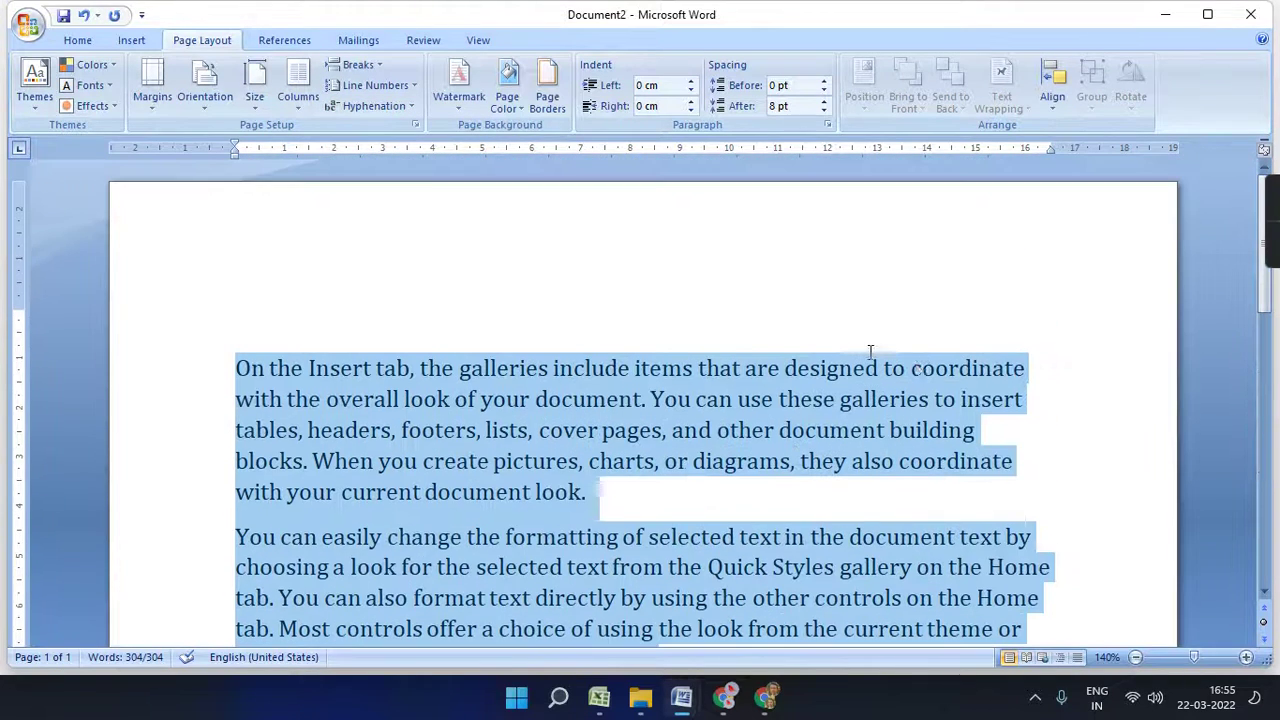
{"action": "left_click", "coordinate": [988, 436]}
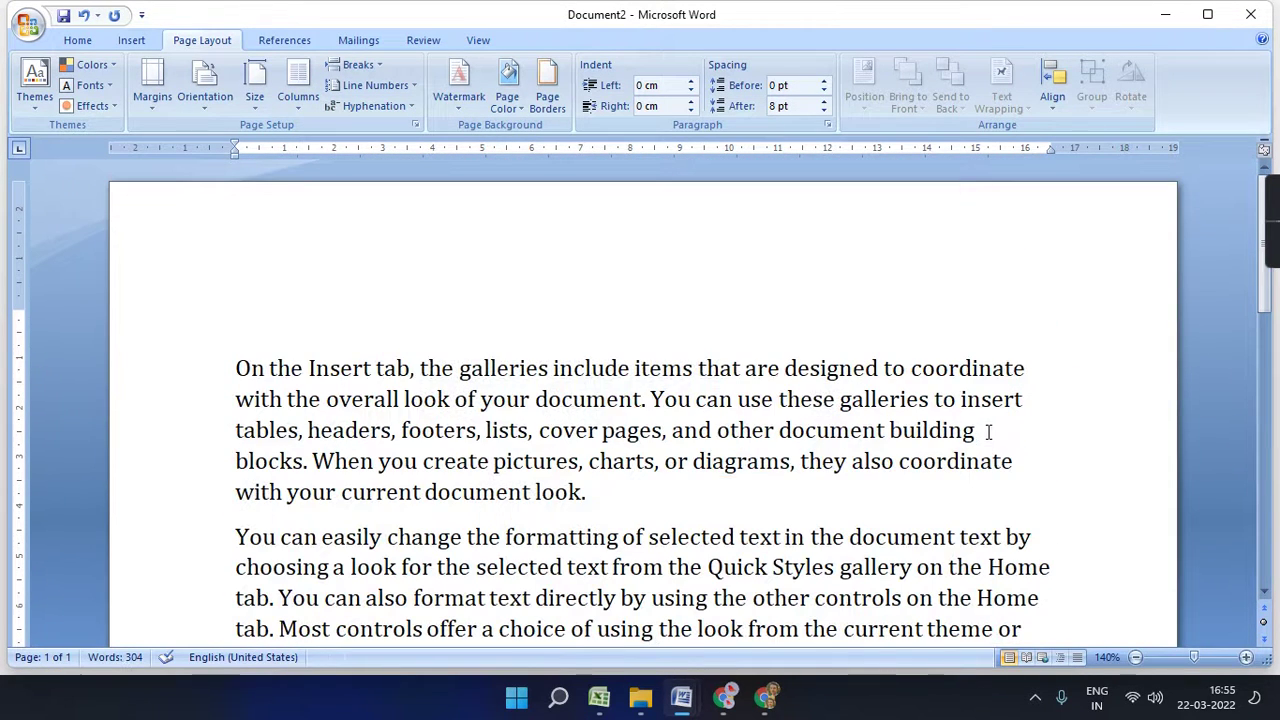
{"action": "left_click_drag", "start_coordinate": [1047, 147], "coordinate": [1072, 147]}
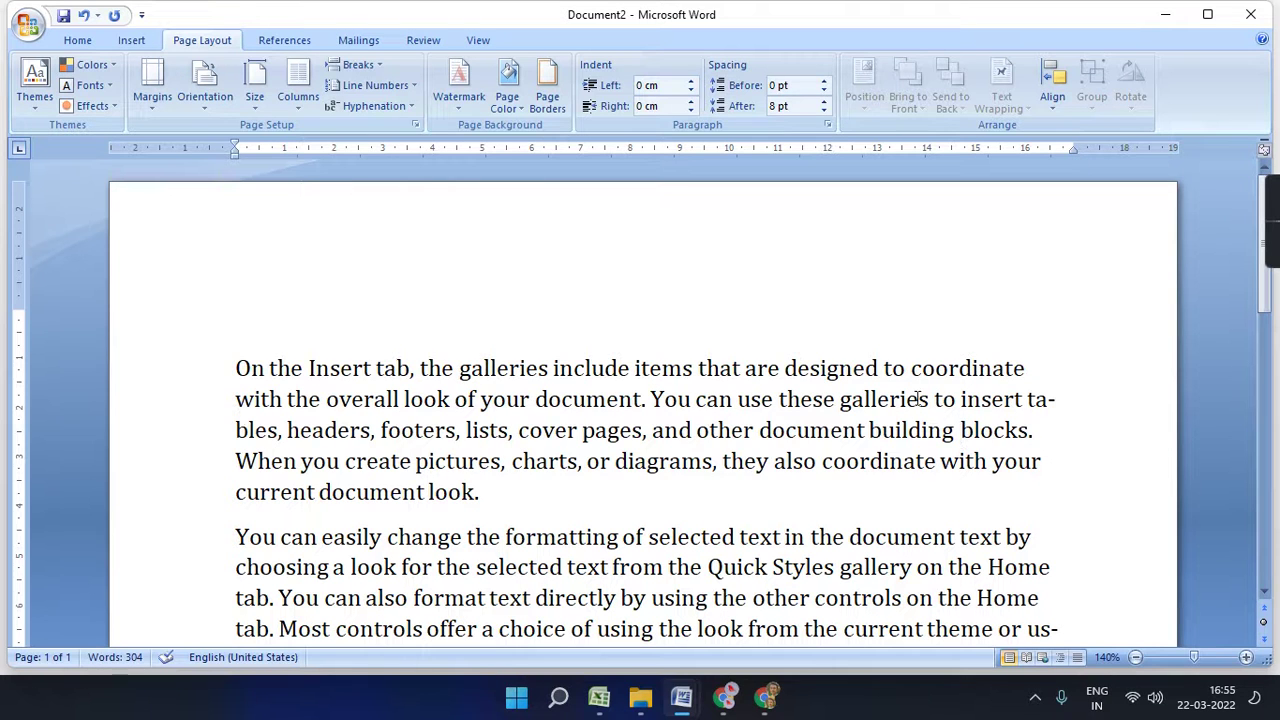
{"action": "left_click", "coordinate": [1050, 396]}
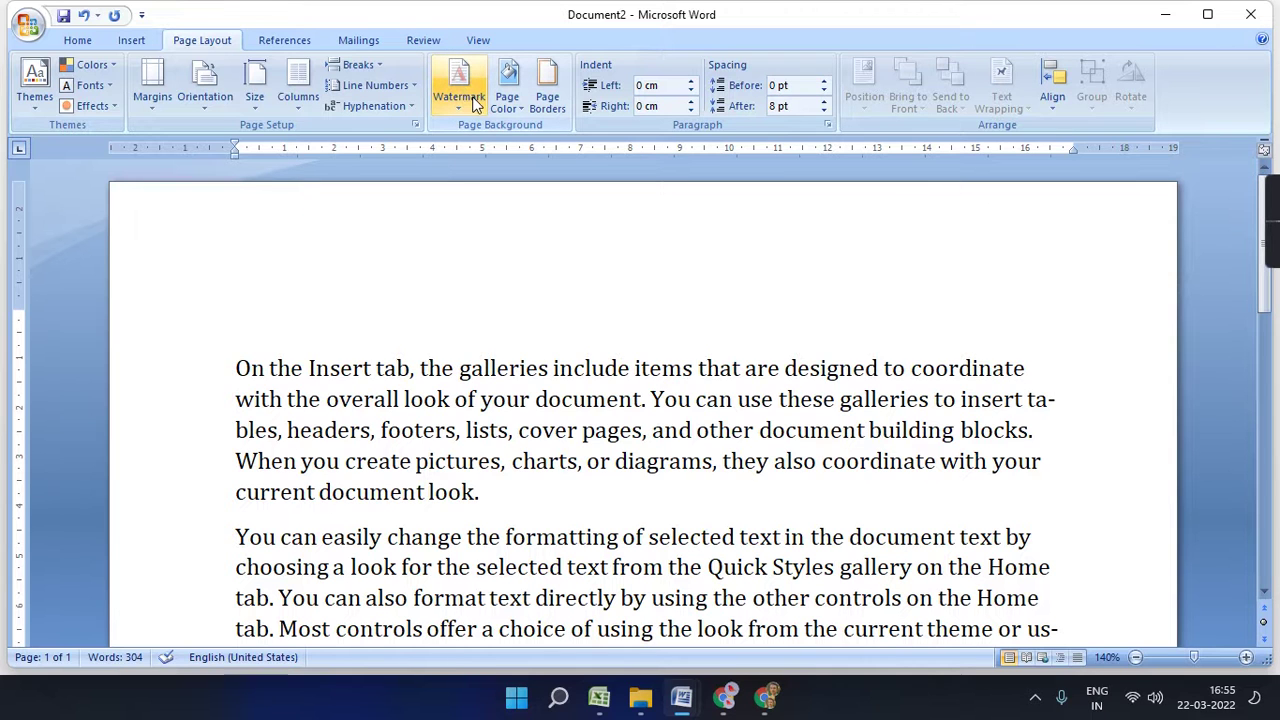
{"action": "key", "text": "ctrl+a"}
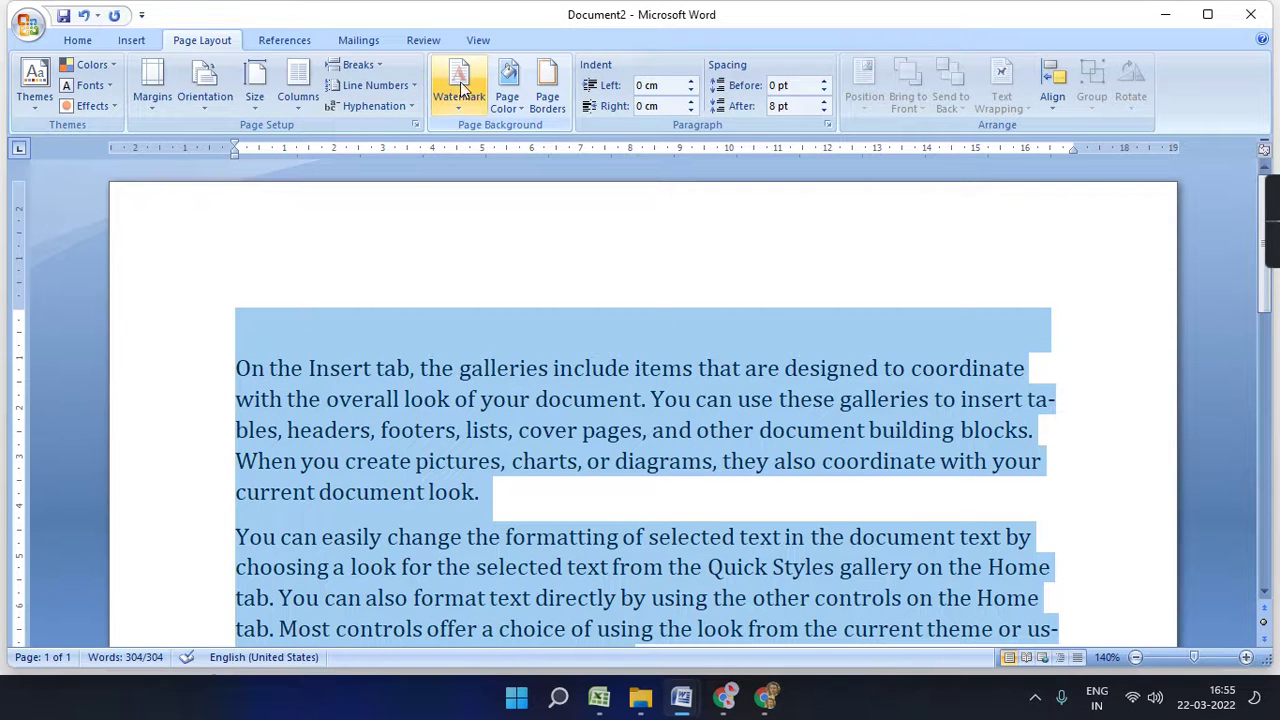
{"action": "left_click", "coordinate": [390, 106]}
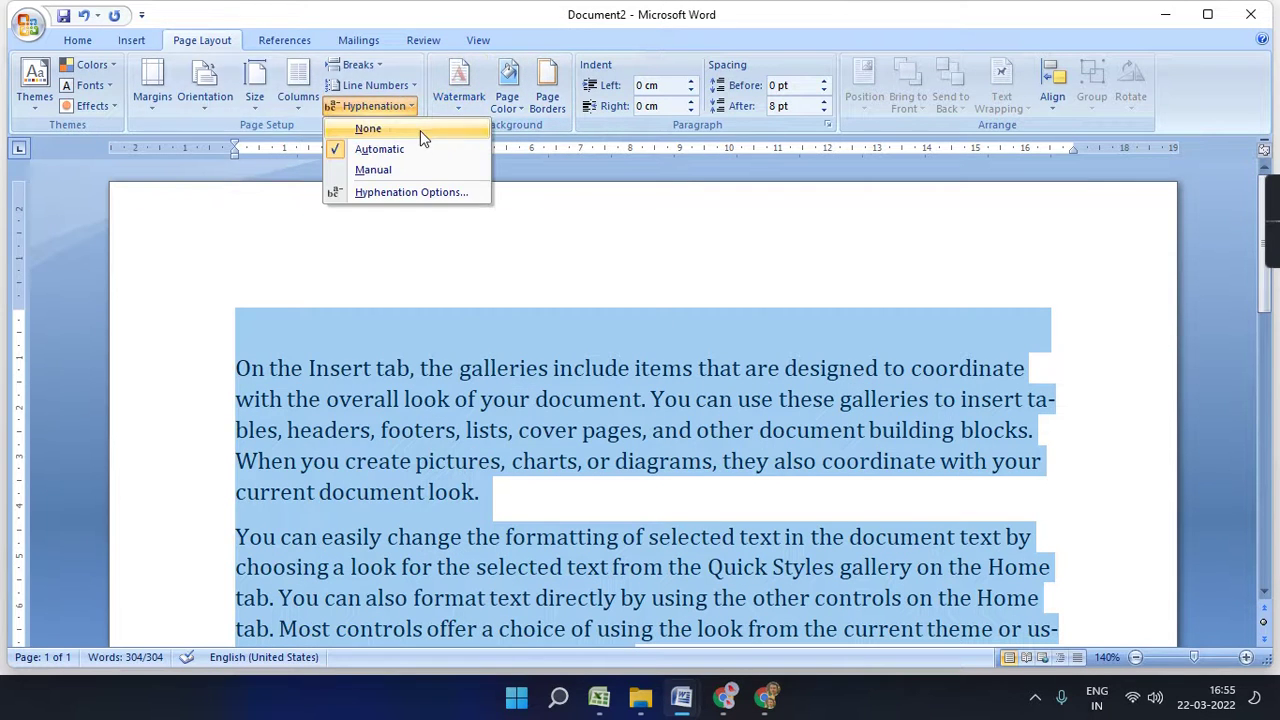
{"action": "left_click", "coordinate": [416, 130]}
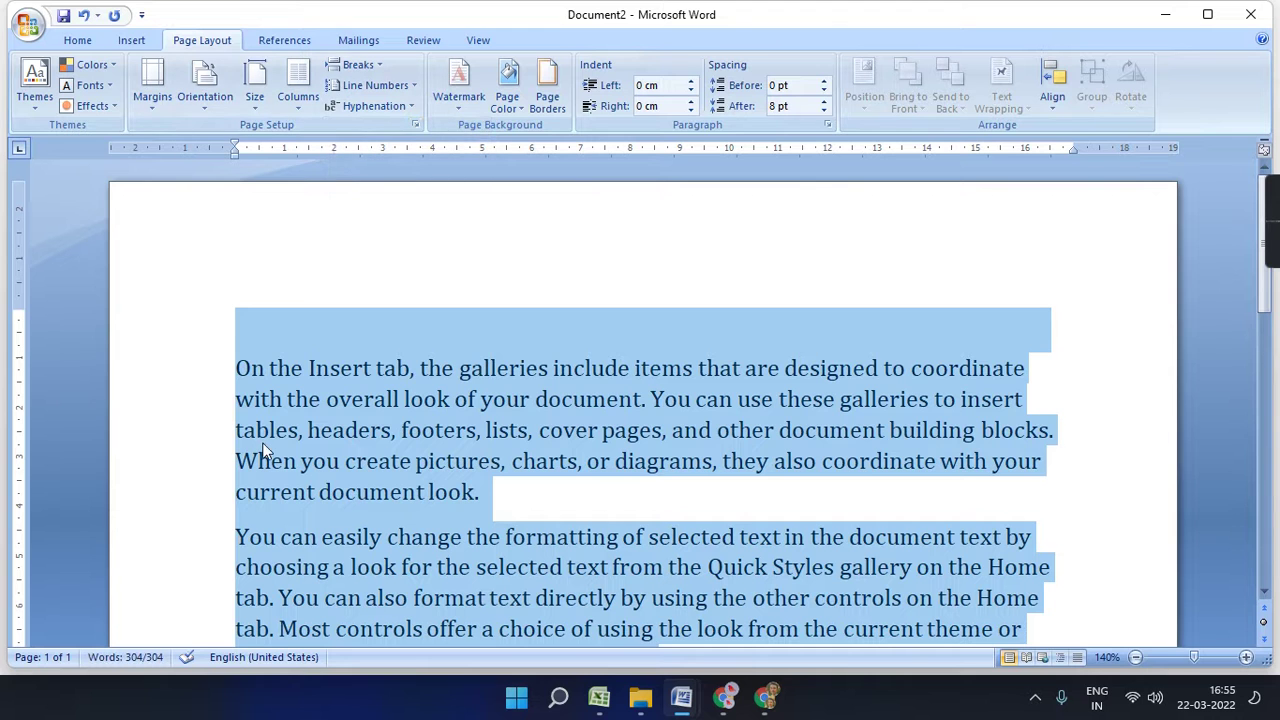
{"action": "left_click", "coordinate": [262, 438]}
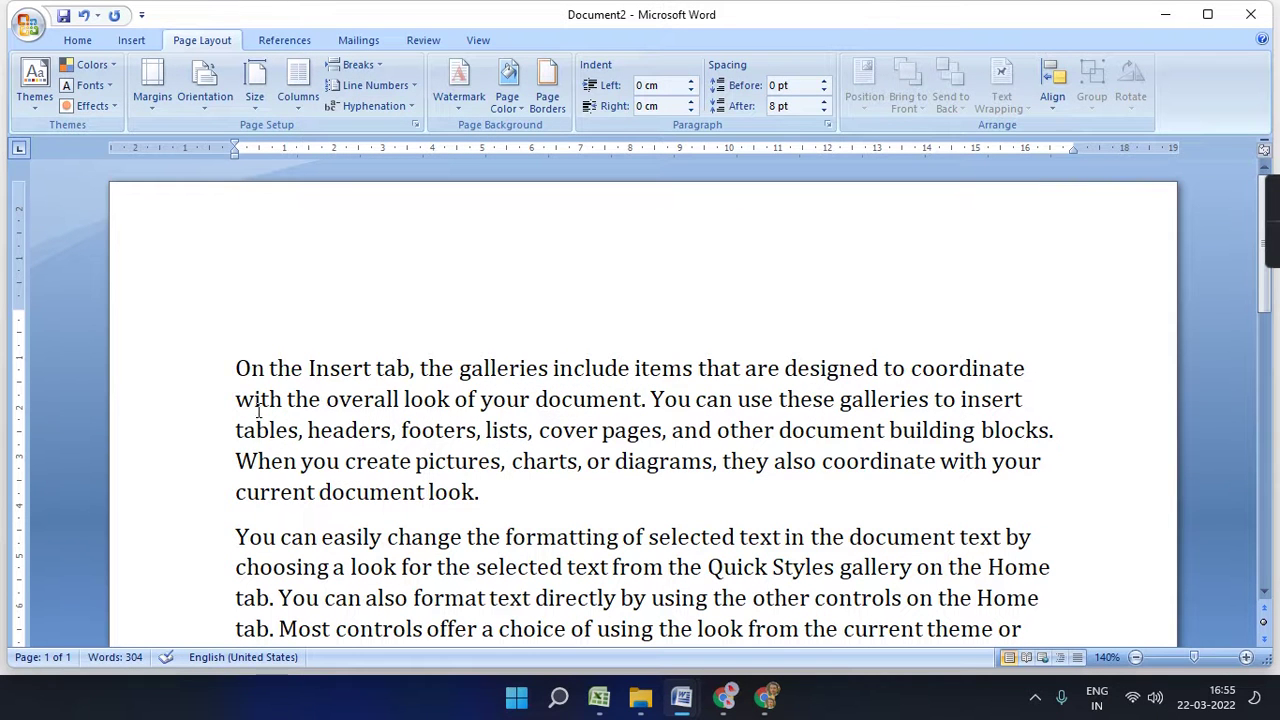
{"action": "key", "text": "ctrl+a"}
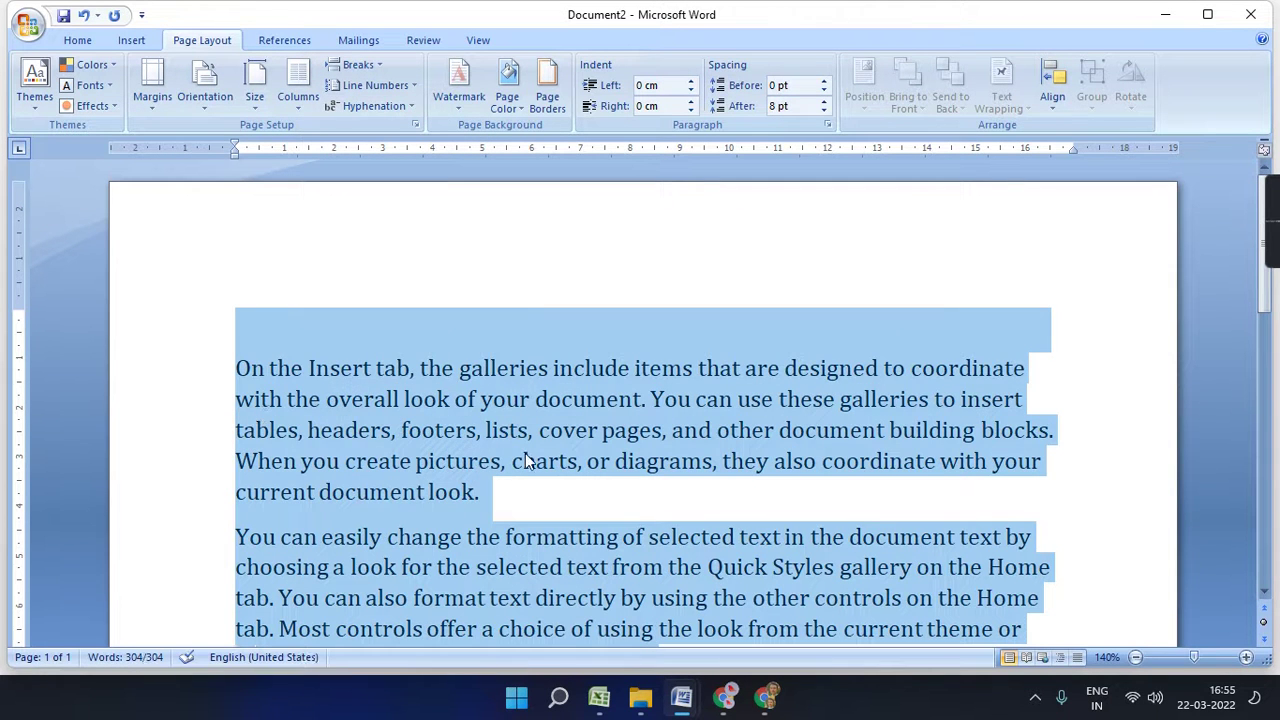
{"action": "left_click", "coordinate": [419, 84]}
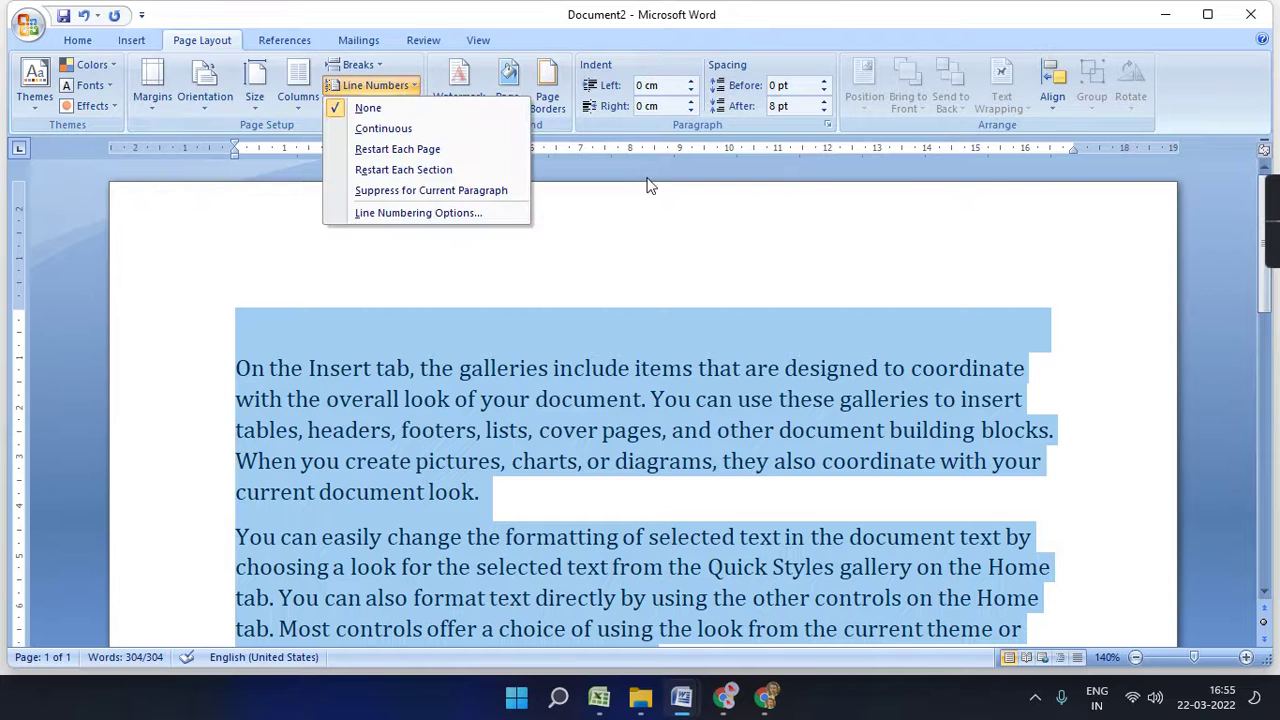
{"action": "left_click", "coordinate": [651, 180]}
{"action": "left_click", "coordinate": [413, 106]}
{"action": "left_click", "coordinate": [420, 146]}
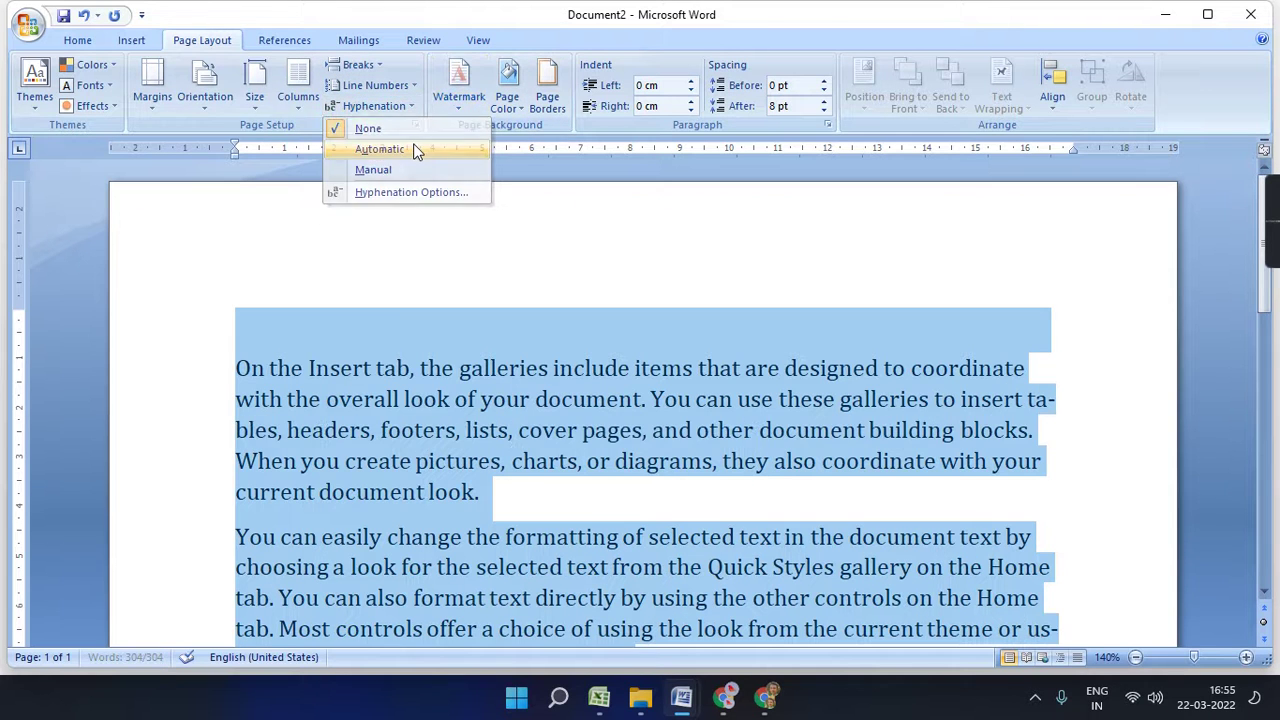
{"action": "left_click", "coordinate": [1054, 397]}
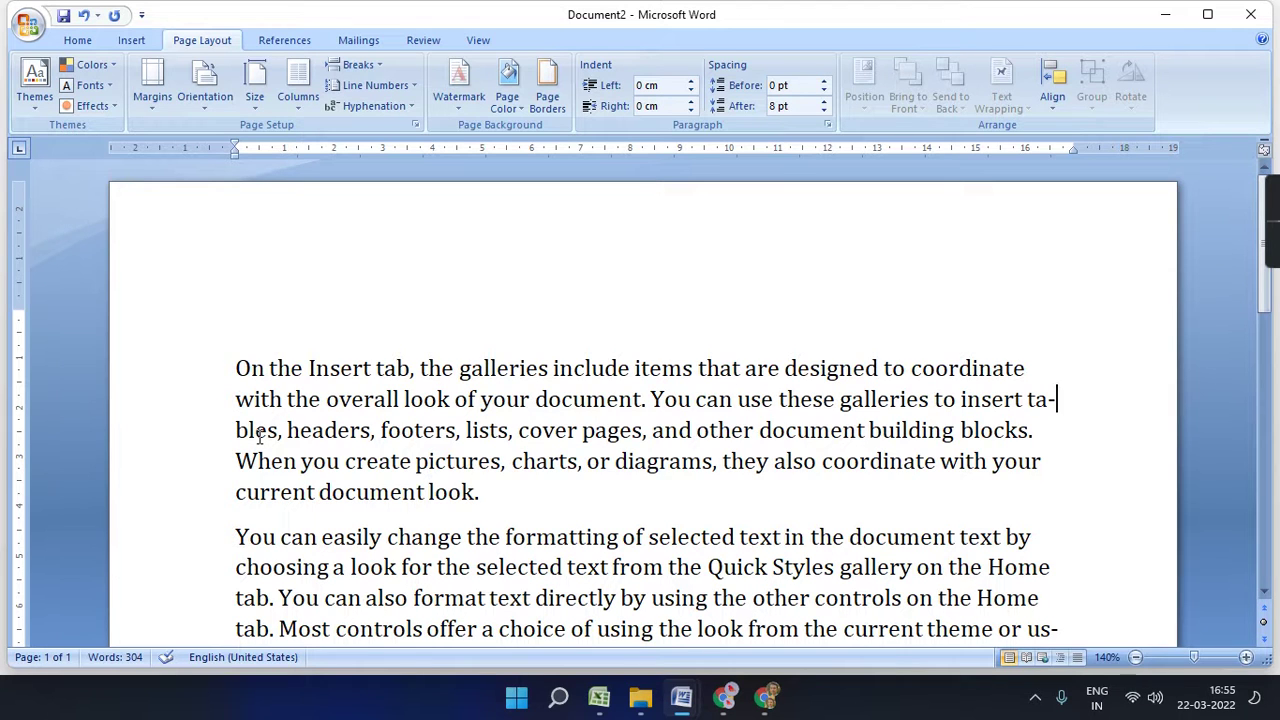
{"action": "left_click", "coordinate": [420, 303]}
{"action": "scroll", "coordinate": [424, 308], "scroll_direction": "down", "scroll_amount": 3}
{"action": "scroll", "coordinate": [631, 388], "scroll_direction": "down", "scroll_amount": 3}
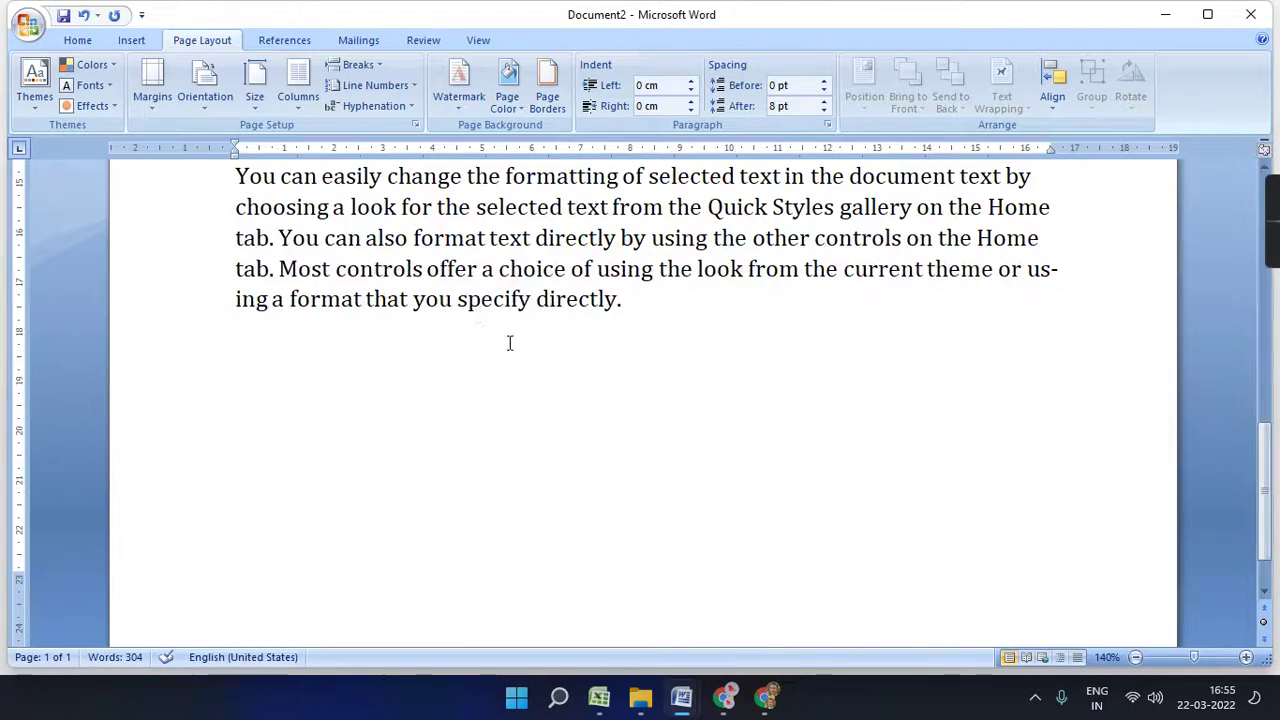
{"action": "scroll", "coordinate": [603, 398], "scroll_direction": "up", "scroll_amount": 10}
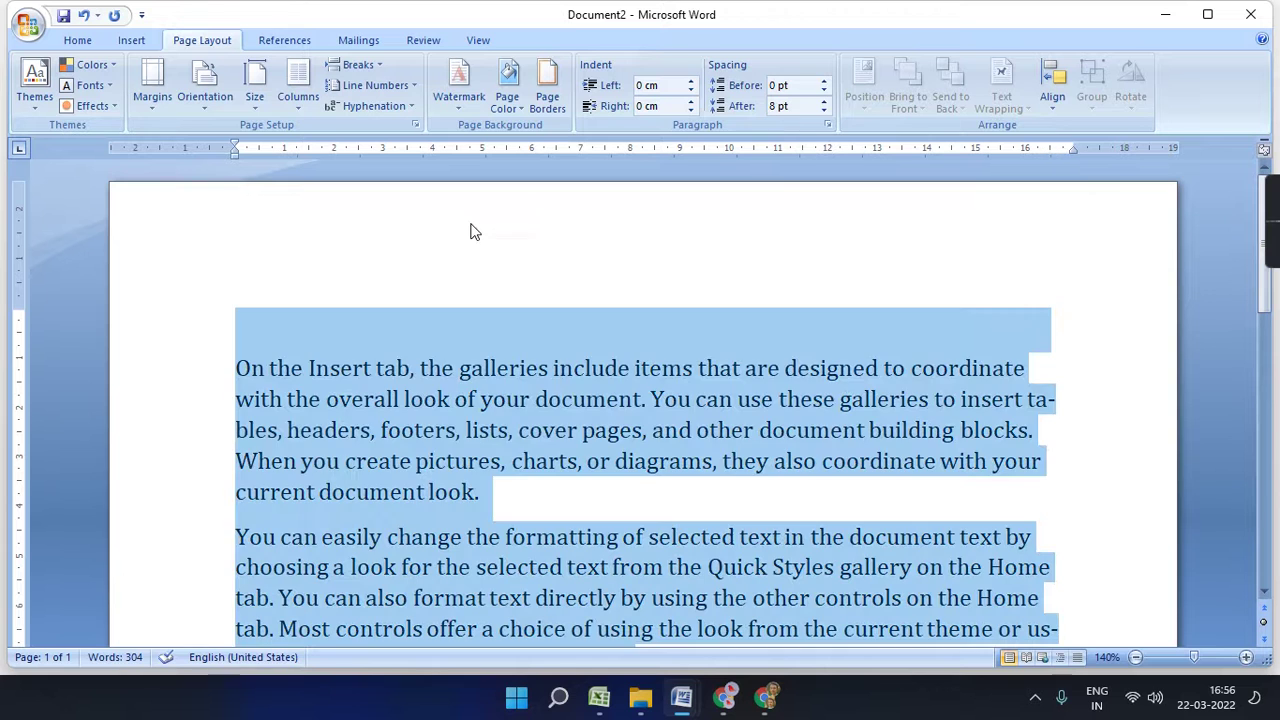
- Apply the CONFIDENTIAL 2 watermark to the sample text
{"action": "key", "text": "ctrl+a"}
{"action": "left_click", "coordinate": [521, 416]}
{"action": "left_click", "coordinate": [459, 82]}
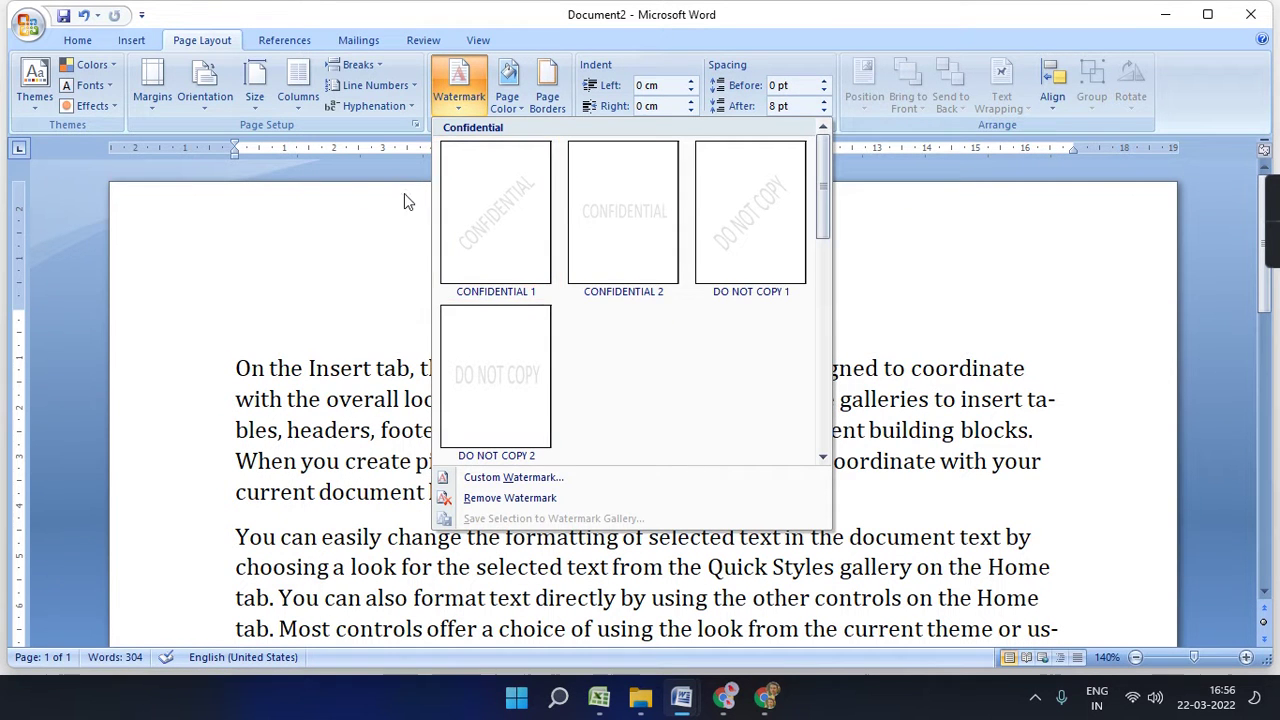
{"action": "left_click", "coordinate": [603, 233]}
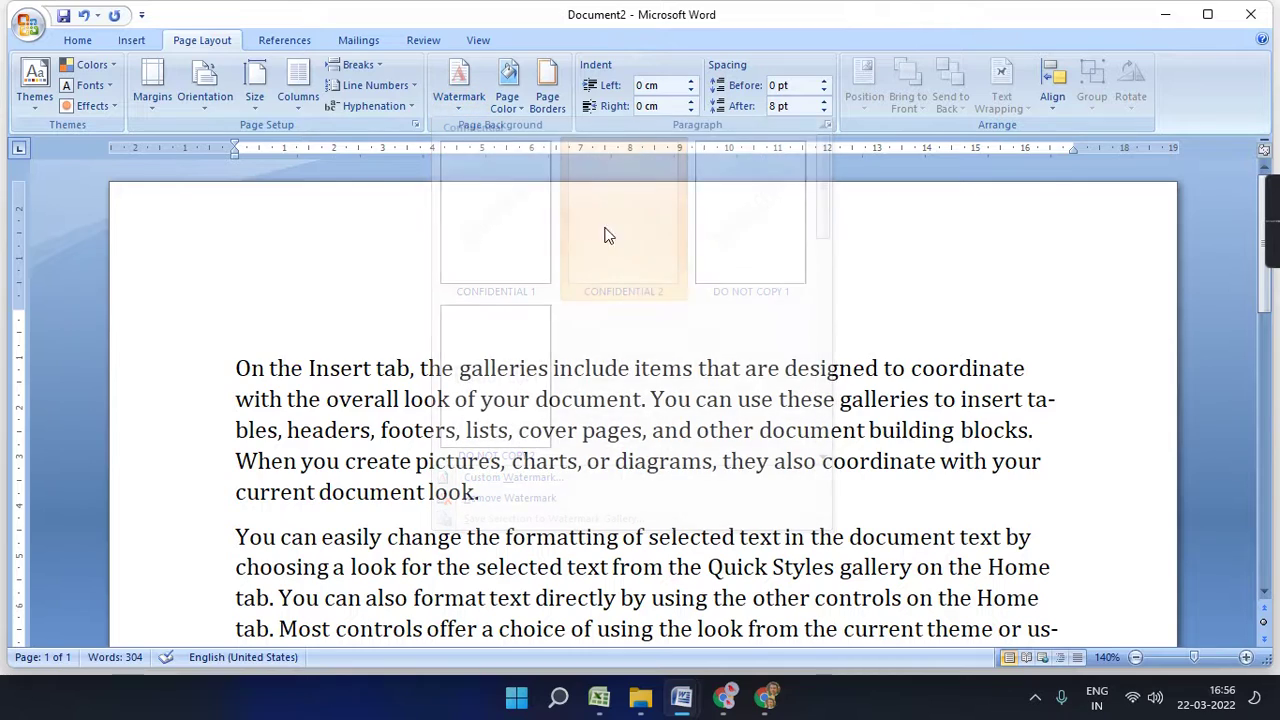
{"action": "scroll", "coordinate": [608, 233], "scroll_direction": "down", "scroll_amount": 3}
{"action": "scroll", "coordinate": [608, 233], "scroll_direction": "up", "scroll_amount": 1}
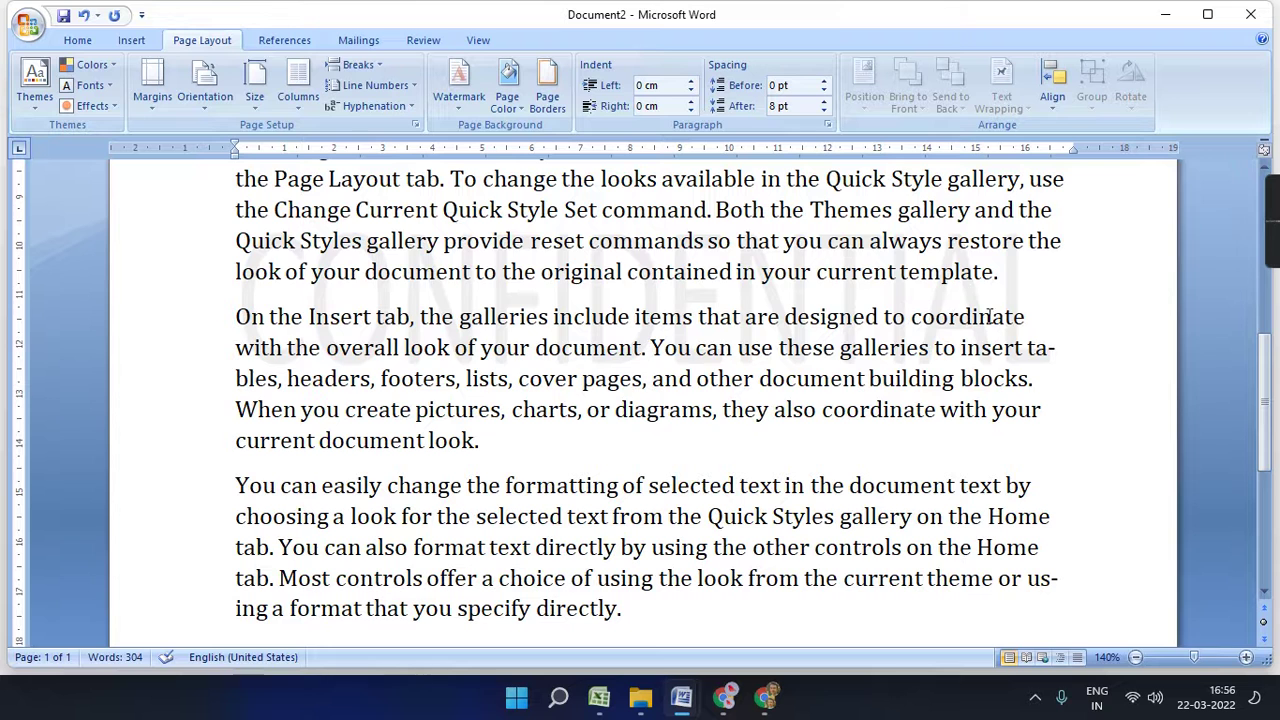
- Replace it with the diagonal DO NOT COPY 1 watermark, then the horizontal DO NOT COPY 2
{"action": "left_click", "coordinate": [218, 302]}
{"action": "left_click_drag", "start_coordinate": [272, 305], "coordinate": [1086, 299]}
{"action": "left_click", "coordinate": [1086, 299]}
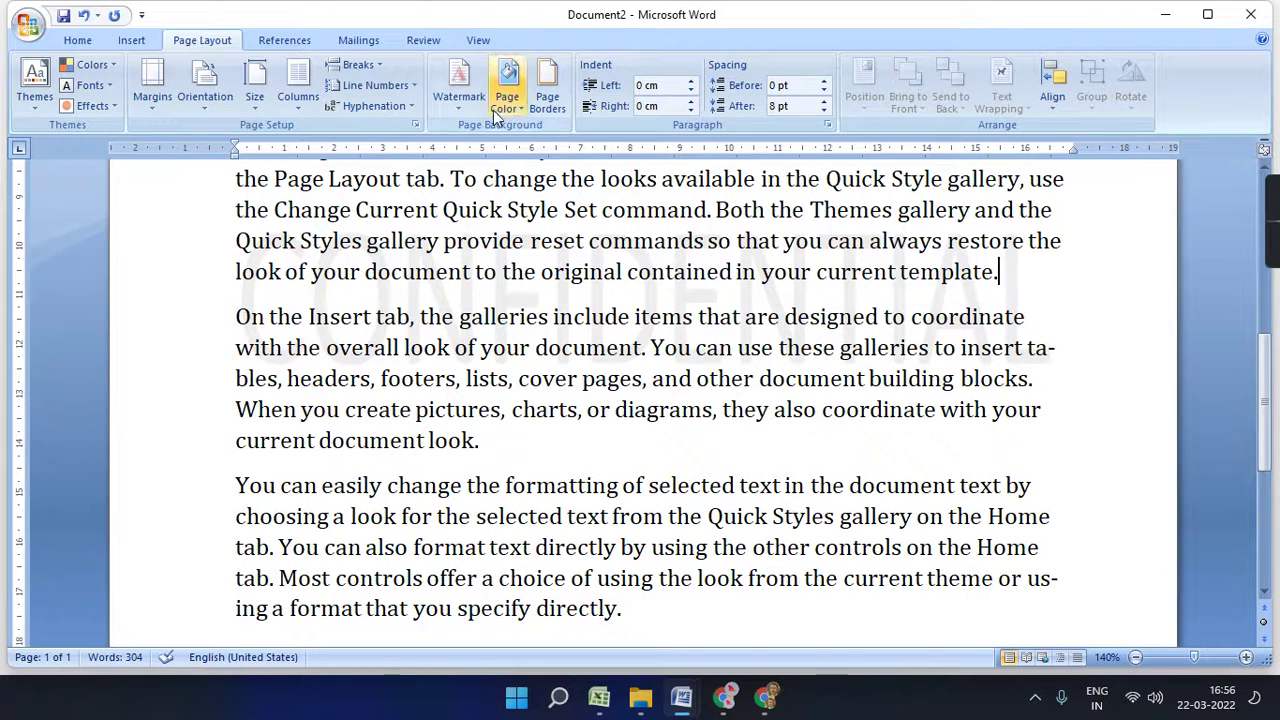
{"action": "left_click", "coordinate": [458, 85]}
{"action": "left_click", "coordinate": [734, 220]}
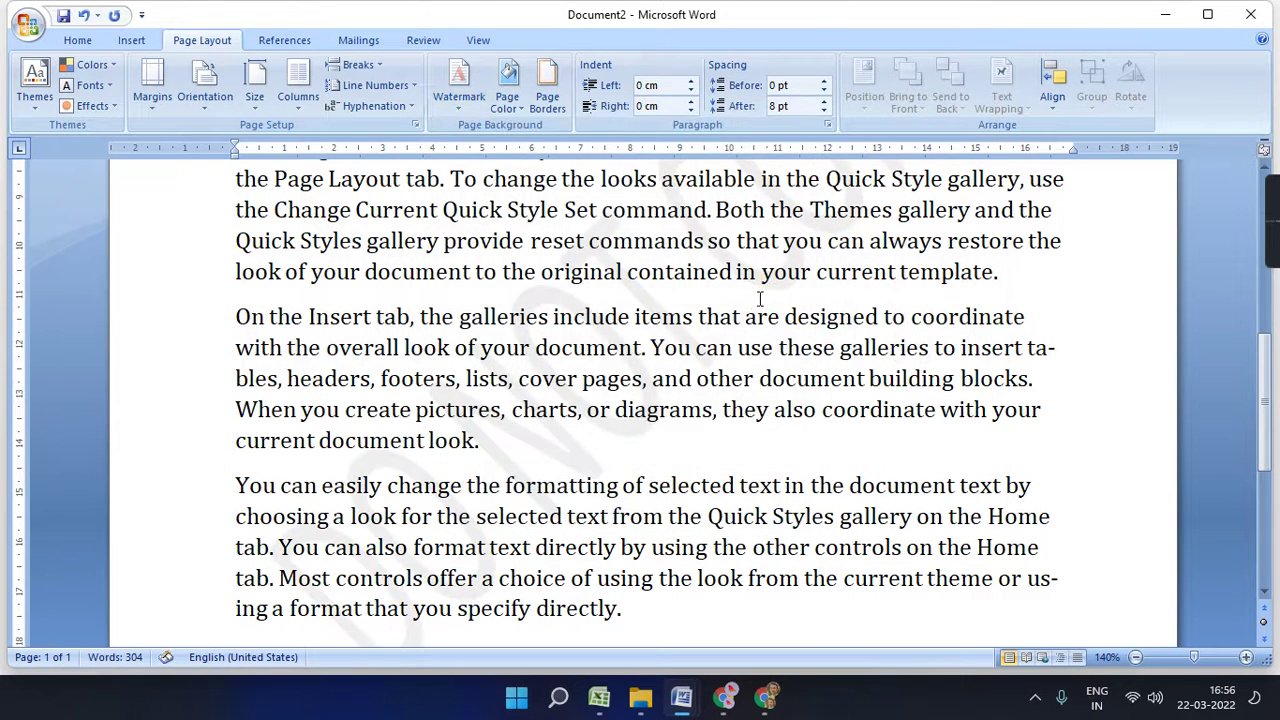
{"action": "left_click", "coordinate": [470, 100]}
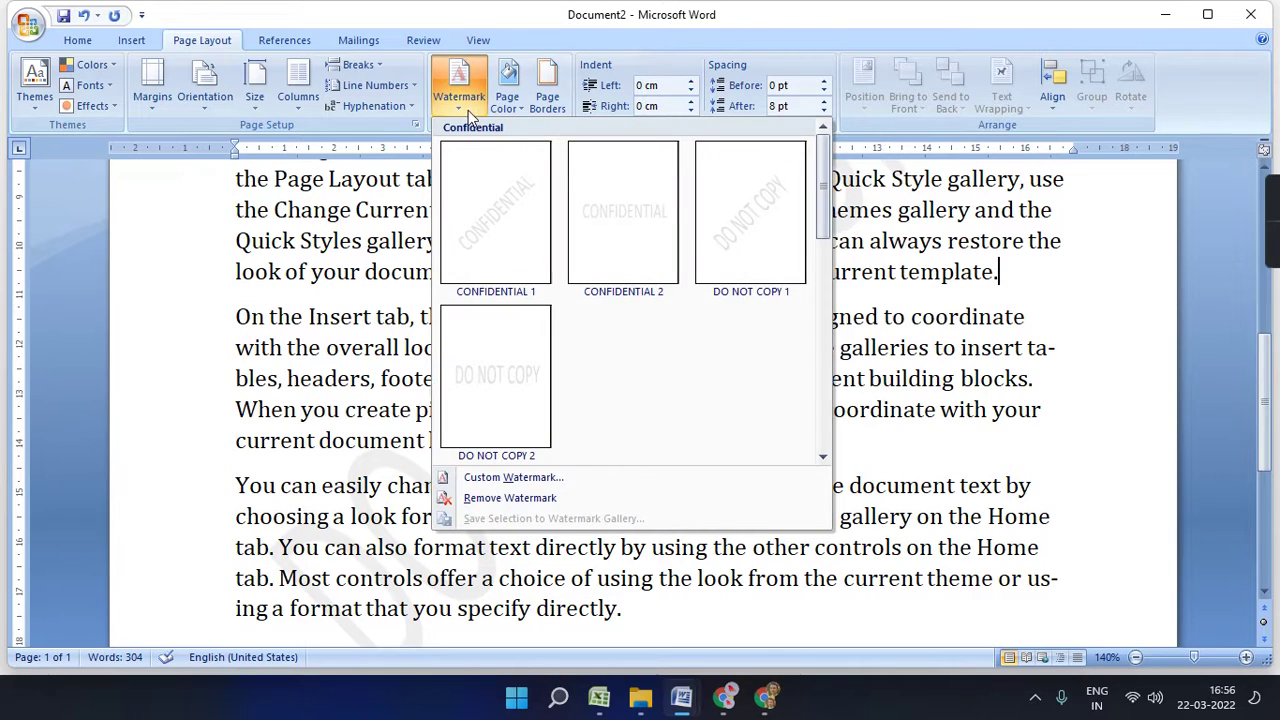
{"action": "left_click", "coordinate": [480, 358]}
{"action": "scroll", "coordinate": [660, 340], "scroll_direction": "down", "scroll_amount": 1}
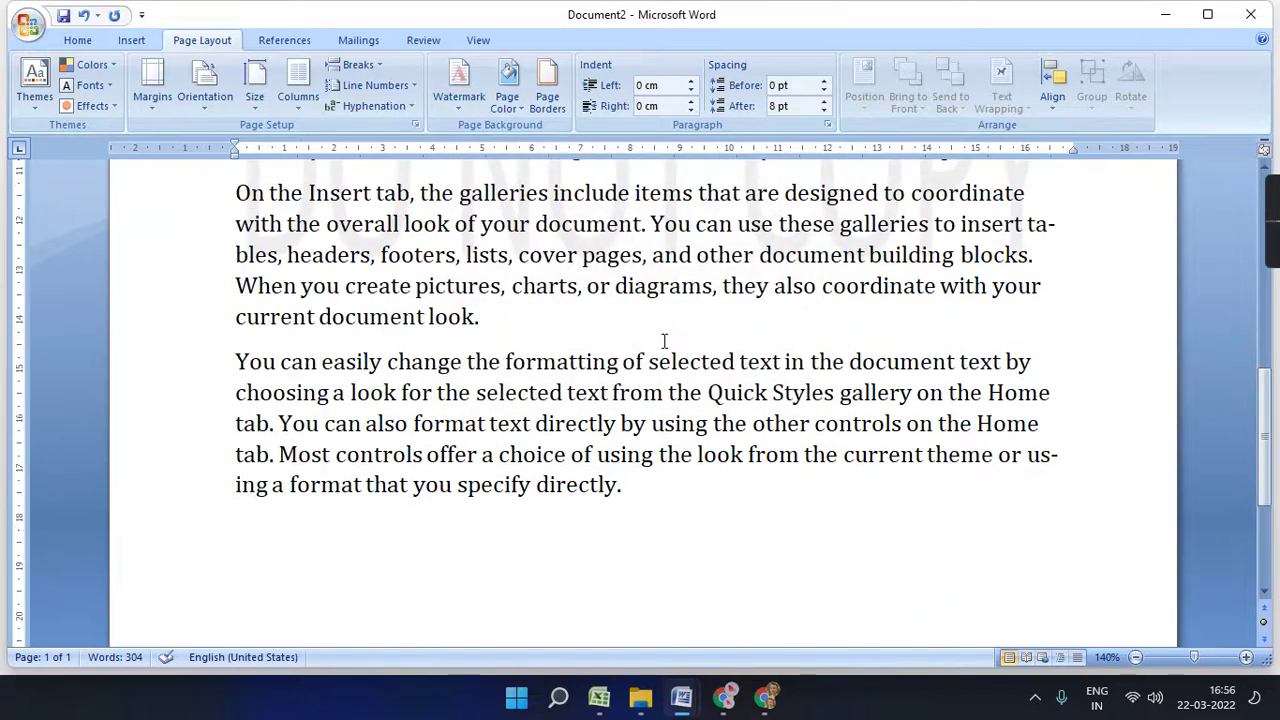
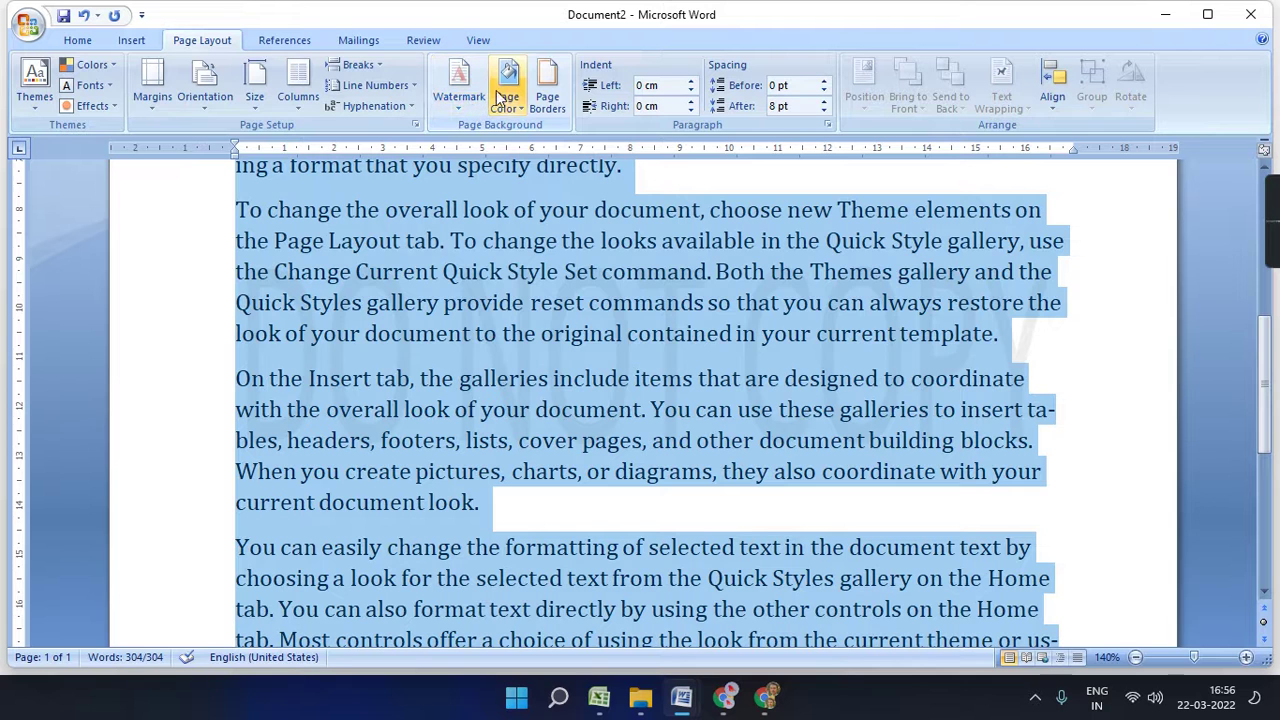
- Replace the DO NOT COPY watermark with a custom horizontal text watermark of a person's name
{"action": "left_click", "coordinate": [459, 82]}
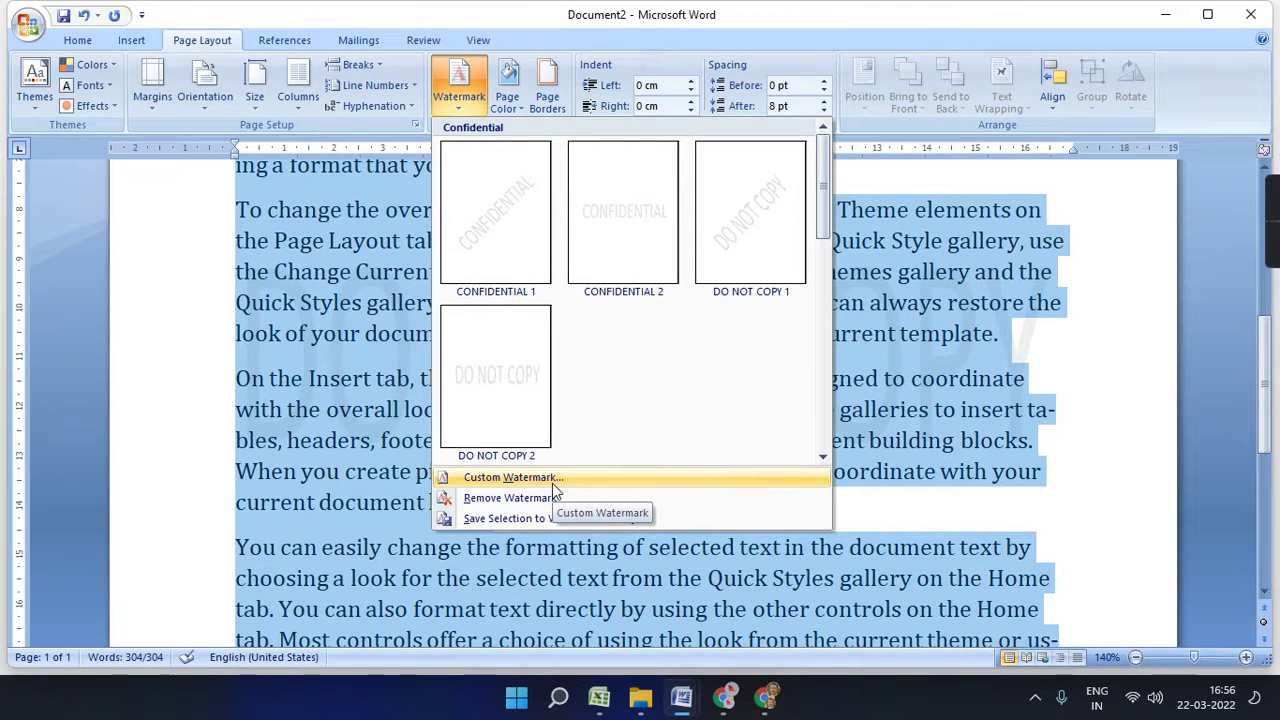
{"action": "left_click", "coordinate": [552, 480]}
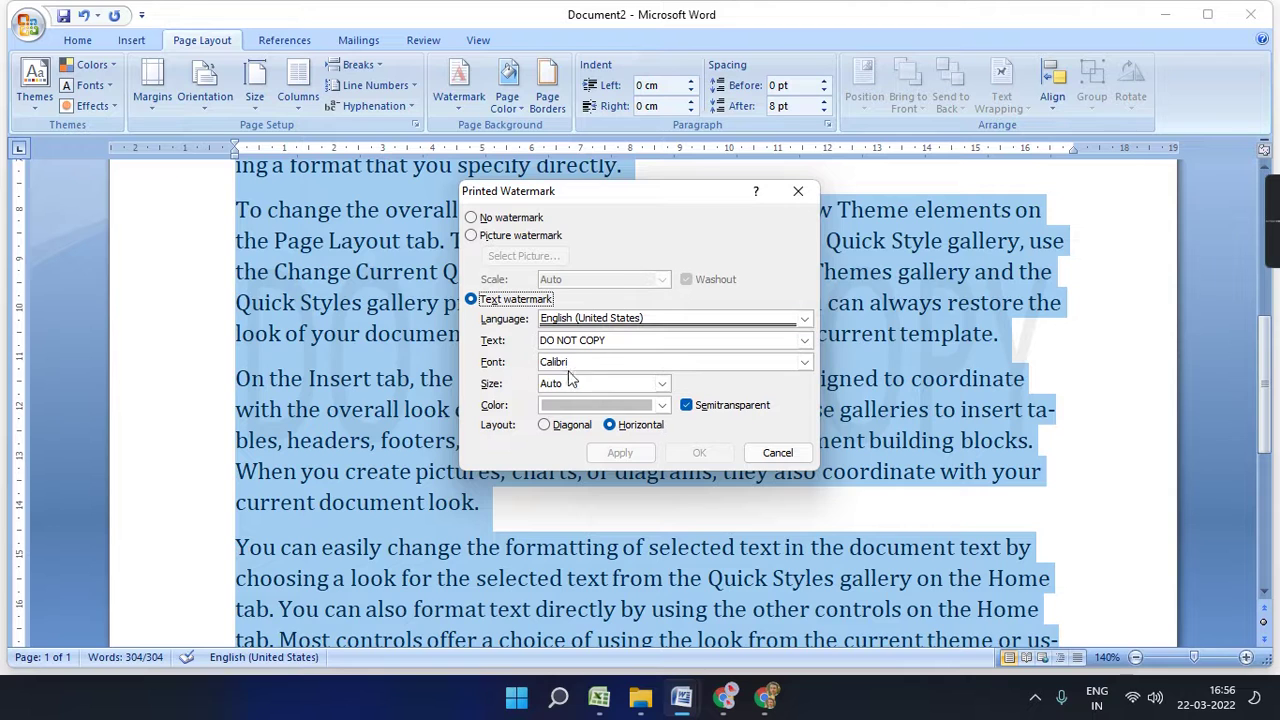
{"action": "left_click", "coordinate": [615, 341]}
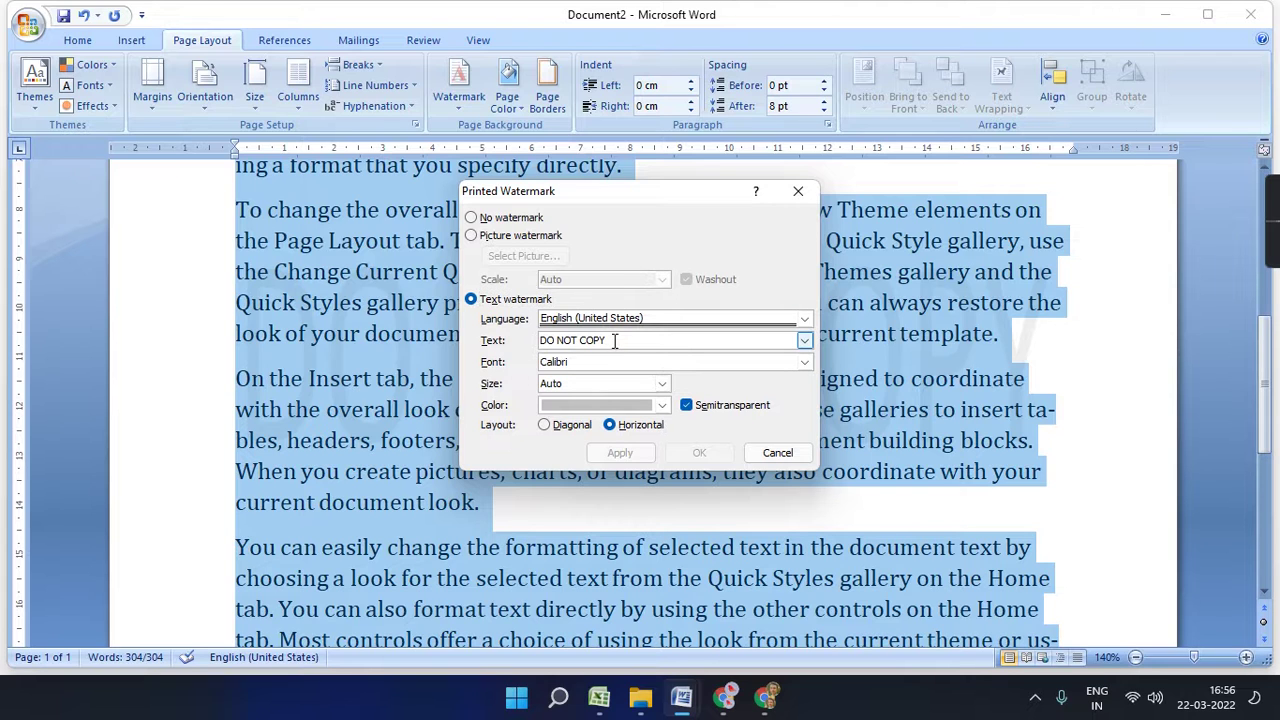
{"action": "left_click_drag", "start_coordinate": [615, 341], "coordinate": [481, 345]}
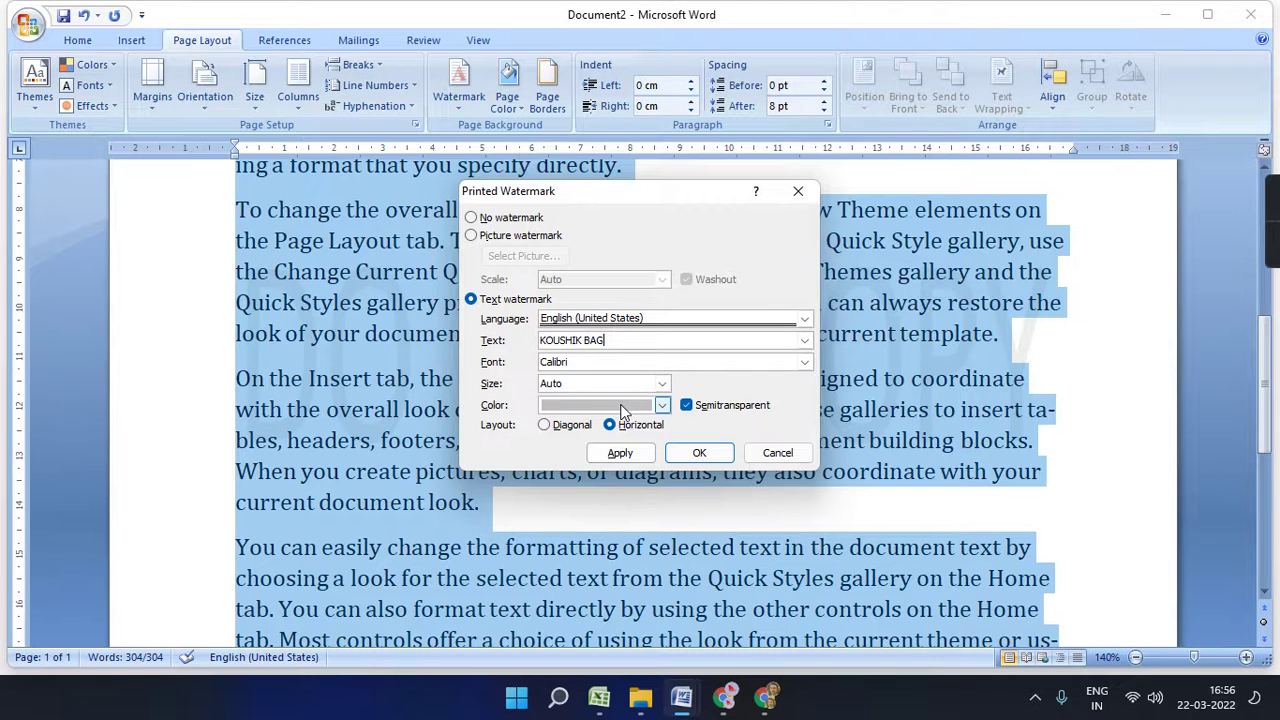
{"action": "left_click", "coordinate": [622, 454]}
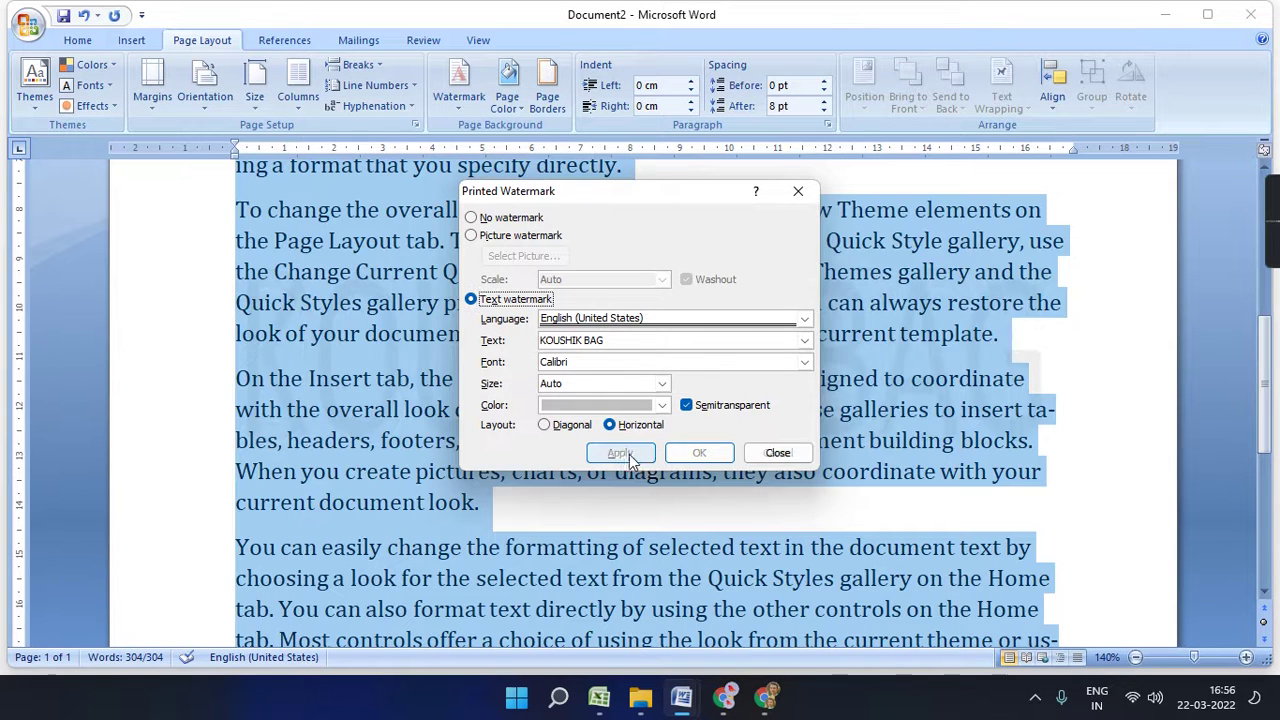
{"action": "left_click", "coordinate": [771, 452]}
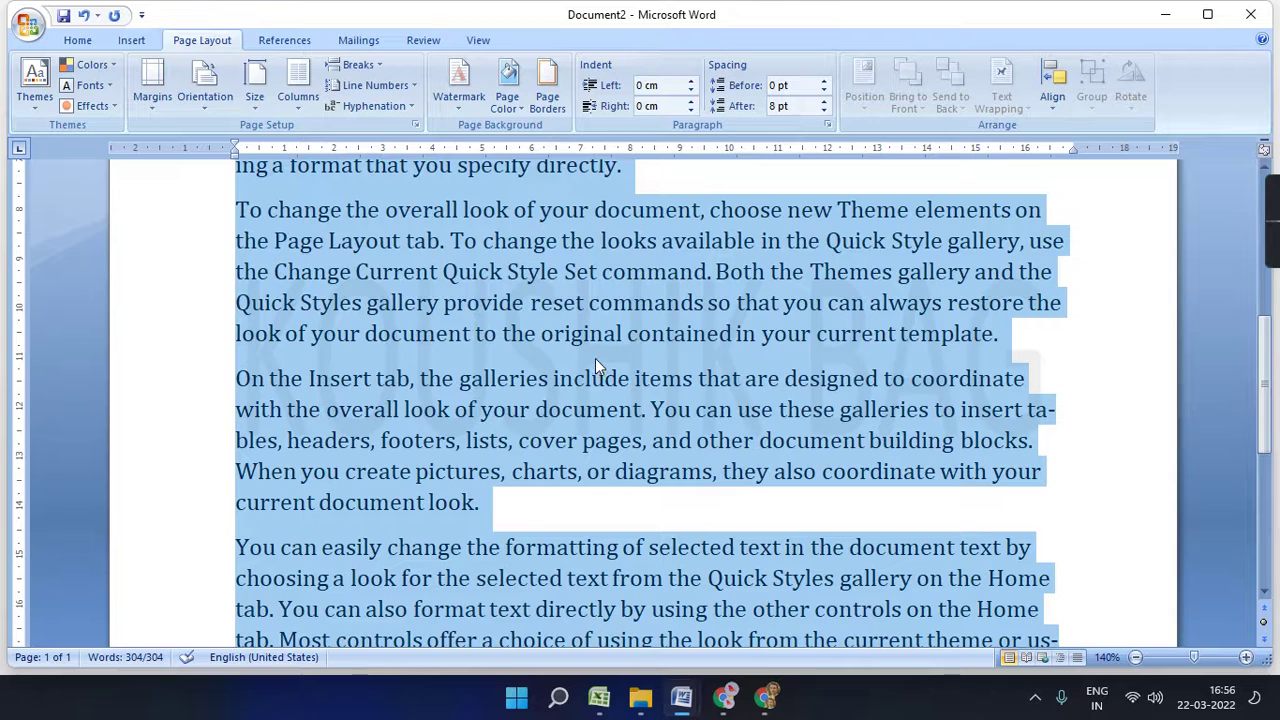
{"action": "left_click", "coordinate": [466, 110]}
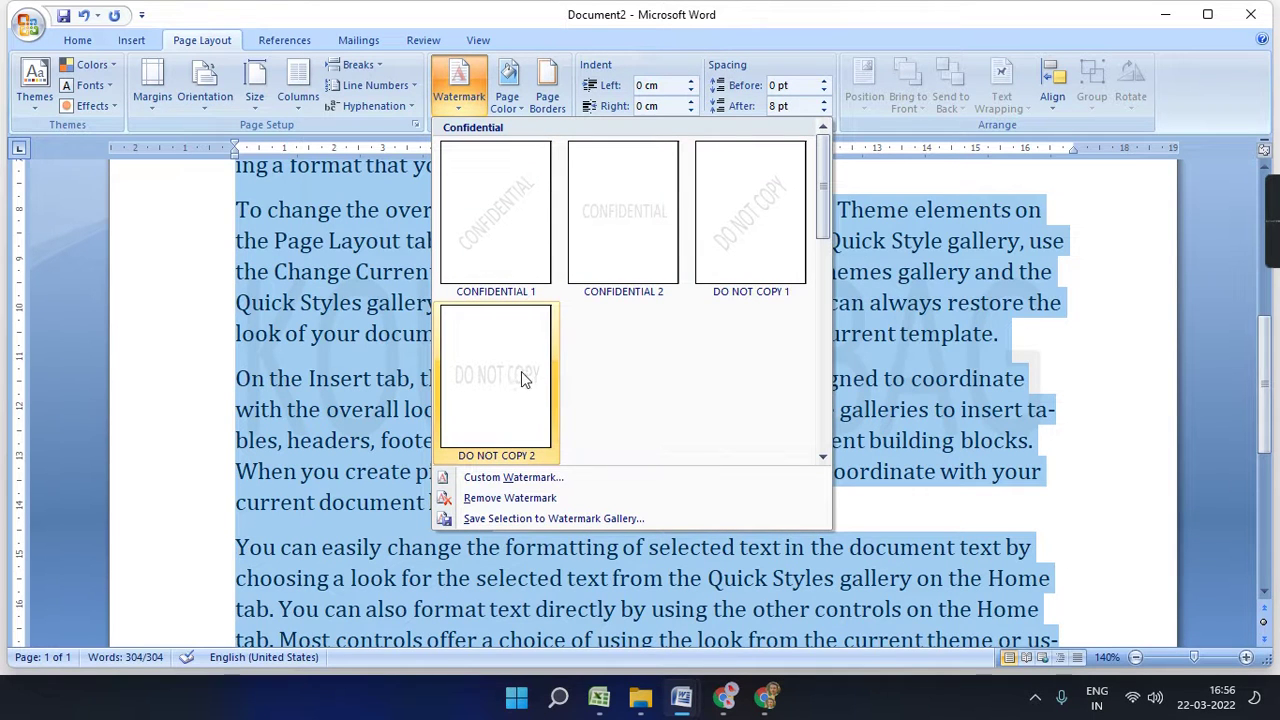
- Try the diagonal CONFIDENTIAL 1 watermark, then switch to the horizontal CONFIDENTIAL 2
{"action": "left_click", "coordinate": [512, 252]}
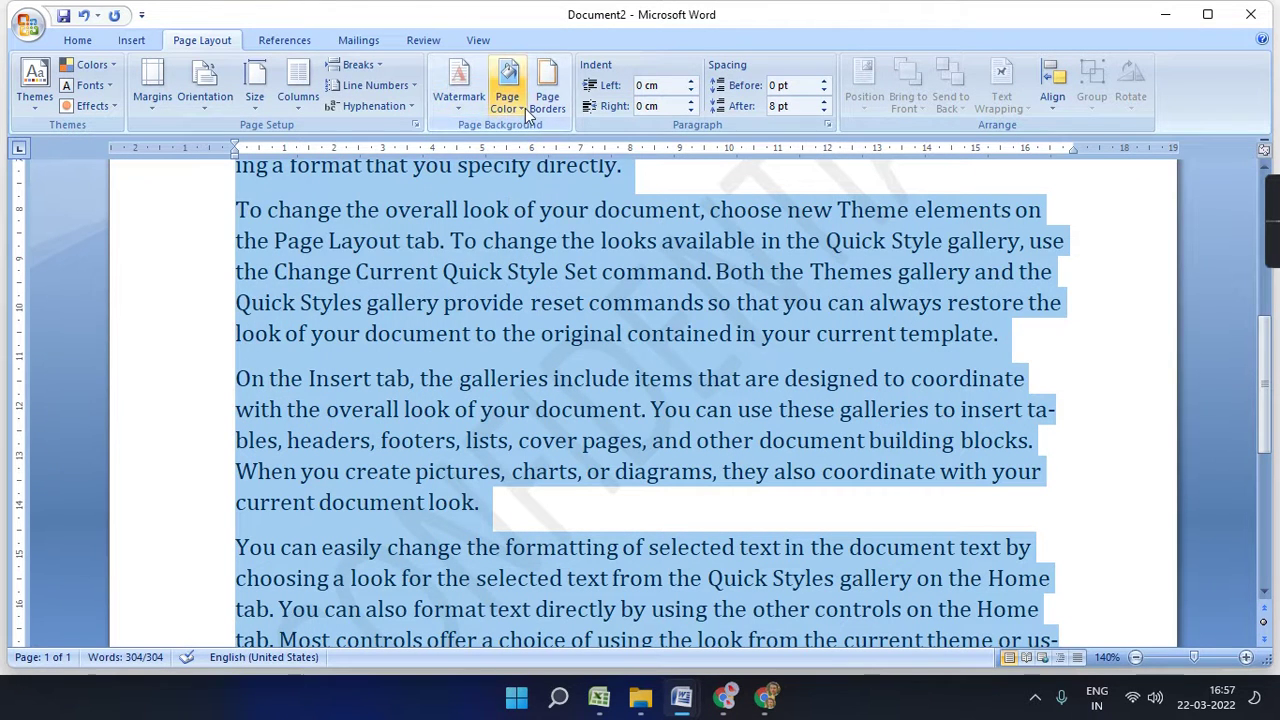
{"action": "left_click", "coordinate": [475, 103]}
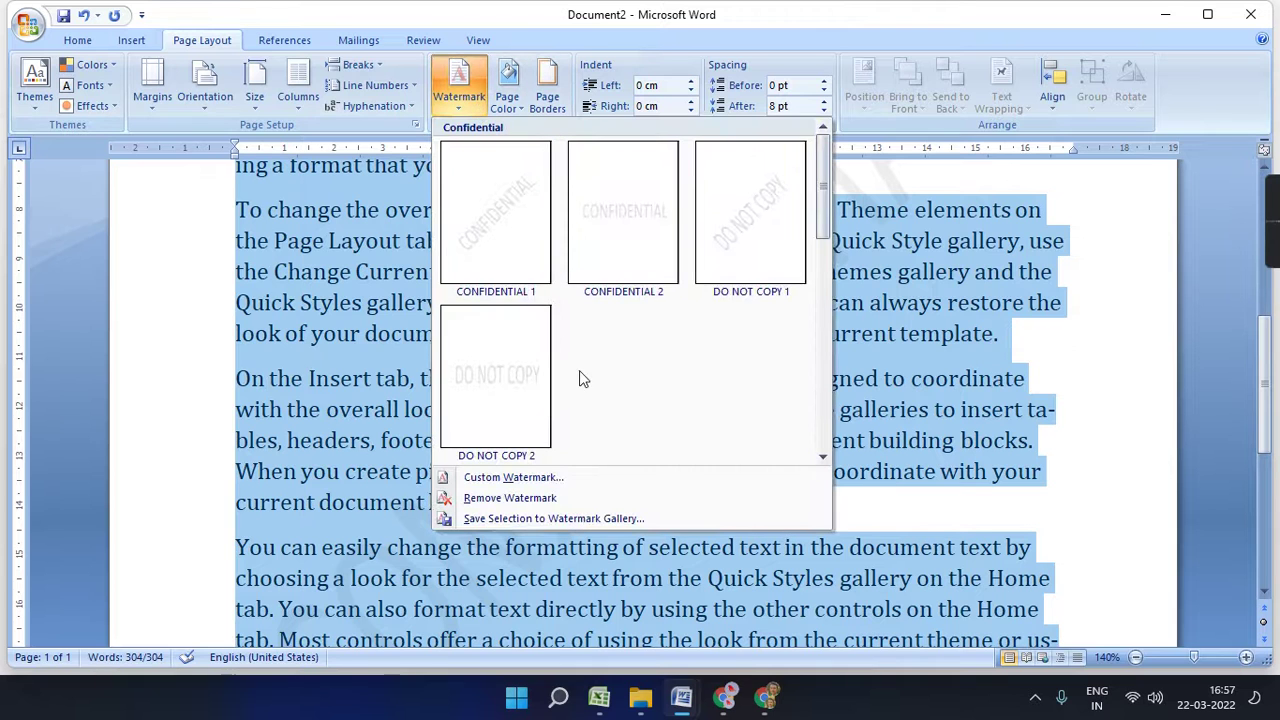
{"action": "left_click", "coordinate": [627, 215]}
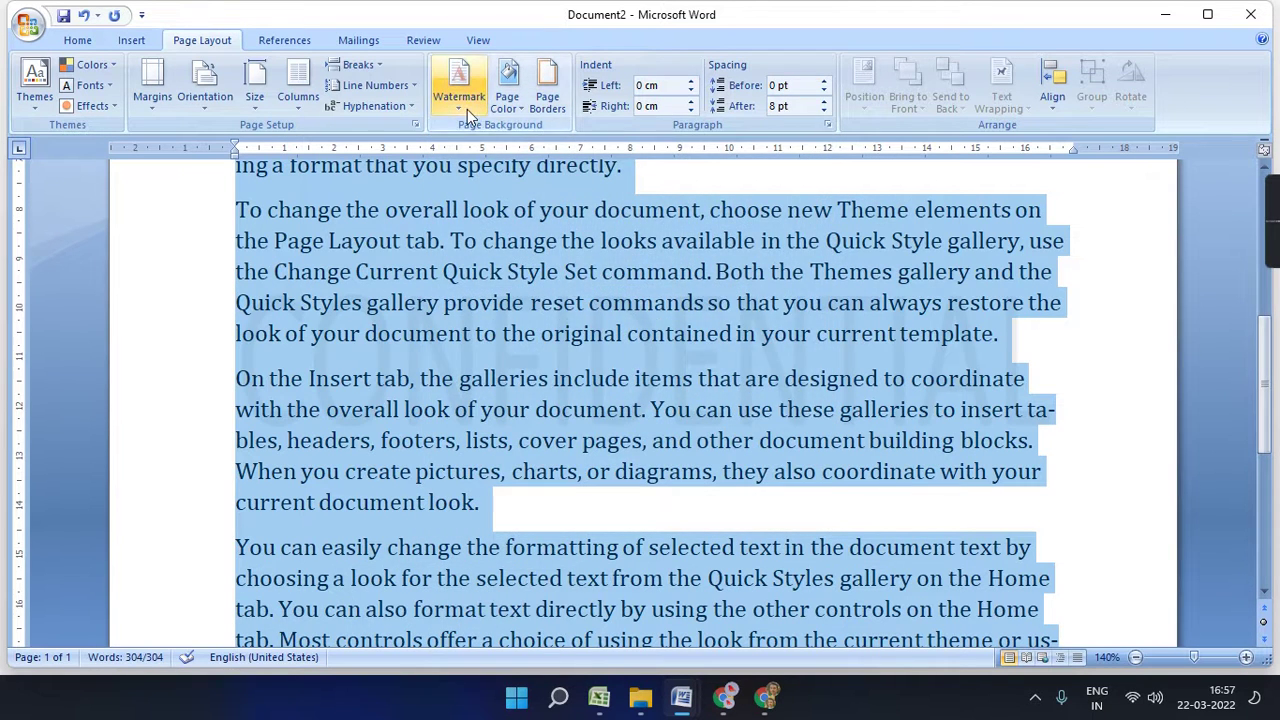
{"action": "left_click", "coordinate": [458, 88]}
- Make a custom horizontal name watermark in yellow 44-pt Cambria in place of CONFIDENTIAL
{"action": "left_click", "coordinate": [510, 474]}
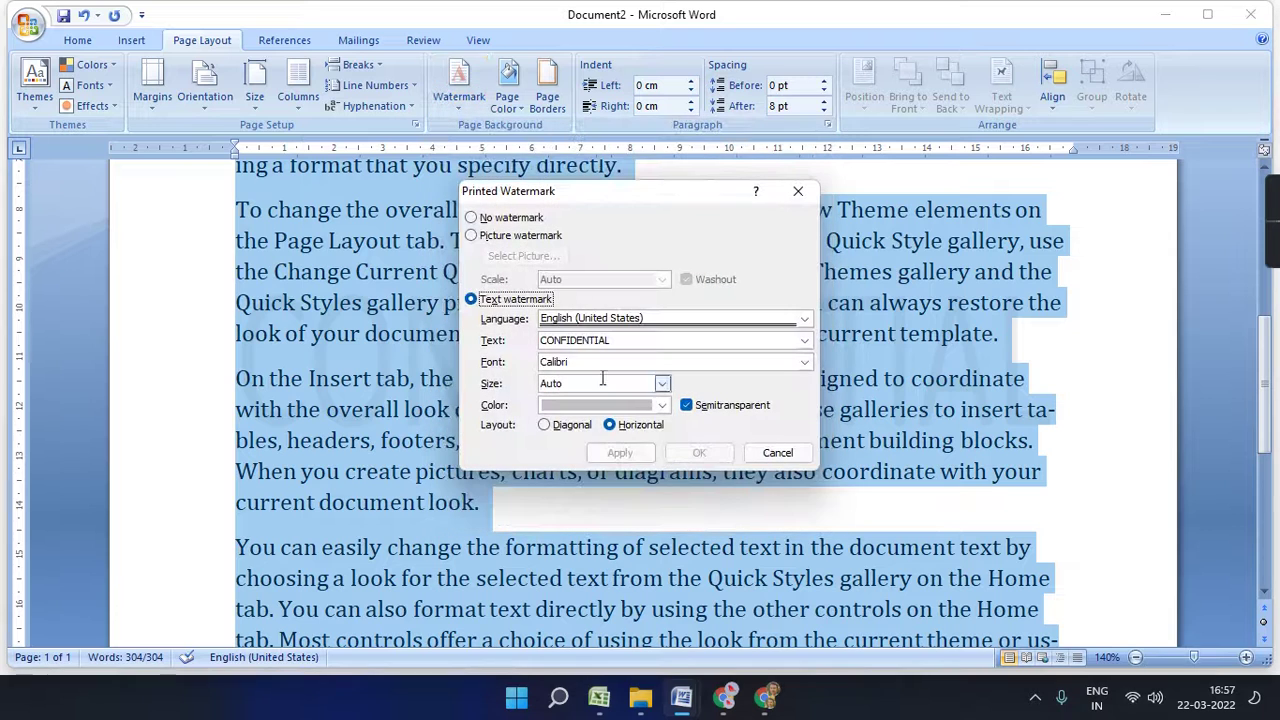
{"action": "double_click", "coordinate": [605, 341]}
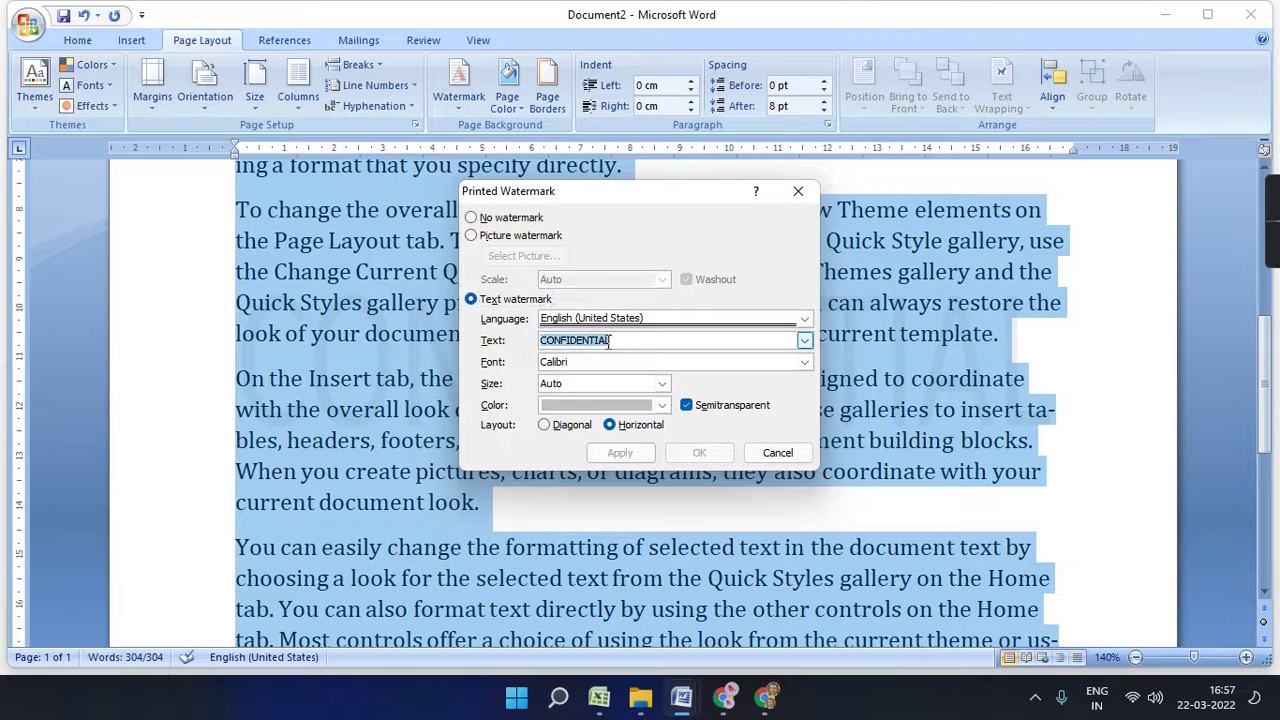
{"action": "type", "text": "KOL"}
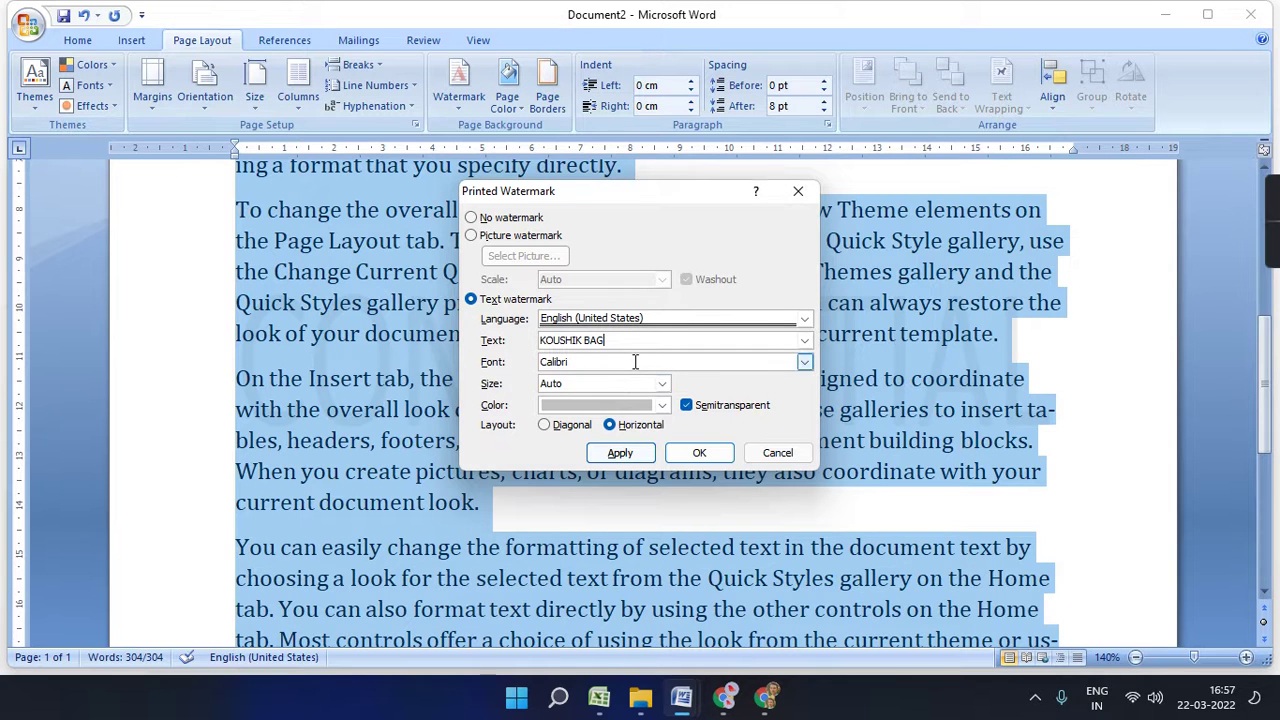
{"action": "left_click", "coordinate": [804, 362]}
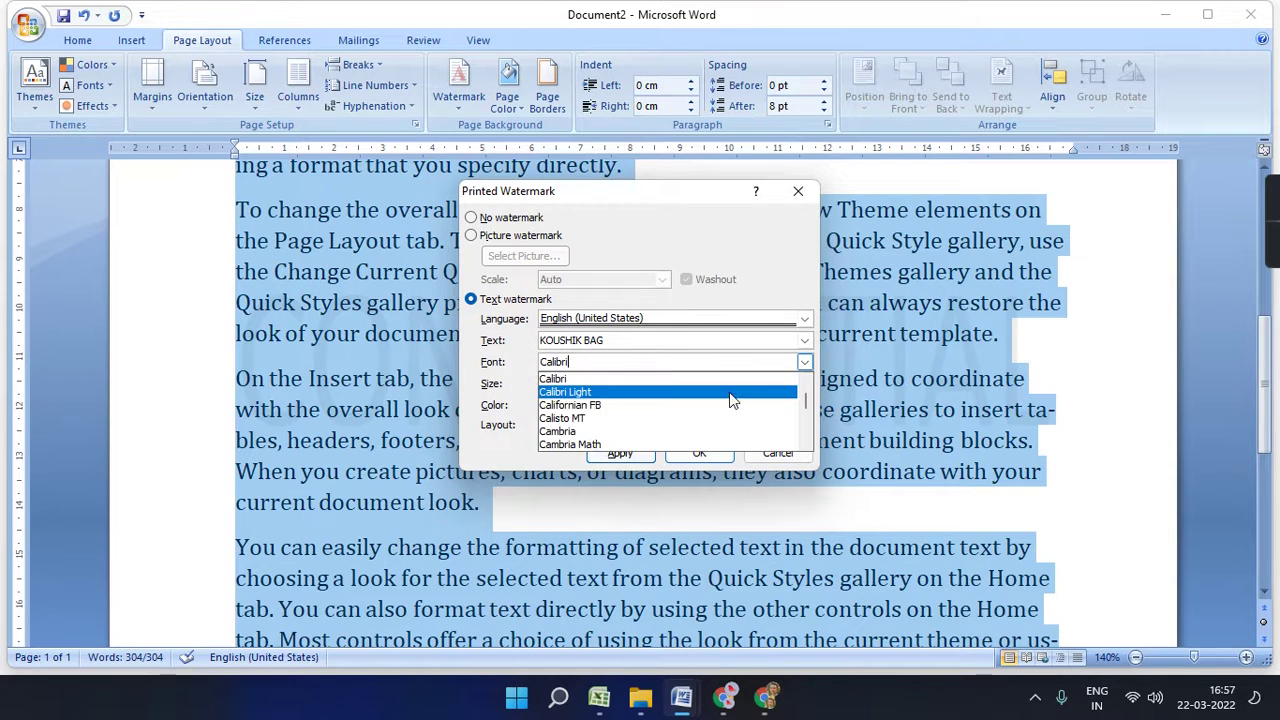
{"action": "left_click", "coordinate": [656, 431]}
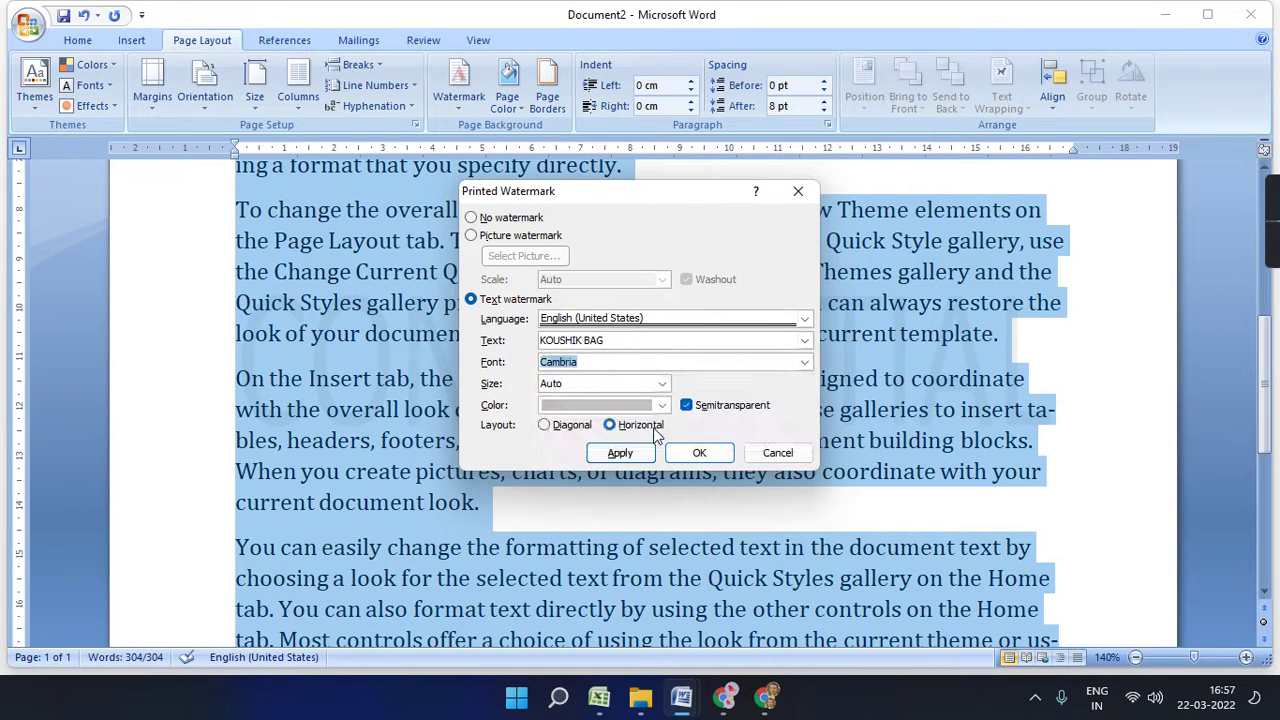
{"action": "left_click", "coordinate": [648, 425]}
{"action": "left_click", "coordinate": [662, 384]}
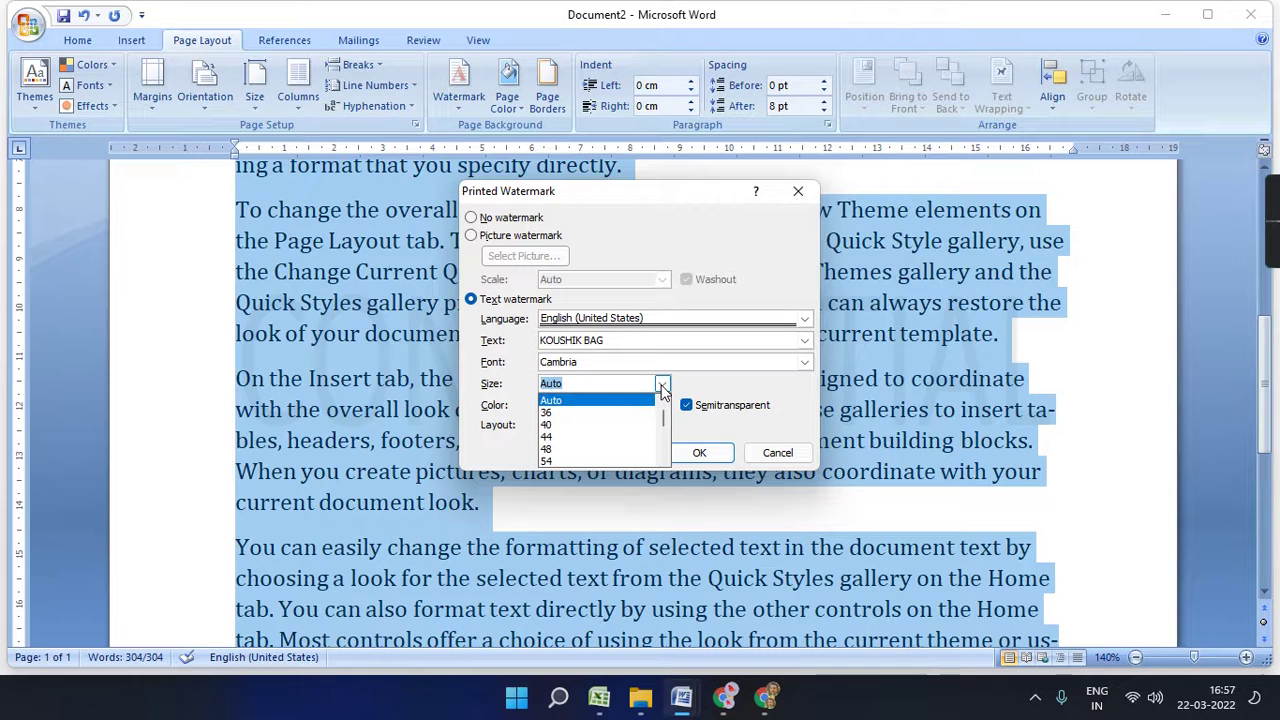
{"action": "left_click", "coordinate": [612, 437]}
{"action": "left_click", "coordinate": [662, 405]}
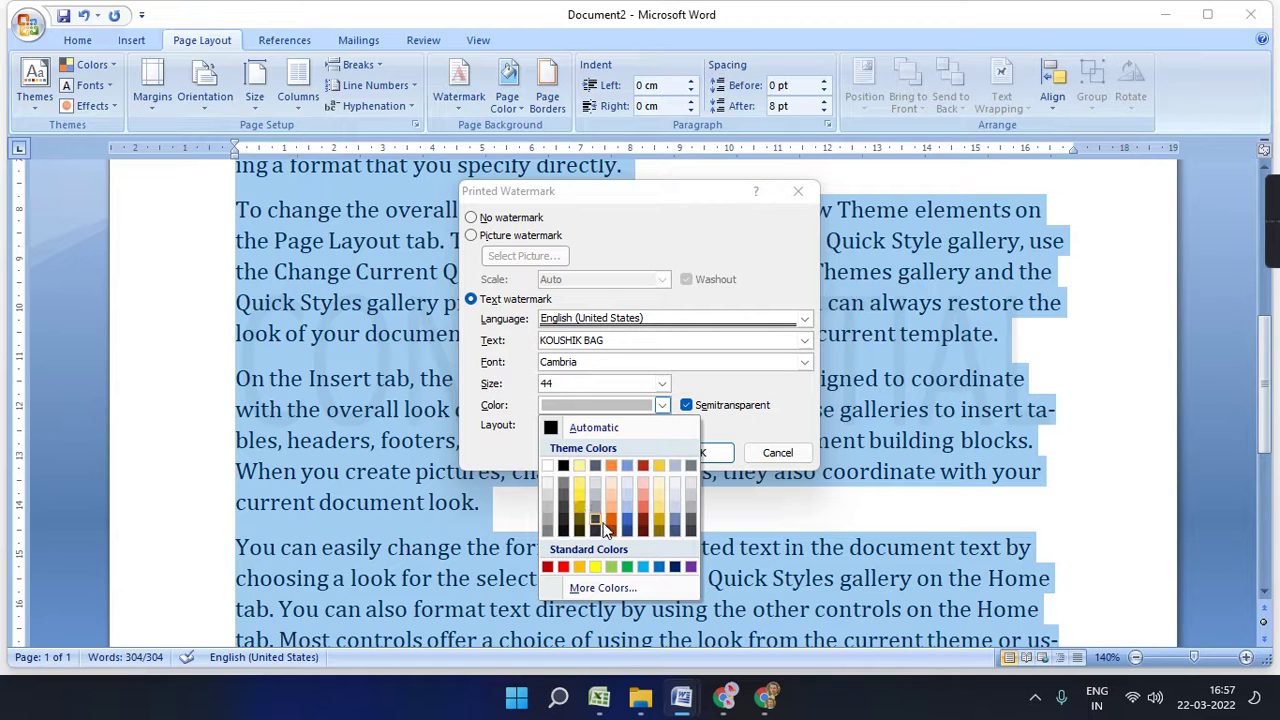
{"action": "left_click", "coordinate": [595, 567]}
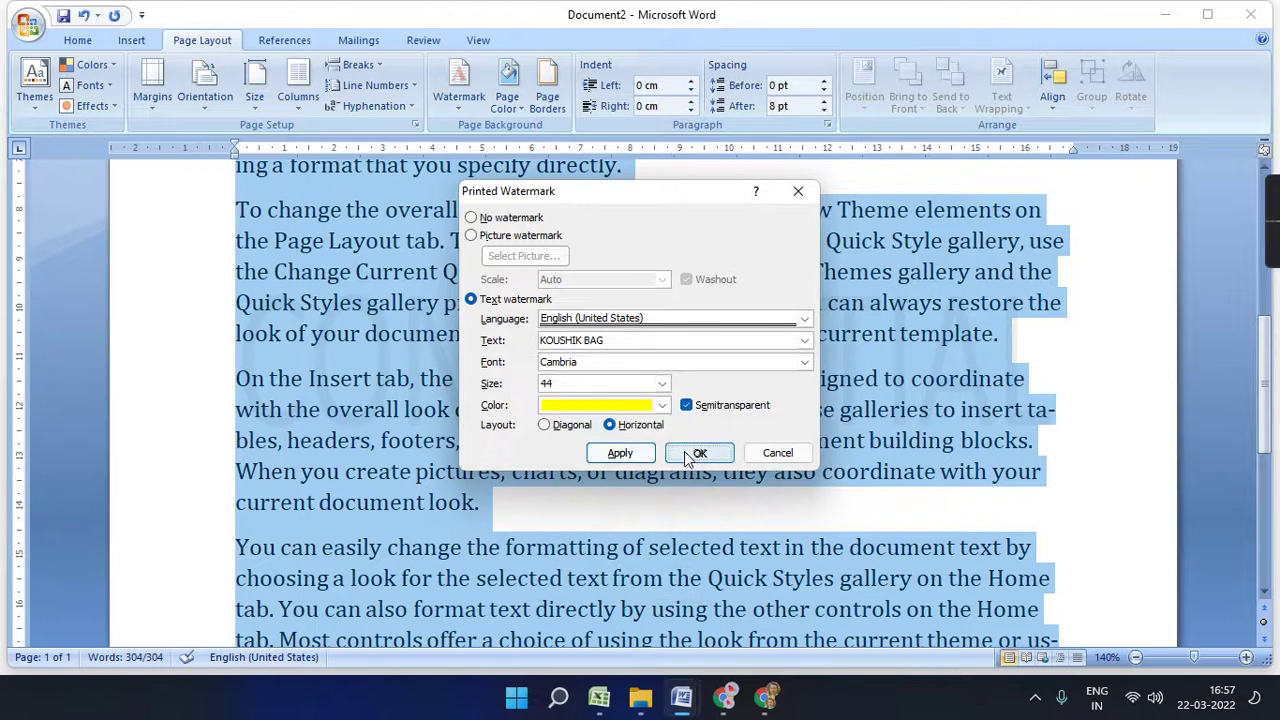
{"action": "left_click", "coordinate": [688, 452]}
{"action": "left_click", "coordinate": [878, 362]}
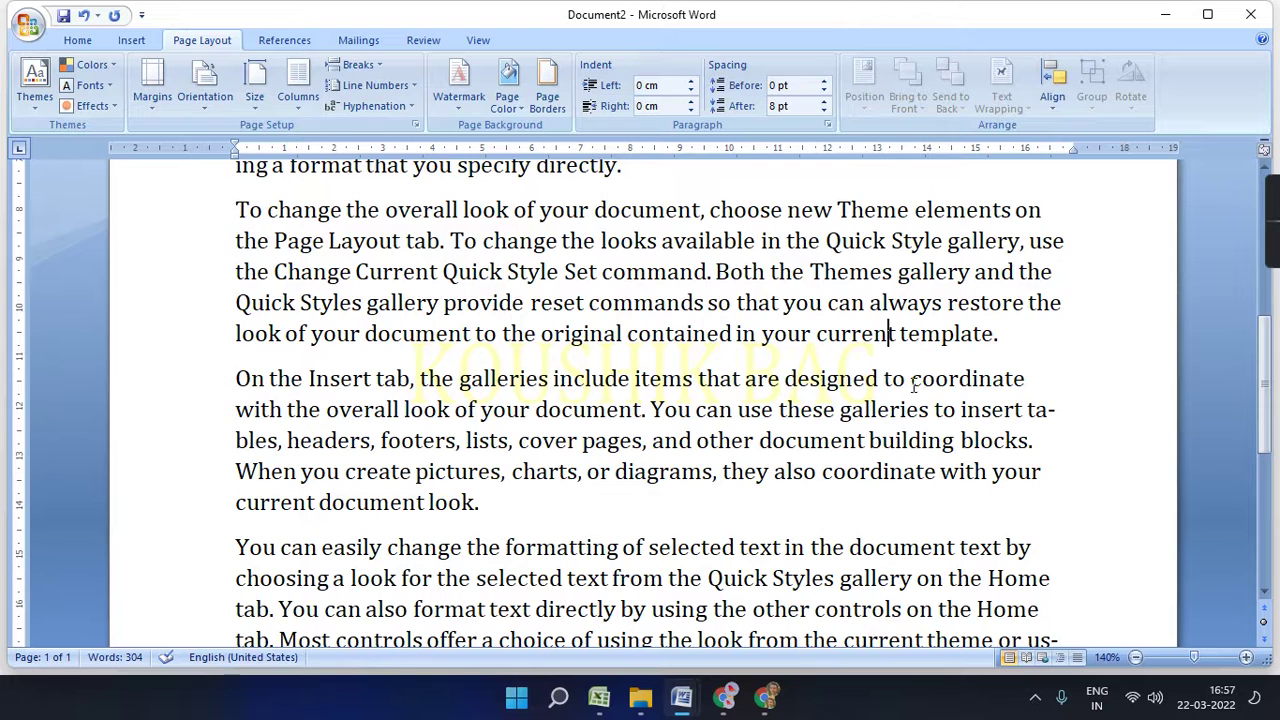
- Recolour the custom name watermark light blue
{"action": "left_click", "coordinate": [459, 82]}
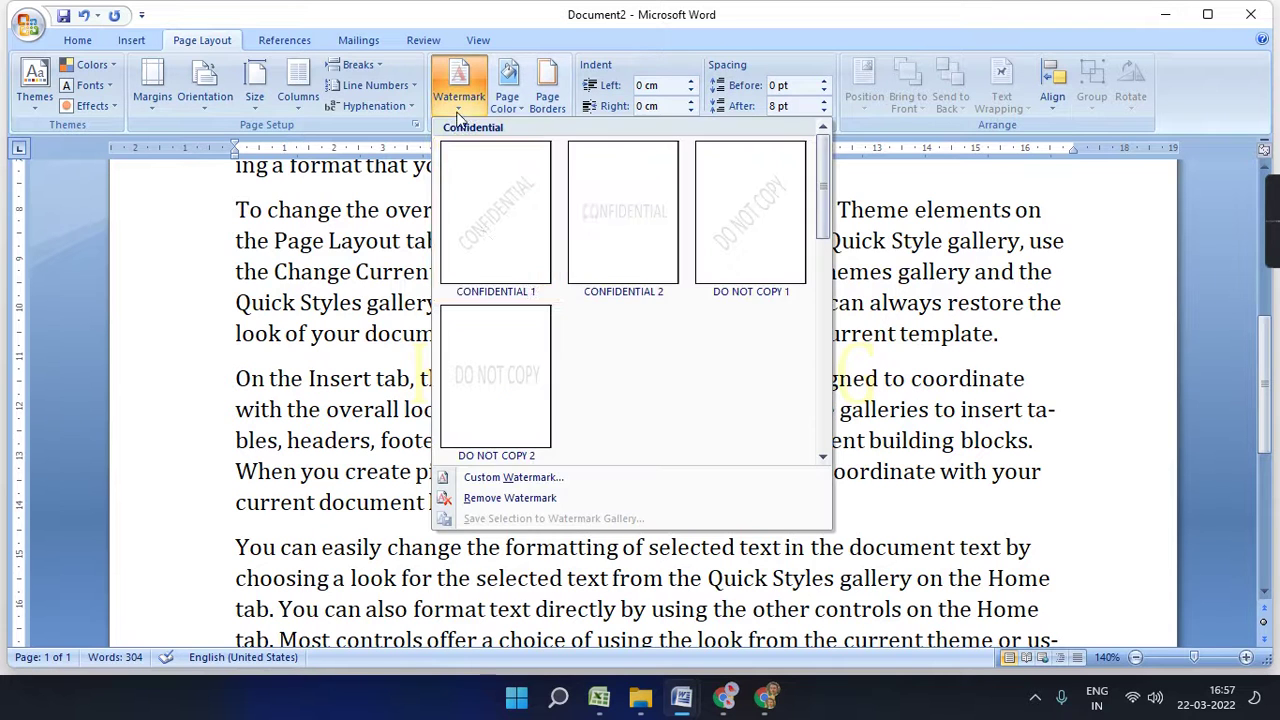
{"action": "left_click", "coordinate": [500, 478]}
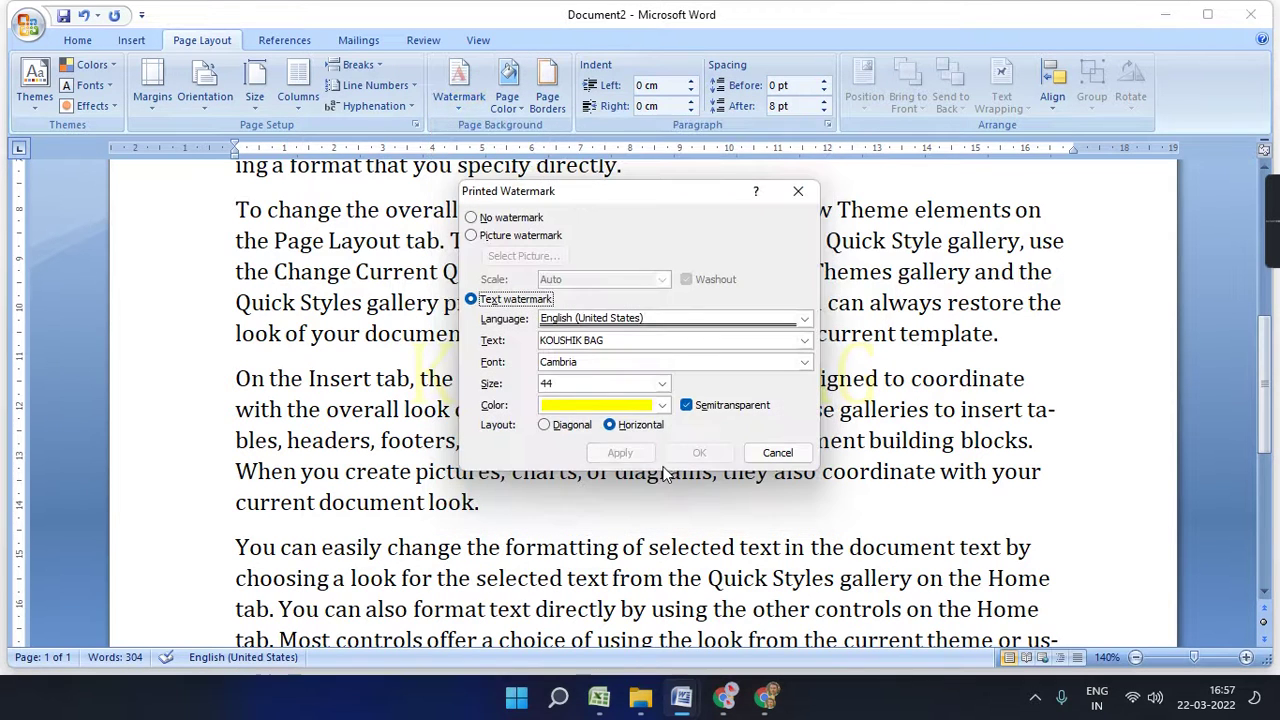
{"action": "left_click", "coordinate": [662, 405]}
{"action": "left_click", "coordinate": [643, 567]}
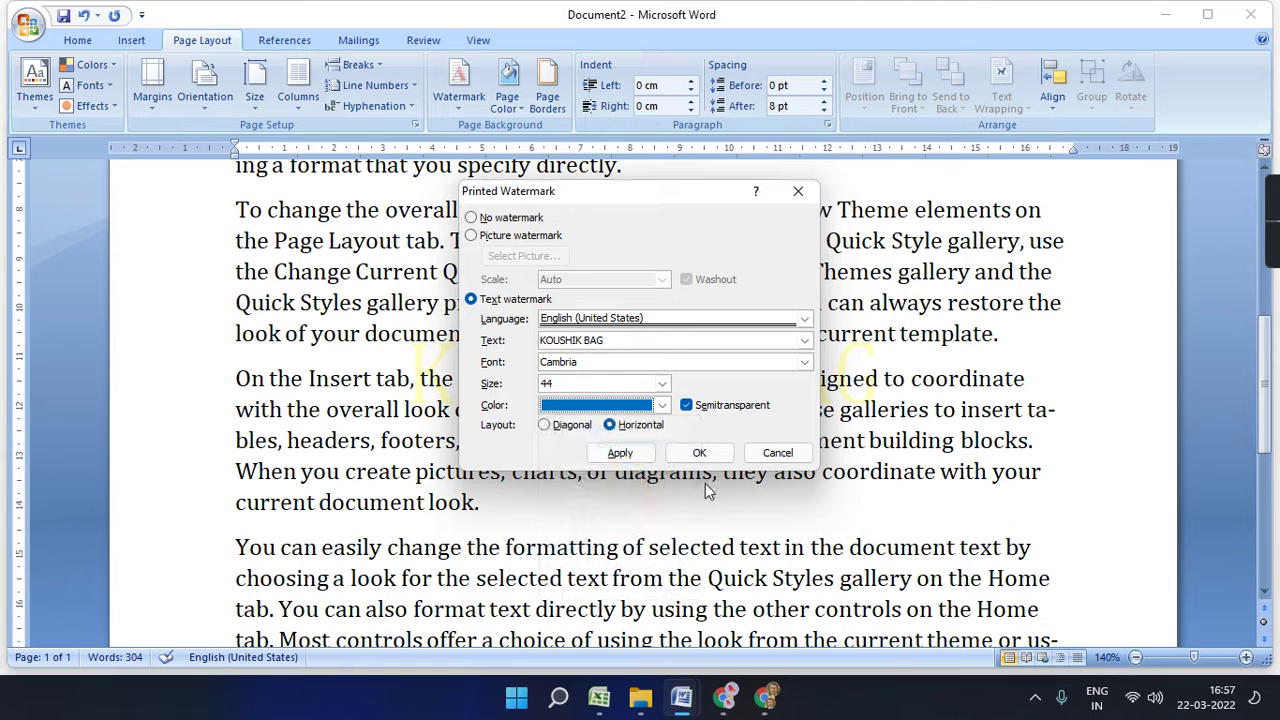
{"action": "left_click", "coordinate": [707, 453]}
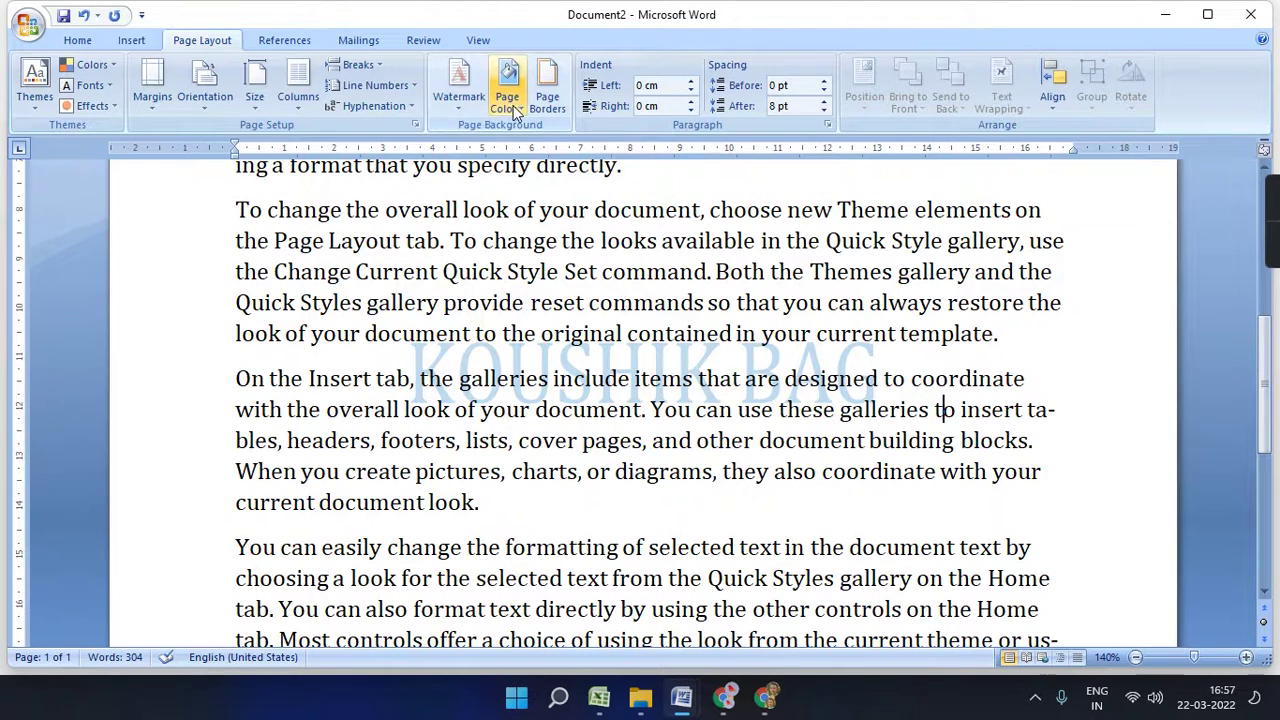
- Make the blue watermark opaque by turning off semitransparency
{"action": "left_click", "coordinate": [458, 85]}
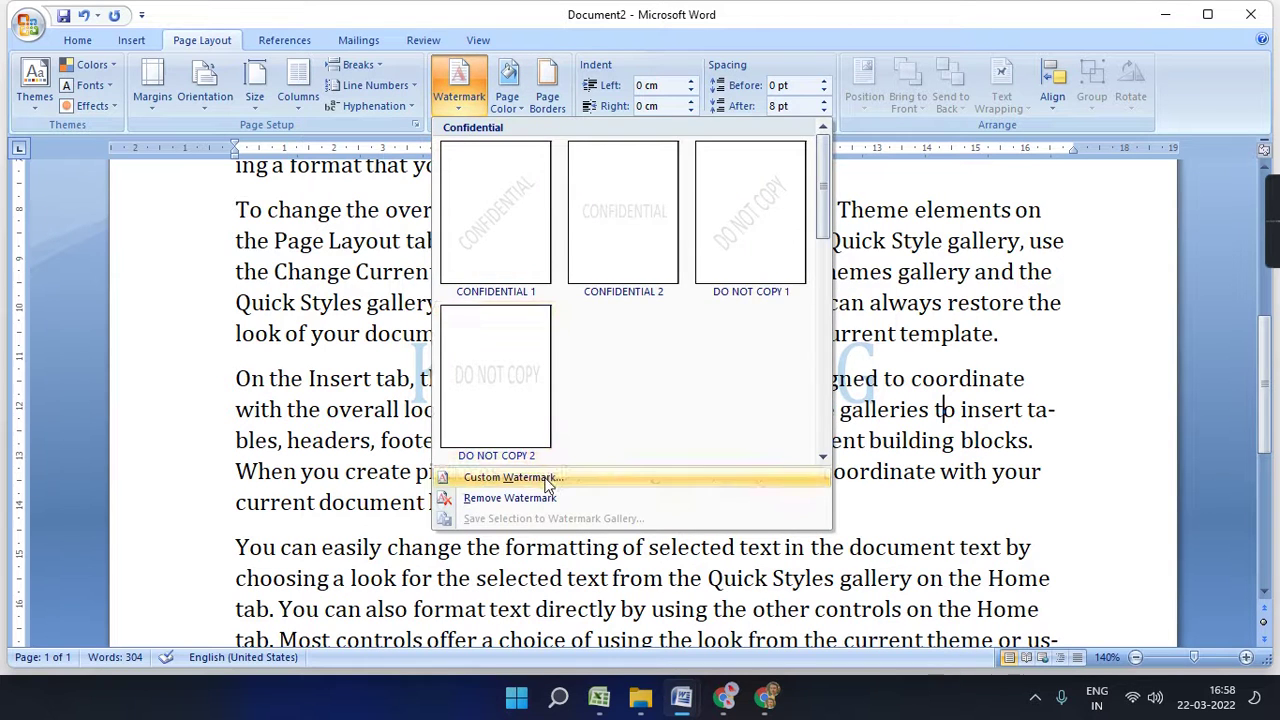
{"action": "left_click", "coordinate": [546, 476]}
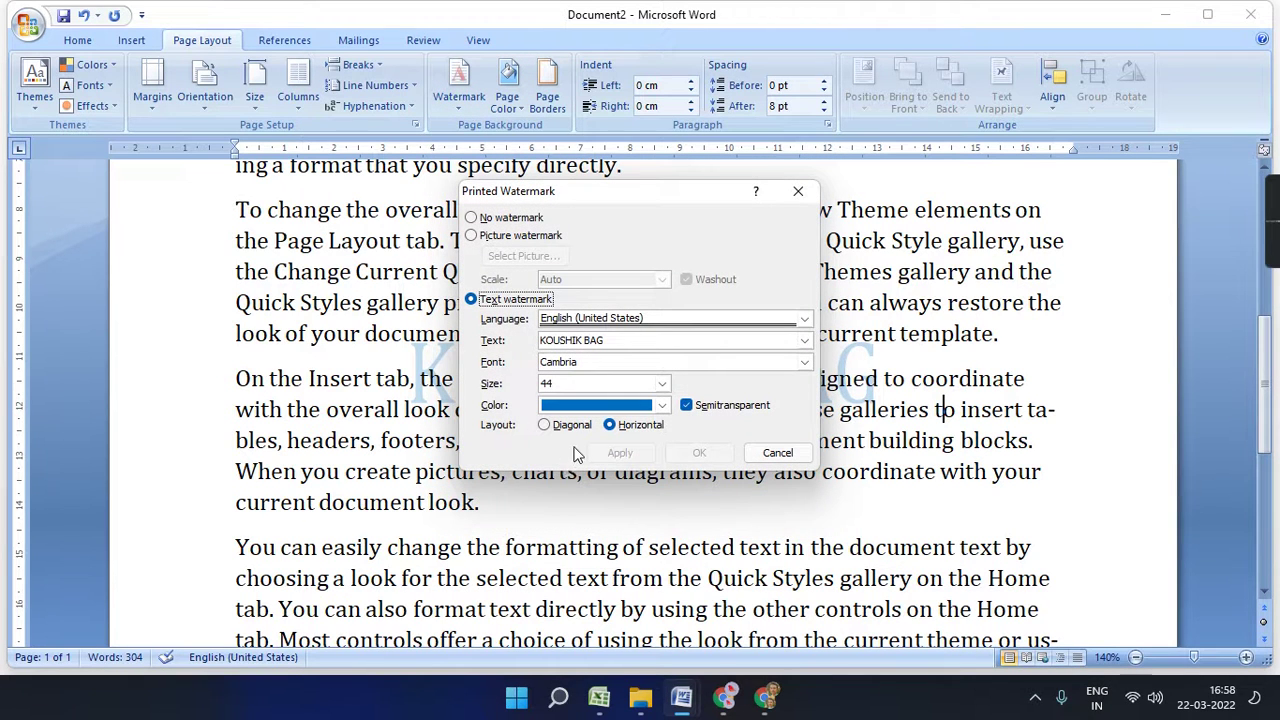
{"action": "left_click", "coordinate": [690, 407]}
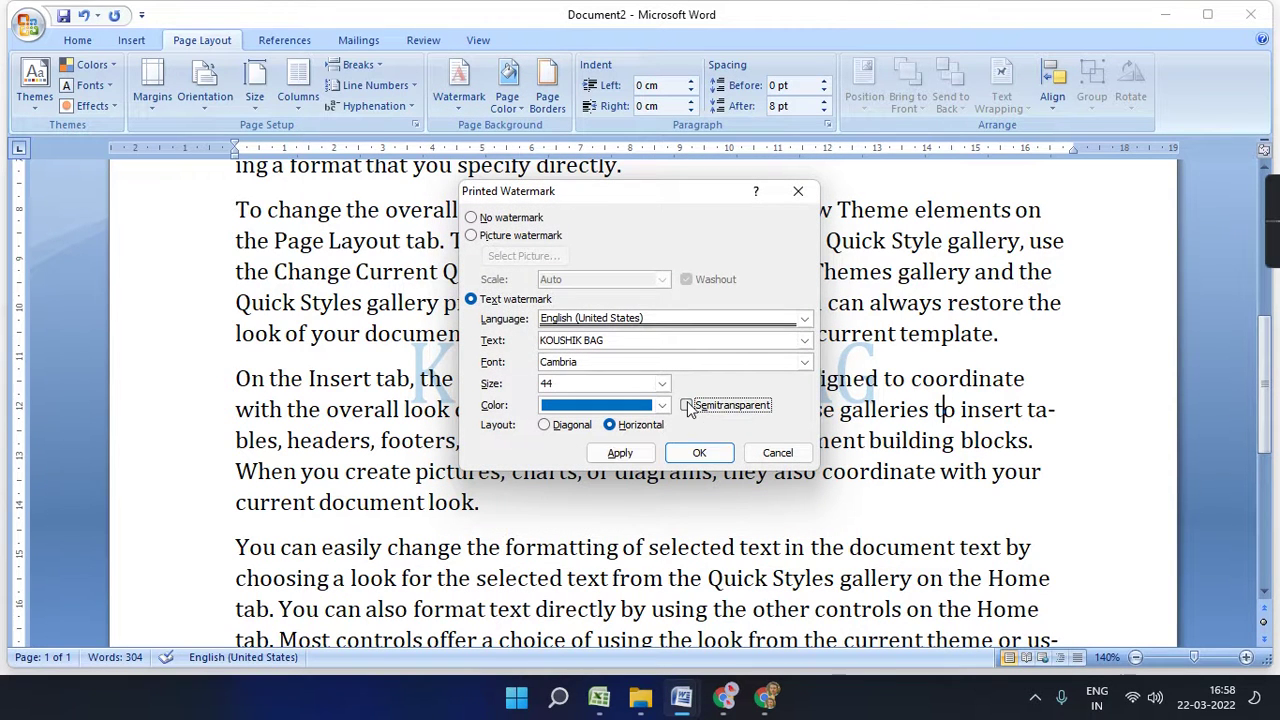
{"action": "left_click", "coordinate": [699, 451]}
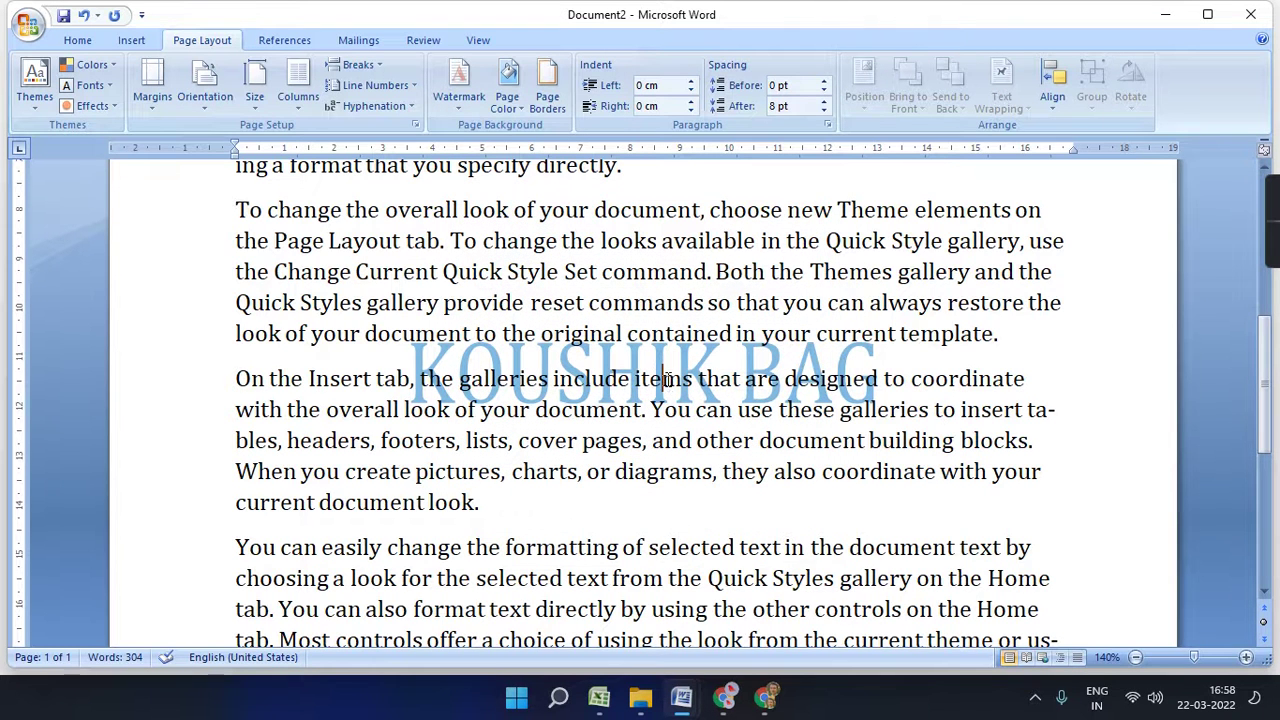
- Turn semitransparency back on for the watermark, then select all the text
{"action": "left_click", "coordinate": [466, 110]}
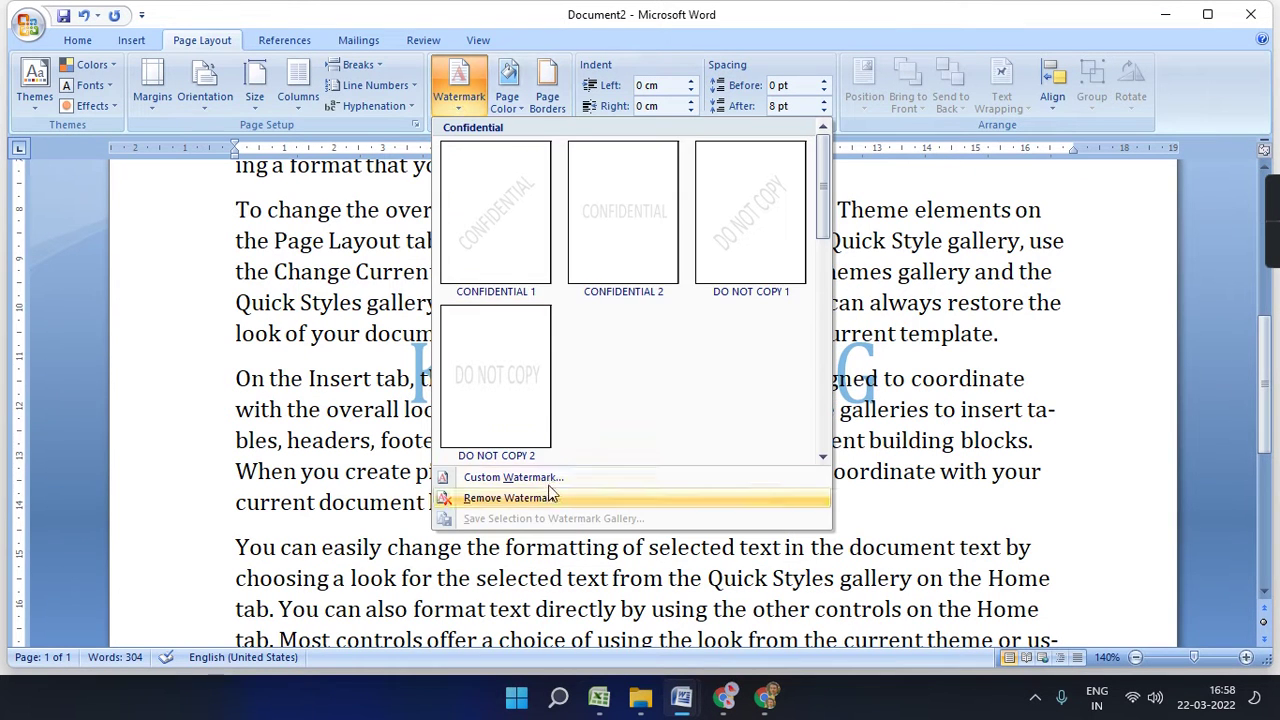
{"action": "left_click", "coordinate": [512, 477]}
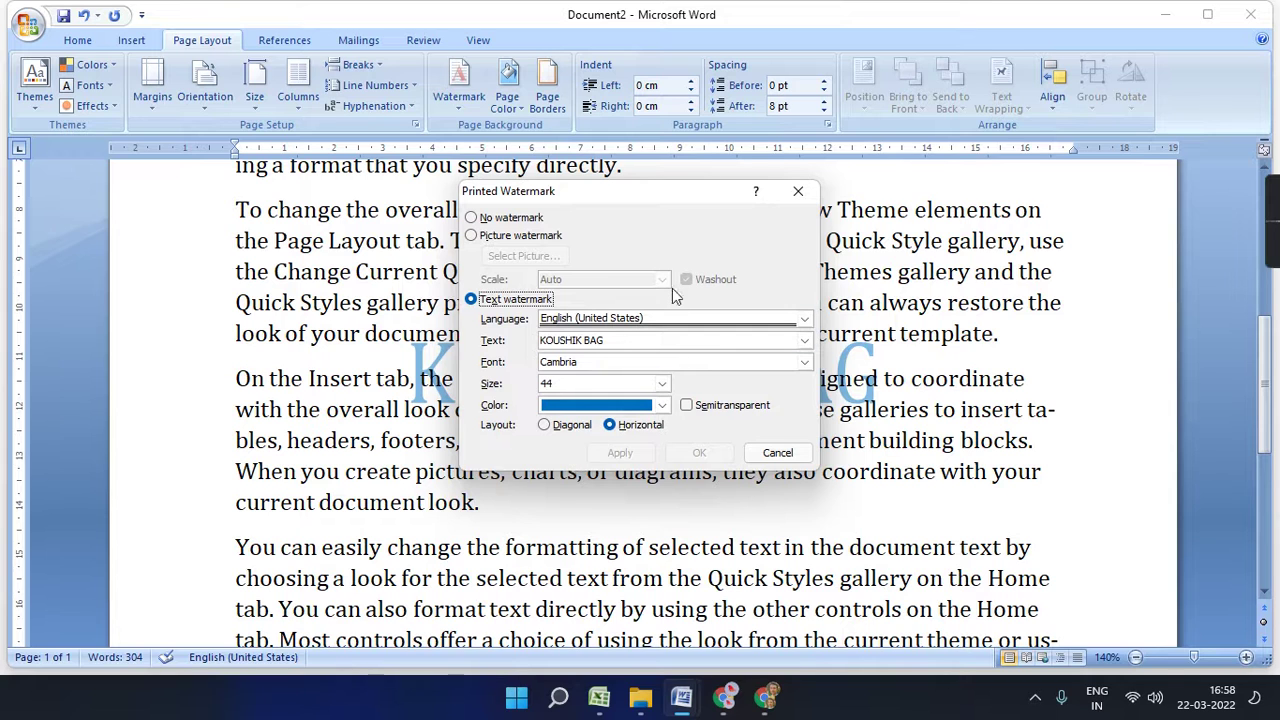
{"action": "left_click", "coordinate": [686, 405]}
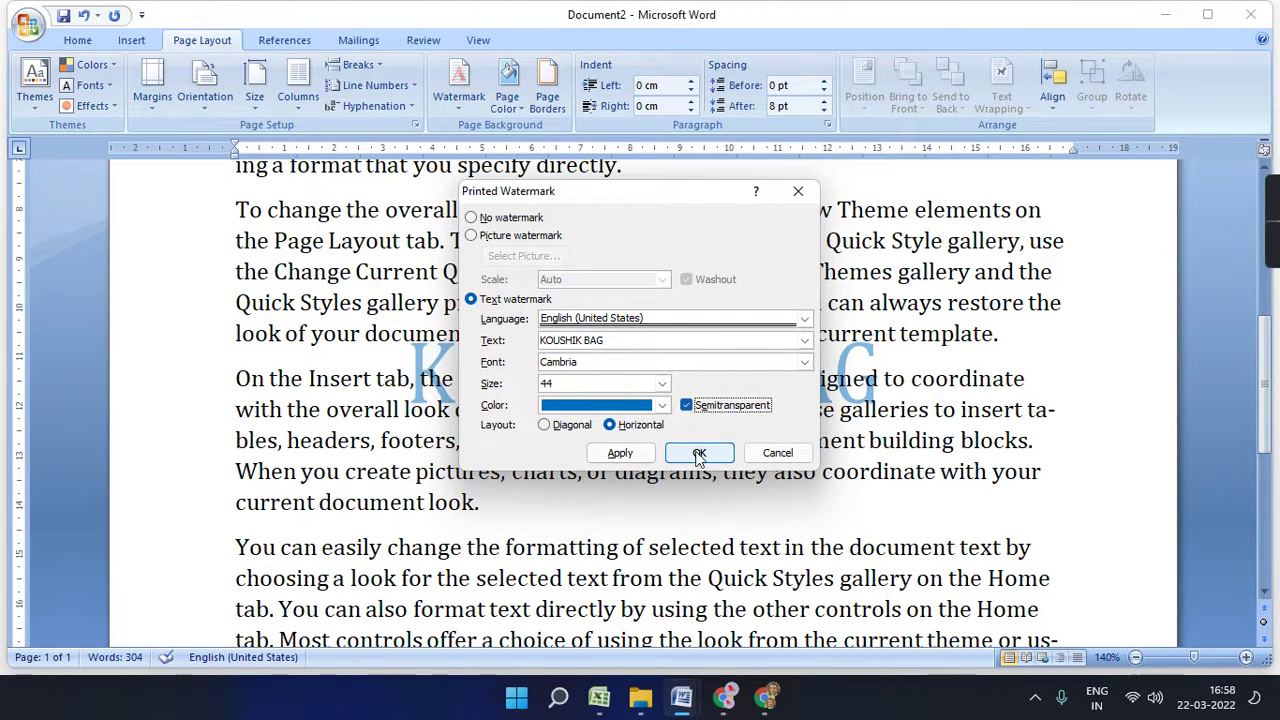
{"action": "left_click", "coordinate": [699, 453]}
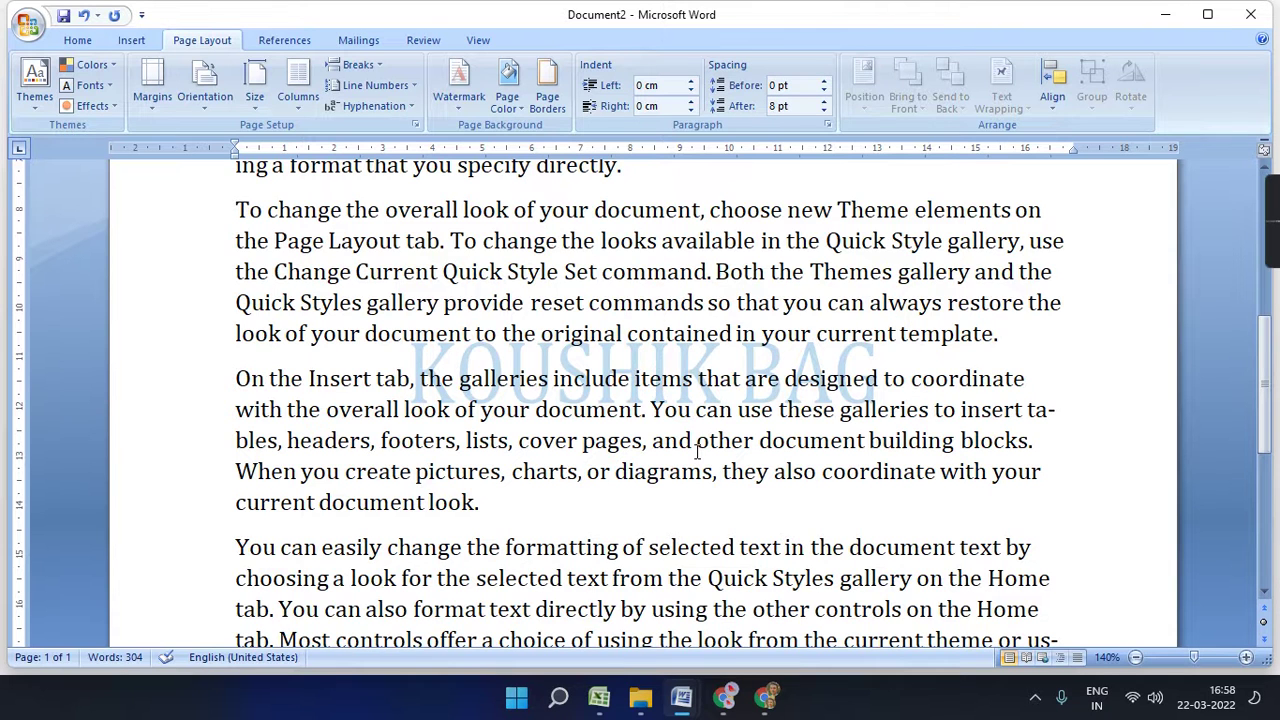
{"action": "key", "text": "ctrl+a"}
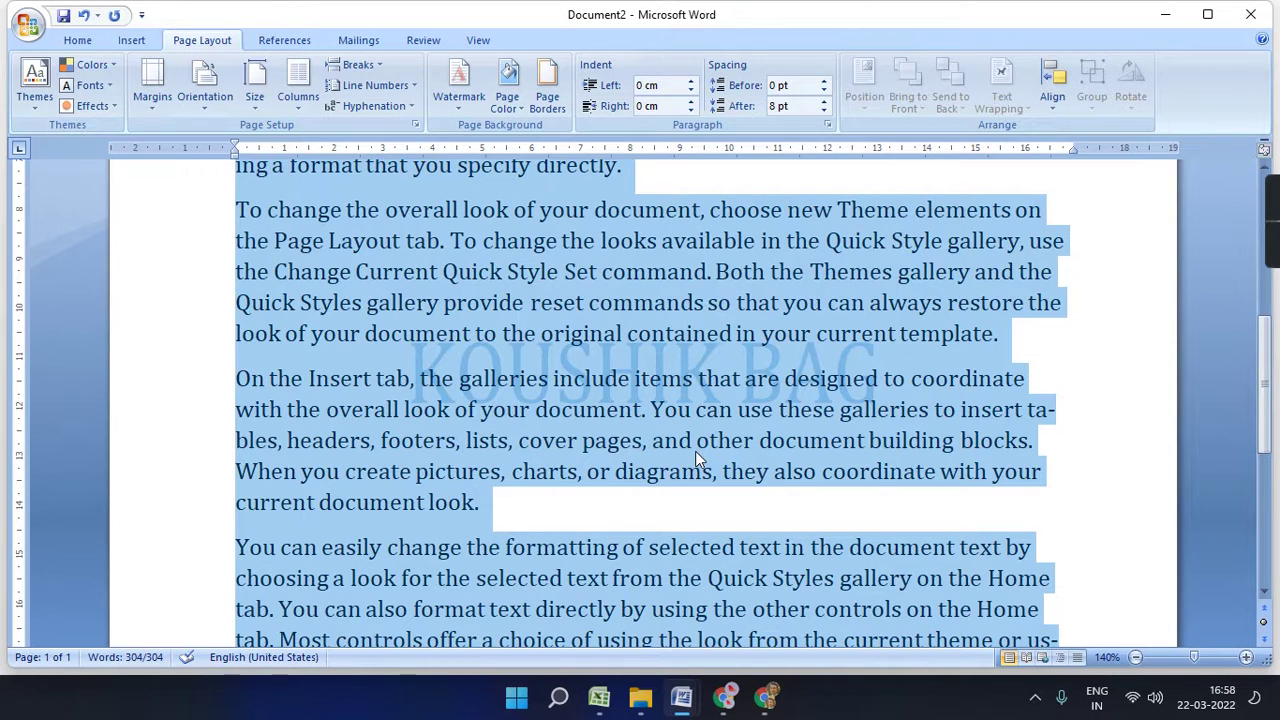
- Choose the image multy learn copy as a picture watermark
{"action": "left_click", "coordinate": [458, 88]}
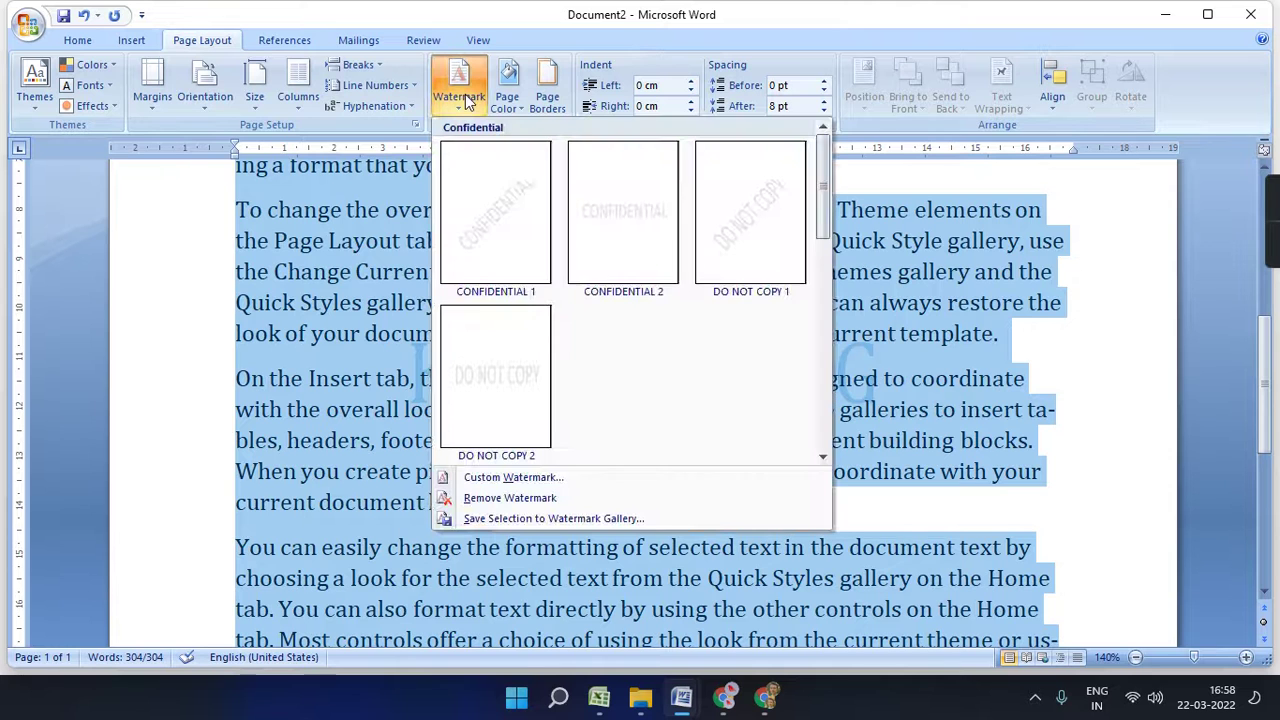
{"action": "left_click", "coordinate": [512, 478]}
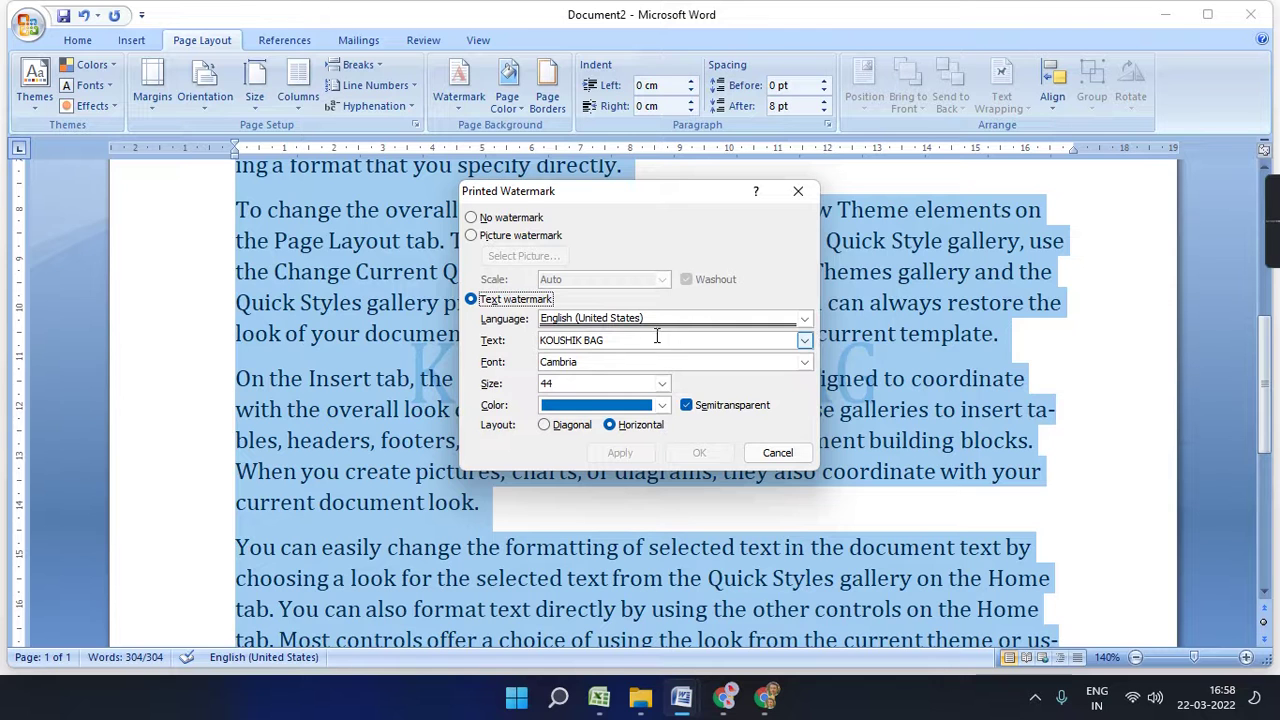
{"action": "left_click", "coordinate": [471, 235]}
{"action": "left_click", "coordinate": [521, 256]}
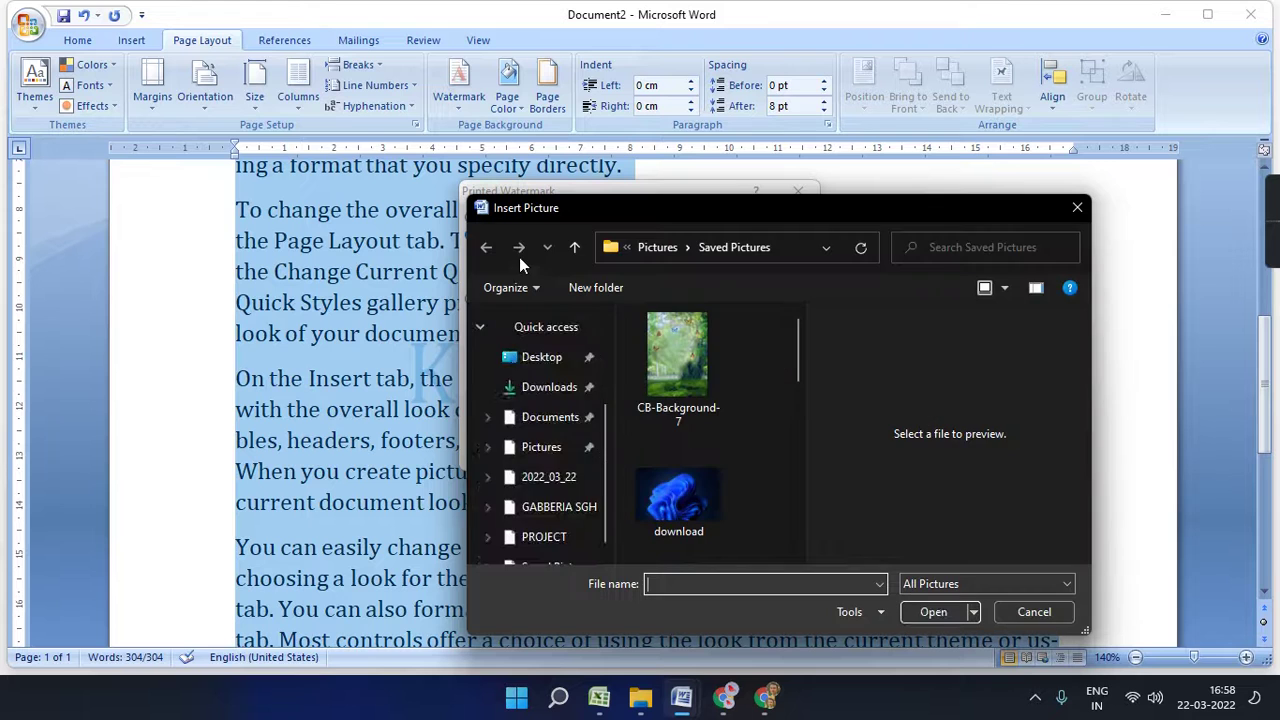
{"action": "left_click_drag", "start_coordinate": [795, 361], "coordinate": [796, 530]}
{"action": "left_click_drag", "start_coordinate": [795, 528], "coordinate": [797, 506]}
{"action": "left_click", "coordinate": [633, 375]}
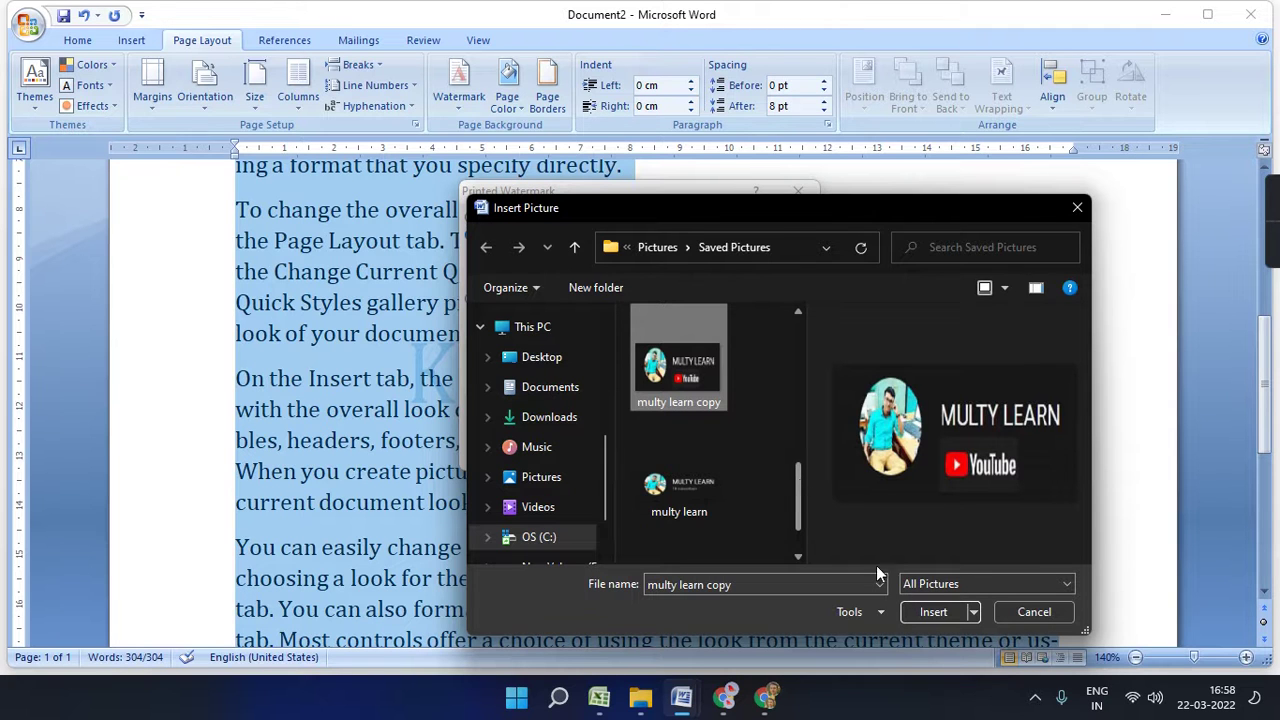
{"action": "left_click", "coordinate": [933, 610]}
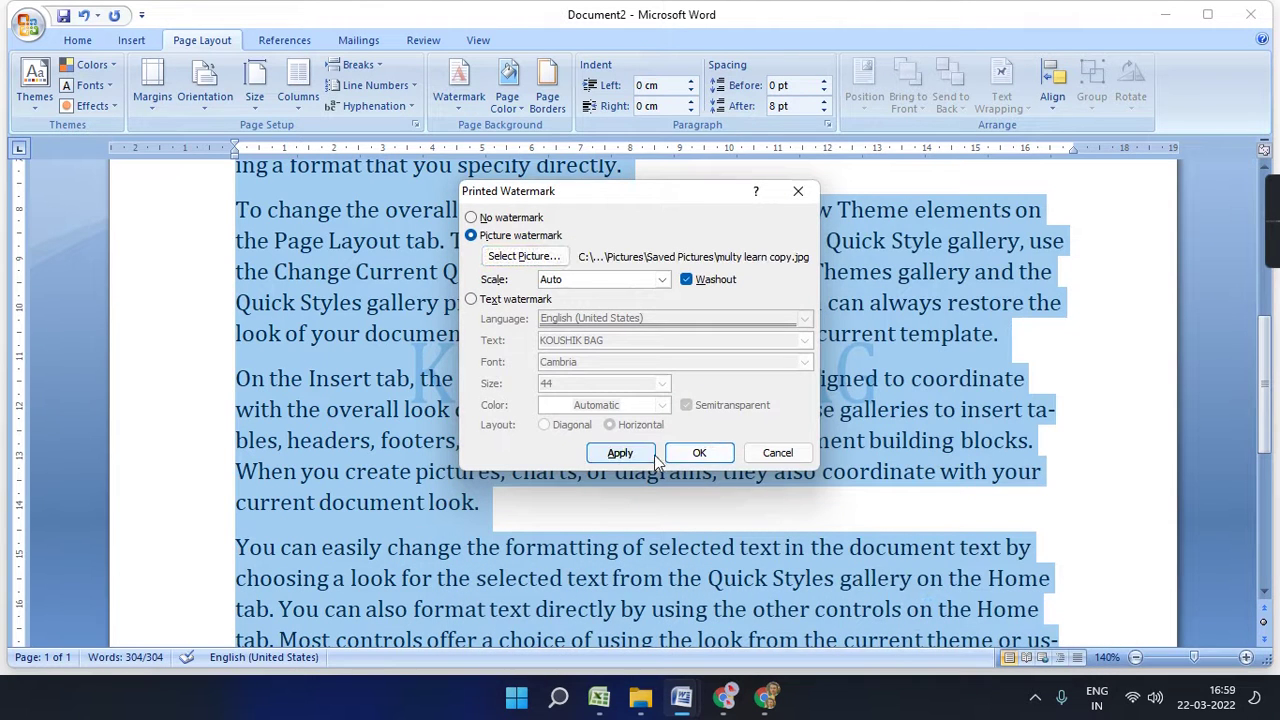
- Apply the picture watermark with washout turned off
{"action": "left_click", "coordinate": [687, 280]}
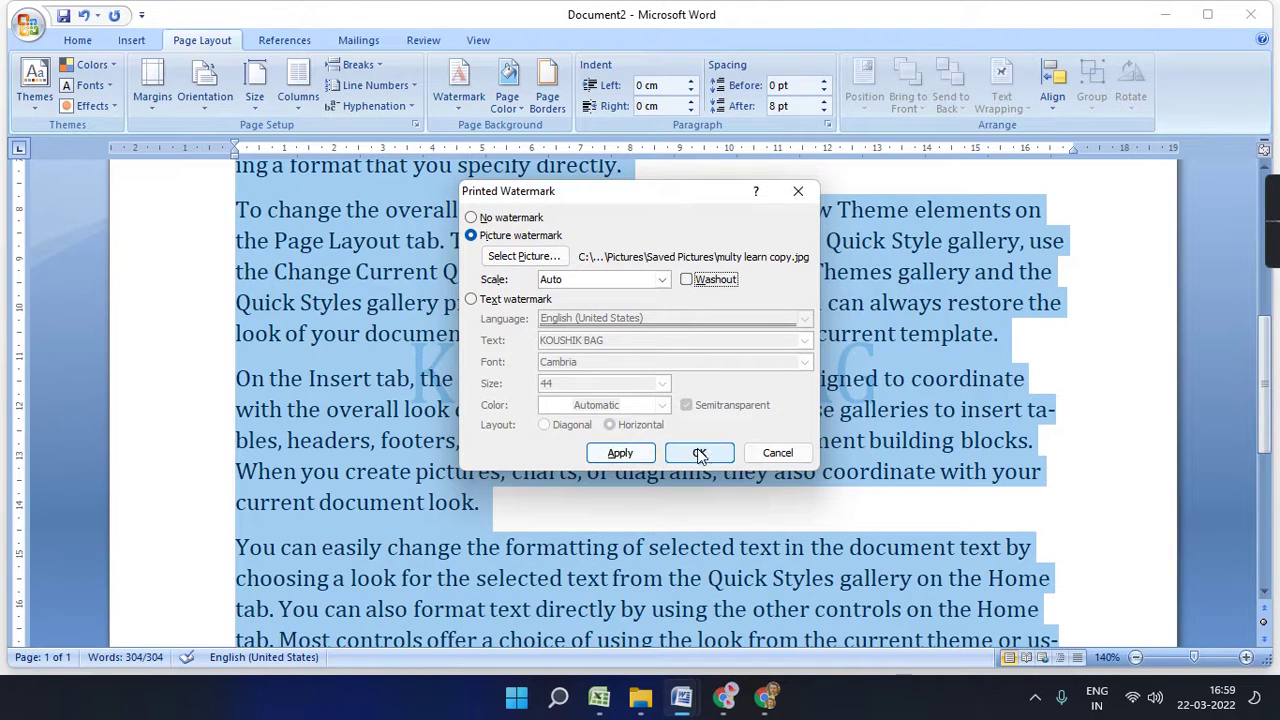
{"action": "left_click", "coordinate": [699, 452]}
{"action": "left_click", "coordinate": [822, 476]}
{"action": "scroll", "coordinate": [640, 400], "scroll_direction": "up", "scroll_amount": 3}
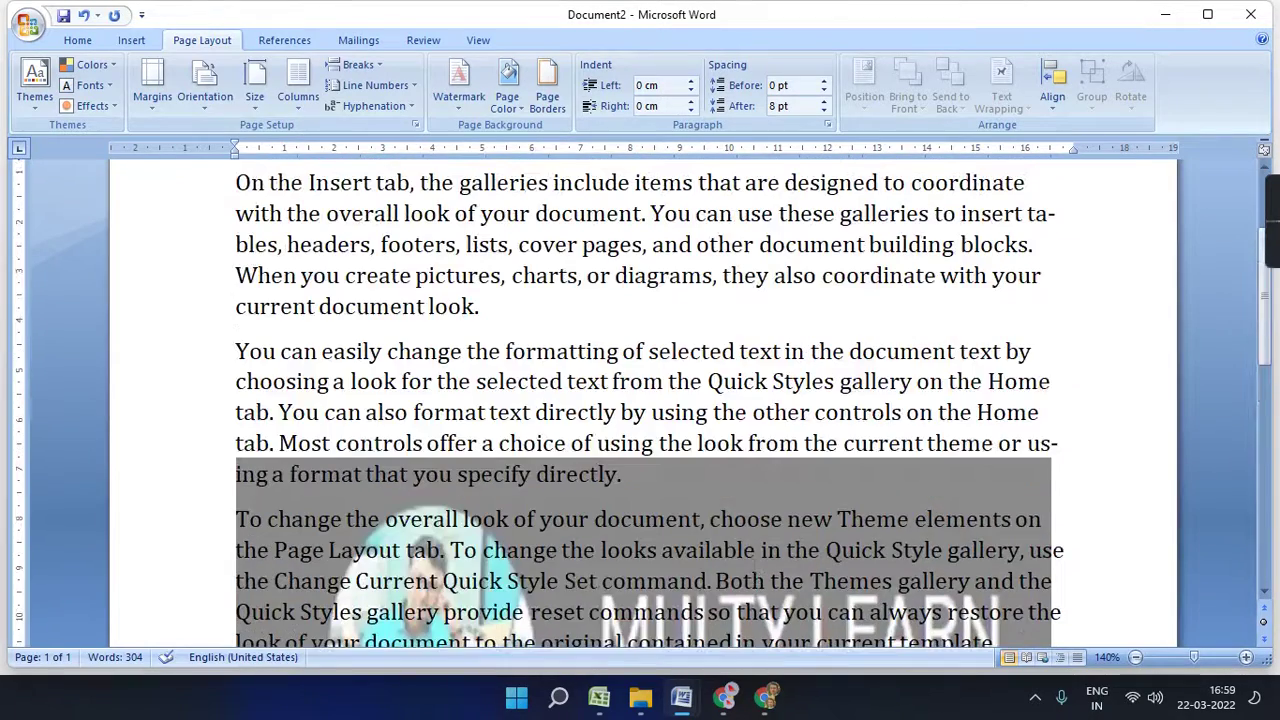
{"action": "scroll", "coordinate": [640, 400], "scroll_direction": "down", "scroll_amount": 4}
- Turn washout back on so the picture watermark appears faded
{"action": "left_click", "coordinate": [458, 82]}
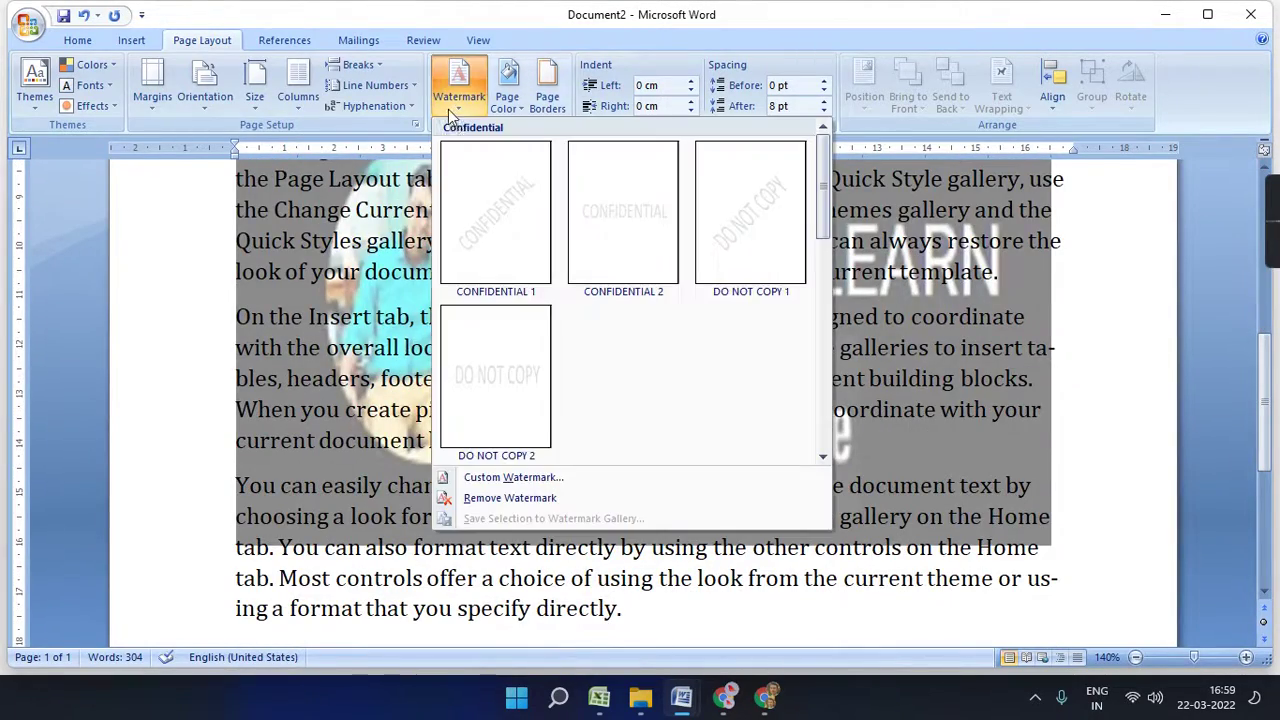
{"action": "left_click", "coordinate": [551, 479]}
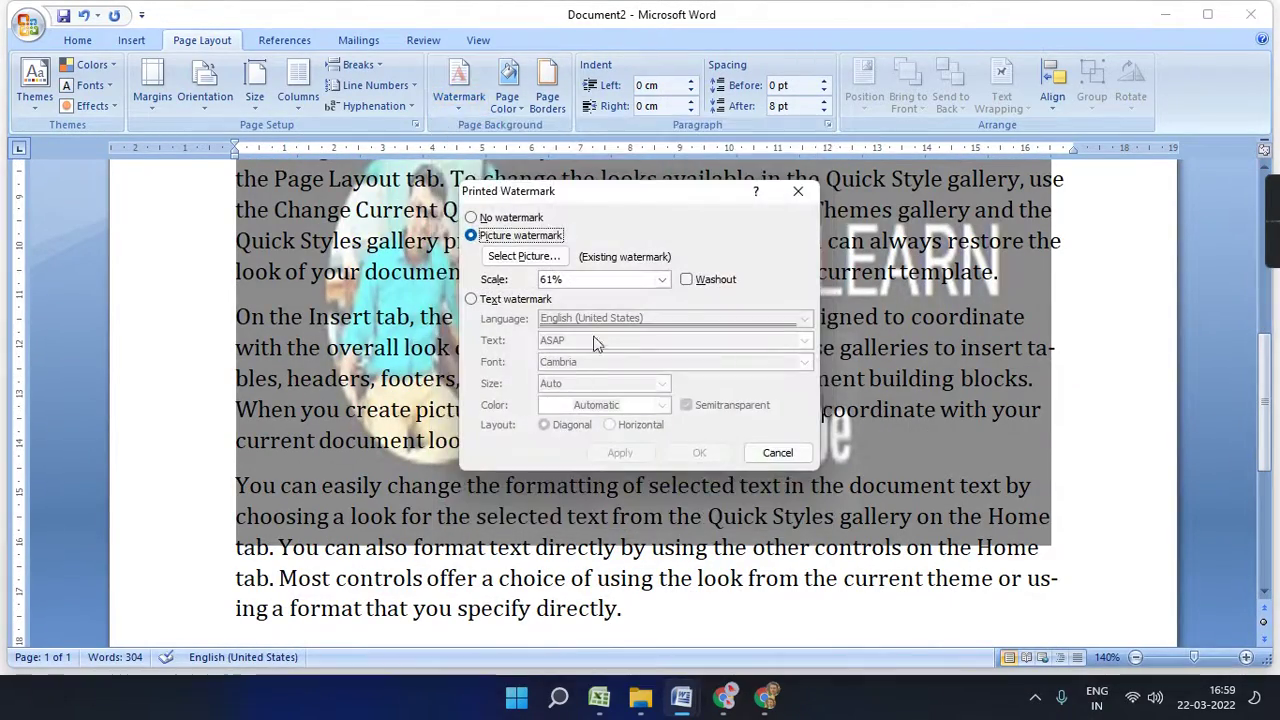
{"action": "left_click", "coordinate": [686, 280]}
{"action": "left_click", "coordinate": [699, 453]}
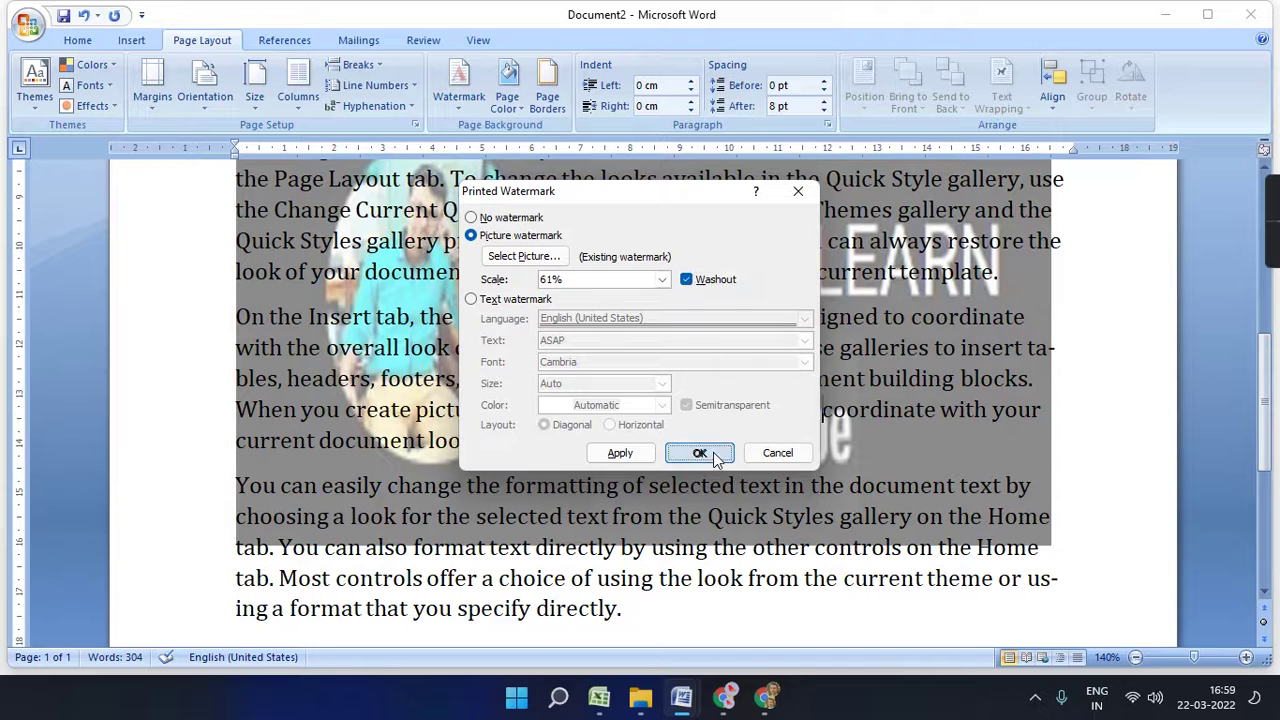
{"action": "scroll", "coordinate": [779, 463], "scroll_direction": "up", "scroll_amount": 3}
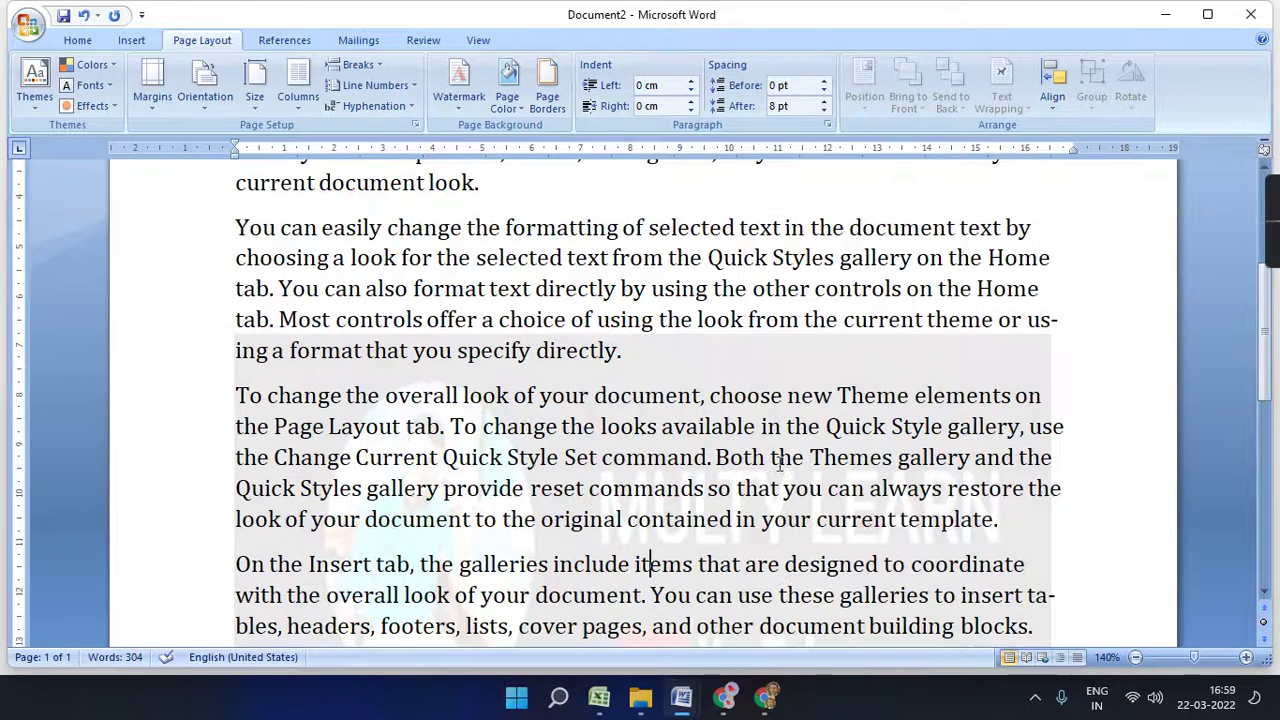
{"action": "scroll", "coordinate": [779, 463], "scroll_direction": "down", "scroll_amount": 2}
{"action": "scroll", "coordinate": [779, 463], "scroll_direction": "down", "scroll_amount": 2}
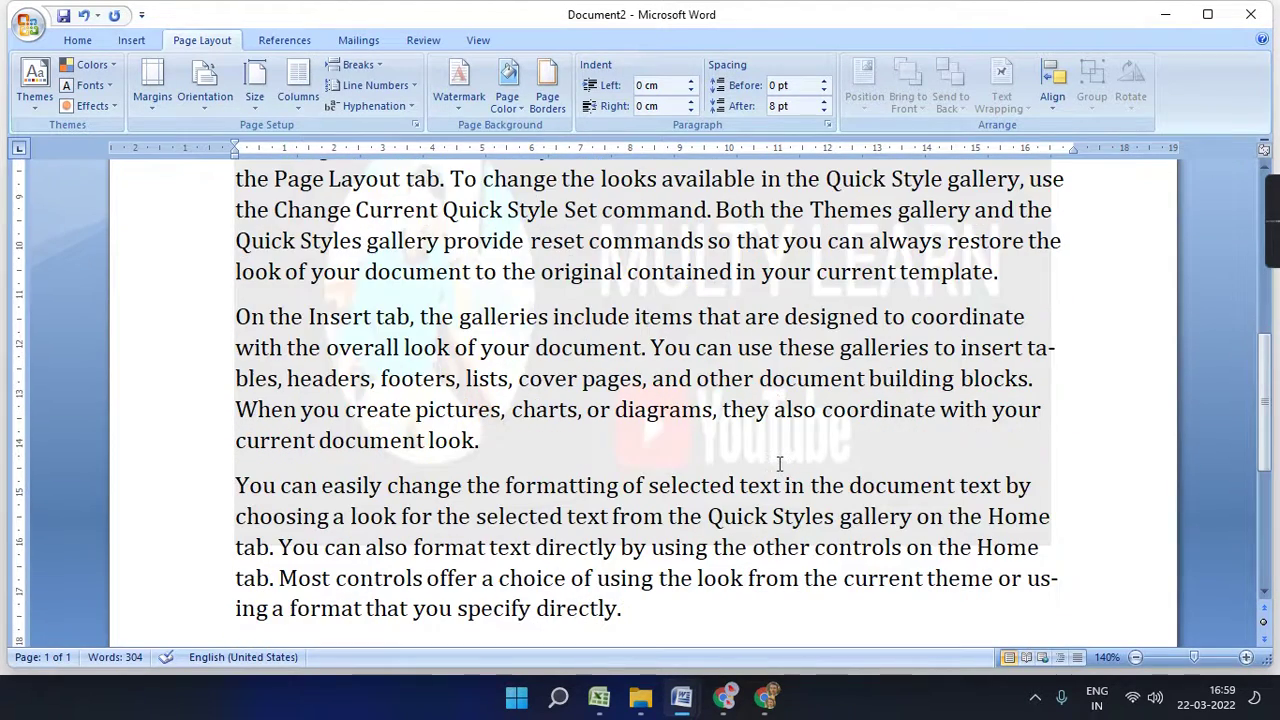
{"action": "left_click", "coordinate": [472, 108]}
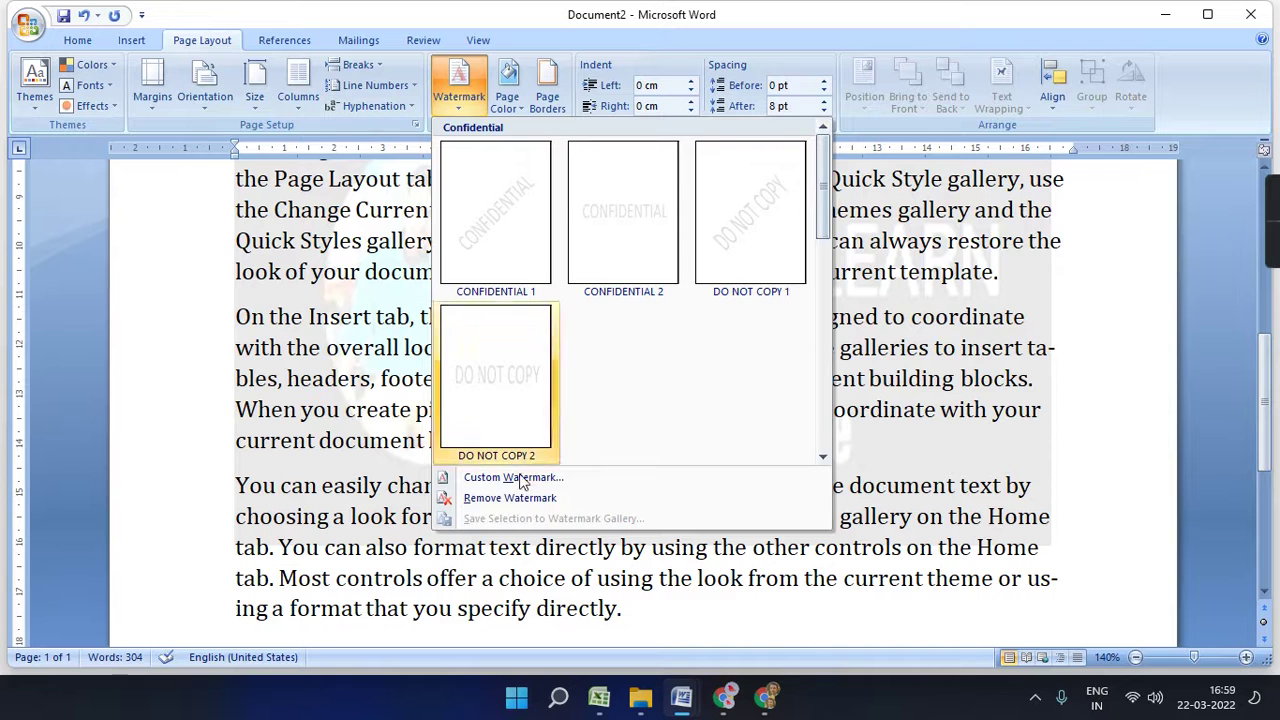
- Swap the picture for a diagonal text watermark of the person's name, then select all text
{"action": "left_click", "coordinate": [505, 477]}
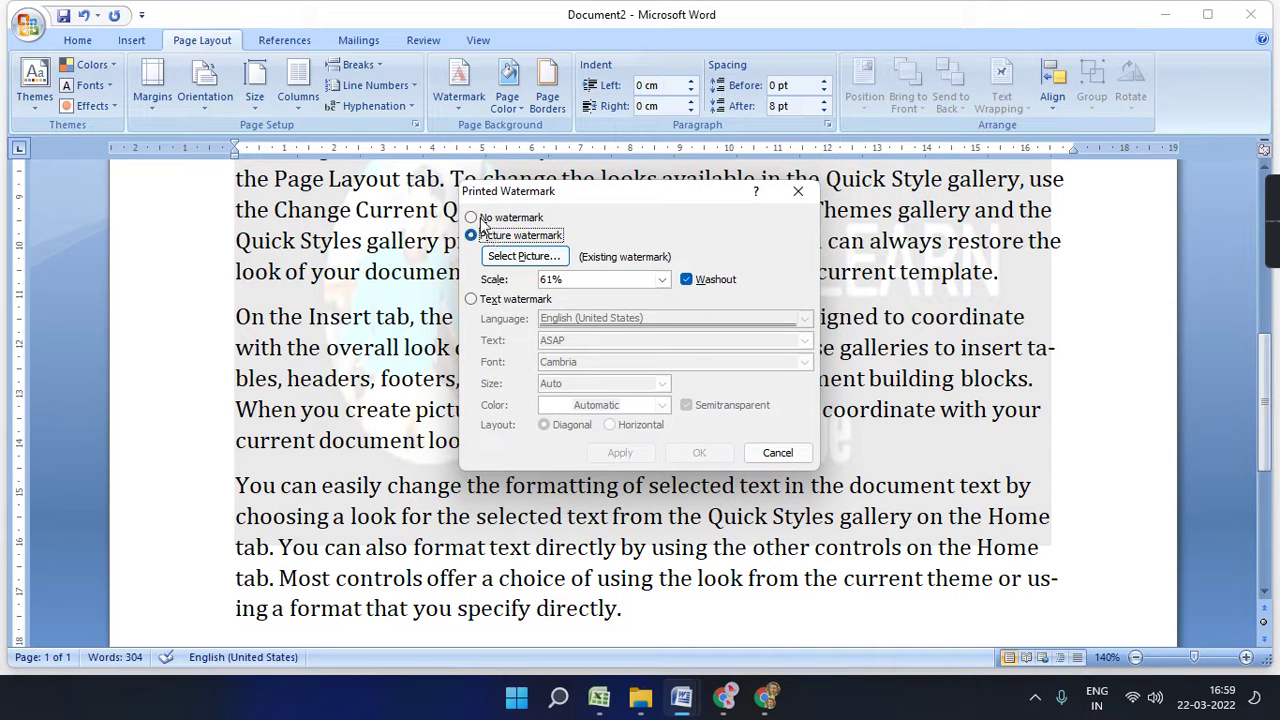
{"action": "left_click", "coordinate": [479, 217]}
{"action": "left_click", "coordinate": [498, 300]}
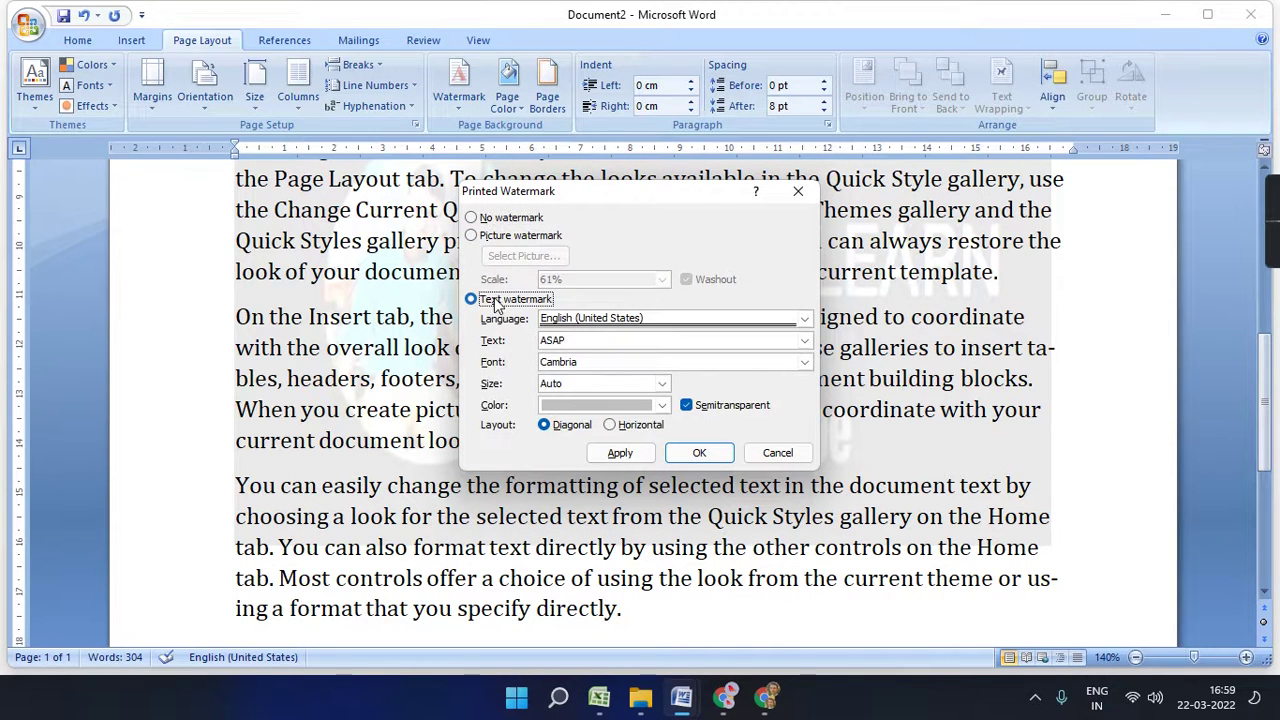
{"action": "double_click", "coordinate": [628, 340]}
{"action": "type", "text": "KOUSHIK"}
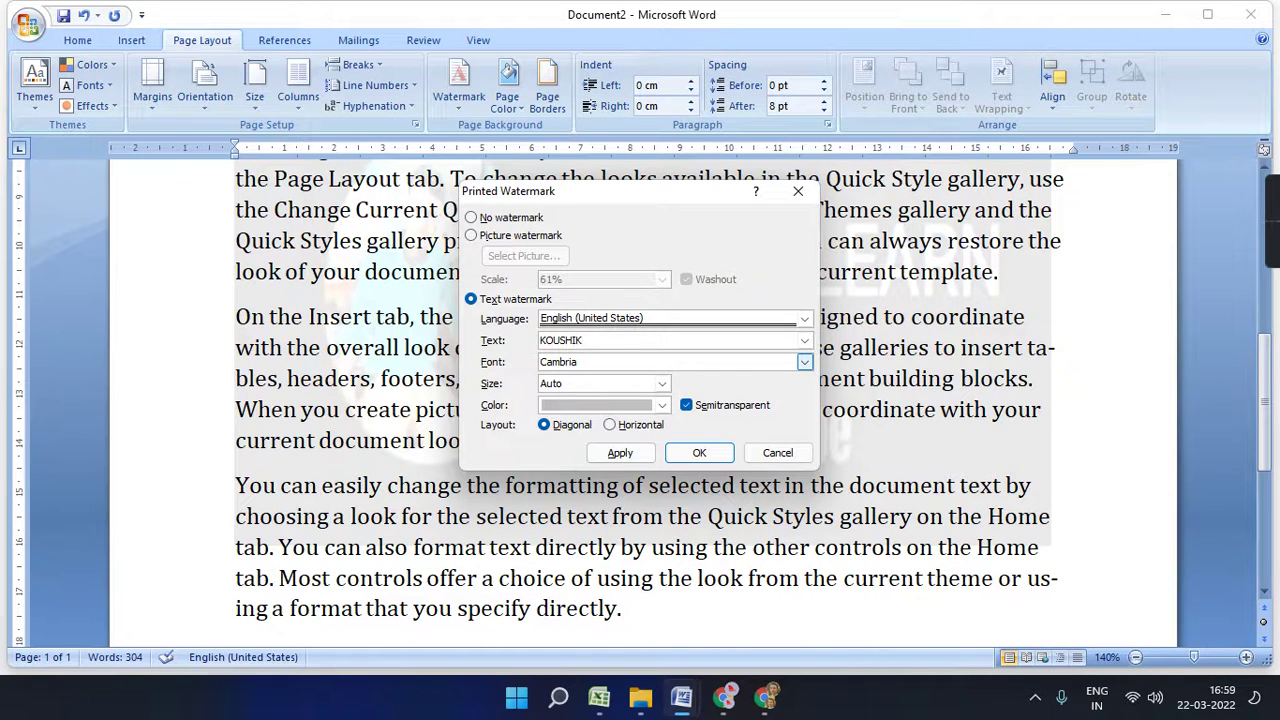
{"action": "left_click", "coordinate": [714, 458]}
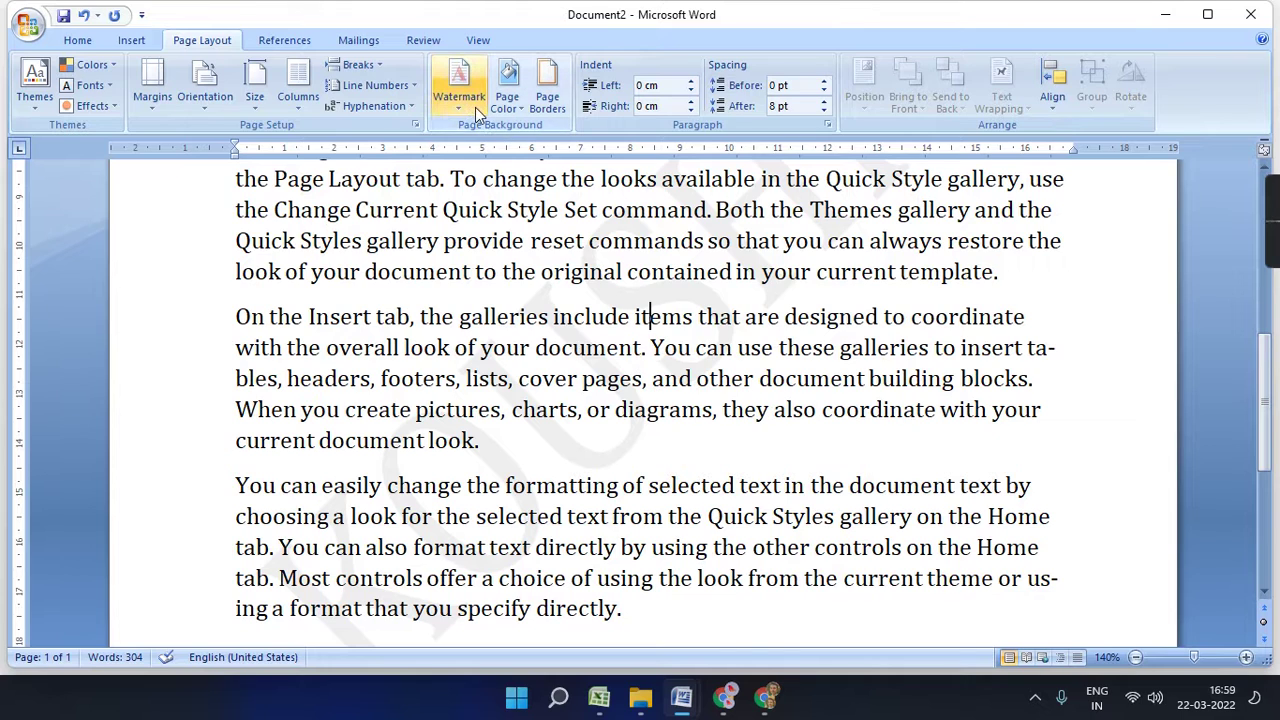
{"action": "key", "text": "ctrl+a"}
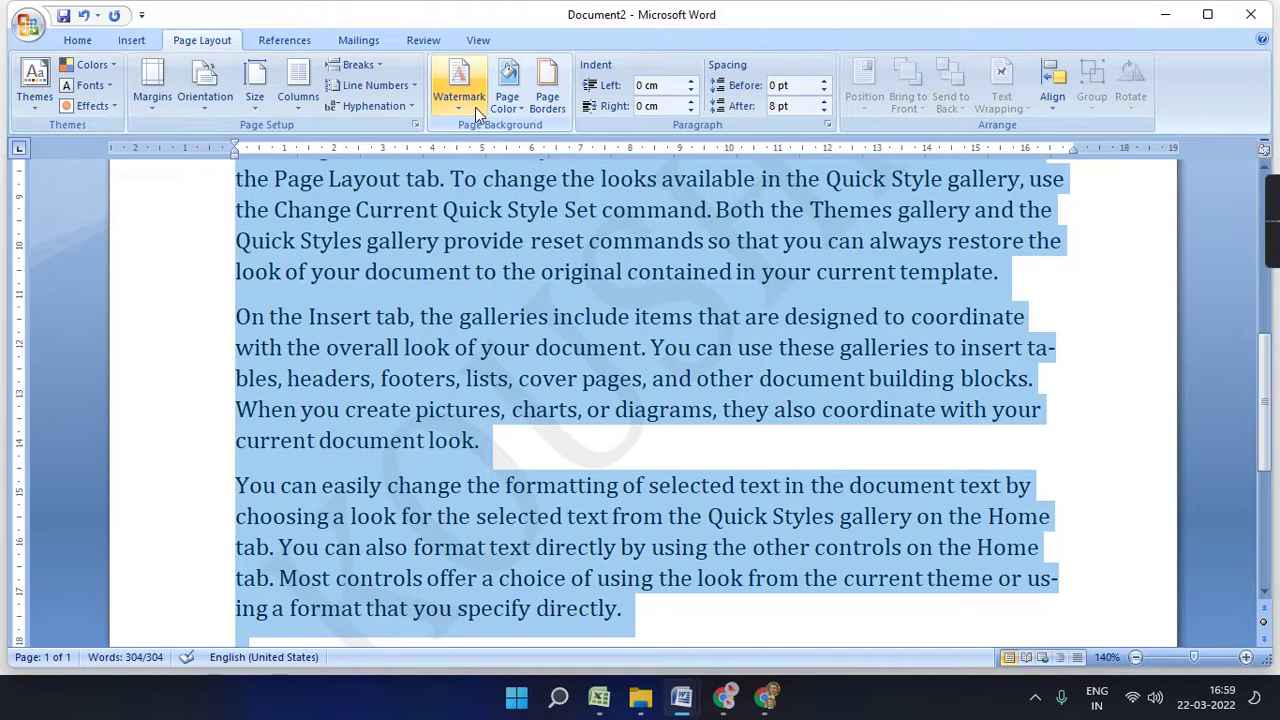
- Fill the page background with Gold, Accent 4, Lighter 60%
{"action": "left_click", "coordinate": [508, 101]}
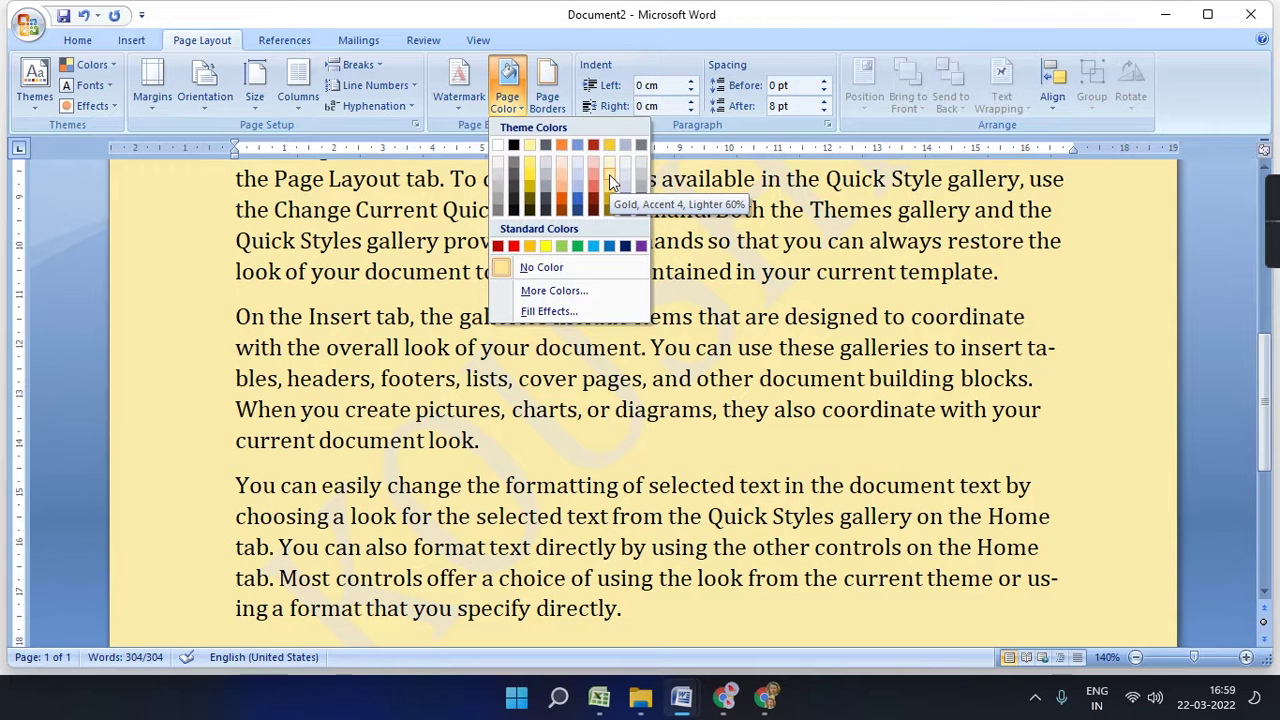
{"action": "left_click", "coordinate": [609, 174]}
{"action": "key", "text": "ctrl+a"}
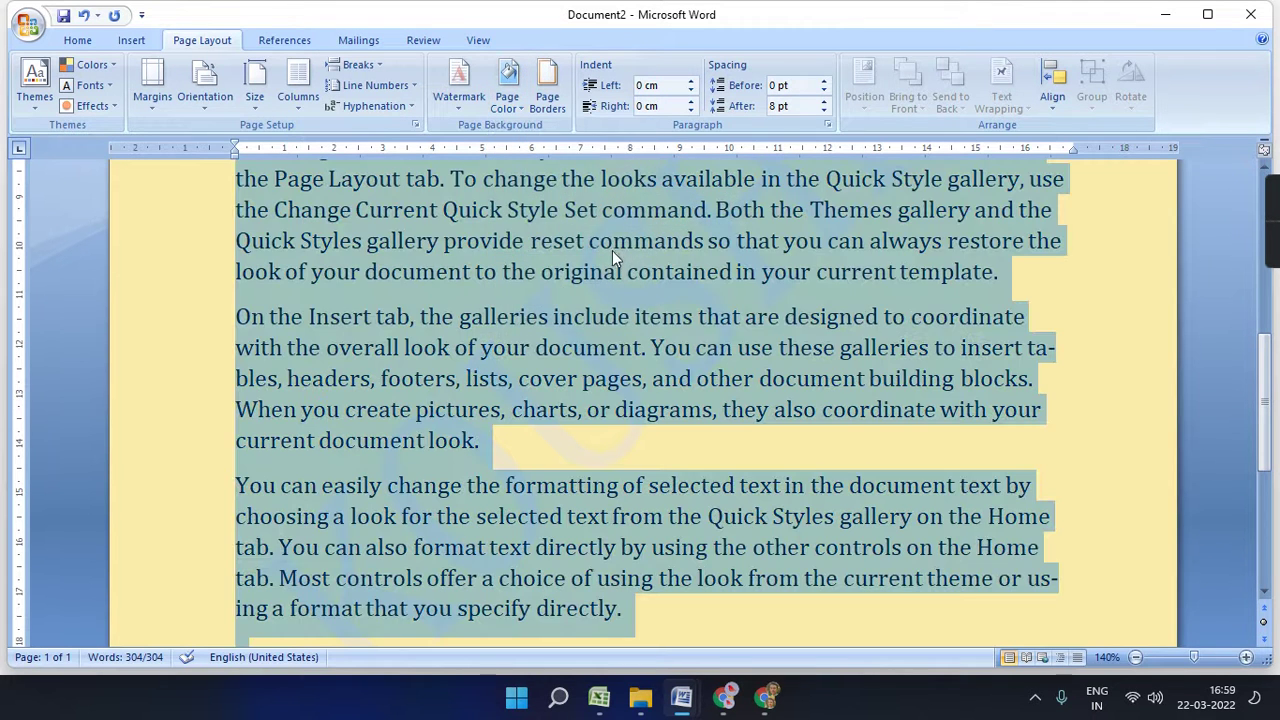
{"action": "left_click", "coordinate": [650, 411]}
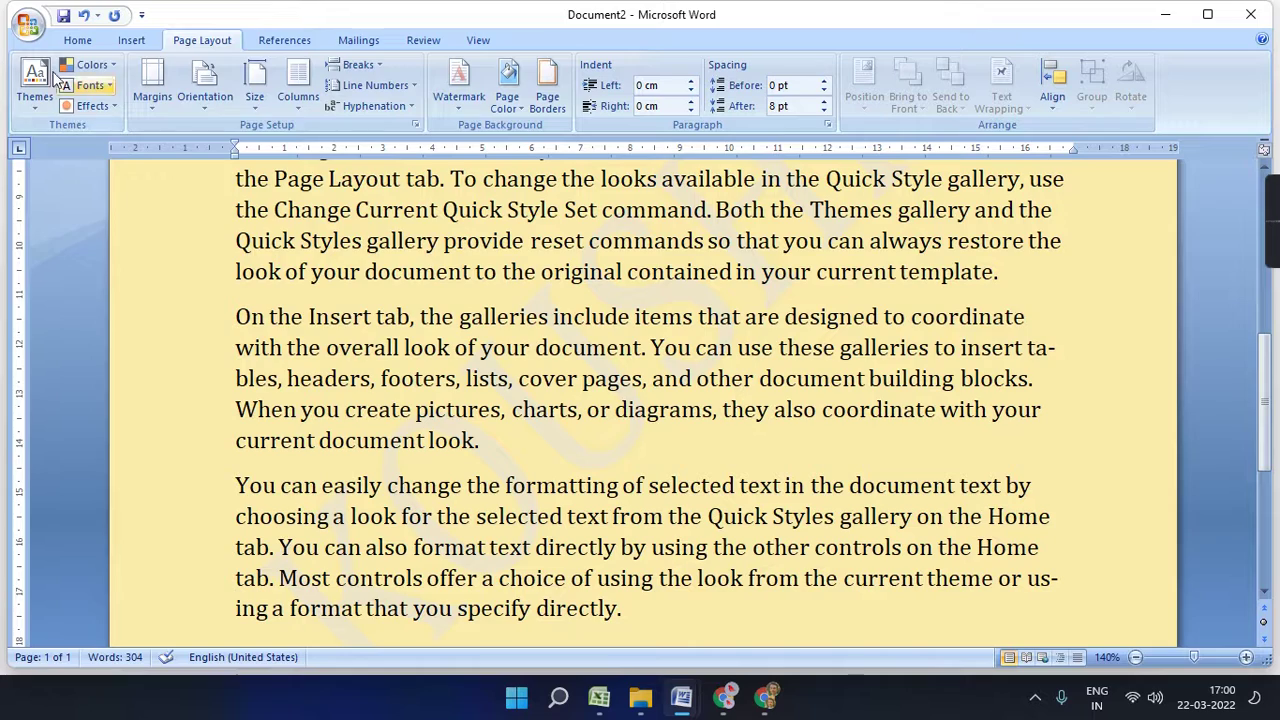
{"action": "left_click", "coordinate": [28, 27]}
- Check the page in full-size print preview, then return to the editable document
{"action": "mouse_move", "coordinate": [63, 237]}
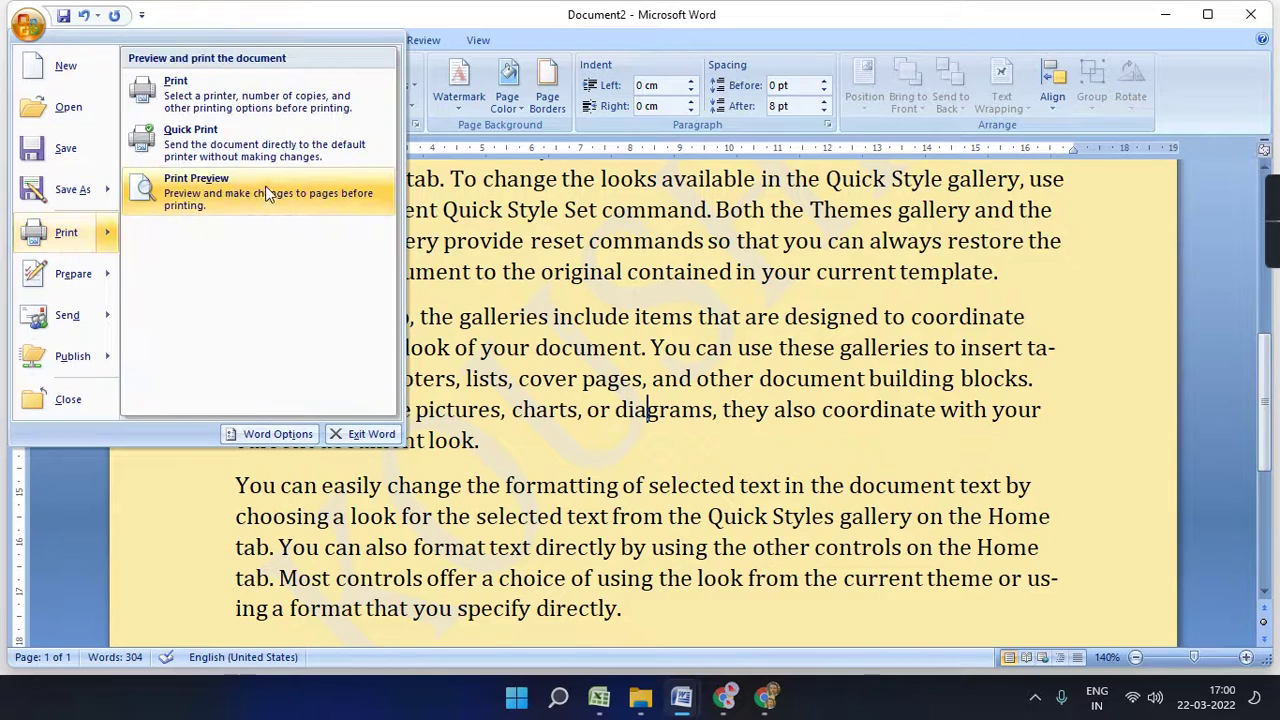
{"action": "left_click", "coordinate": [271, 194]}
{"action": "left_click", "coordinate": [690, 314]}
{"action": "scroll", "coordinate": [681, 312], "scroll_direction": "down", "scroll_amount": 4}
{"action": "scroll", "coordinate": [683, 305], "scroll_direction": "up", "scroll_amount": 5}
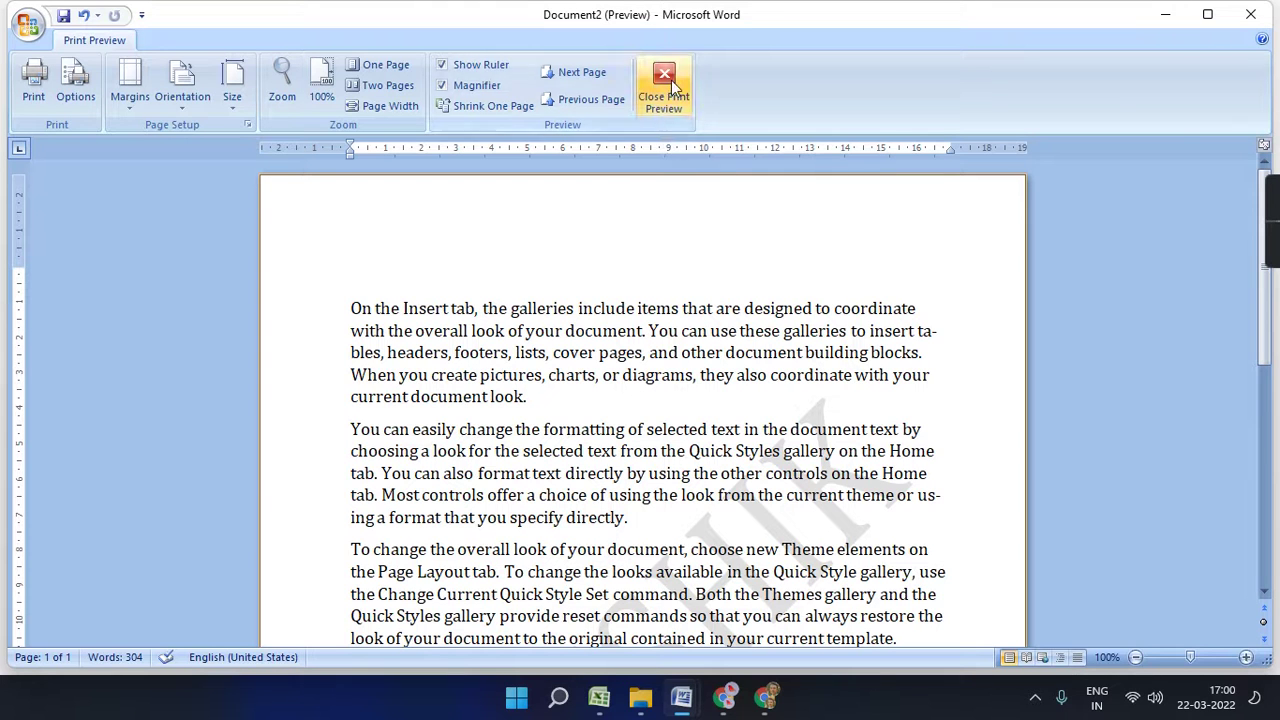
{"action": "left_click", "coordinate": [664, 88]}
{"action": "scroll", "coordinate": [637, 380], "scroll_direction": "up", "scroll_amount": 1}
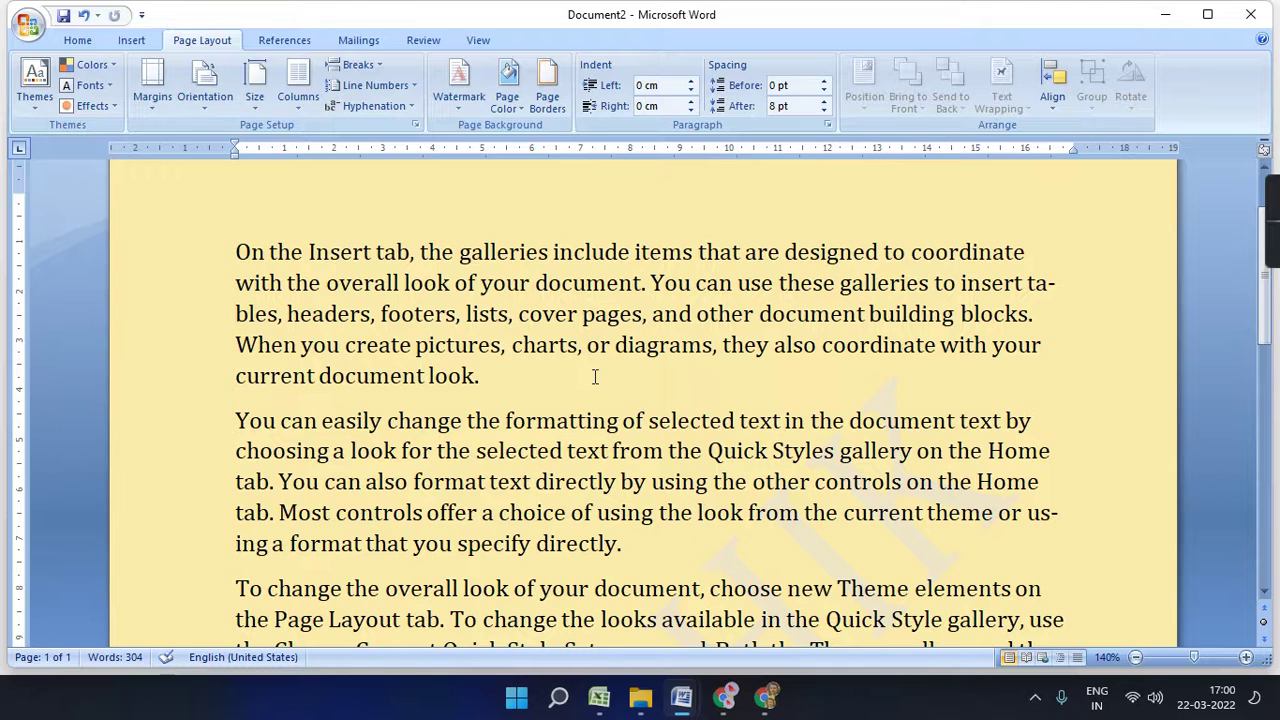
- Change the page background colour from gold to light blue
{"action": "left_click", "coordinate": [507, 95]}
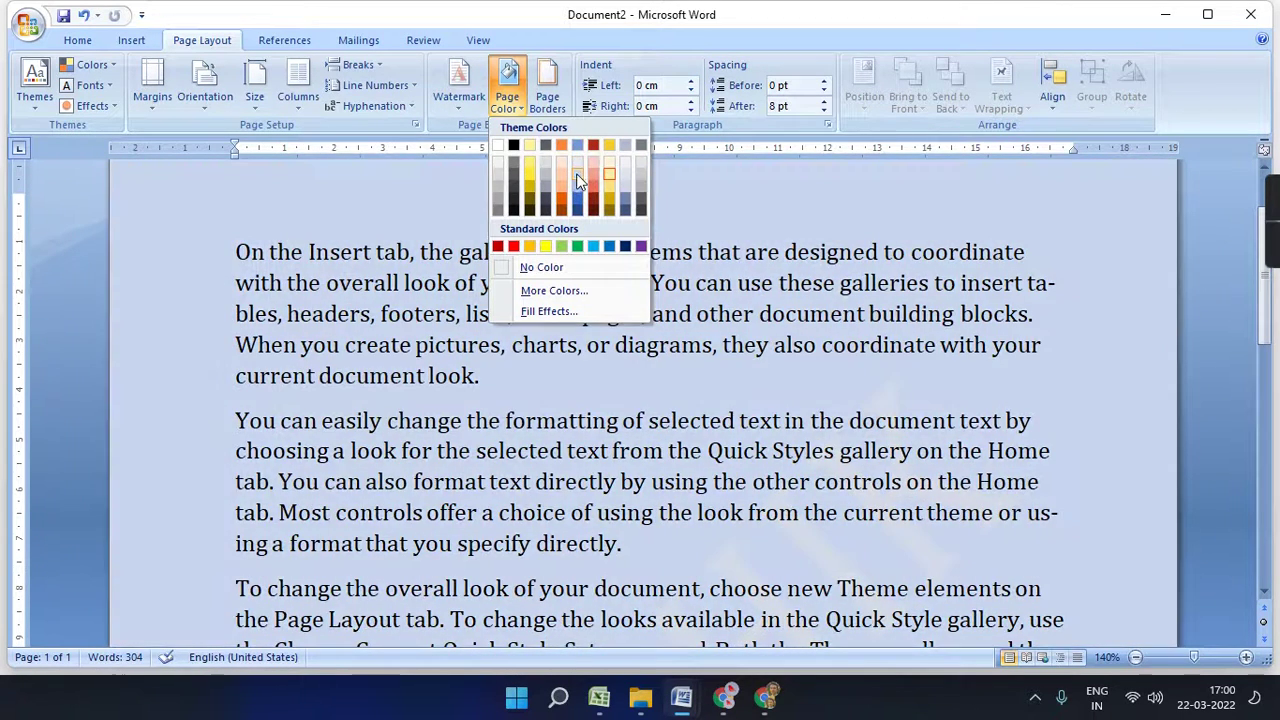
{"action": "left_click", "coordinate": [576, 173]}
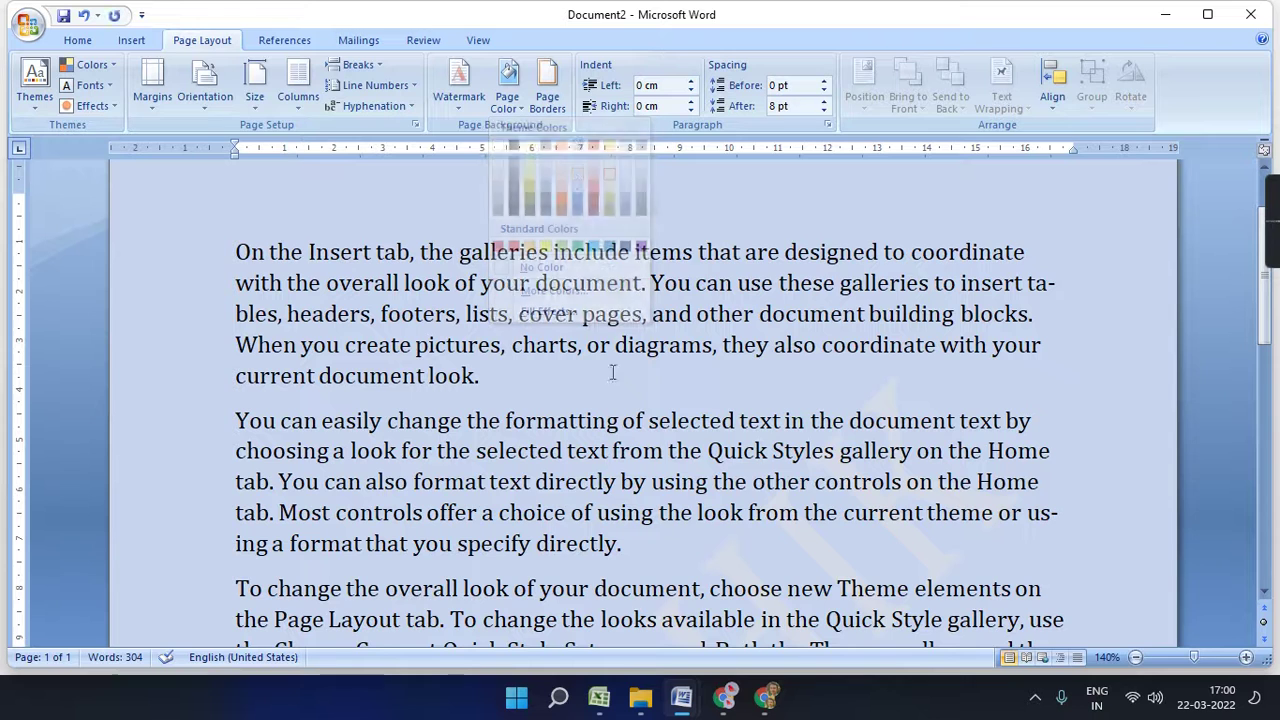
{"action": "left_click", "coordinate": [517, 108]}
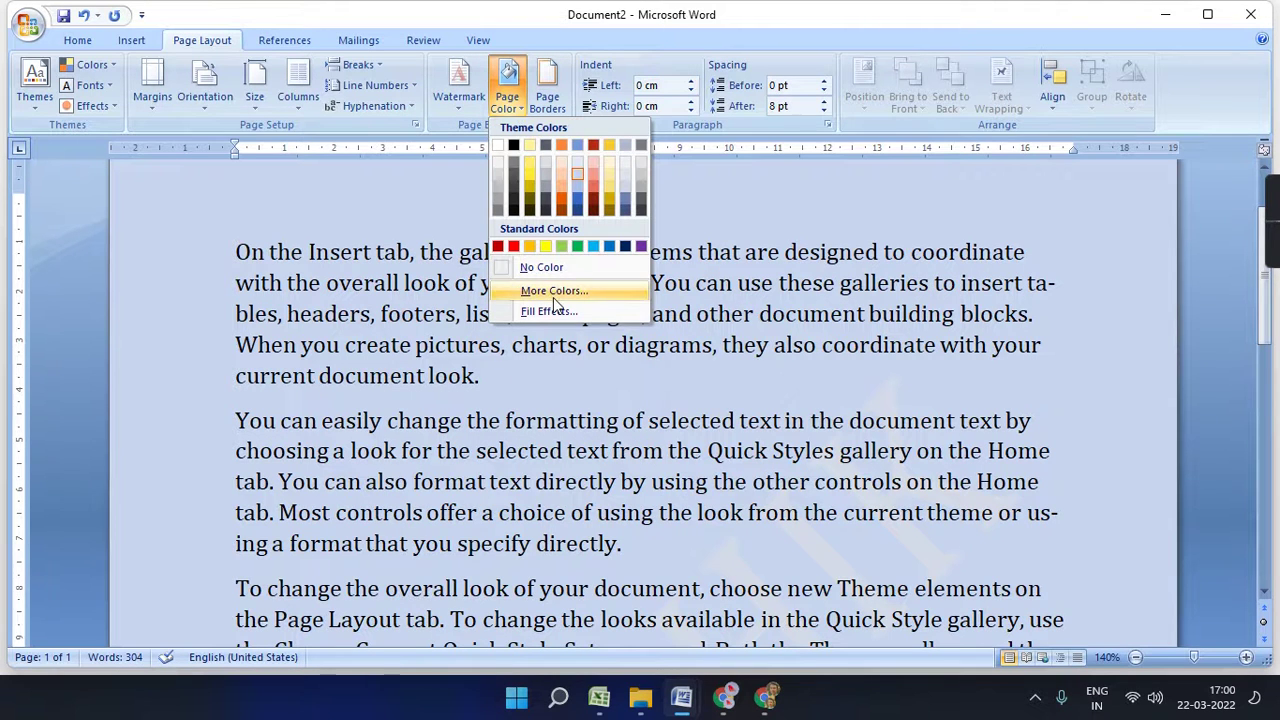
- Browse the Texture and Pattern fill effects without changes, then open Page Borders from the first paragraph
{"action": "left_click", "coordinate": [590, 316]}
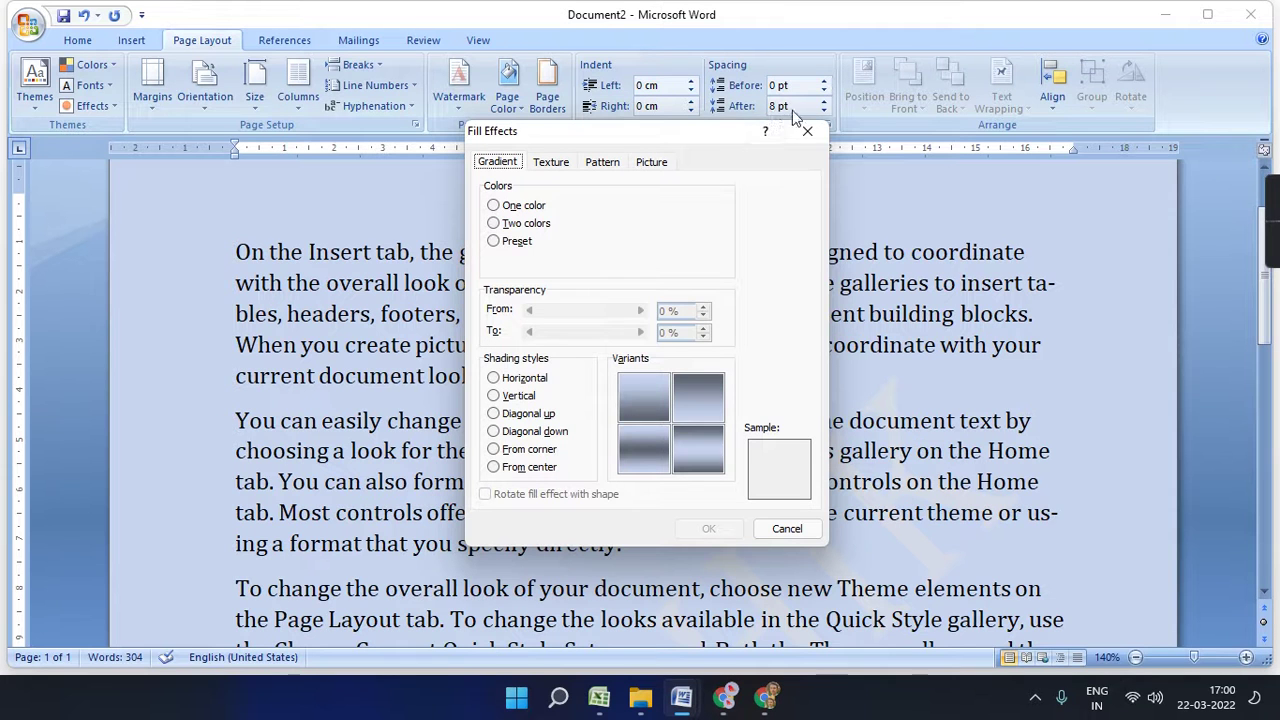
{"action": "left_click", "coordinate": [551, 162]}
{"action": "left_click", "coordinate": [604, 162]}
{"action": "left_click", "coordinate": [805, 131]}
{"action": "left_click", "coordinate": [617, 392]}
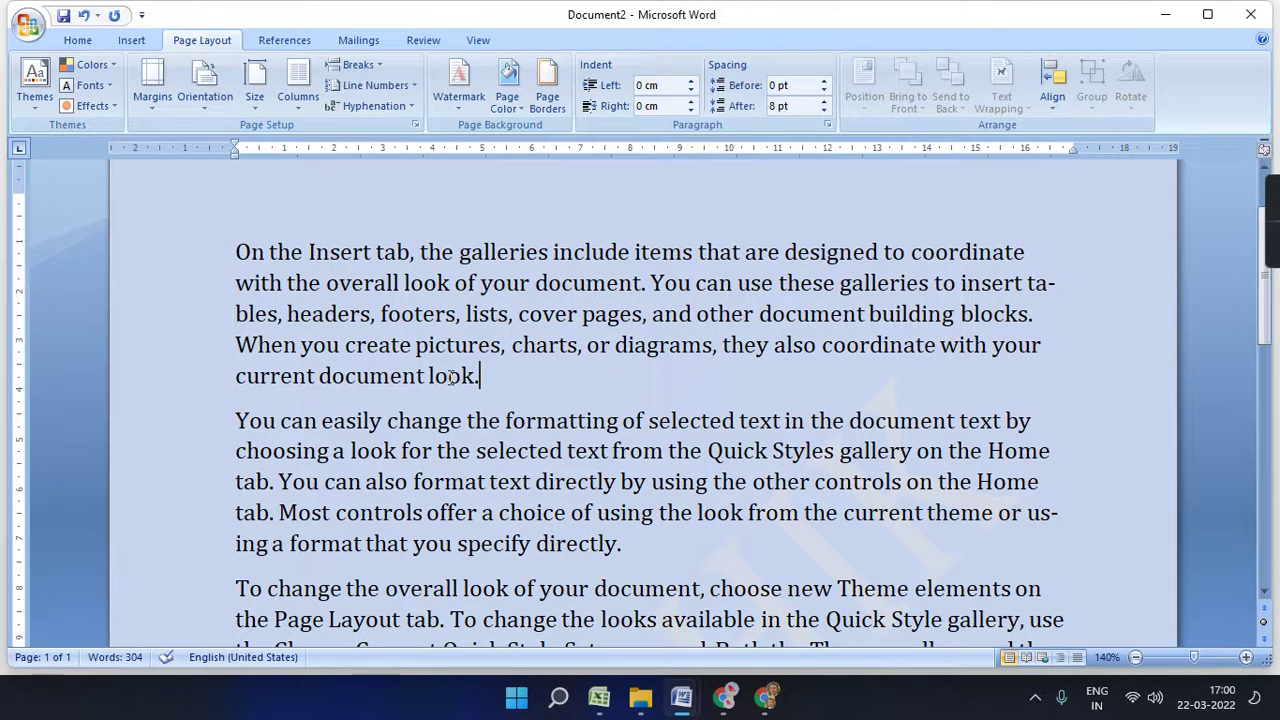
{"action": "left_click", "coordinate": [547, 95]}
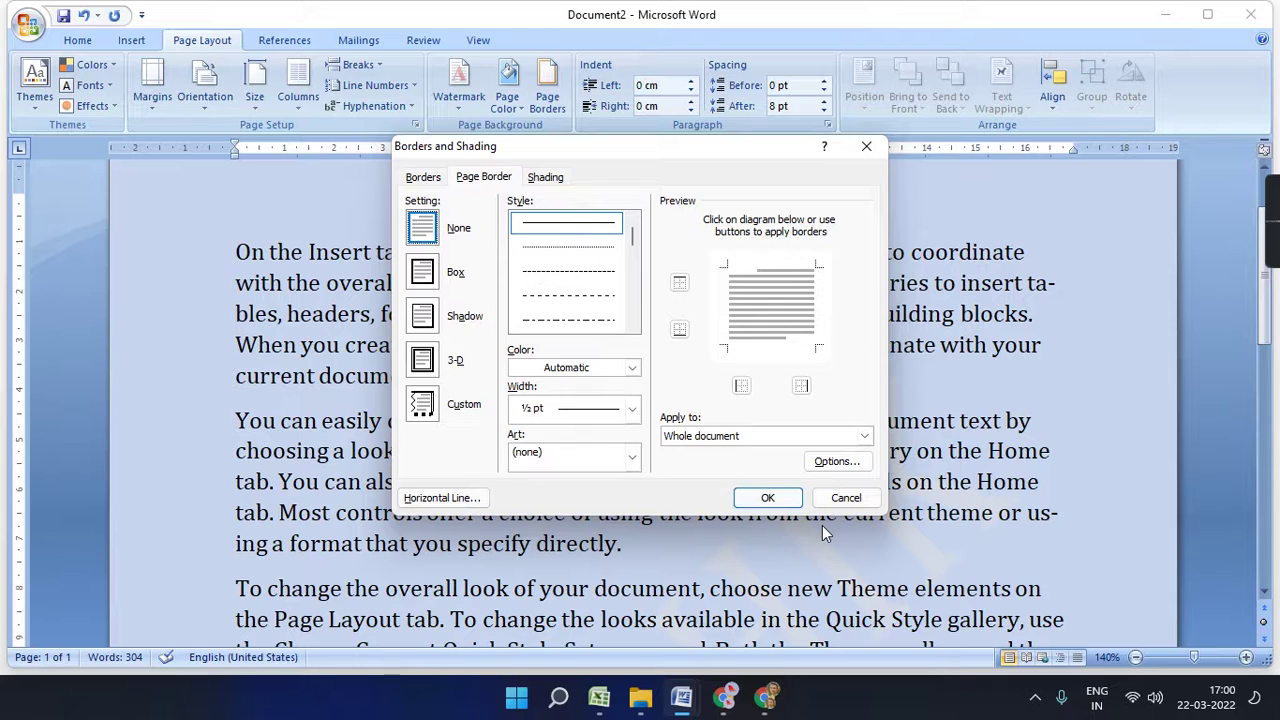
- Compare the Borders, Page Border and Shading tabs of Borders and Shading
{"action": "left_click", "coordinate": [422, 177]}
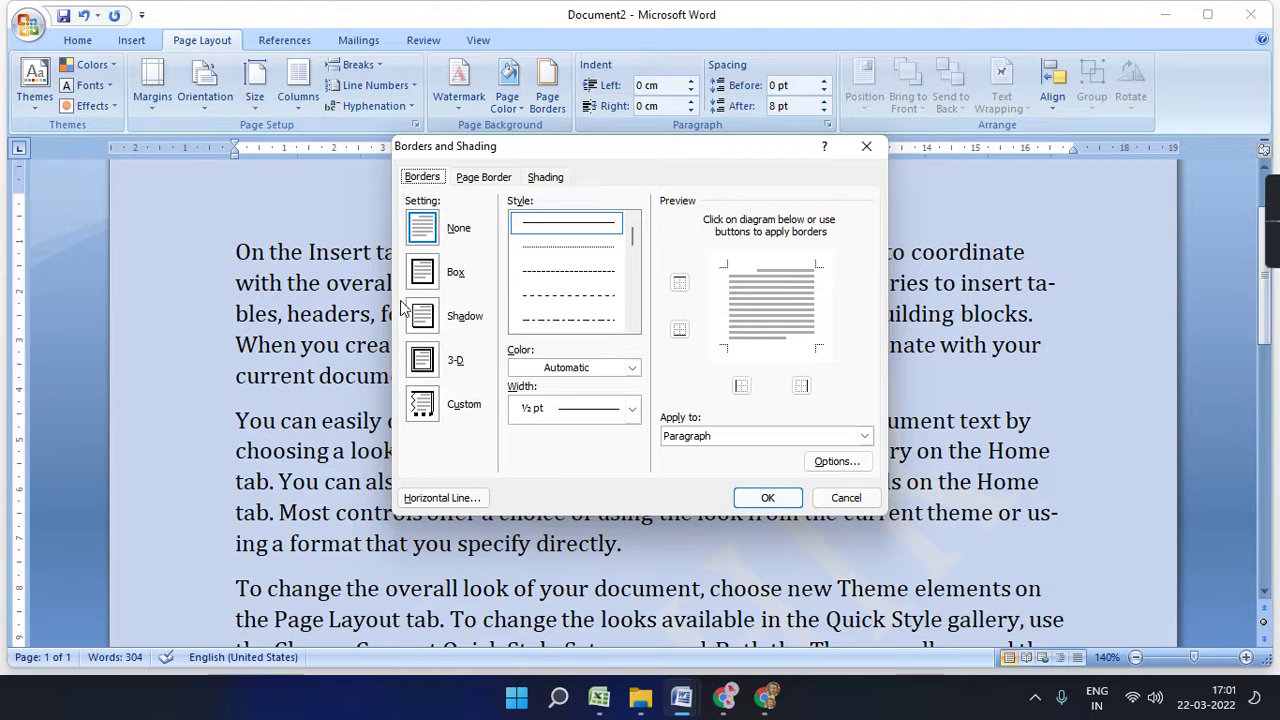
{"action": "left_click", "coordinate": [466, 180]}
{"action": "left_click", "coordinate": [428, 180]}
{"action": "left_click", "coordinate": [492, 182]}
{"action": "left_click", "coordinate": [545, 178]}
{"action": "left_click", "coordinate": [421, 177]}
- Give the first paragraph a 3-D thick double-line border, then undo it
{"action": "left_click", "coordinate": [433, 287]}
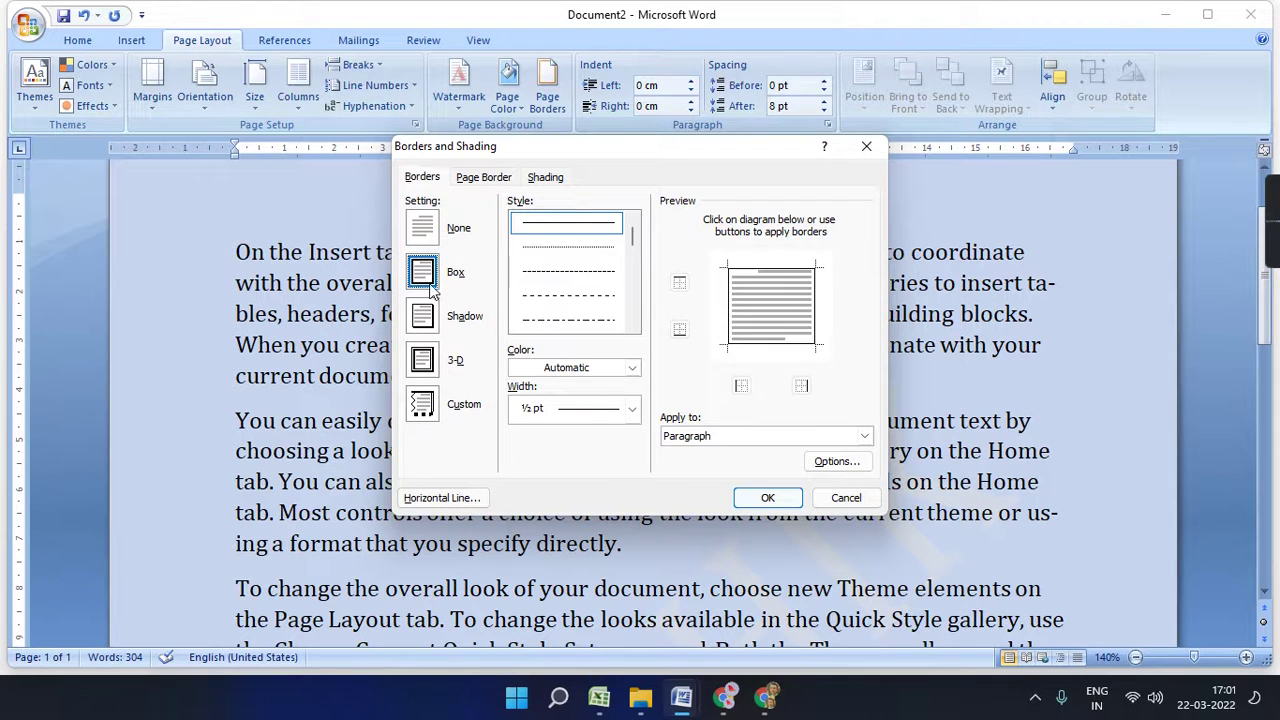
{"action": "left_click", "coordinate": [428, 325]}
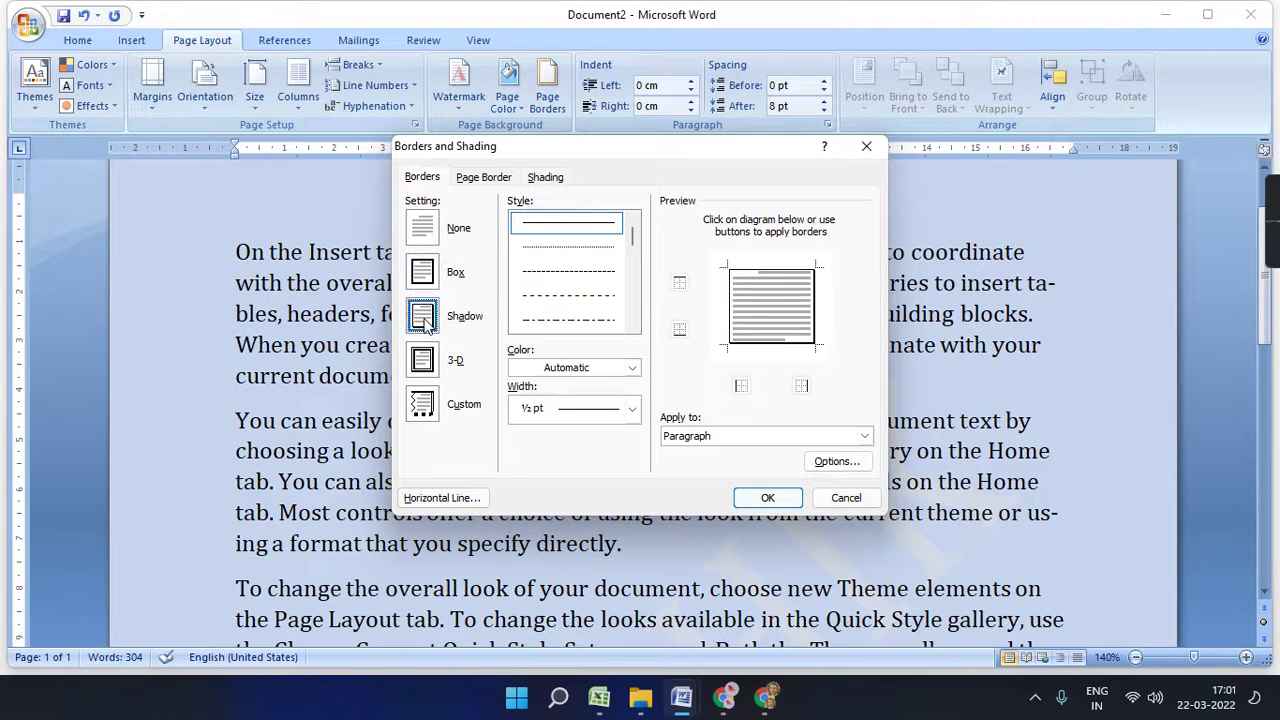
{"action": "left_click", "coordinate": [430, 372]}
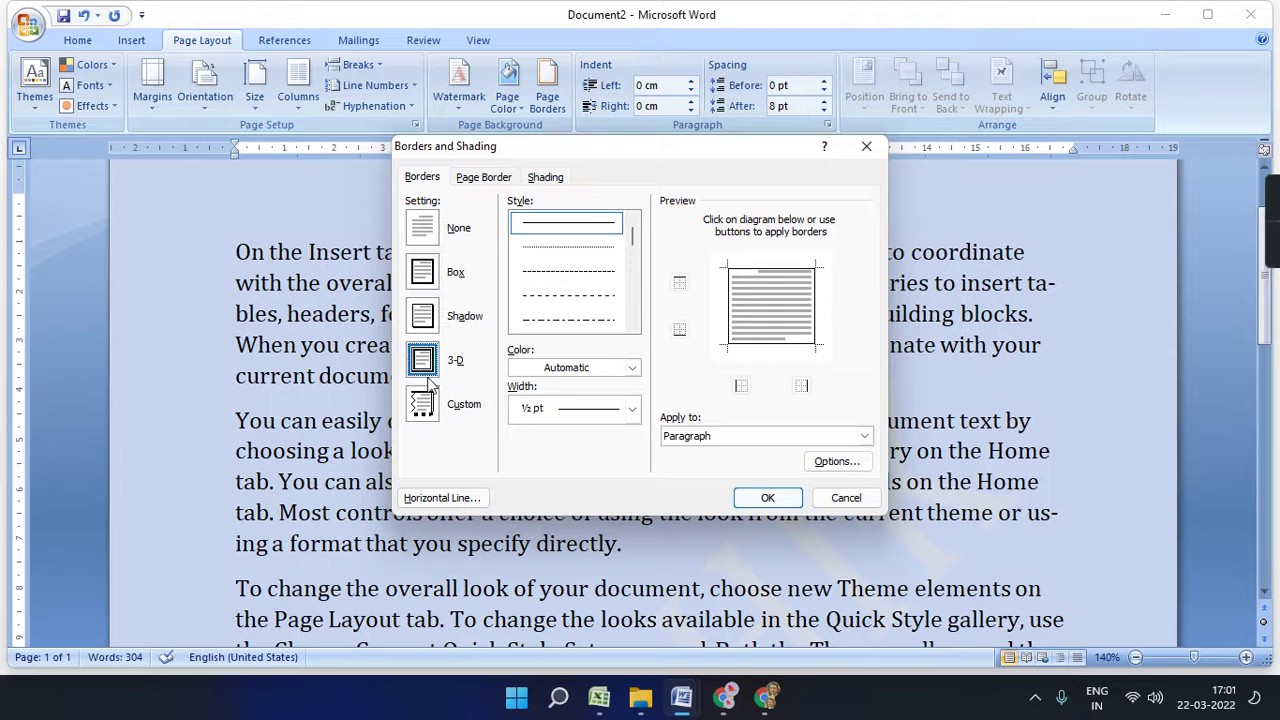
{"action": "scroll", "coordinate": [630, 282], "scroll_direction": "down", "scroll_amount": 5}
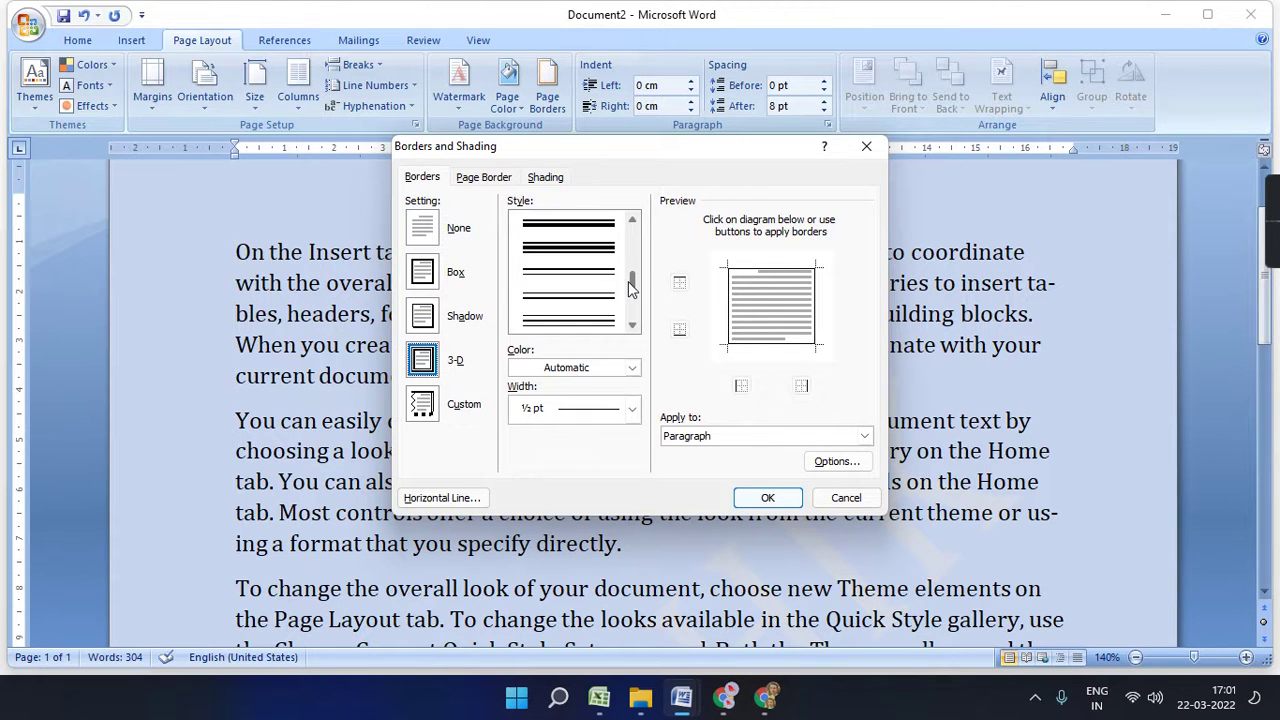
{"action": "left_click", "coordinate": [579, 251]}
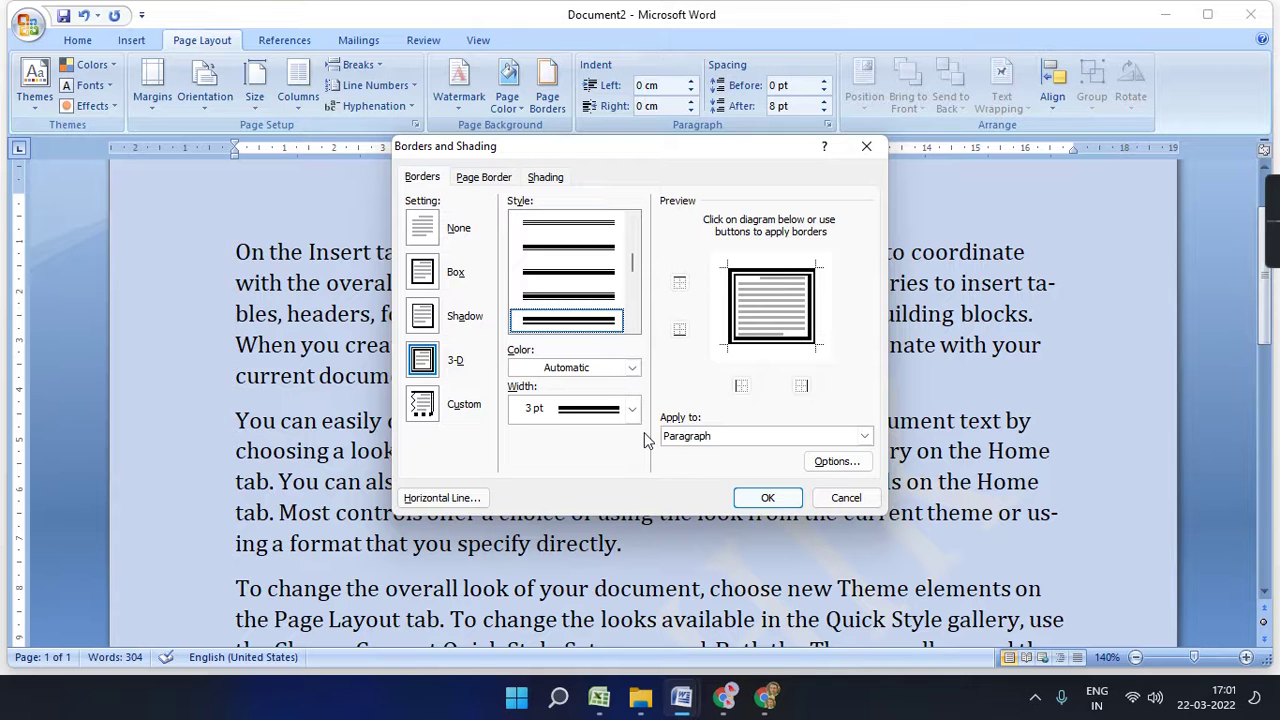
{"action": "left_click", "coordinate": [742, 498]}
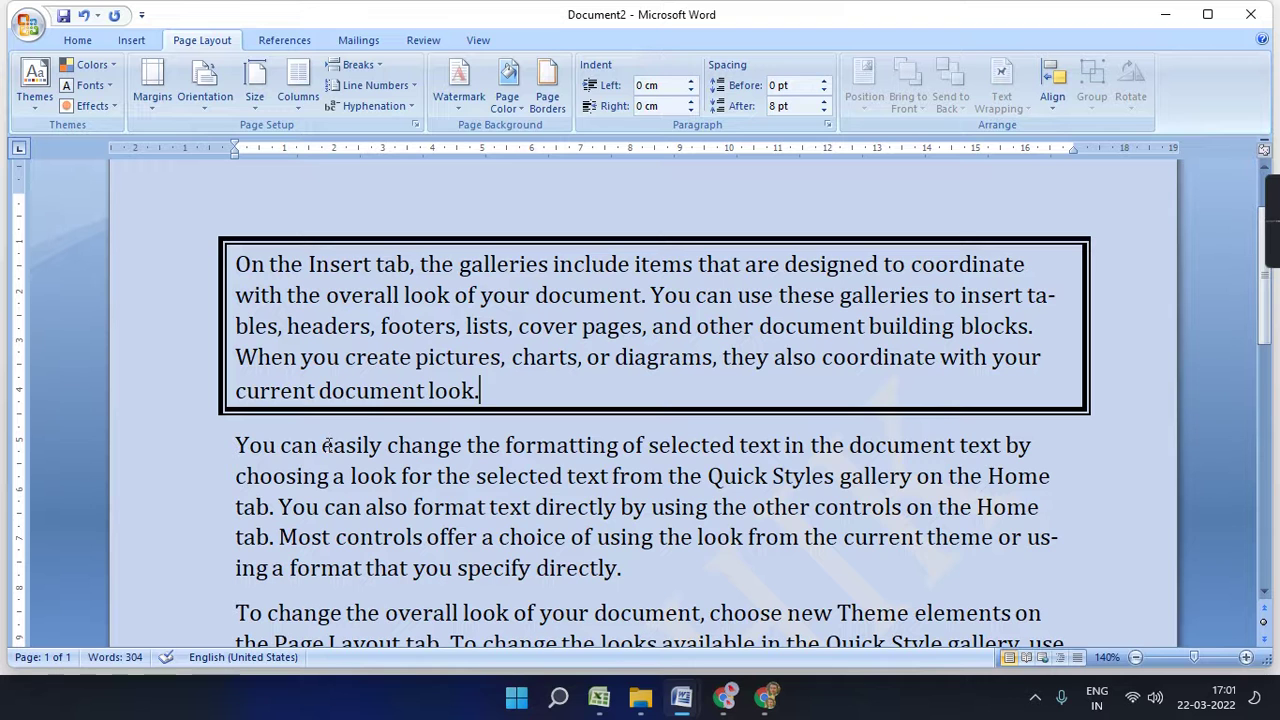
{"action": "key", "text": "ctrl+z"}
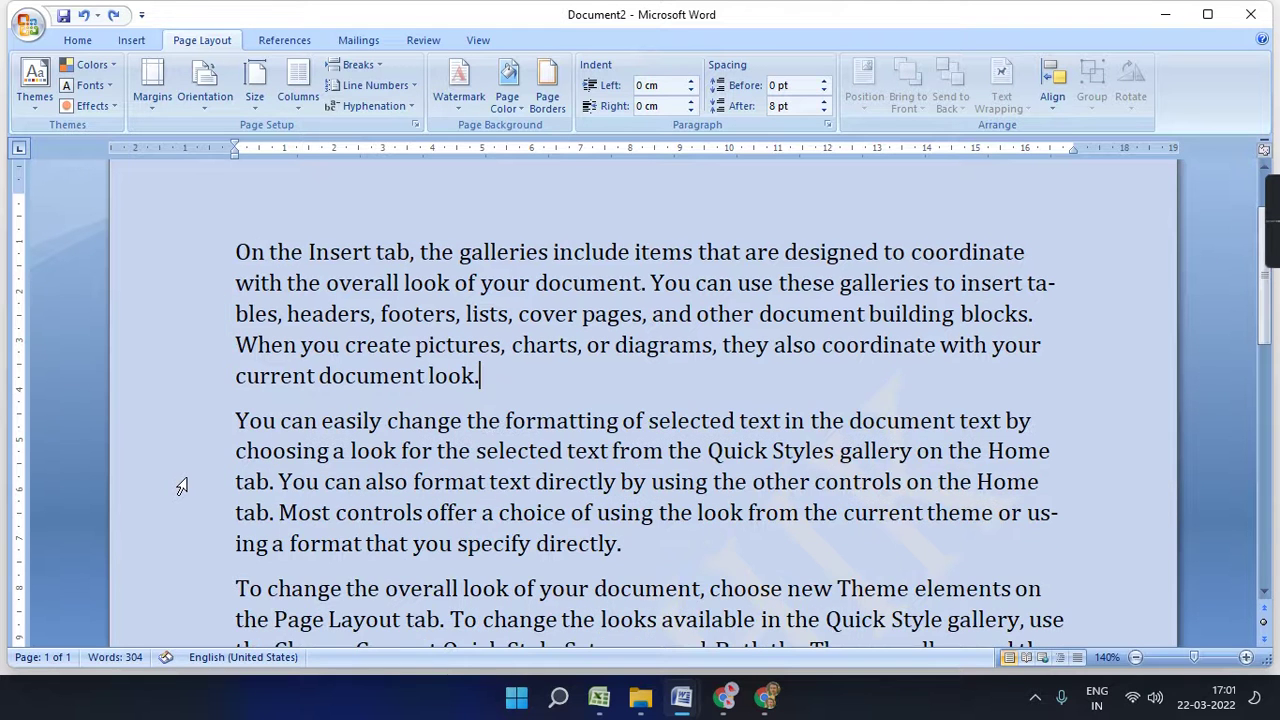
- Select all the text and enclose it in a thick-thin Box border
{"action": "key", "text": "ctrl+a"}
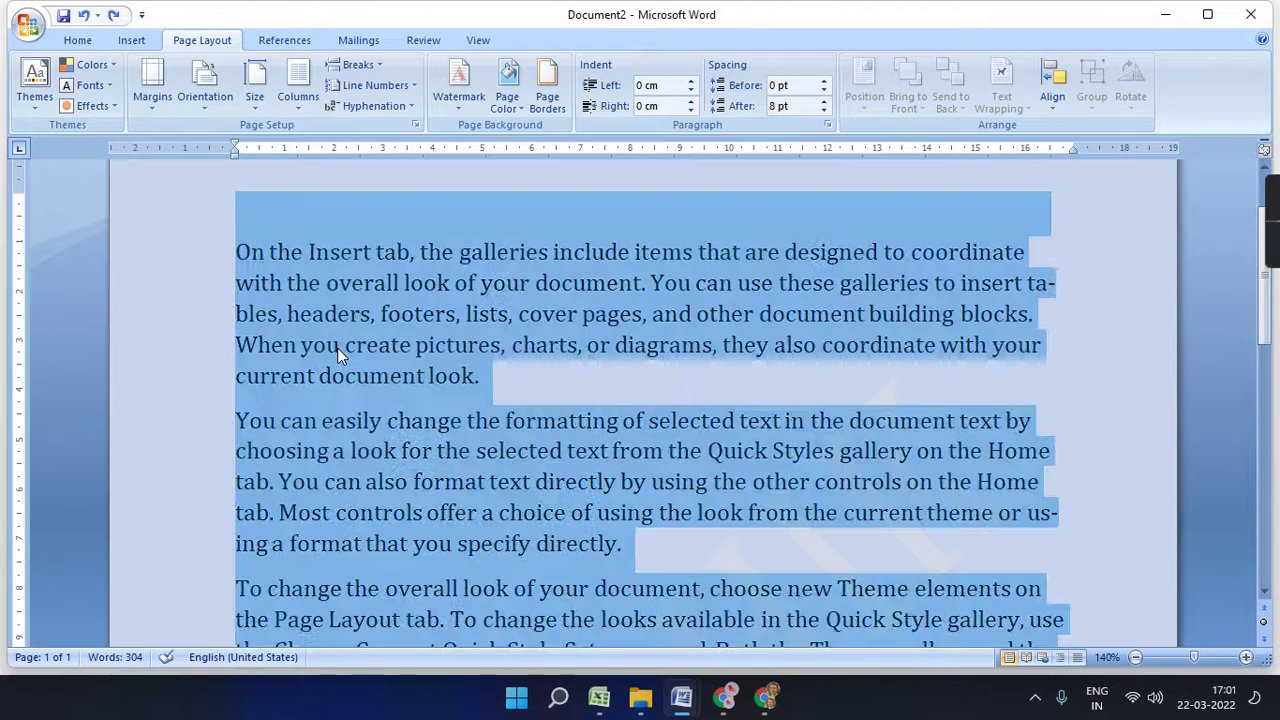
{"action": "left_click", "coordinate": [548, 100]}
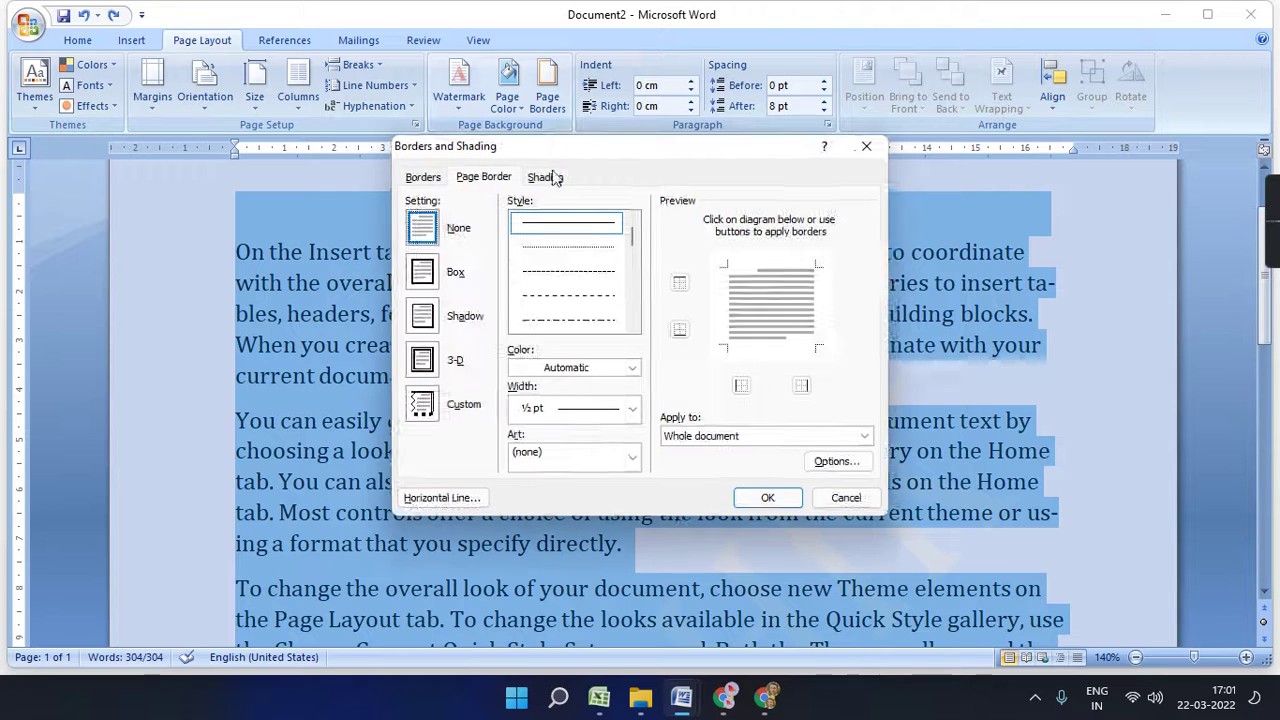
{"action": "left_click", "coordinate": [422, 177]}
{"action": "left_click", "coordinate": [422, 272]}
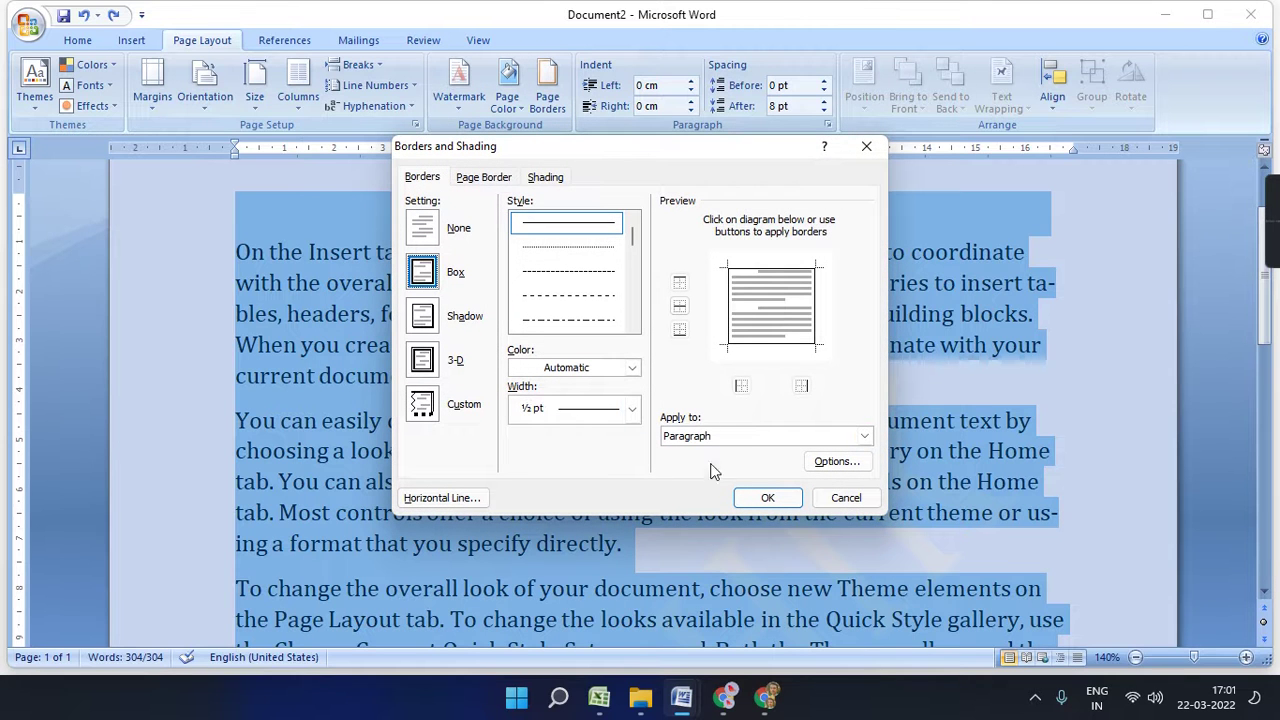
{"action": "left_click_drag", "start_coordinate": [633, 237], "coordinate": [631, 286]}
{"action": "left_click", "coordinate": [568, 225]}
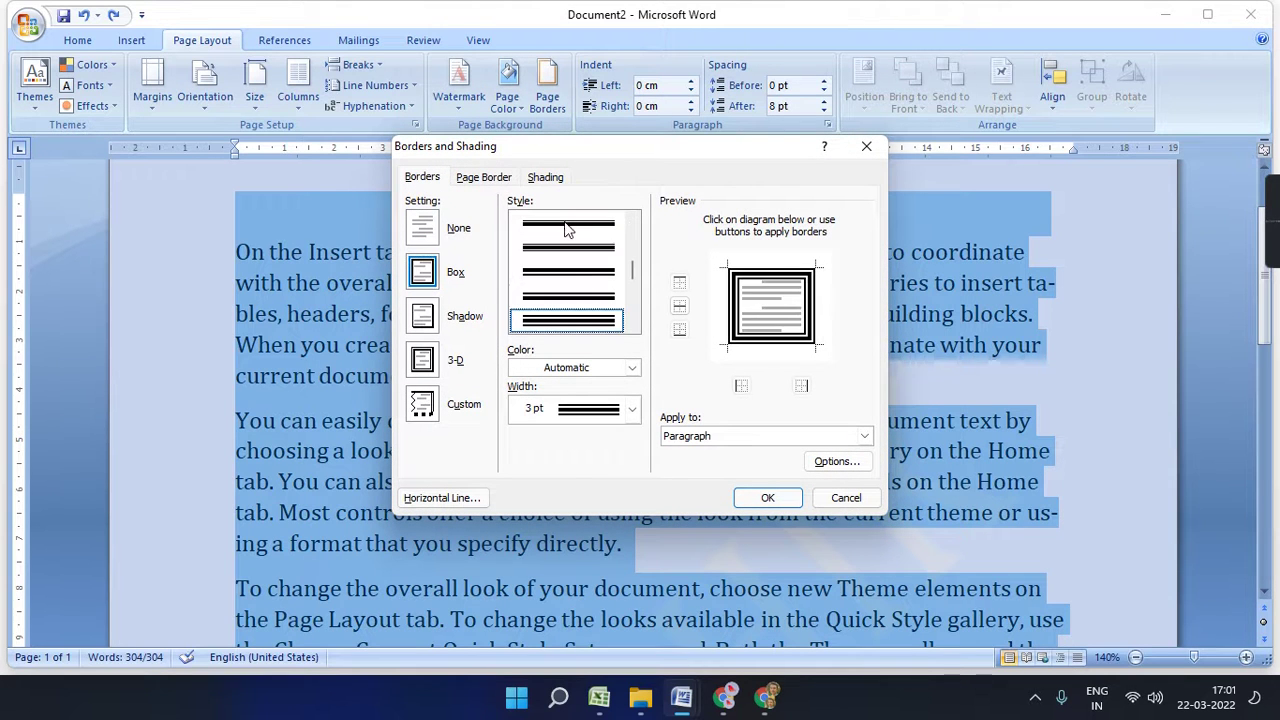
{"action": "left_click", "coordinate": [758, 498]}
- Deselect and review the boxed paragraphs, then reopen Borders and Shading
{"action": "scroll", "coordinate": [752, 491], "scroll_direction": "down", "scroll_amount": 8}
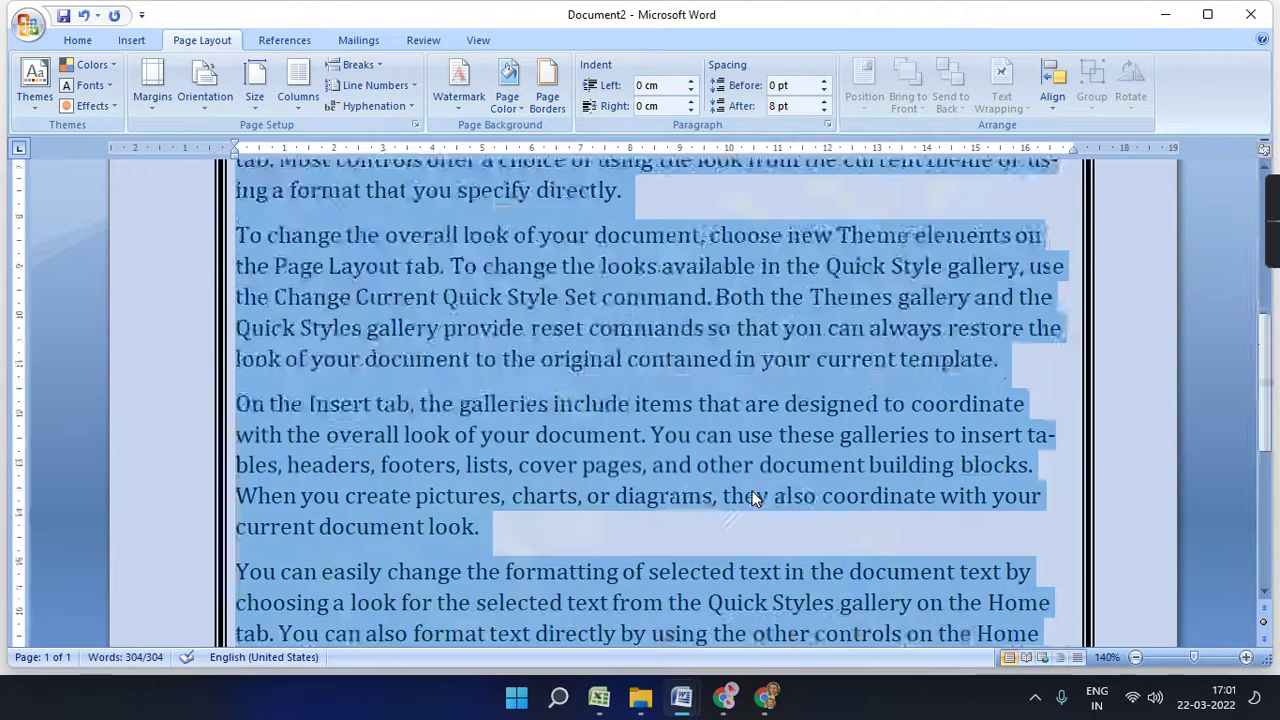
{"action": "left_click", "coordinate": [689, 394]}
{"action": "scroll", "coordinate": [708, 490], "scroll_direction": "up", "scroll_amount": 3}
{"action": "scroll", "coordinate": [708, 488], "scroll_direction": "up", "scroll_amount": 3}
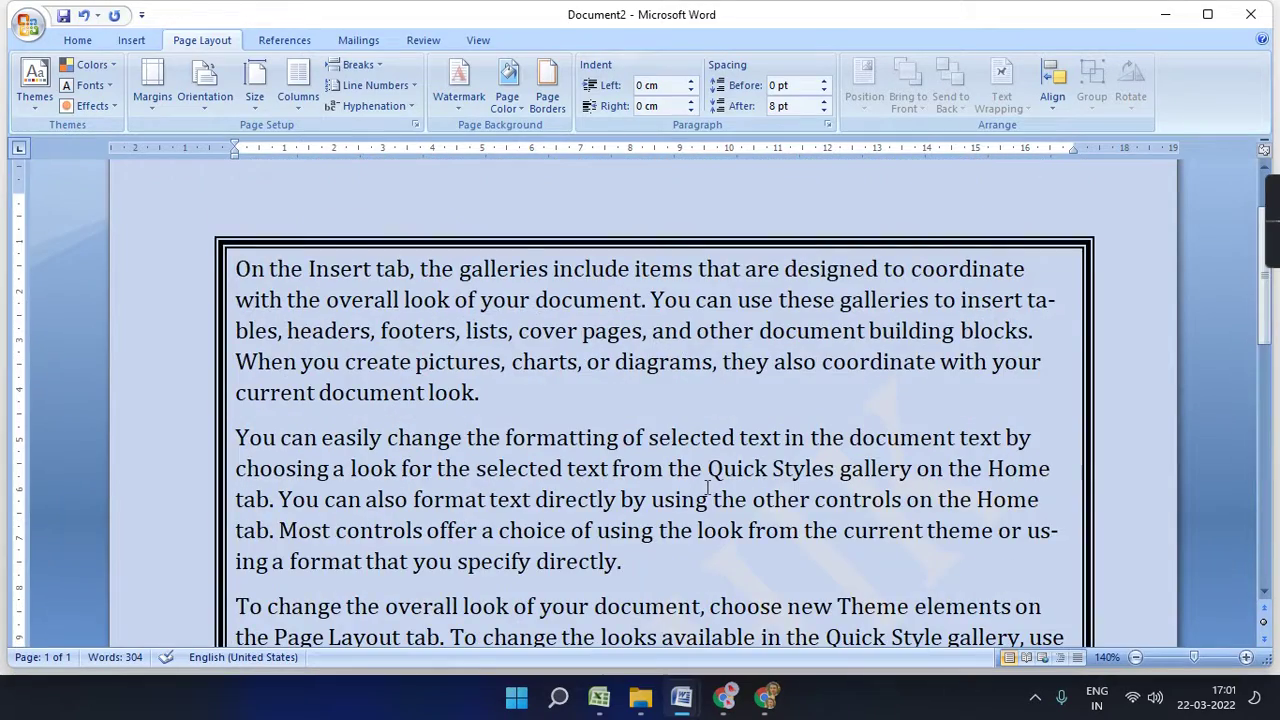
{"action": "scroll", "coordinate": [689, 478], "scroll_direction": "down", "scroll_amount": 5}
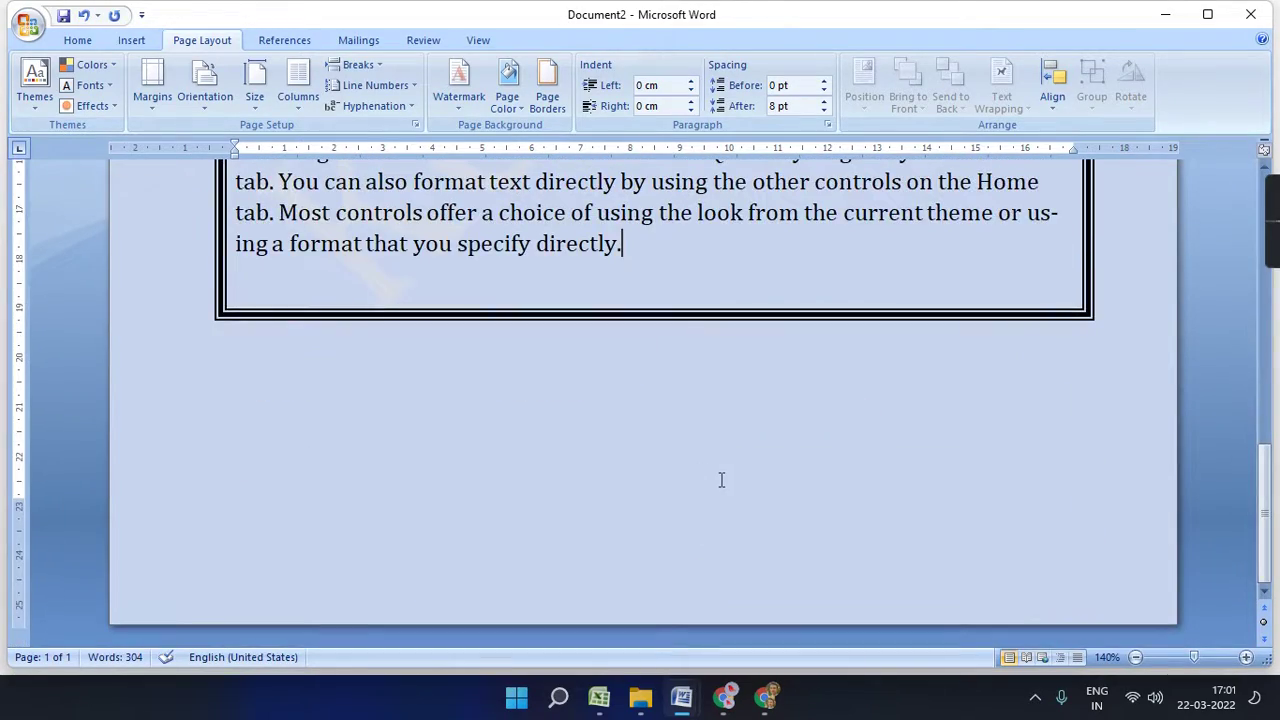
{"action": "scroll", "coordinate": [721, 480], "scroll_direction": "up", "scroll_amount": 5}
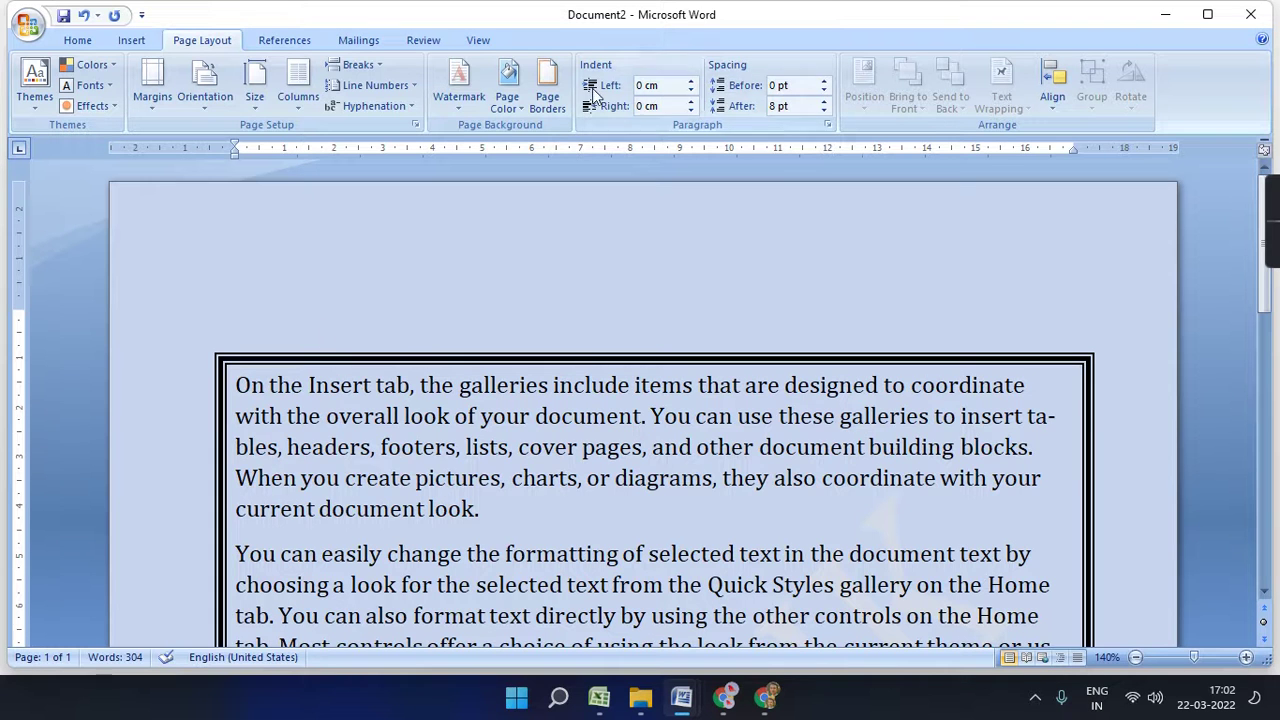
{"action": "left_click", "coordinate": [547, 92]}
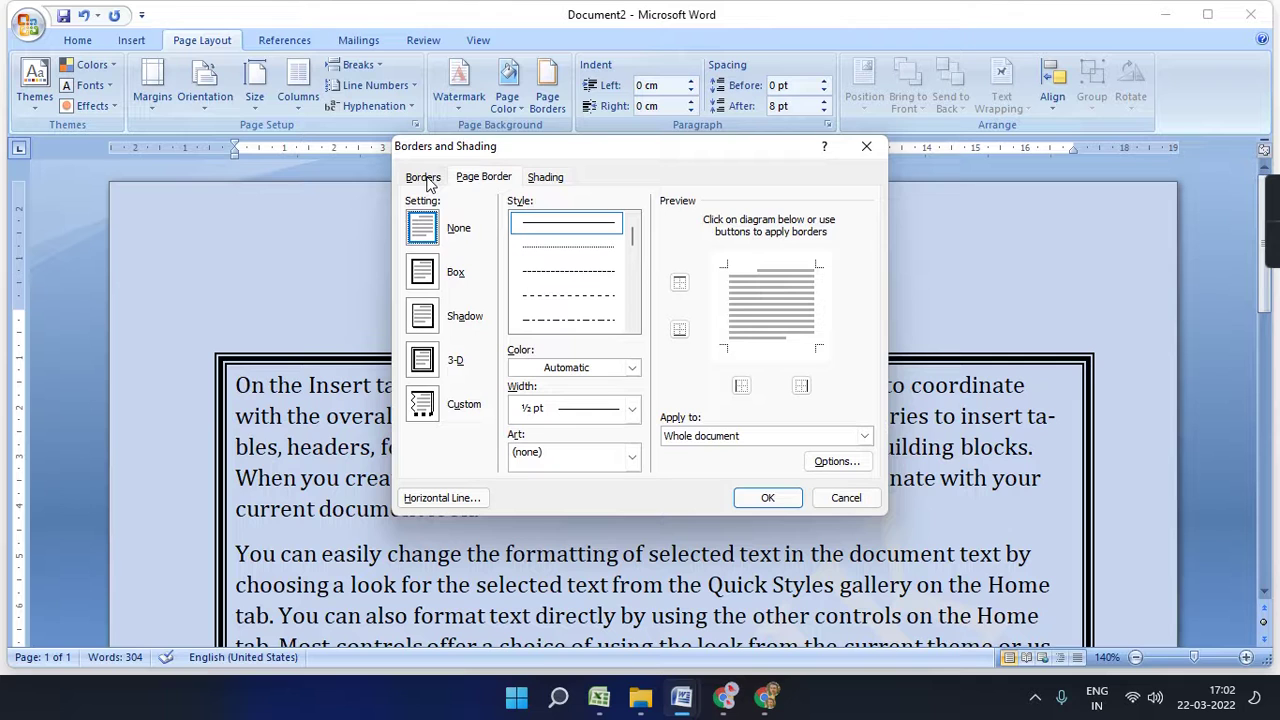
- Frame the whole page with a thick multi-line 3 pt Box page border
{"action": "left_click", "coordinate": [466, 178]}
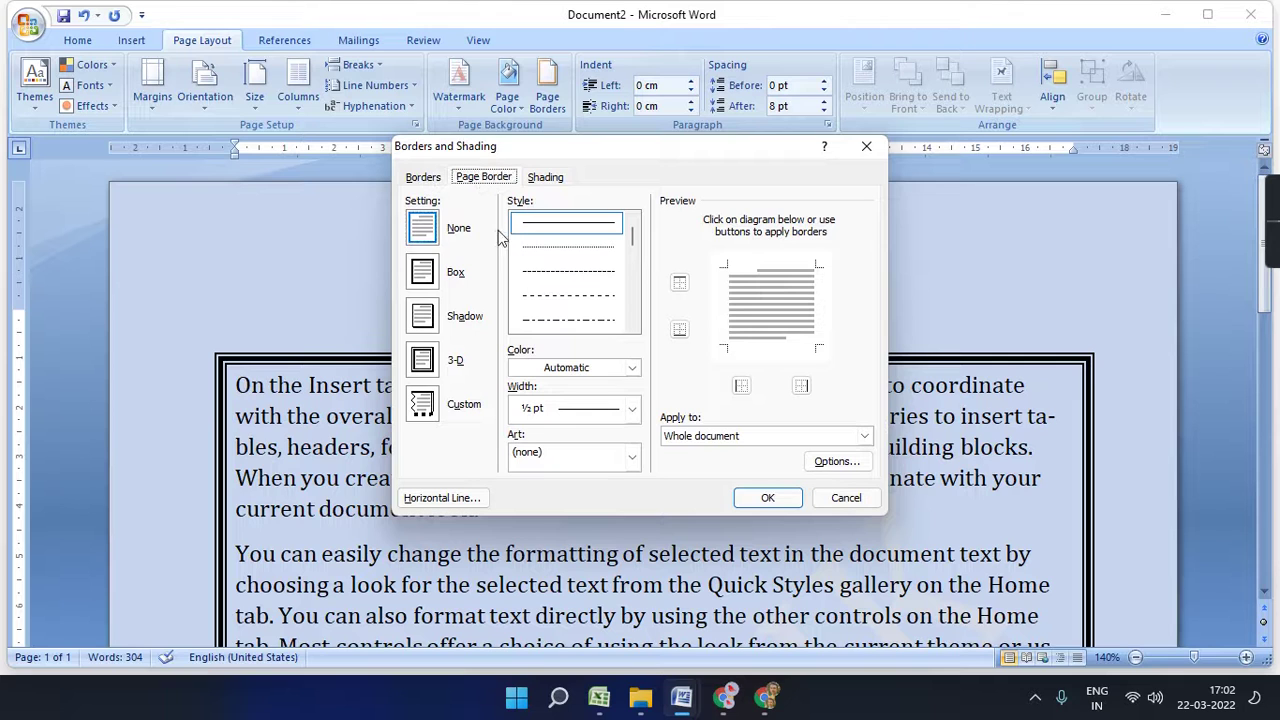
{"action": "left_click", "coordinate": [428, 272]}
{"action": "left_click_drag", "start_coordinate": [633, 240], "coordinate": [623, 268]}
{"action": "left_click", "coordinate": [568, 319]}
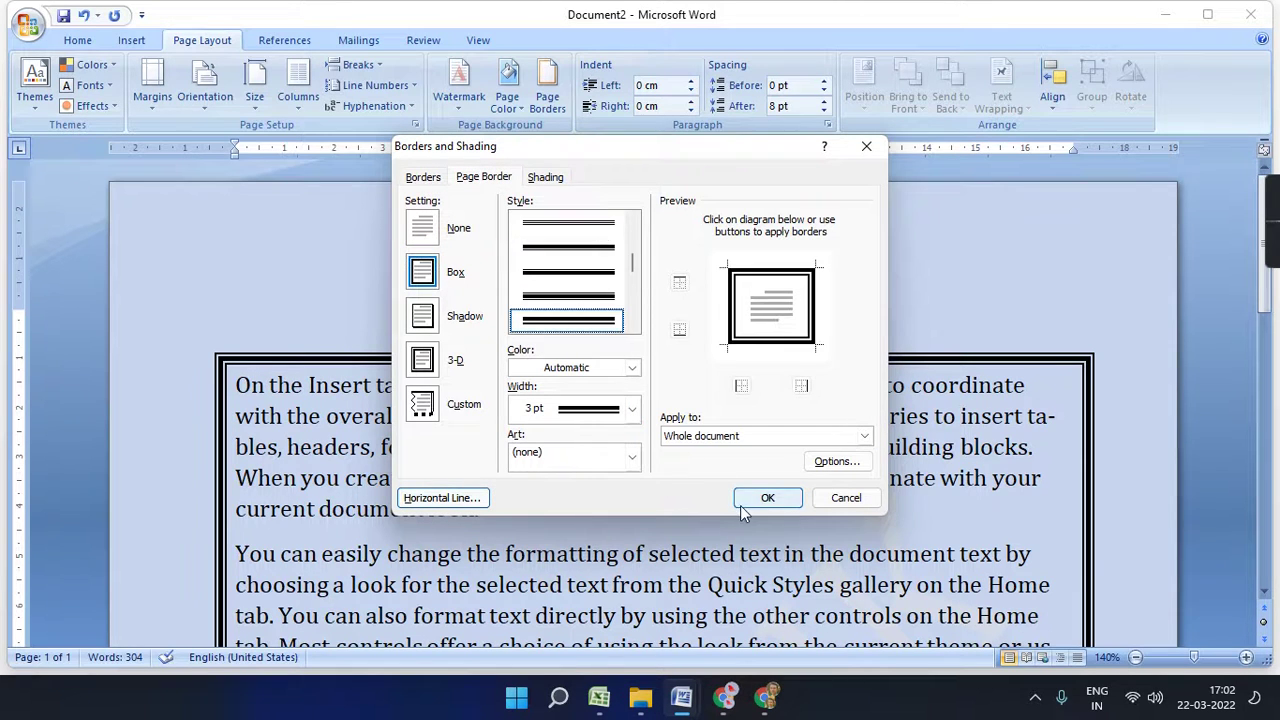
{"action": "left_click", "coordinate": [765, 498]}
{"action": "scroll", "coordinate": [824, 516], "scroll_direction": "down", "scroll_amount": 5}
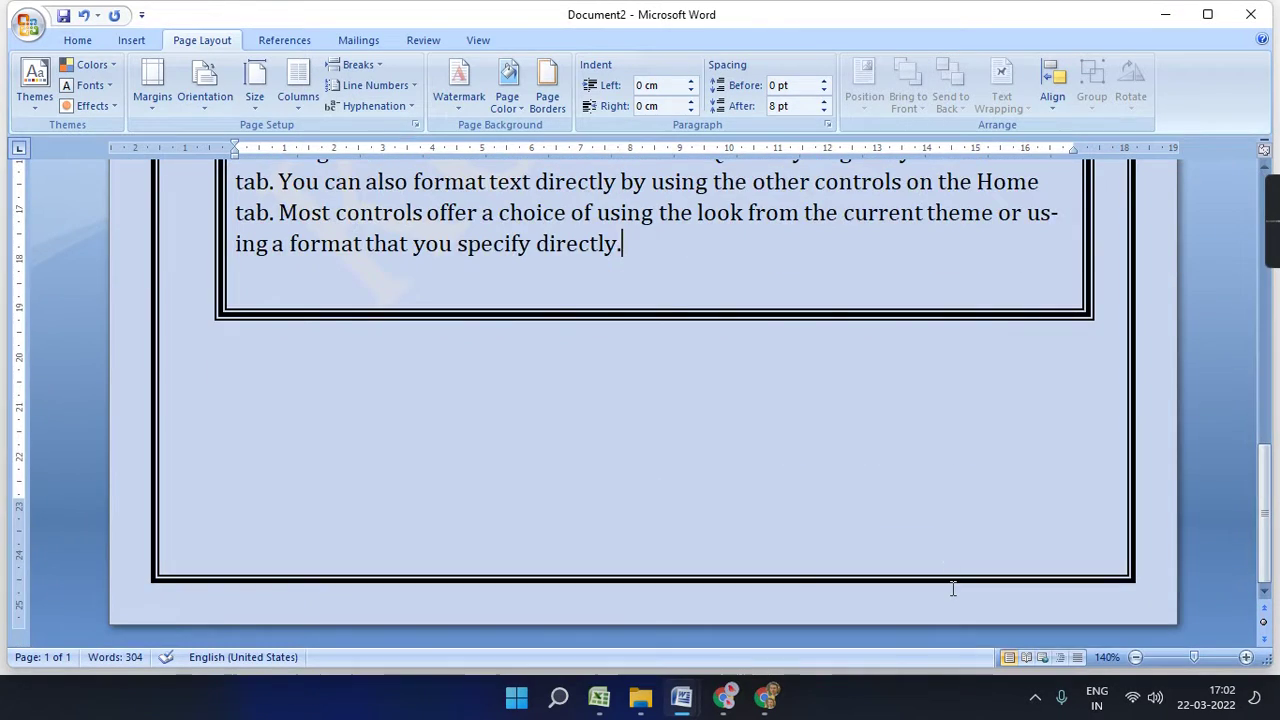
{"action": "scroll", "coordinate": [951, 586], "scroll_direction": "up", "scroll_amount": 5}
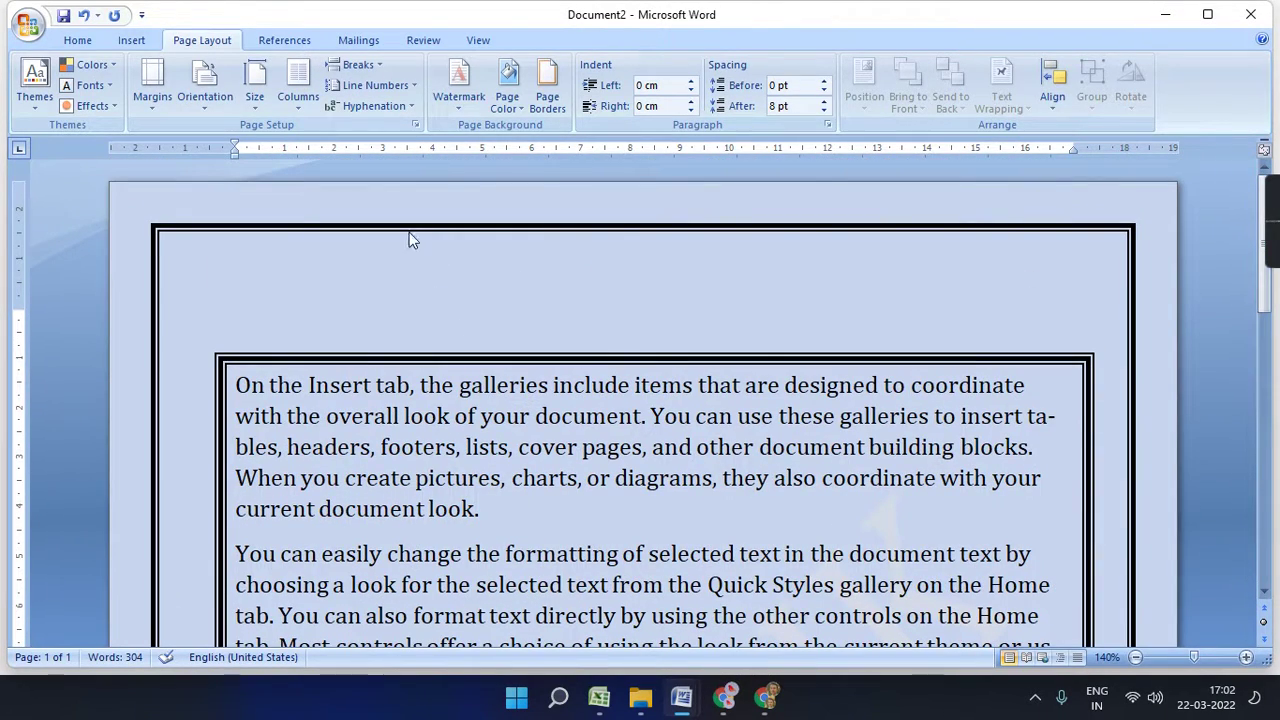
{"action": "scroll", "coordinate": [423, 350], "scroll_direction": "down", "scroll_amount": 1}
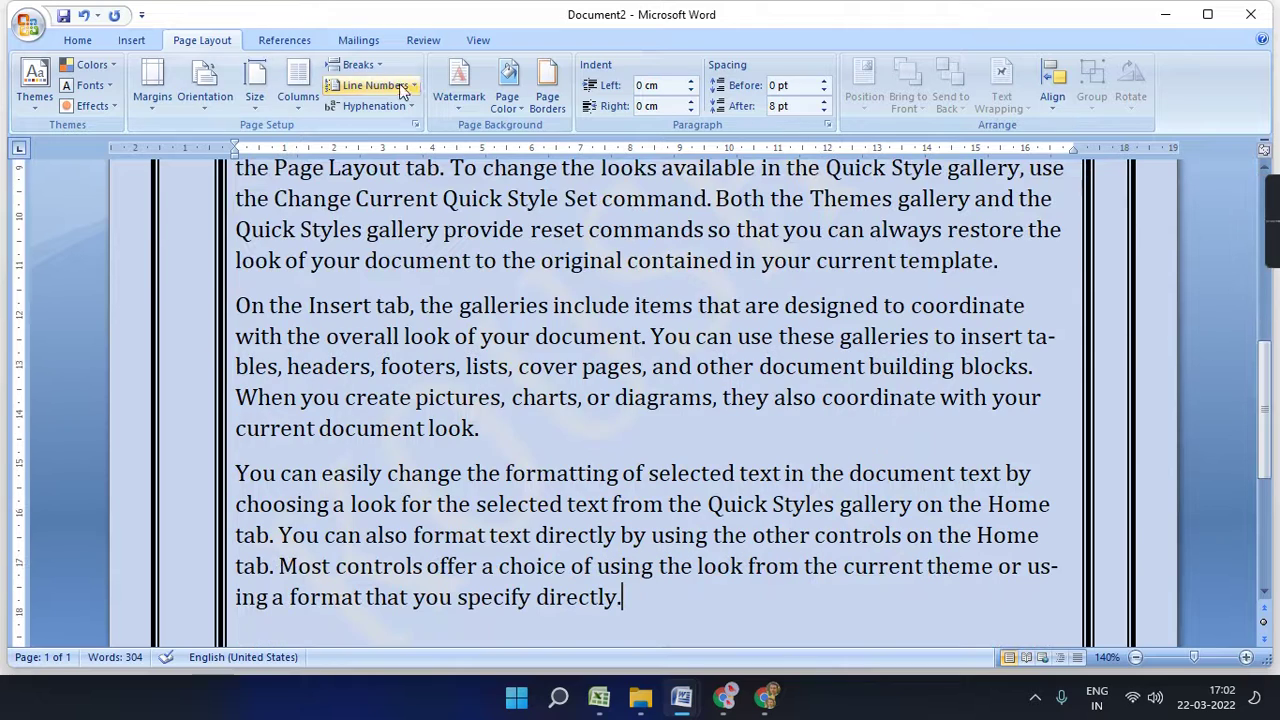
{"action": "left_click", "coordinate": [507, 100]}
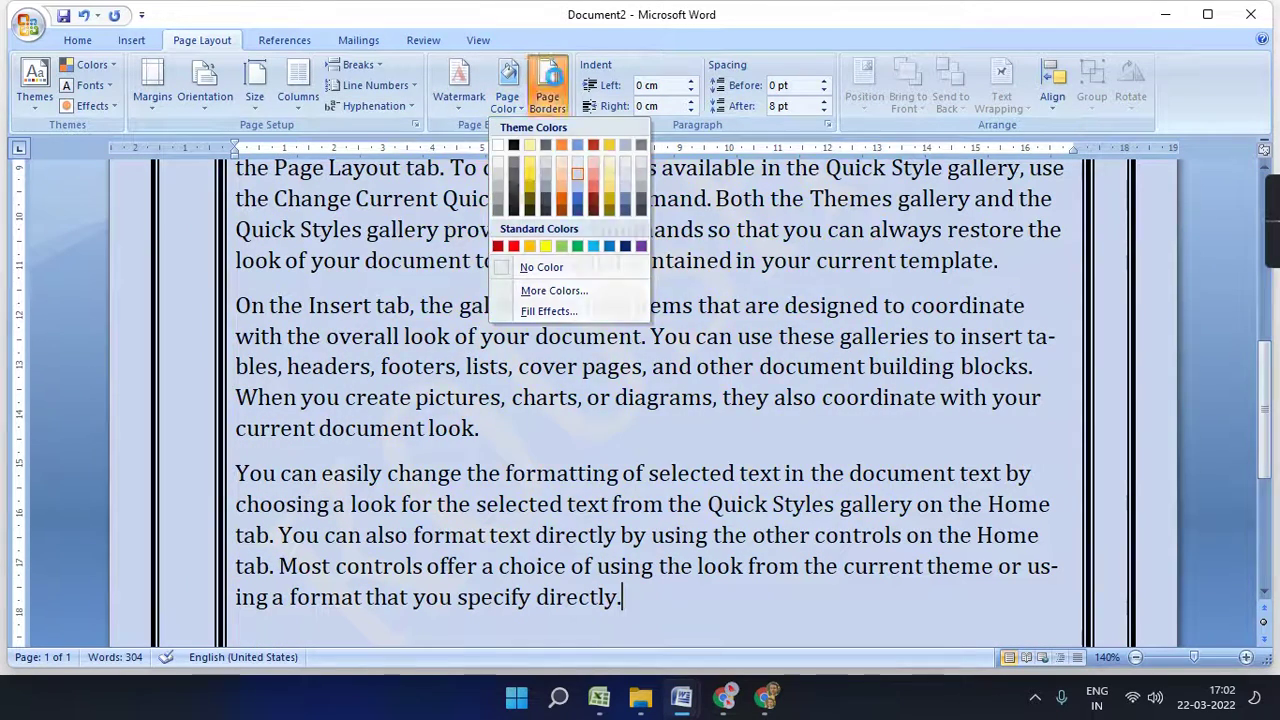
{"action": "left_click", "coordinate": [548, 95]}
{"action": "left_click", "coordinate": [422, 177]}
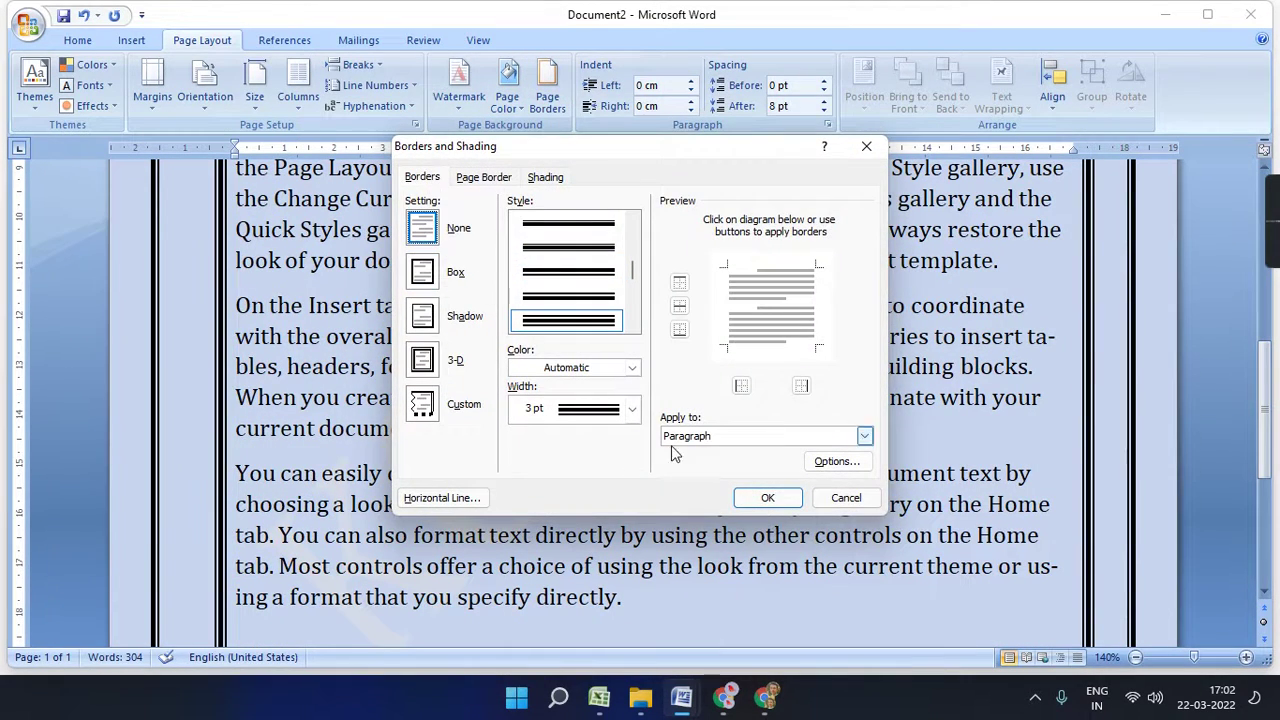
{"action": "left_click", "coordinate": [767, 497]}
{"action": "scroll", "coordinate": [766, 500], "scroll_direction": "down", "scroll_amount": 2}
{"action": "scroll", "coordinate": [766, 500], "scroll_direction": "up", "scroll_amount": 3}
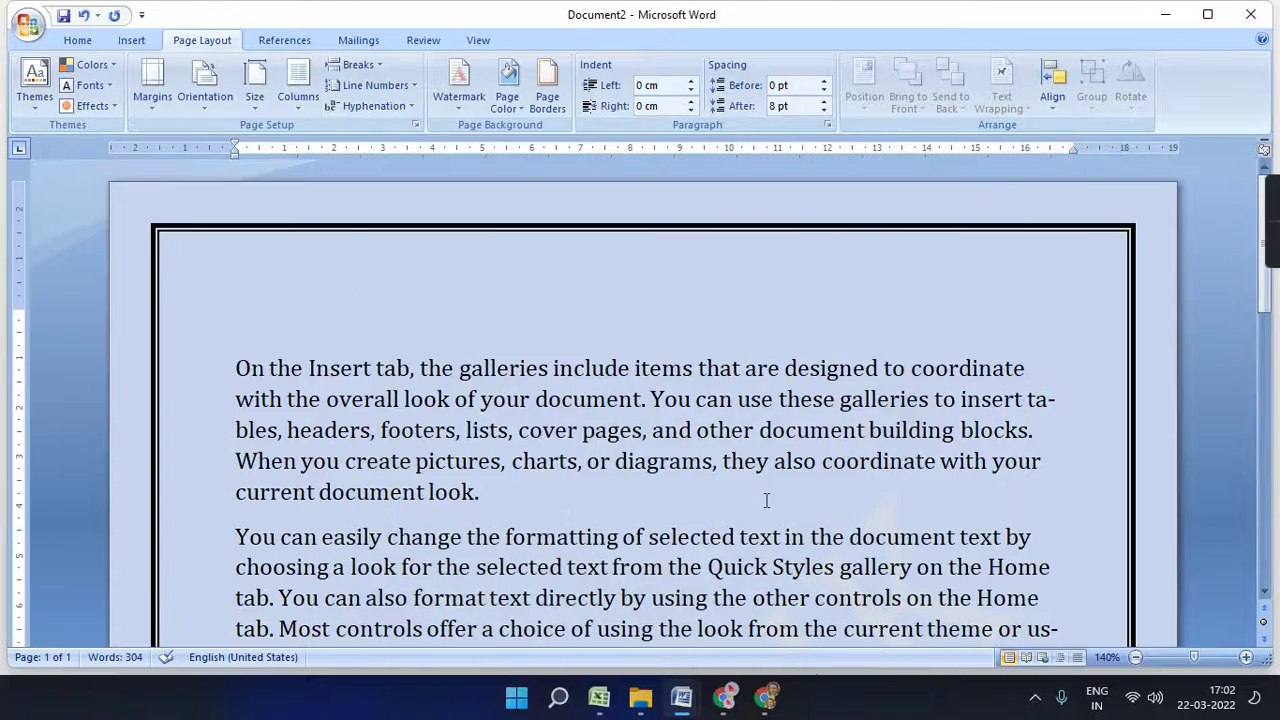
{"action": "scroll", "coordinate": [628, 454], "scroll_direction": "down", "scroll_amount": 5}
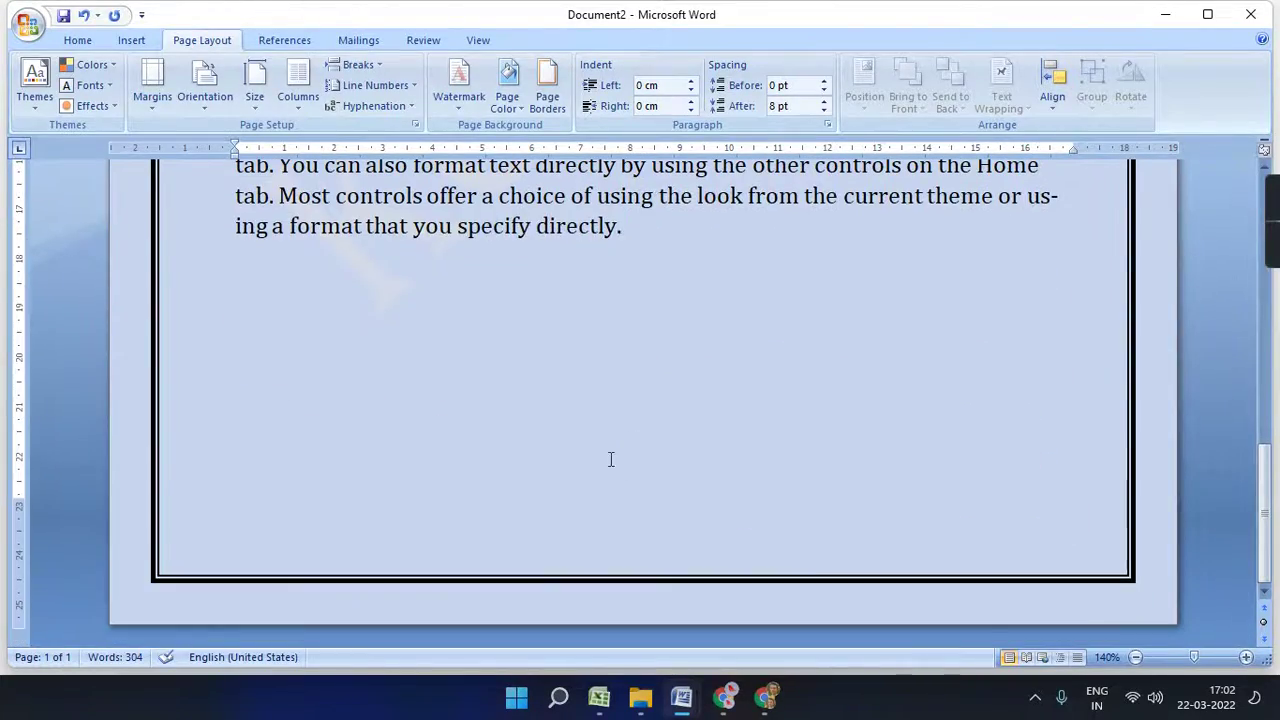
{"action": "left_click", "coordinate": [1135, 657]}
{"action": "left_click", "coordinate": [1135, 657]}
{"action": "left_click", "coordinate": [1135, 657]}
{"action": "left_click", "coordinate": [1135, 657]}
{"action": "left_click", "coordinate": [1135, 657]}
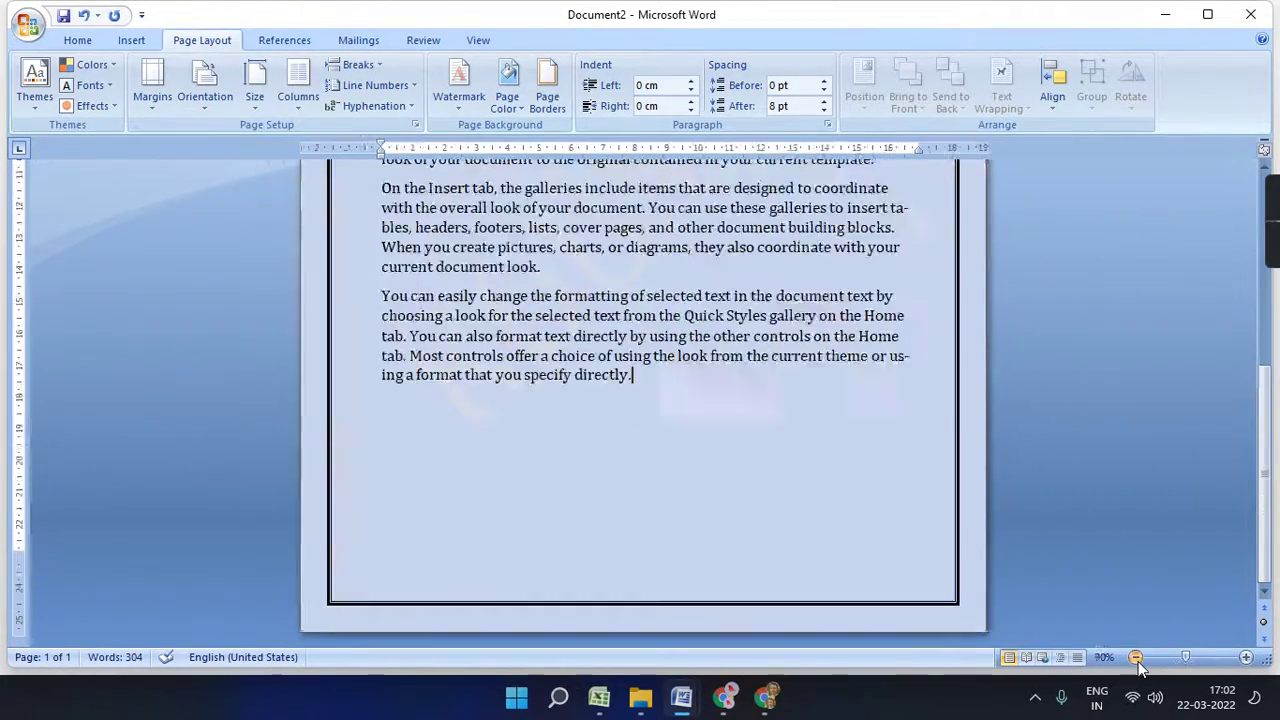
- Zoom out to the whole page and look over Page Color and Shading options unchanged
{"action": "left_click", "coordinate": [1135, 657]}
{"action": "left_click", "coordinate": [1135, 657]}
{"action": "left_click", "coordinate": [1135, 657]}
{"action": "left_click", "coordinate": [1135, 657]}
{"action": "left_click", "coordinate": [1135, 657]}
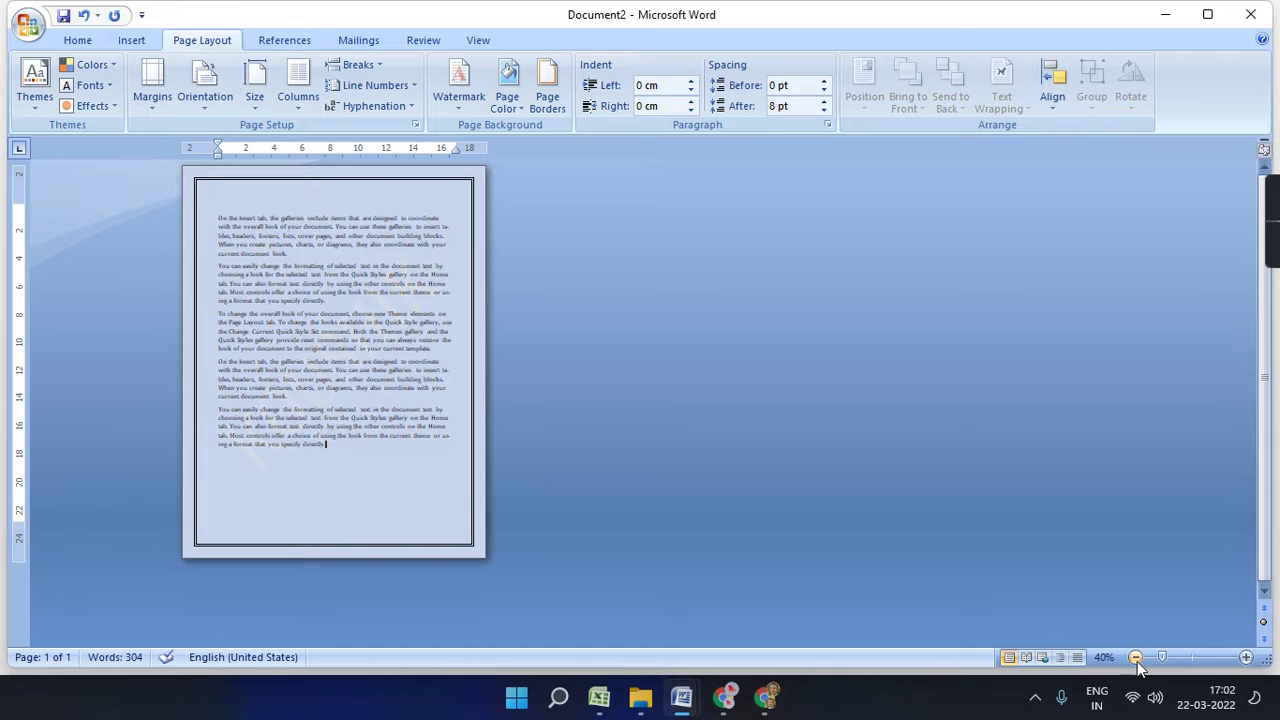
{"action": "left_click", "coordinate": [510, 104]}
{"action": "left_click", "coordinate": [547, 95]}
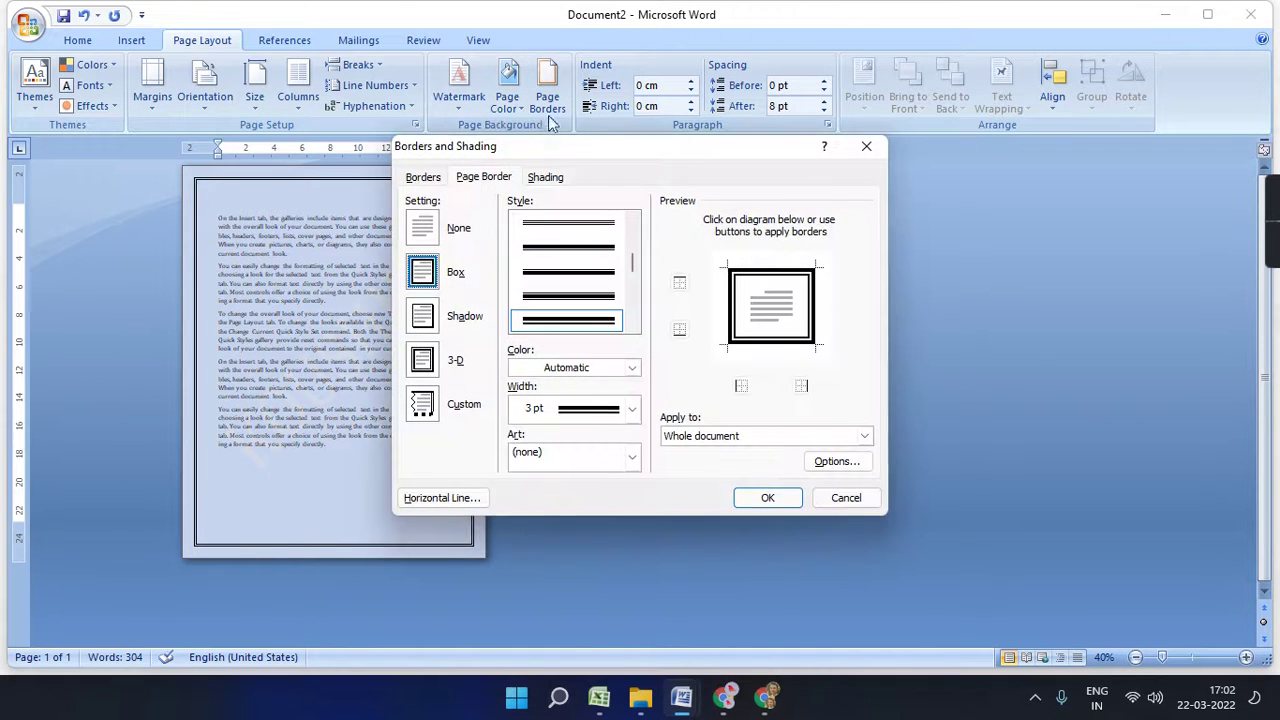
{"action": "left_click", "coordinate": [548, 177]}
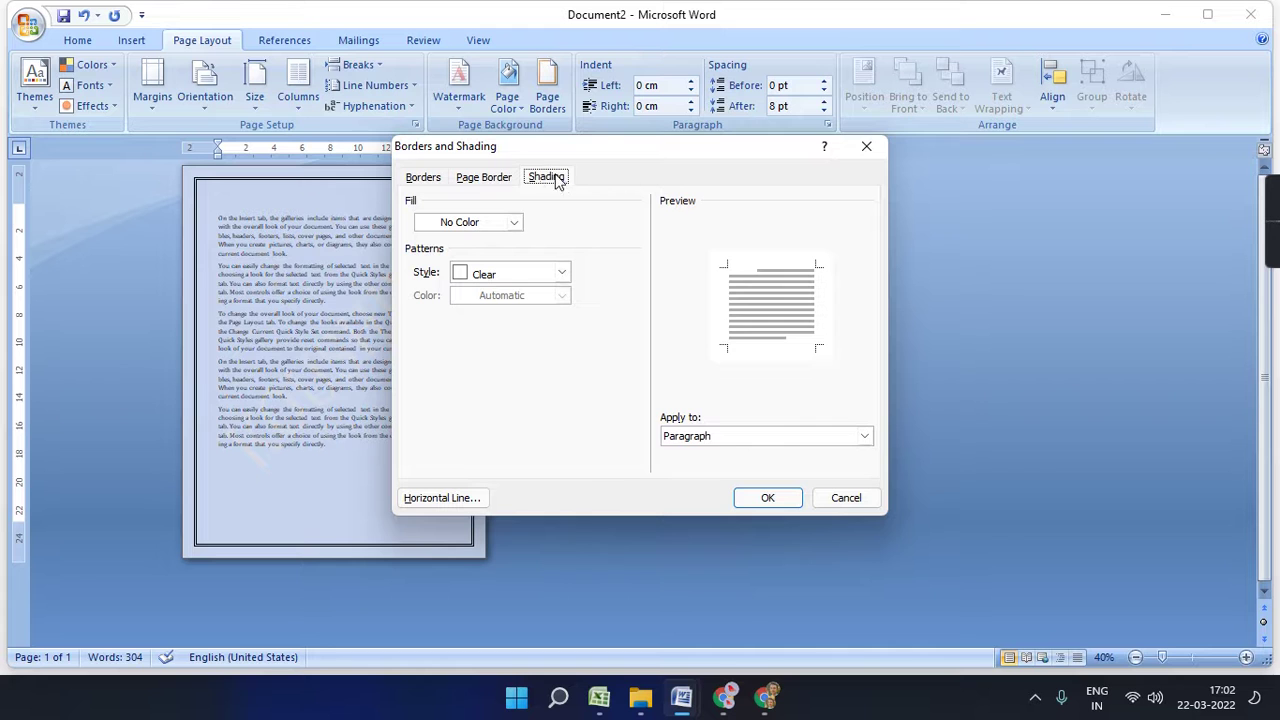
{"action": "left_click", "coordinate": [866, 147]}
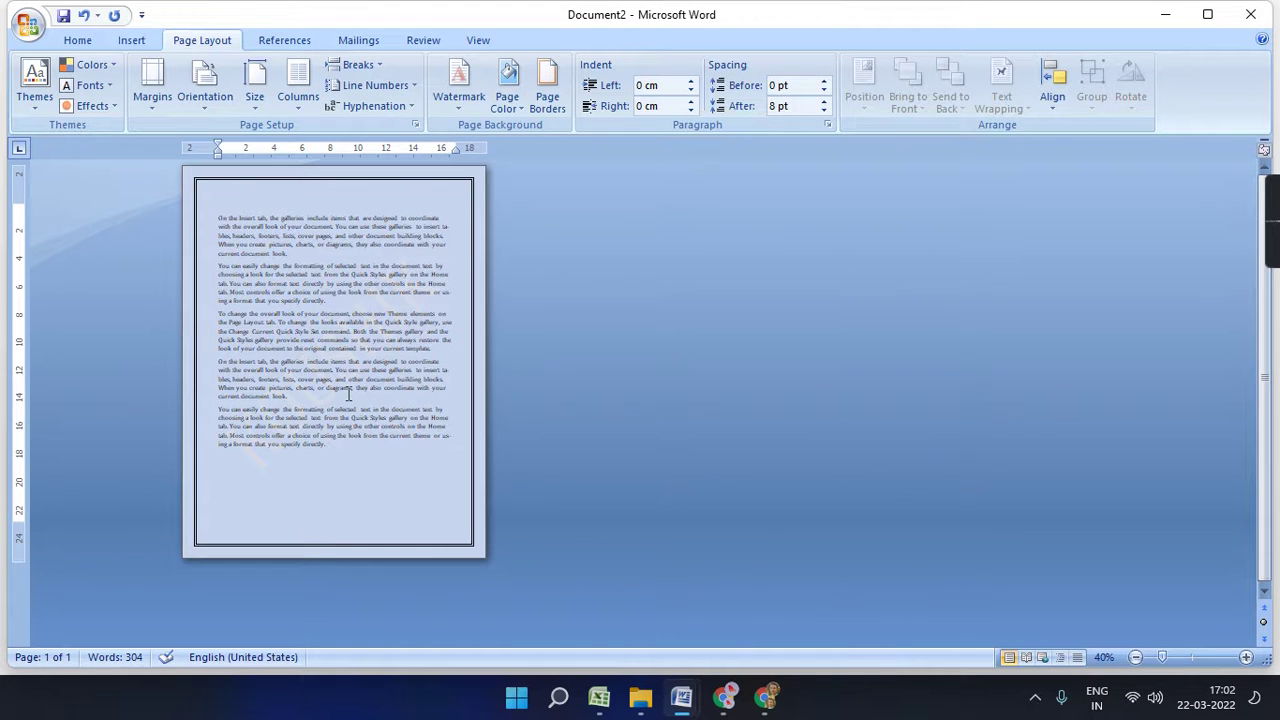
- Zoom back in to 130% and select all 304 words of text
{"action": "left_click", "coordinate": [1246, 657]}
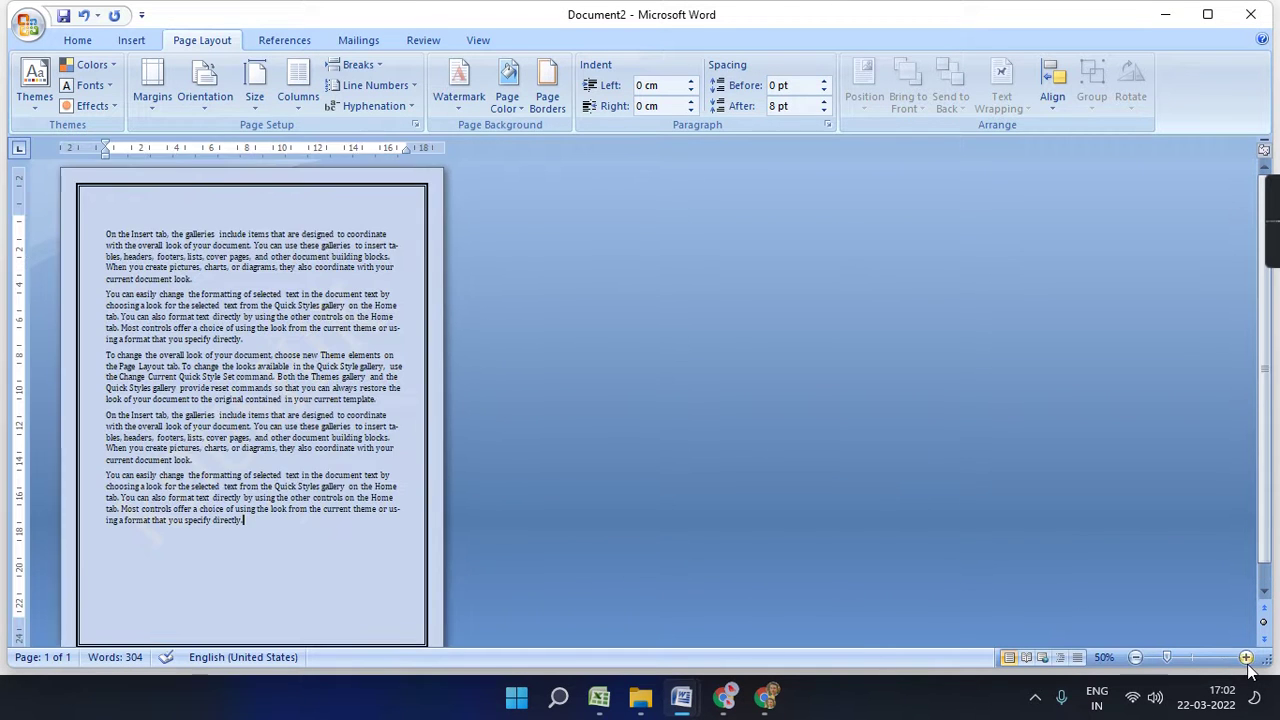
{"action": "left_click", "coordinate": [1246, 657]}
{"action": "left_click", "coordinate": [1246, 657]}
{"action": "left_click", "coordinate": [1246, 657]}
{"action": "left_click", "coordinate": [1246, 657]}
{"action": "left_click", "coordinate": [1246, 657]}
{"action": "left_click", "coordinate": [1246, 657]}
{"action": "left_click", "coordinate": [1246, 657]}
{"action": "left_click", "coordinate": [1246, 657]}
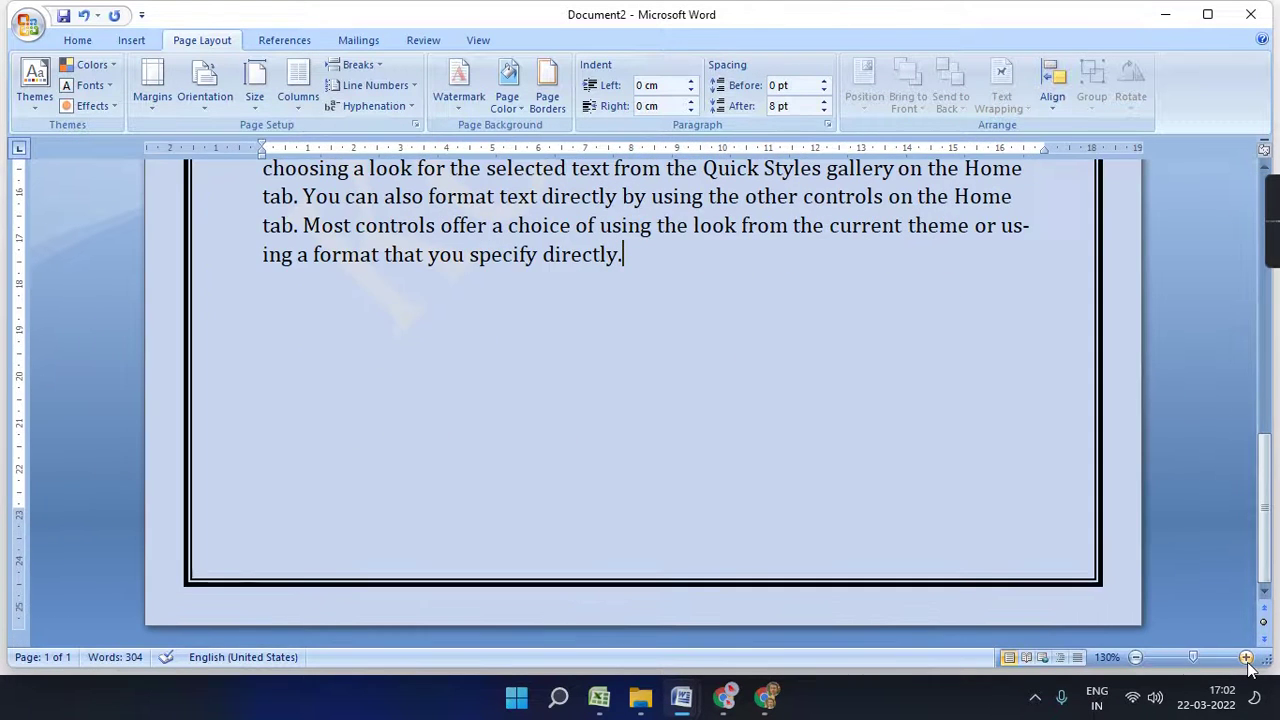
{"action": "scroll", "coordinate": [620, 541], "scroll_direction": "up", "scroll_amount": 5}
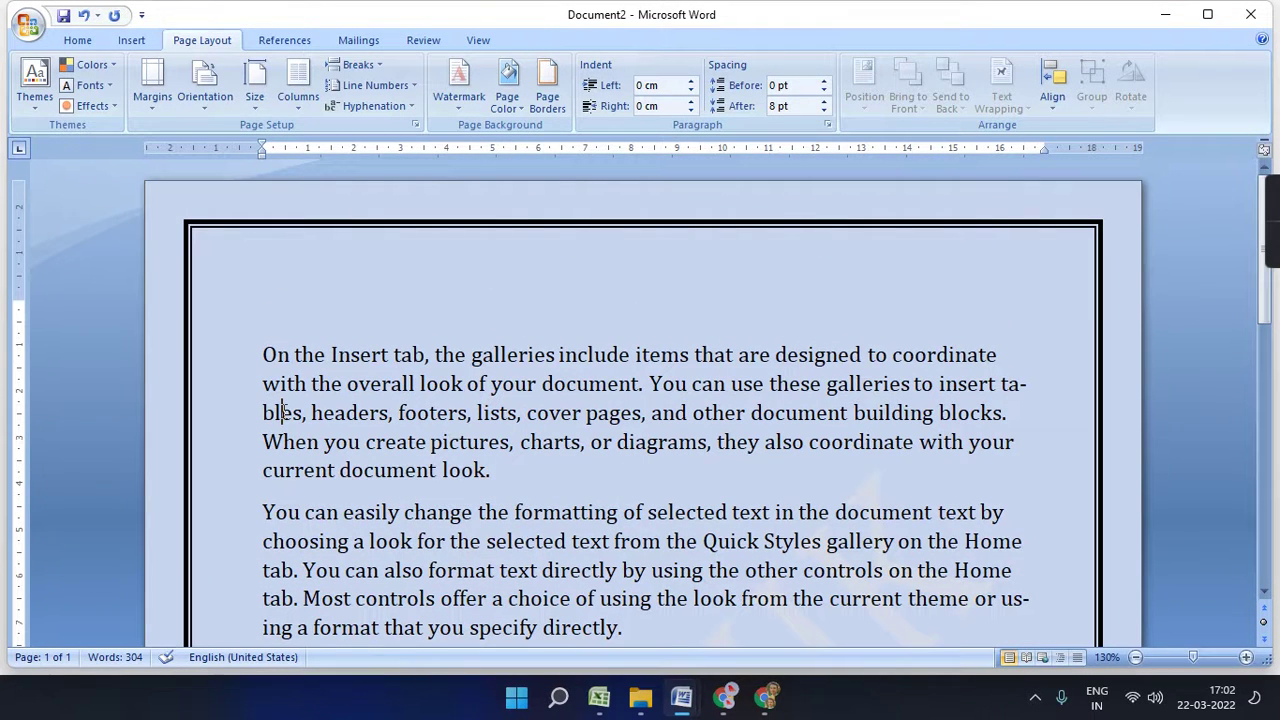
{"action": "key", "text": "ctrl+a"}
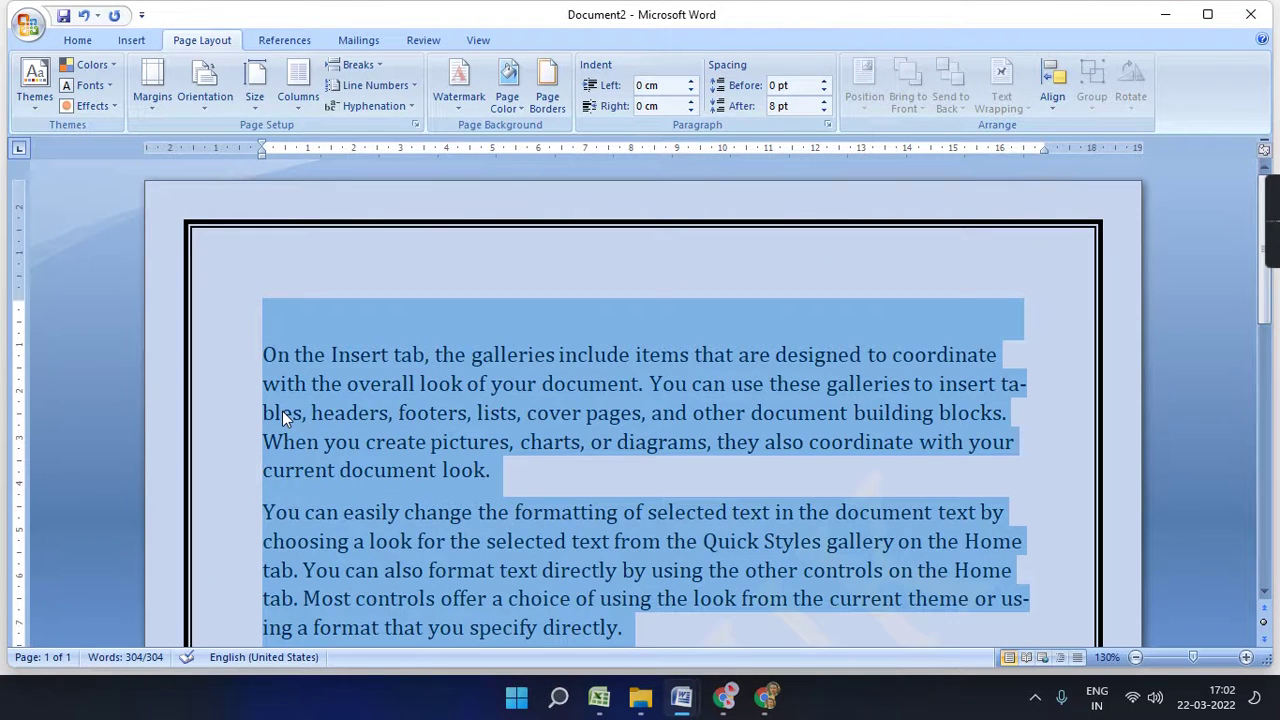
- Shade all the selected text with a Light Green fill and inspect the paragraphs
{"action": "left_click", "coordinate": [548, 104]}
{"action": "left_click", "coordinate": [546, 177]}
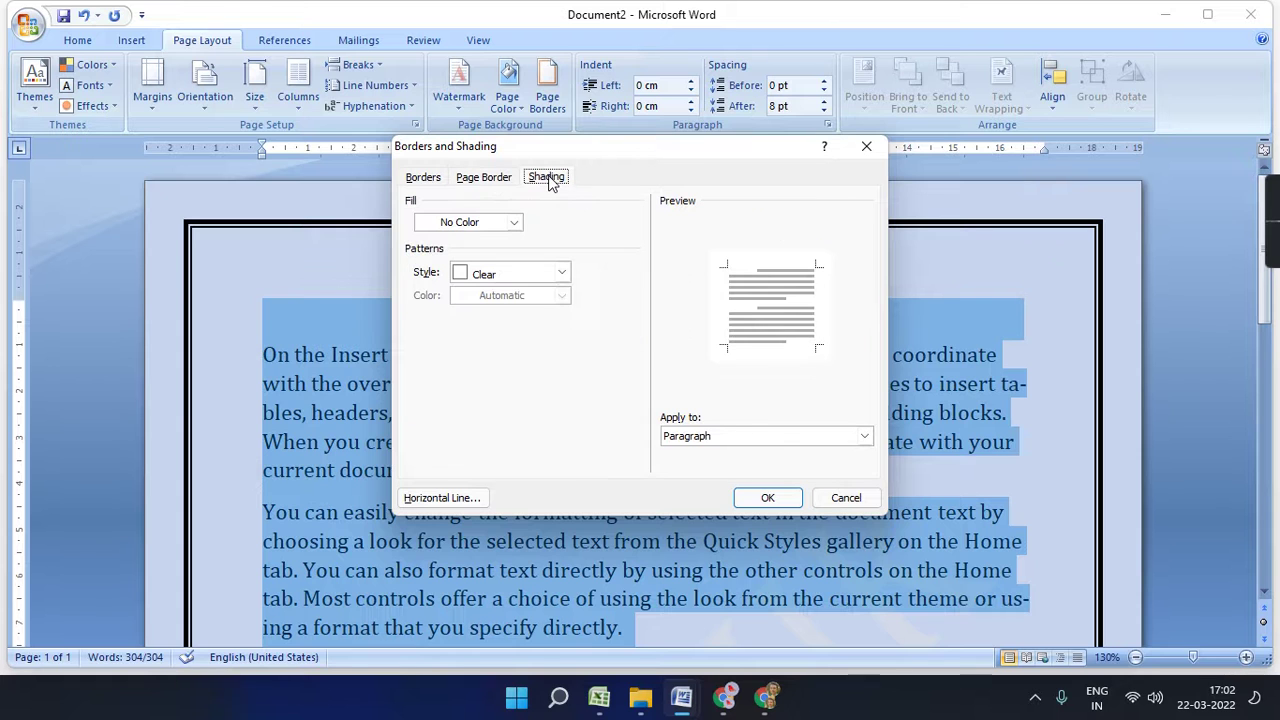
{"action": "left_click", "coordinate": [514, 222]}
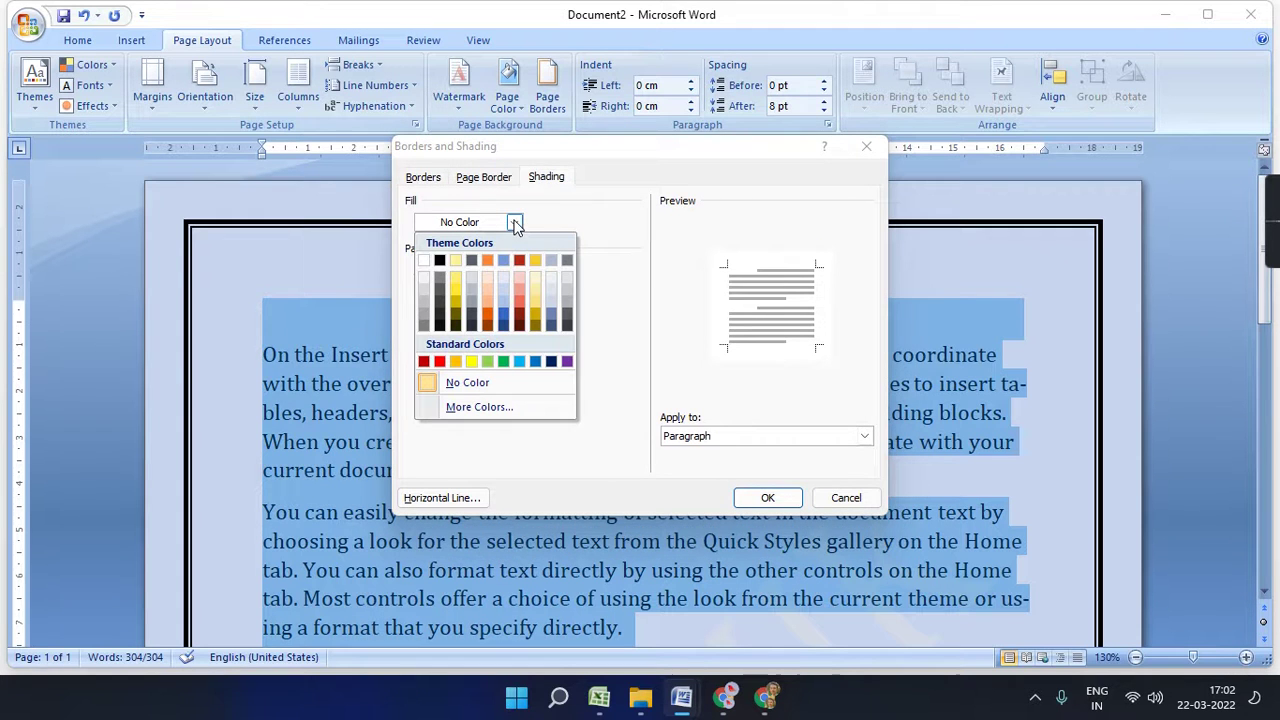
{"action": "left_click", "coordinate": [488, 360]}
{"action": "left_click", "coordinate": [767, 497]}
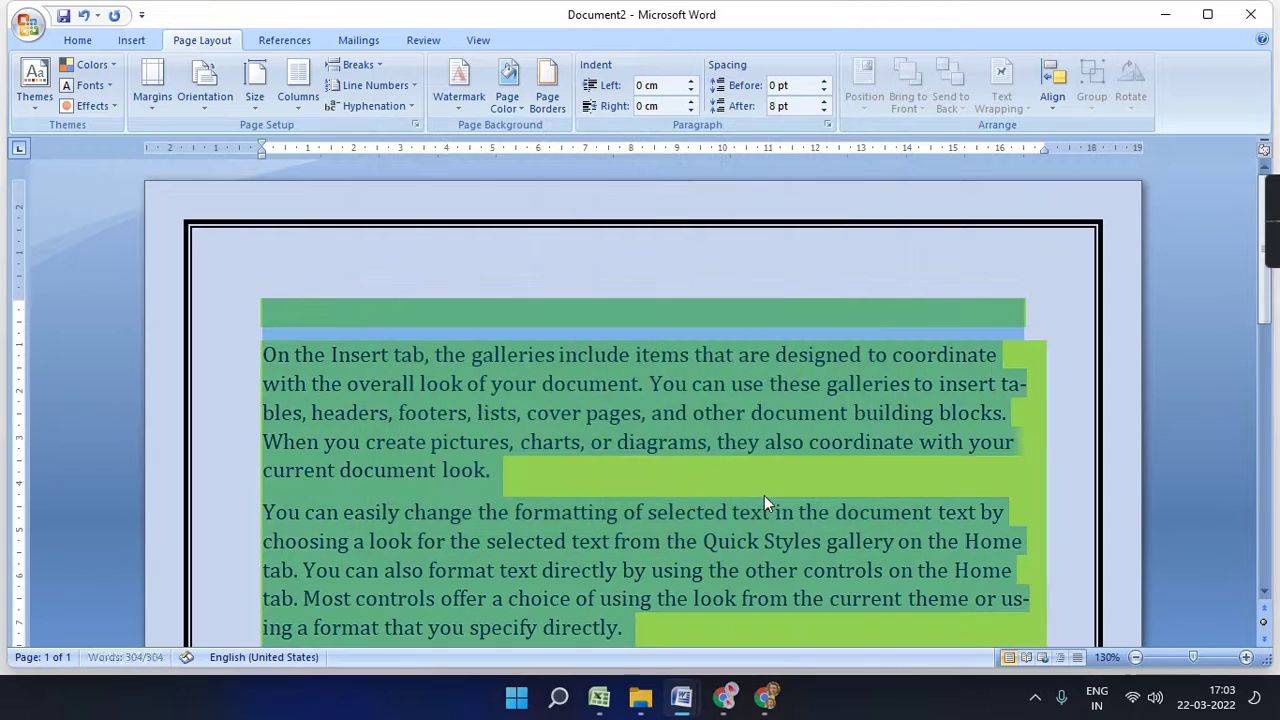
{"action": "left_click", "coordinate": [550, 418]}
{"action": "scroll", "coordinate": [715, 496], "scroll_direction": "down", "scroll_amount": 10}
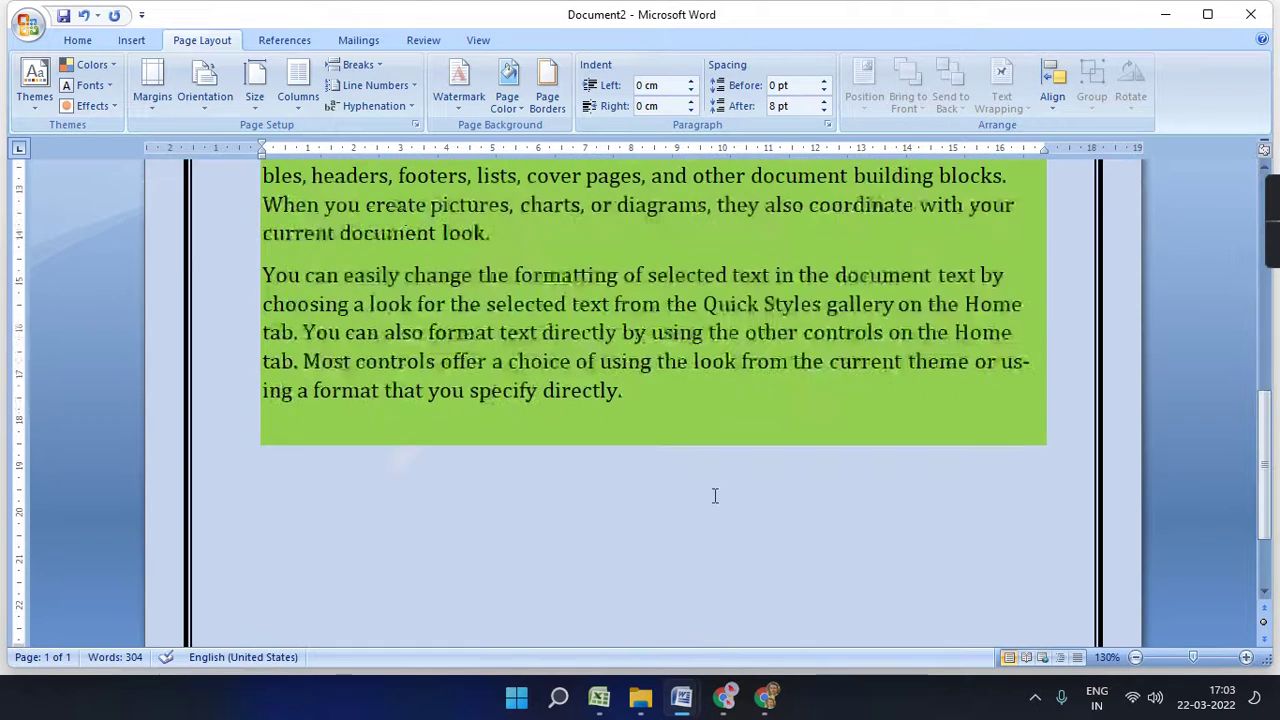
{"action": "left_click_drag", "start_coordinate": [650, 391], "coordinate": [262, 275]}
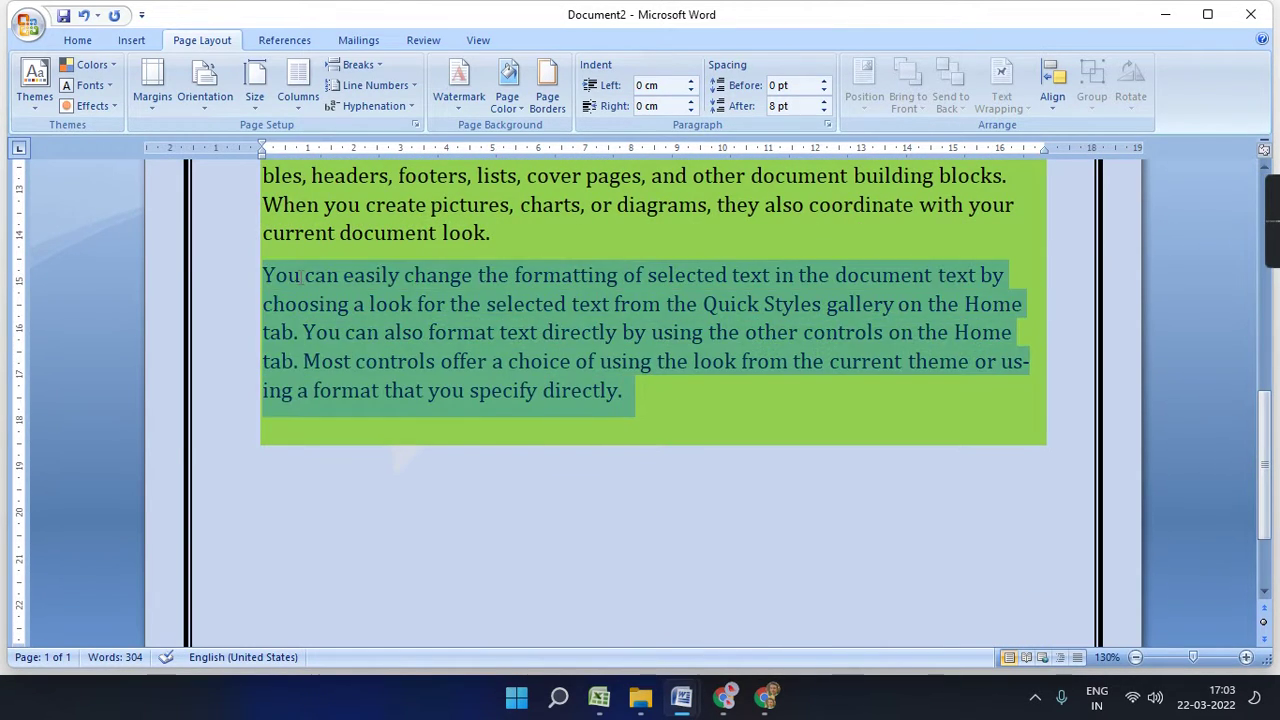
{"action": "left_click", "coordinate": [420, 362]}
- Check the green-shaded page in Print Preview at full size, then return to editing
{"action": "left_click", "coordinate": [30, 16]}
{"action": "mouse_move", "coordinate": [69, 237]}
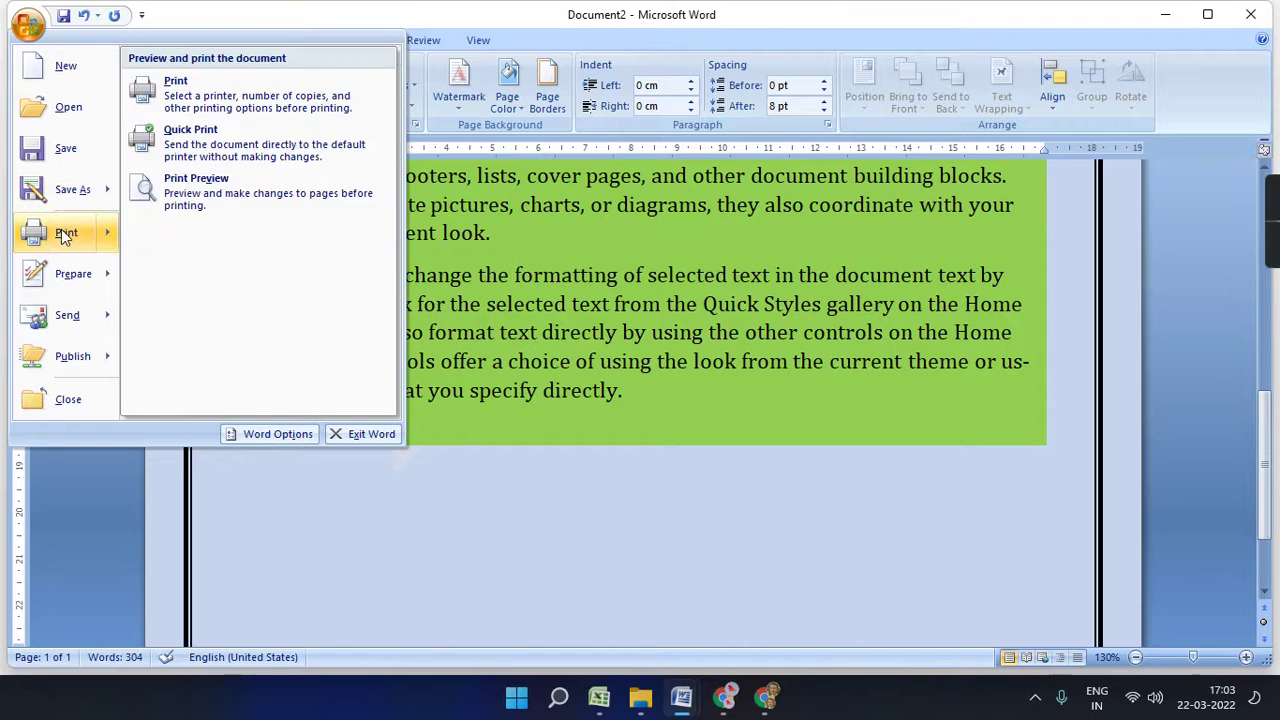
{"action": "left_click", "coordinate": [190, 315]}
{"action": "left_click", "coordinate": [656, 313]}
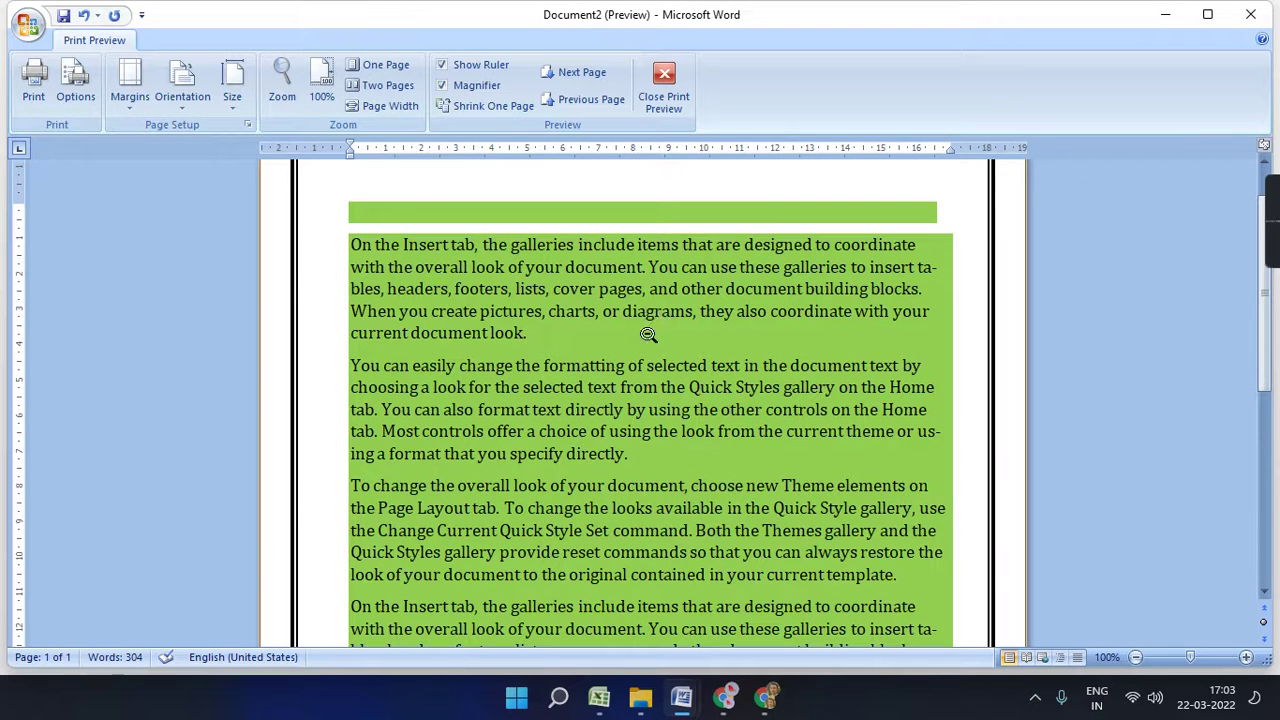
{"action": "scroll", "coordinate": [457, 360], "scroll_direction": "up", "scroll_amount": 1}
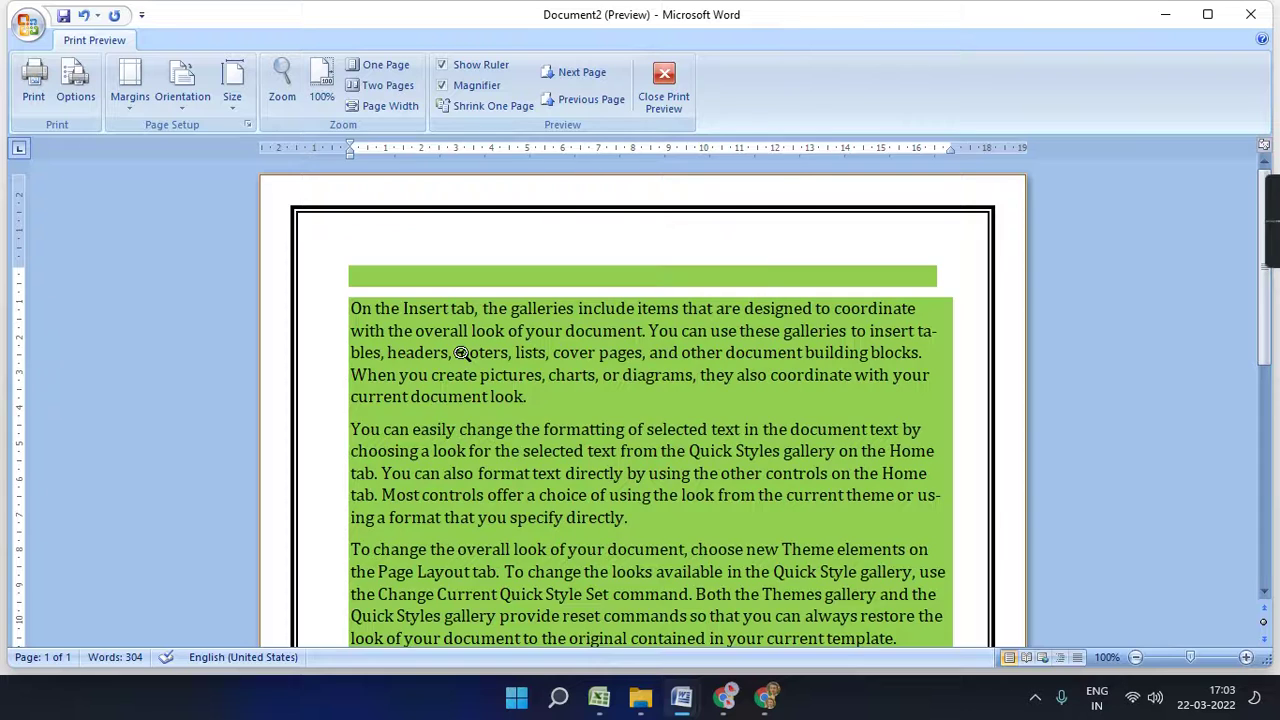
{"action": "left_click", "coordinate": [462, 355]}
{"action": "left_click", "coordinate": [668, 100]}
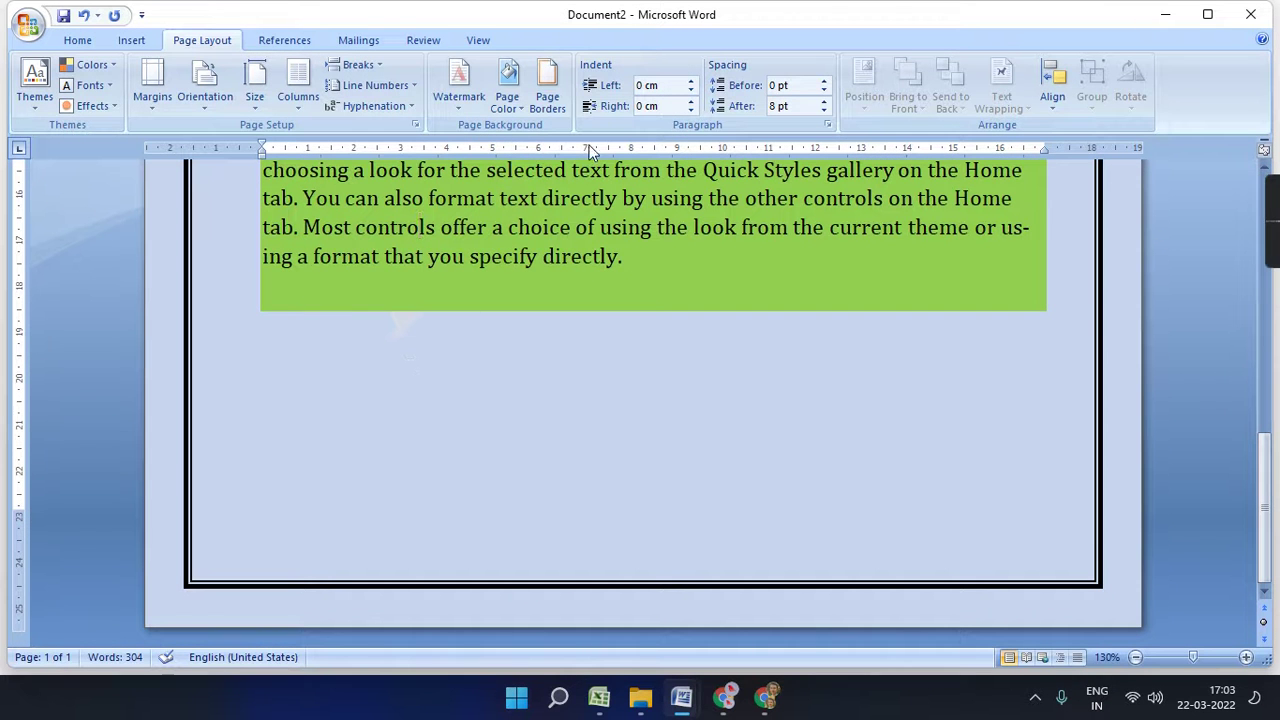
- Set the shading pattern style to Clear in Borders and Shading
{"action": "left_click", "coordinate": [547, 110]}
{"action": "left_click", "coordinate": [546, 177]}
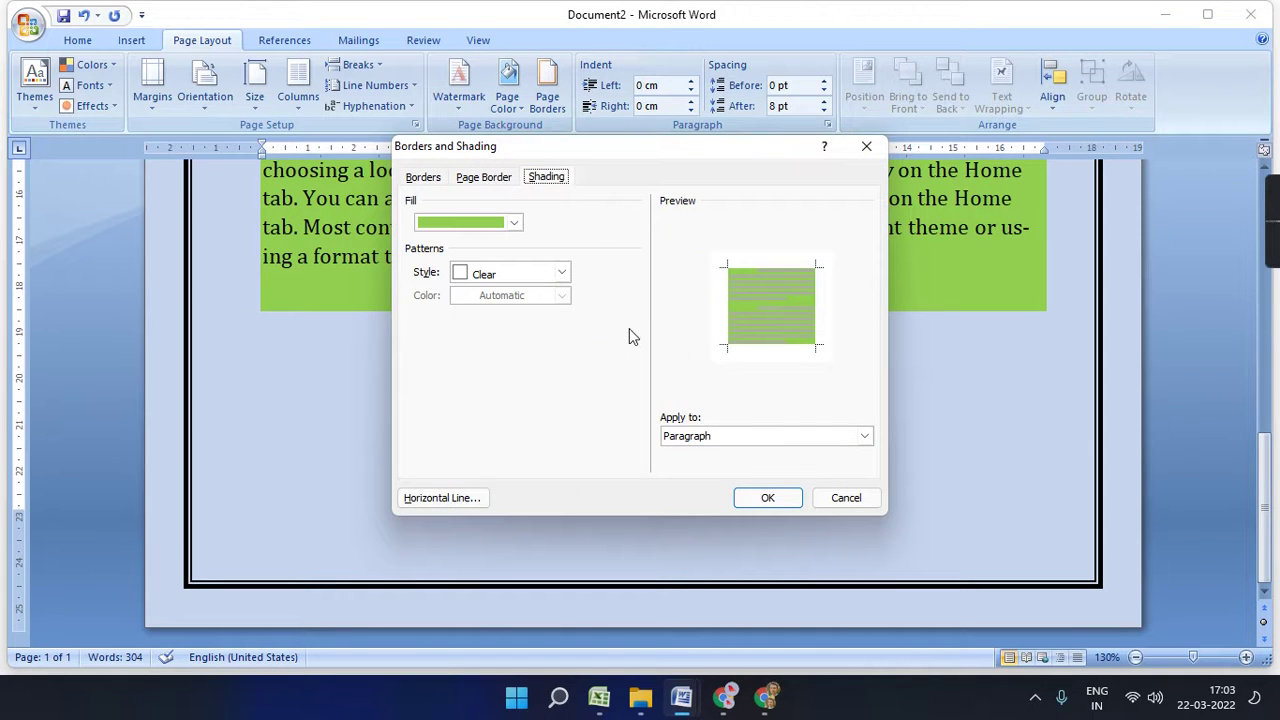
{"action": "left_click", "coordinate": [477, 268]}
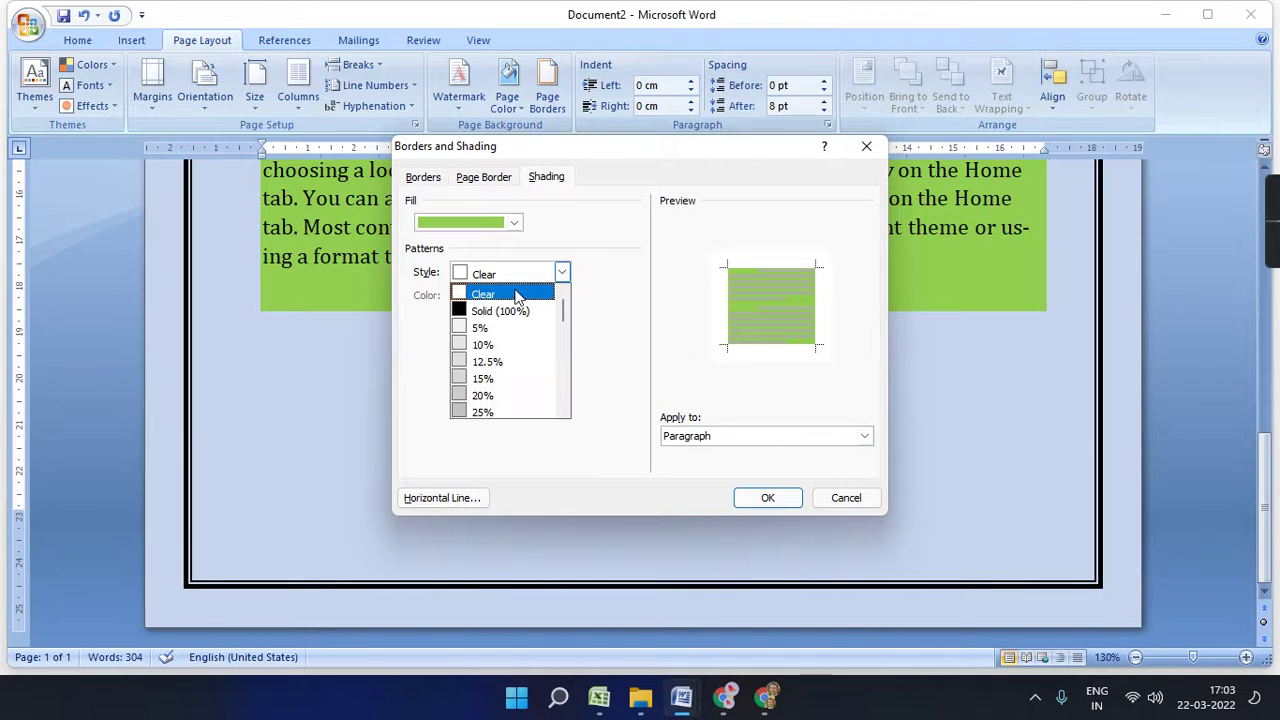
{"action": "left_click", "coordinate": [515, 290]}
{"action": "left_click", "coordinate": [767, 498]}
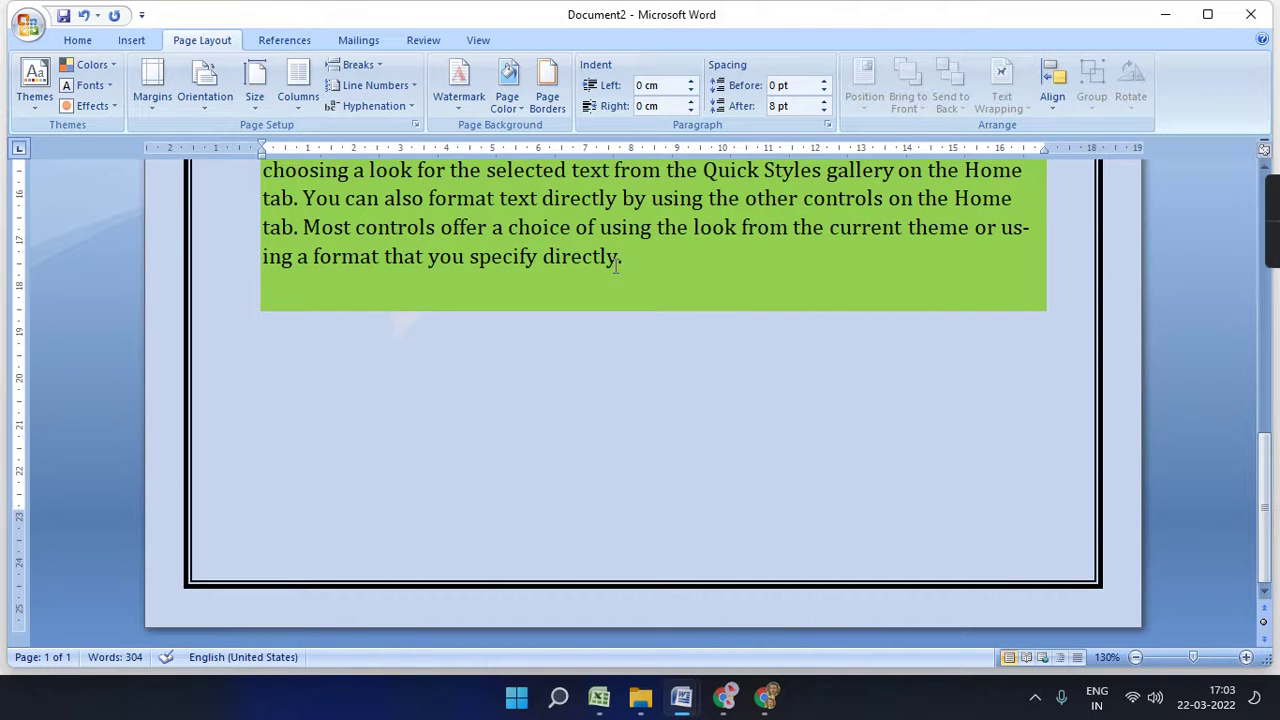
- Remove the green shading from all text with Fill set to No Color
{"action": "key", "text": "ctrl+a"}
{"action": "left_click", "coordinate": [548, 95]}
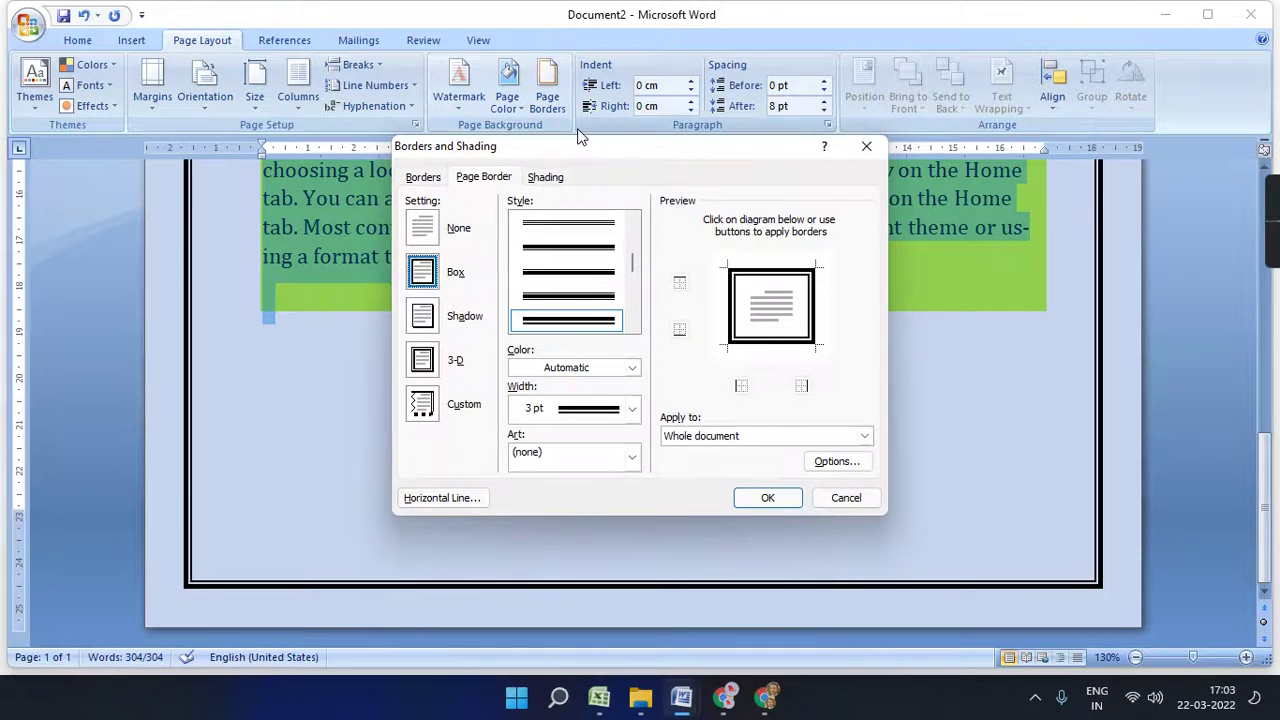
{"action": "left_click", "coordinate": [549, 177]}
{"action": "left_click", "coordinate": [513, 222]}
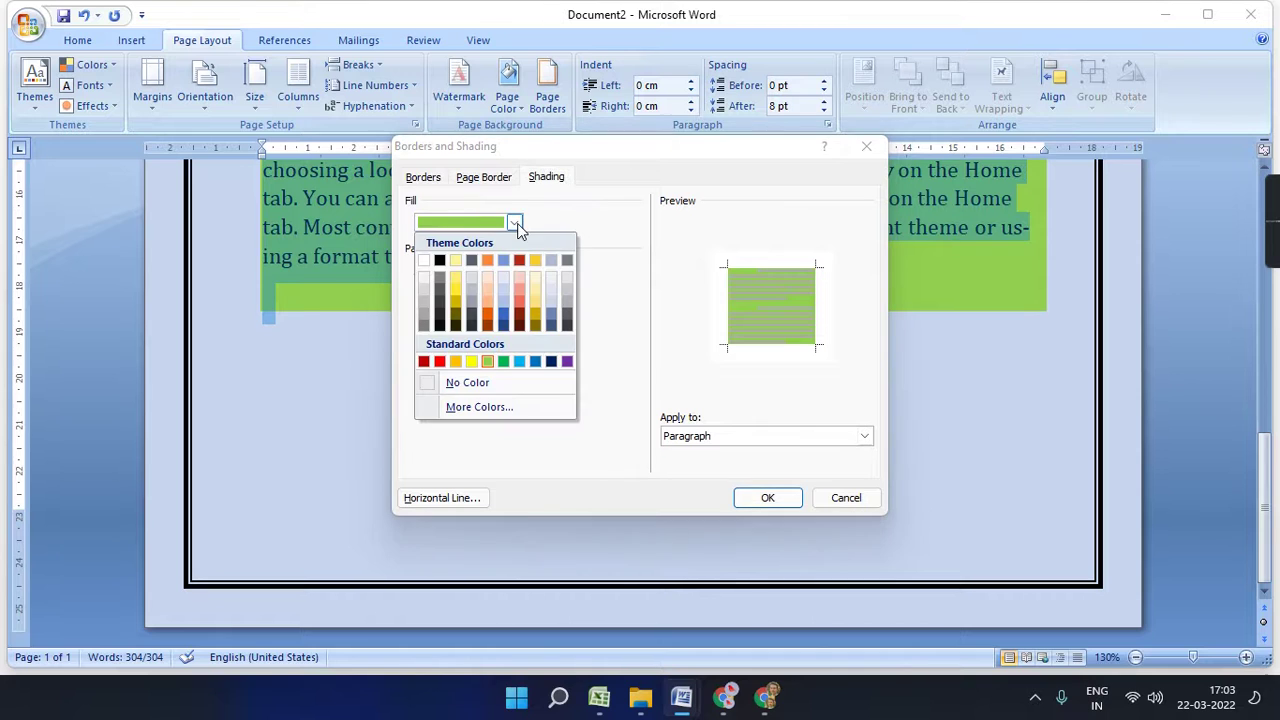
{"action": "left_click", "coordinate": [458, 383]}
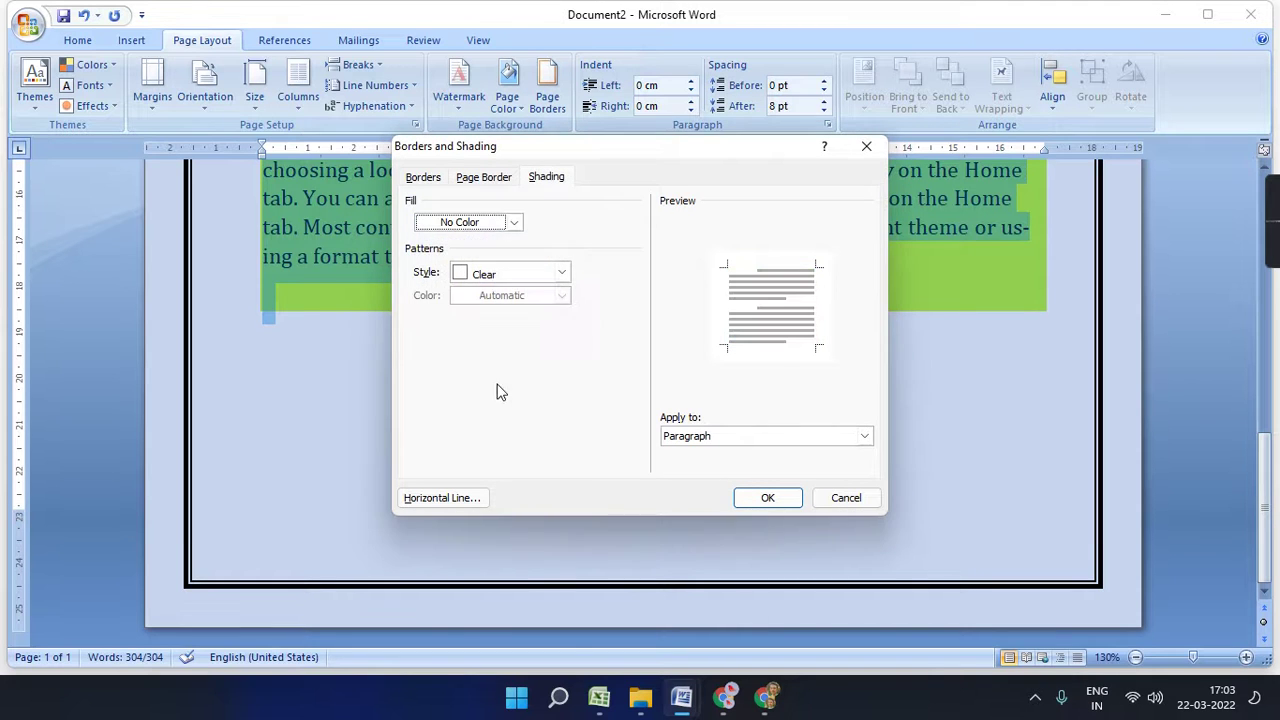
{"action": "left_click", "coordinate": [767, 497]}
{"action": "scroll", "coordinate": [578, 395], "scroll_direction": "down", "scroll_amount": 2}
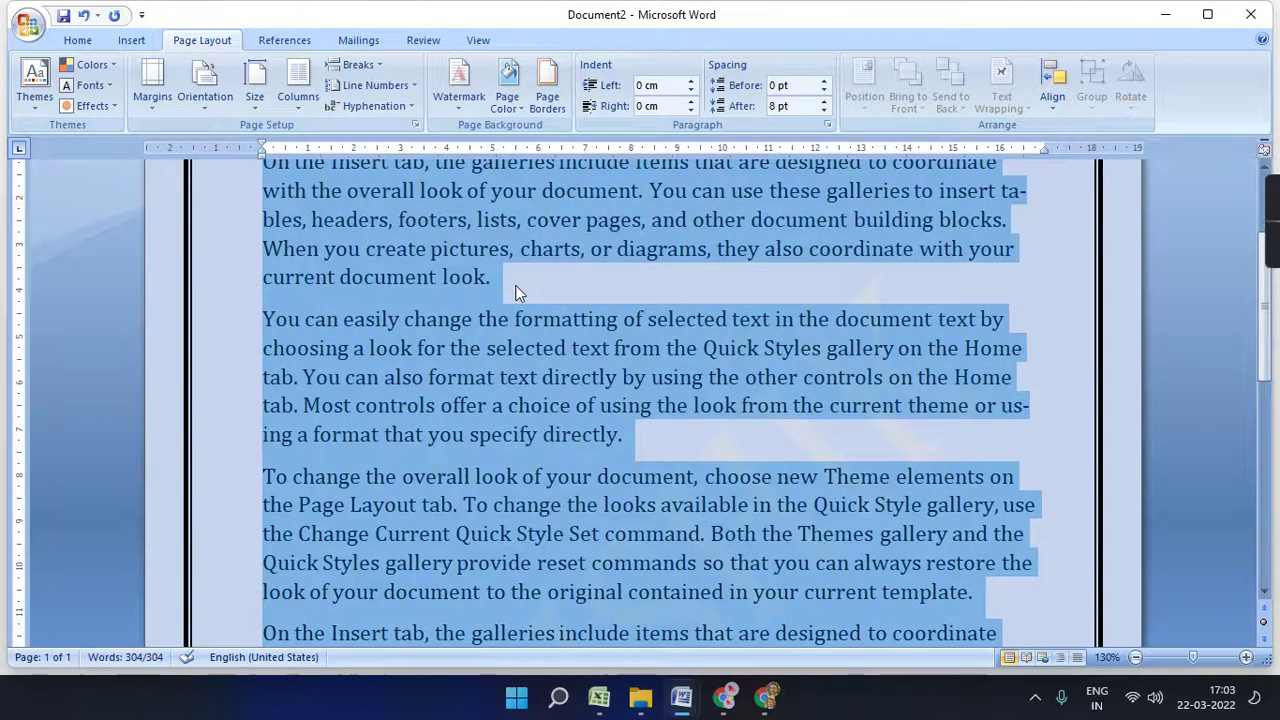
{"action": "left_click", "coordinate": [514, 286]}
{"action": "scroll", "coordinate": [578, 318], "scroll_direction": "up", "scroll_amount": 2}
{"action": "left_click_drag", "start_coordinate": [260, 347], "coordinate": [600, 353]}
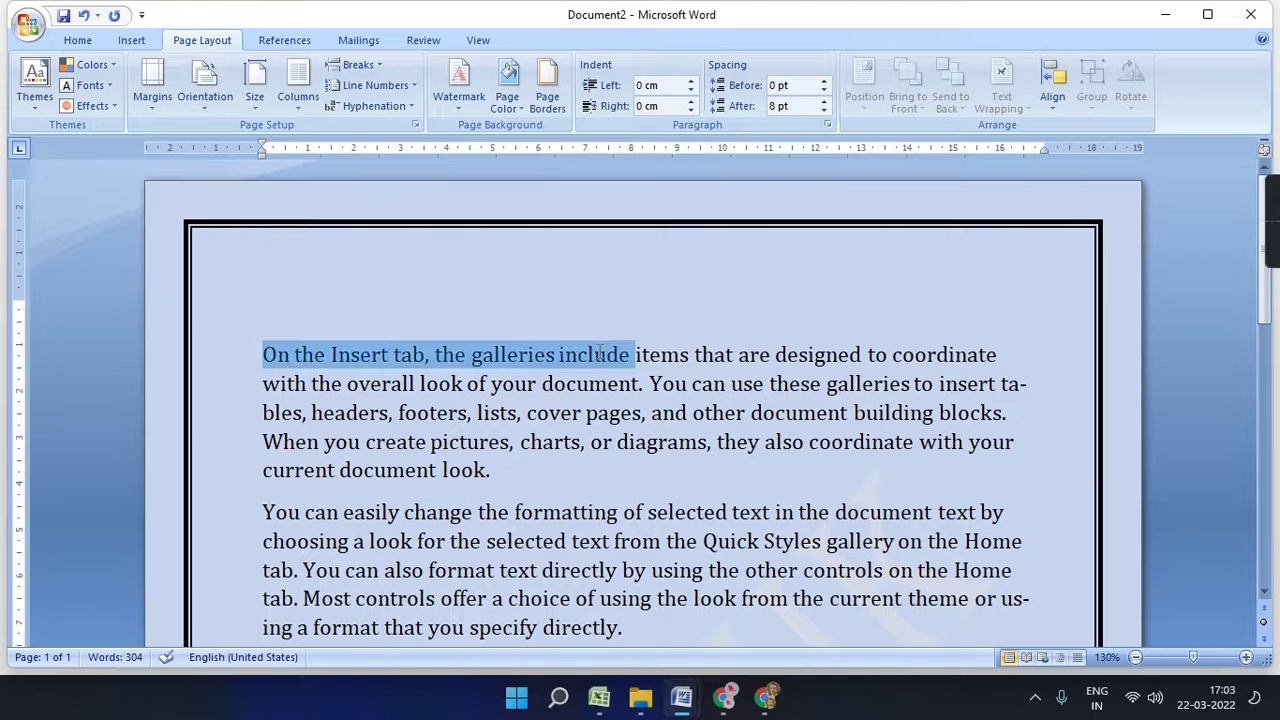
- Shade the phrase 'You can easily change the formatting' with a yellow fill
{"action": "left_click", "coordinate": [602, 443]}
{"action": "scroll", "coordinate": [600, 400], "scroll_direction": "down", "scroll_amount": 2}
{"action": "left_click_drag", "start_coordinate": [263, 394], "coordinate": [570, 399]}
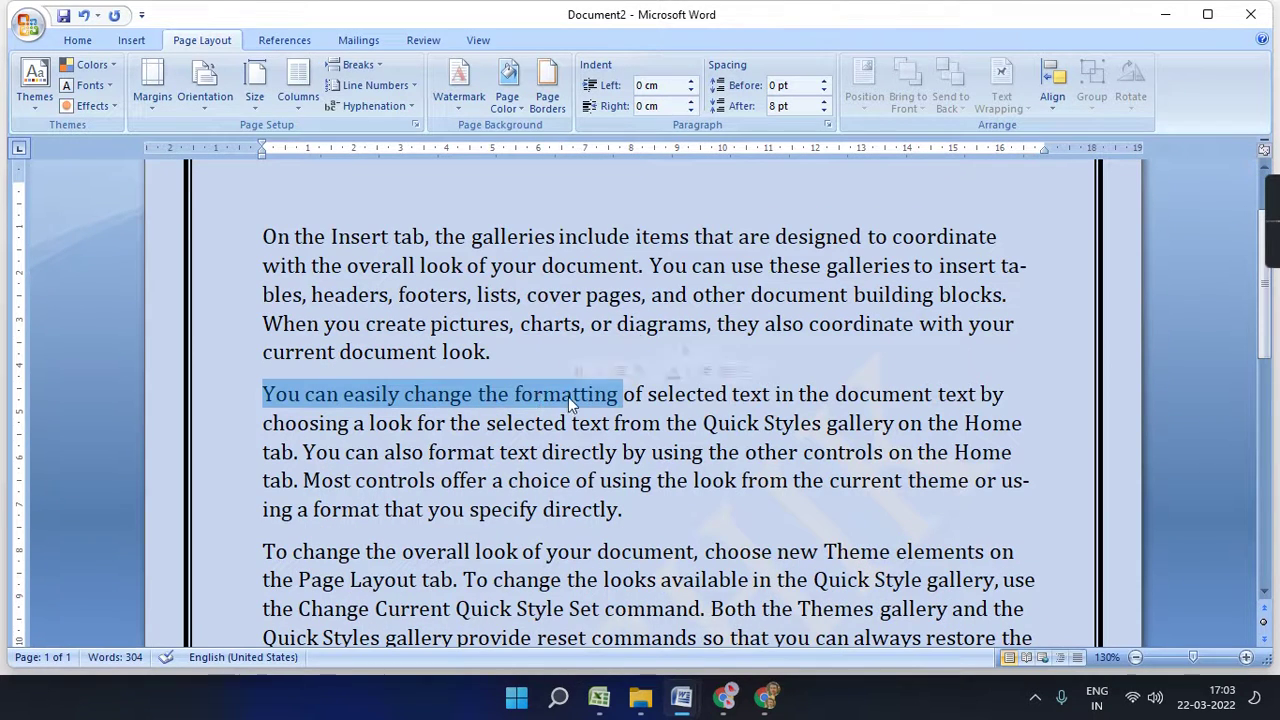
{"action": "left_click", "coordinate": [547, 95]}
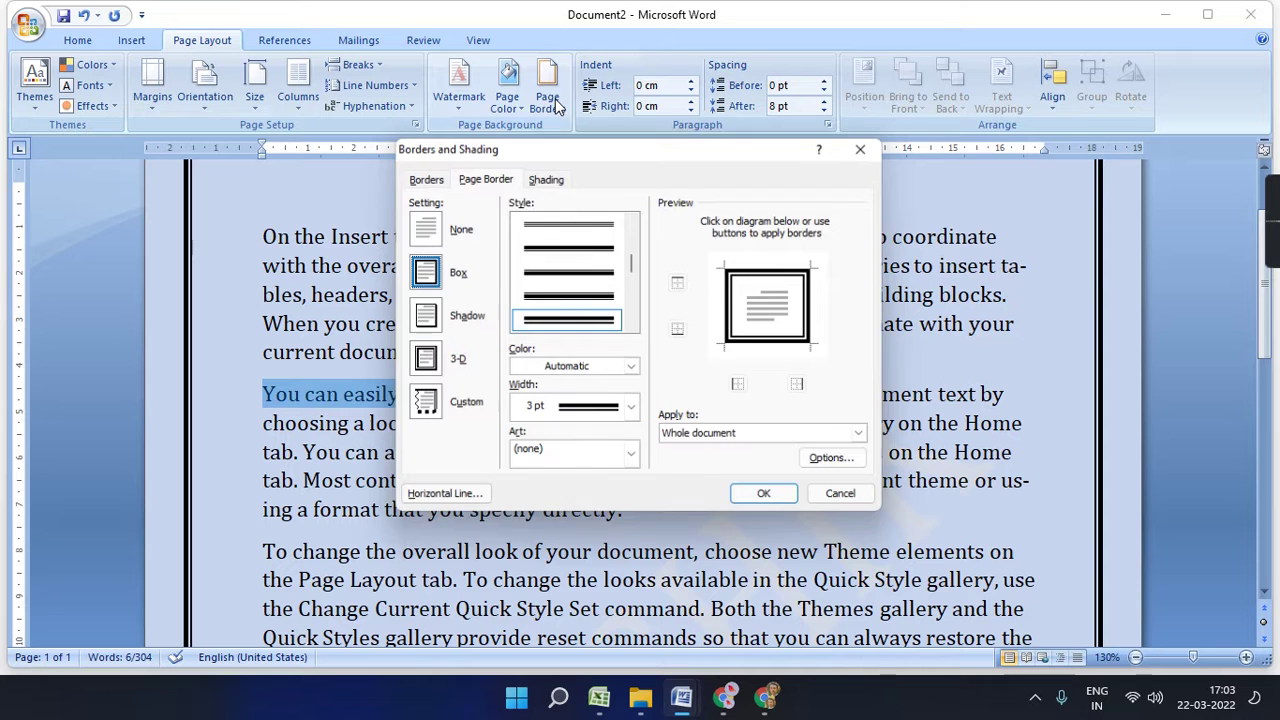
{"action": "left_click", "coordinate": [545, 177]}
{"action": "left_click", "coordinate": [513, 222]}
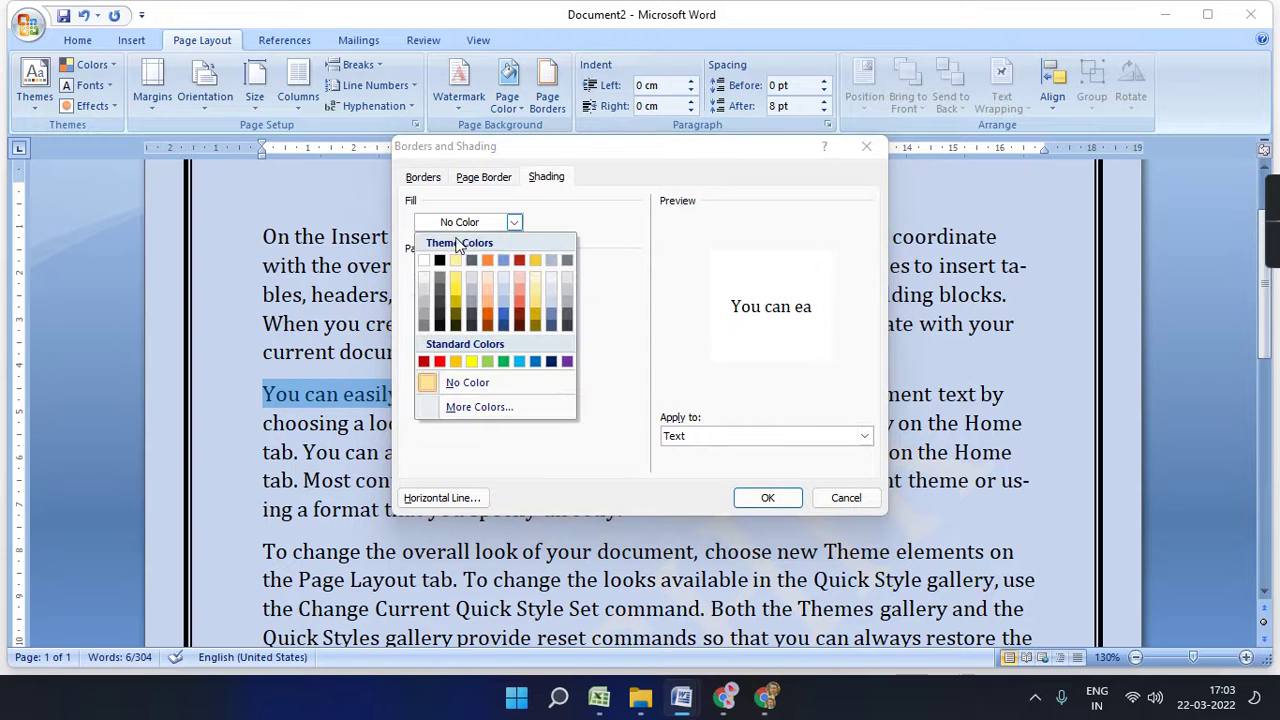
{"action": "left_click", "coordinate": [459, 265]}
{"action": "left_click", "coordinate": [767, 497]}
- Deselect and reselect text to inspect the yellow-shaded opening phrase
{"action": "left_click", "coordinate": [652, 480]}
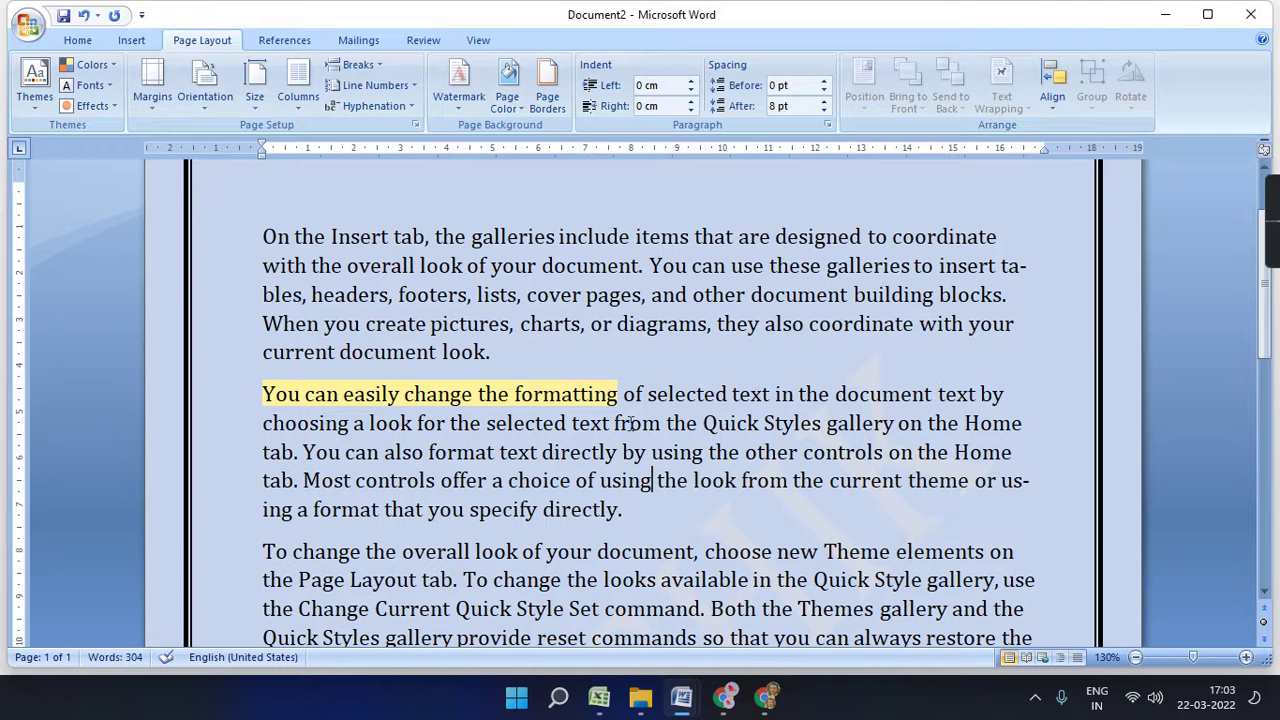
{"action": "key", "text": "ctrl+a"}
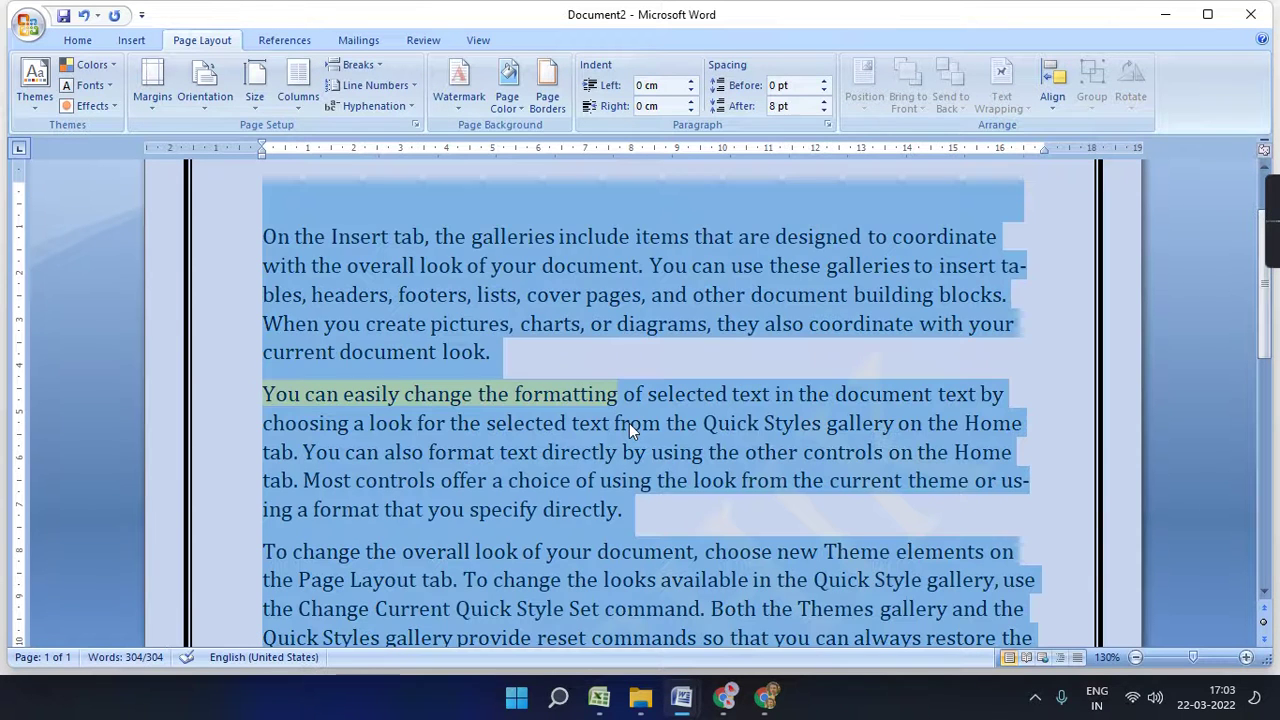
{"action": "left_click", "coordinate": [629, 423]}
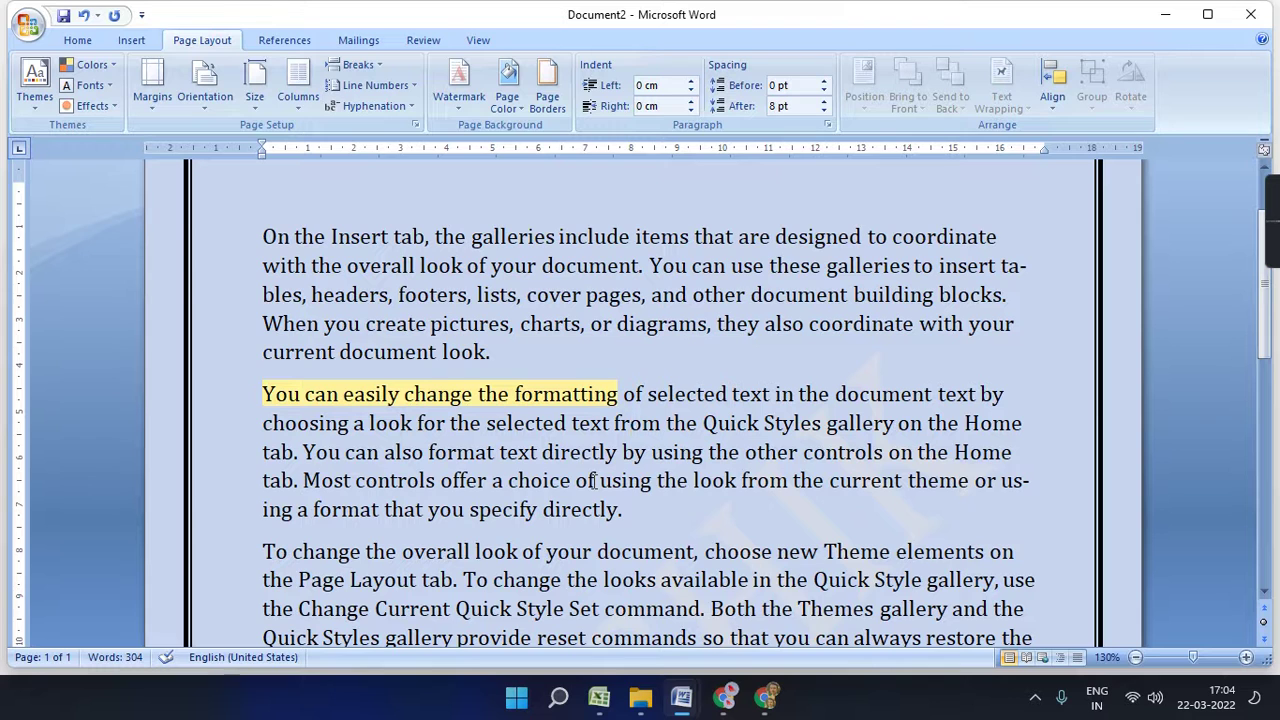
{"action": "left_click_drag", "start_coordinate": [263, 394], "coordinate": [527, 398]}
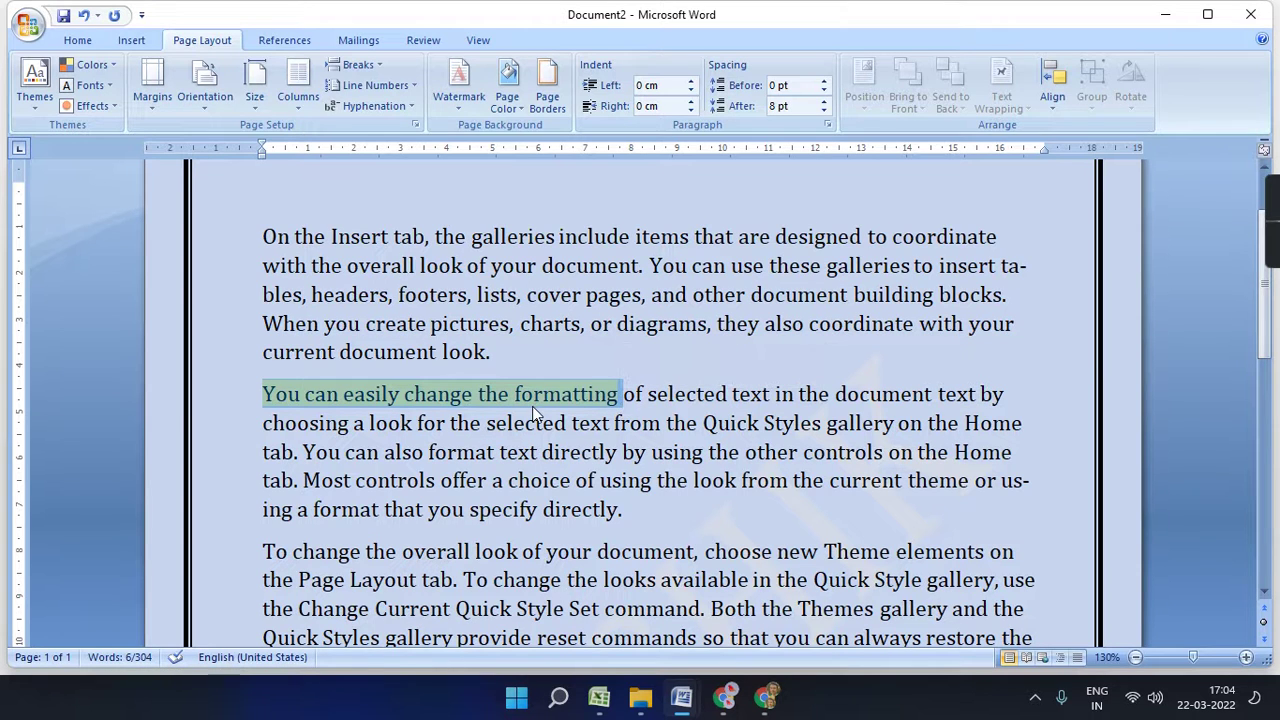
{"action": "left_click", "coordinate": [631, 424]}
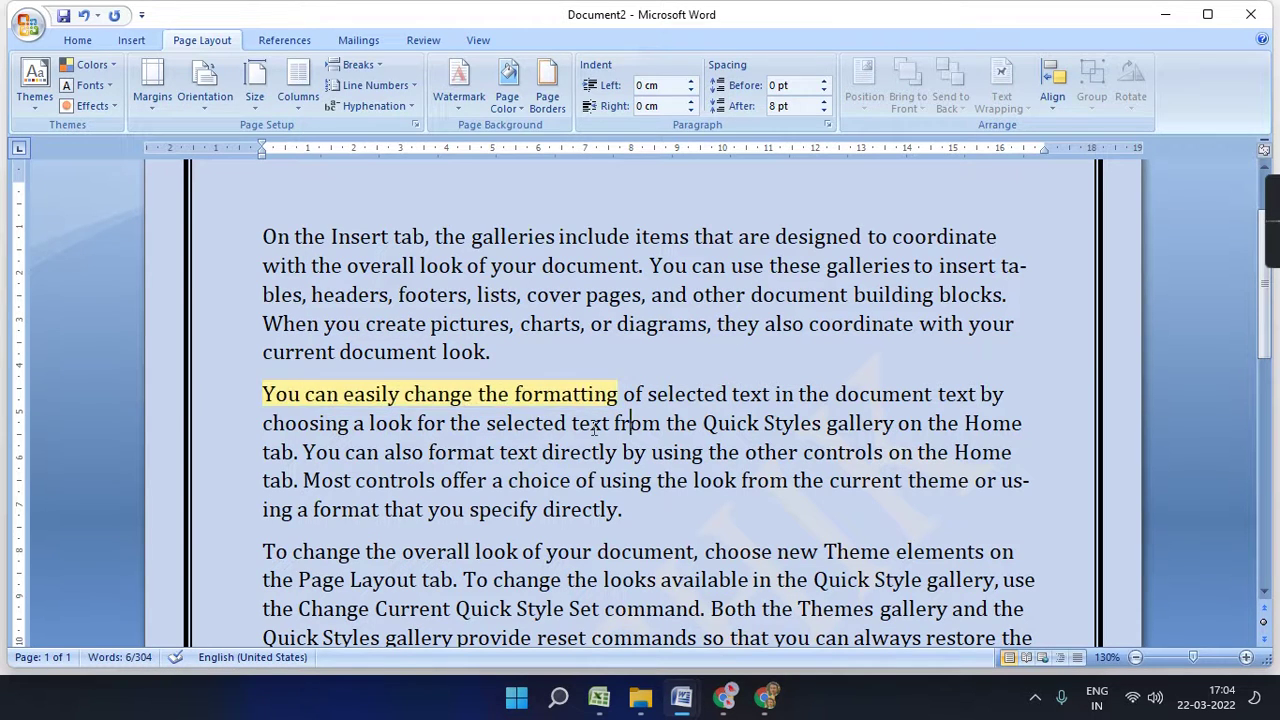
- Undo the yellow phrase shading and set the page border setting to None
{"action": "key", "text": "ctrl+a"}
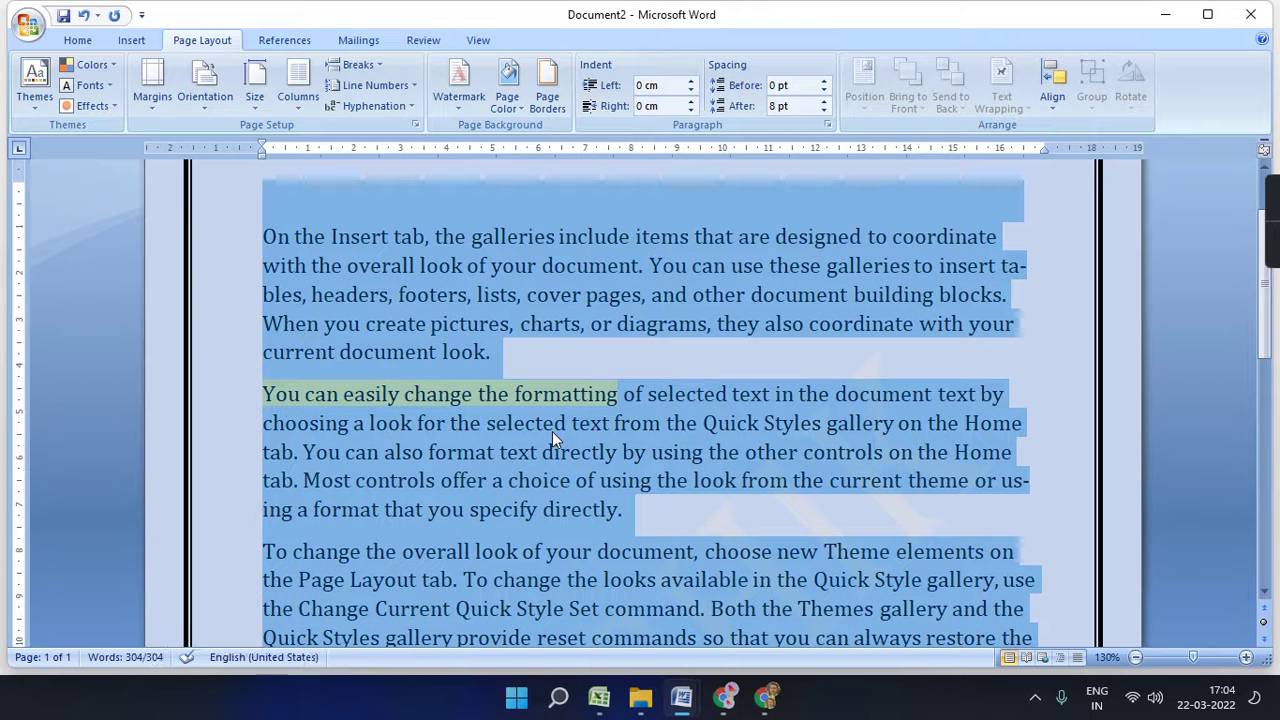
{"action": "left_click", "coordinate": [622, 480]}
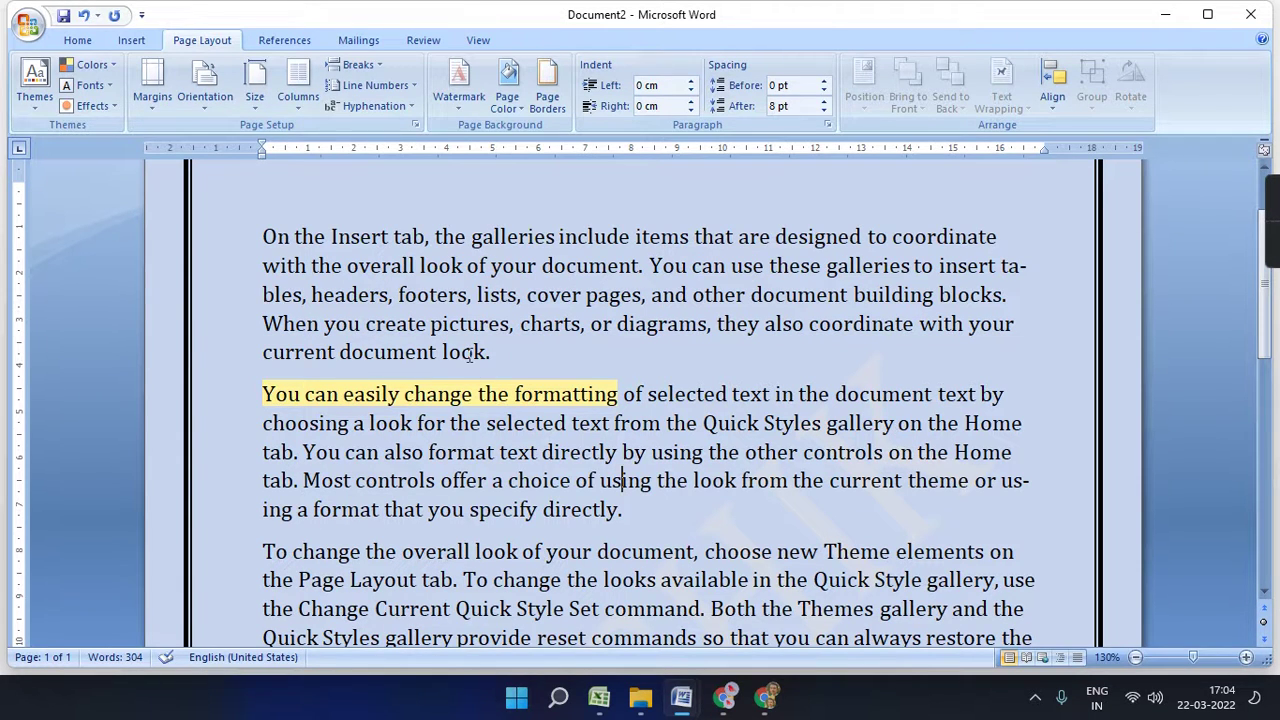
{"action": "left_click", "coordinate": [575, 404], "text": "shift"}
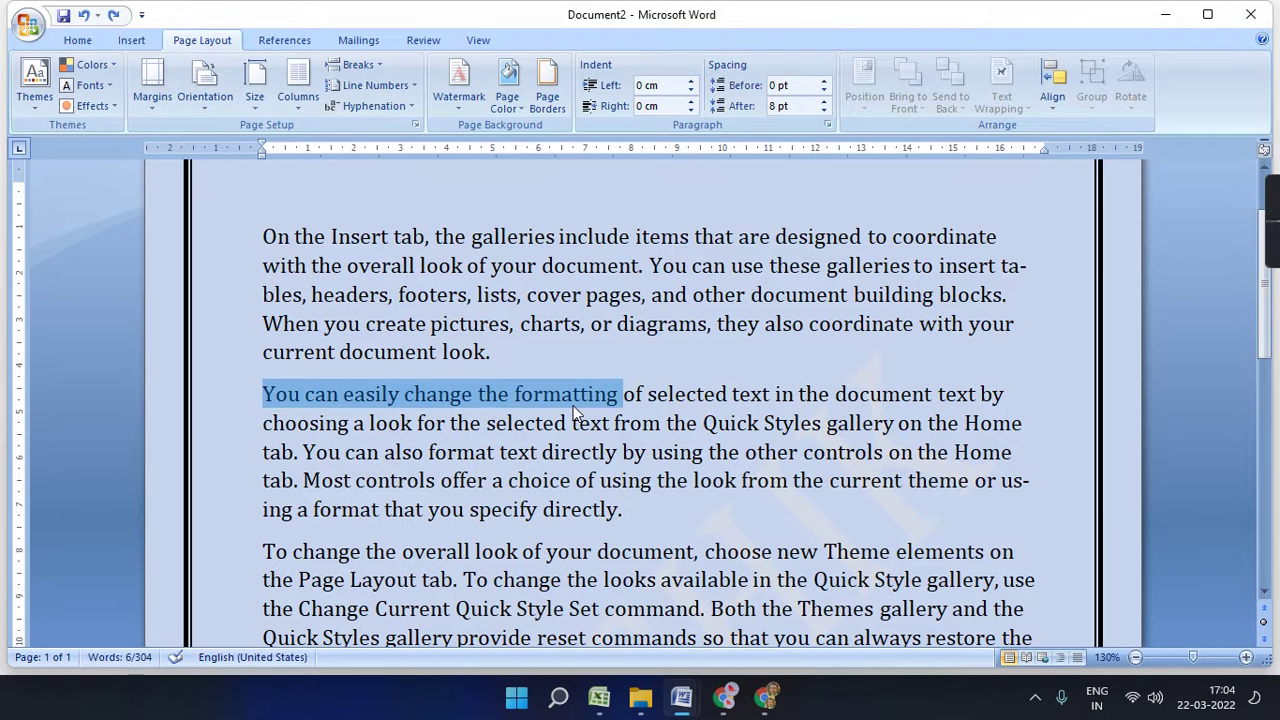
{"action": "key", "text": "ctrl+a"}
{"action": "left_click", "coordinate": [547, 96]}
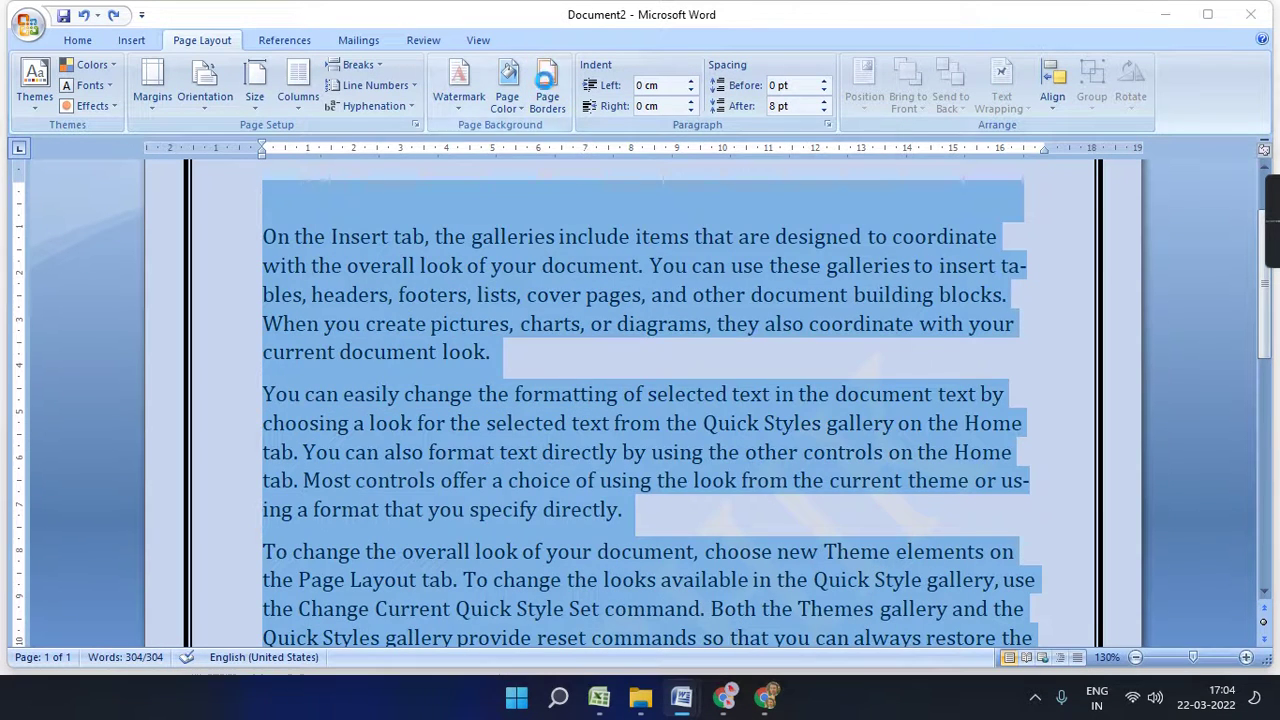
{"action": "left_click", "coordinate": [443, 228]}
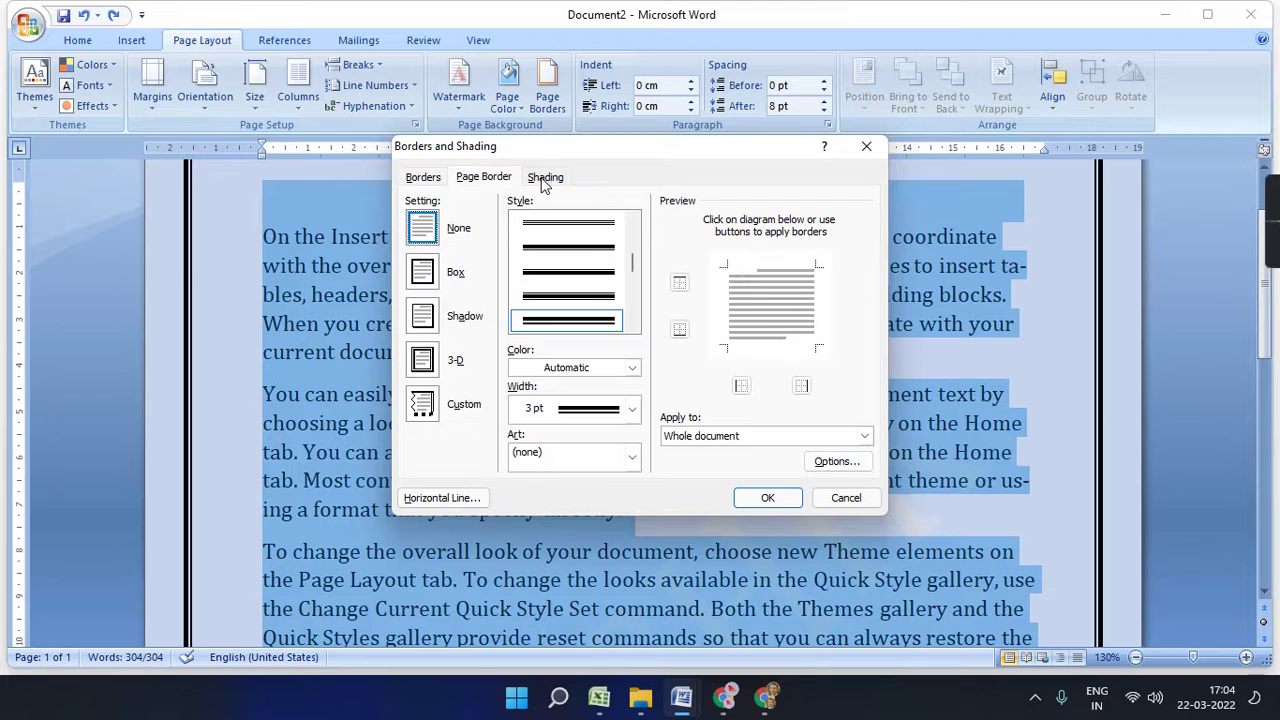
{"action": "left_click", "coordinate": [762, 497]}
{"action": "left_click", "coordinate": [573, 332]}
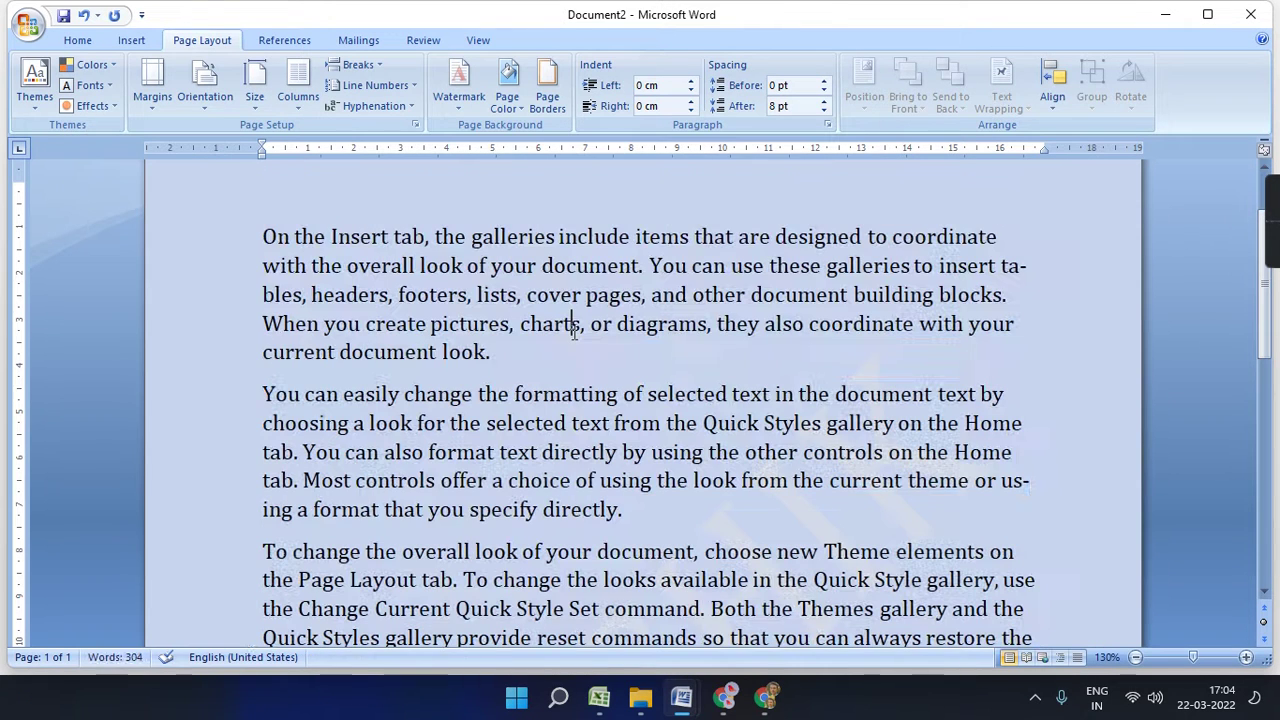
- Set Page Color to No Color for a white page, then zoom out to 80%
{"action": "left_click", "coordinate": [497, 105]}
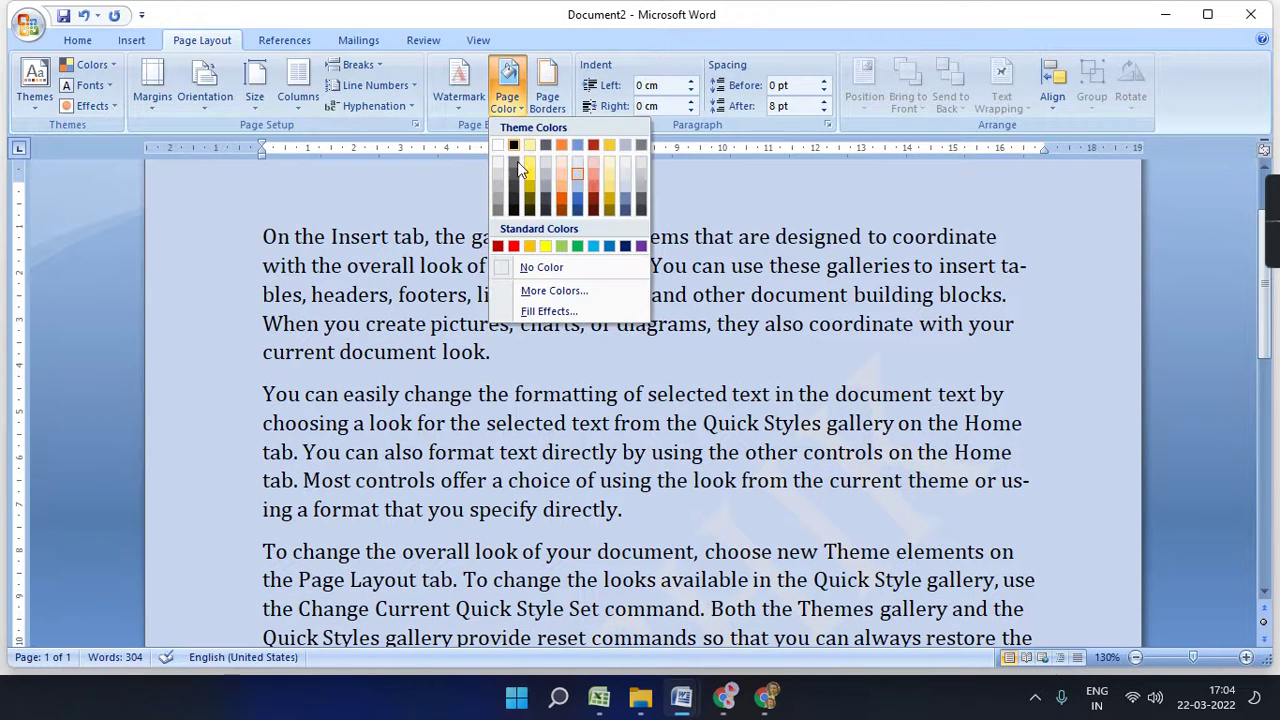
{"action": "left_click", "coordinate": [562, 266]}
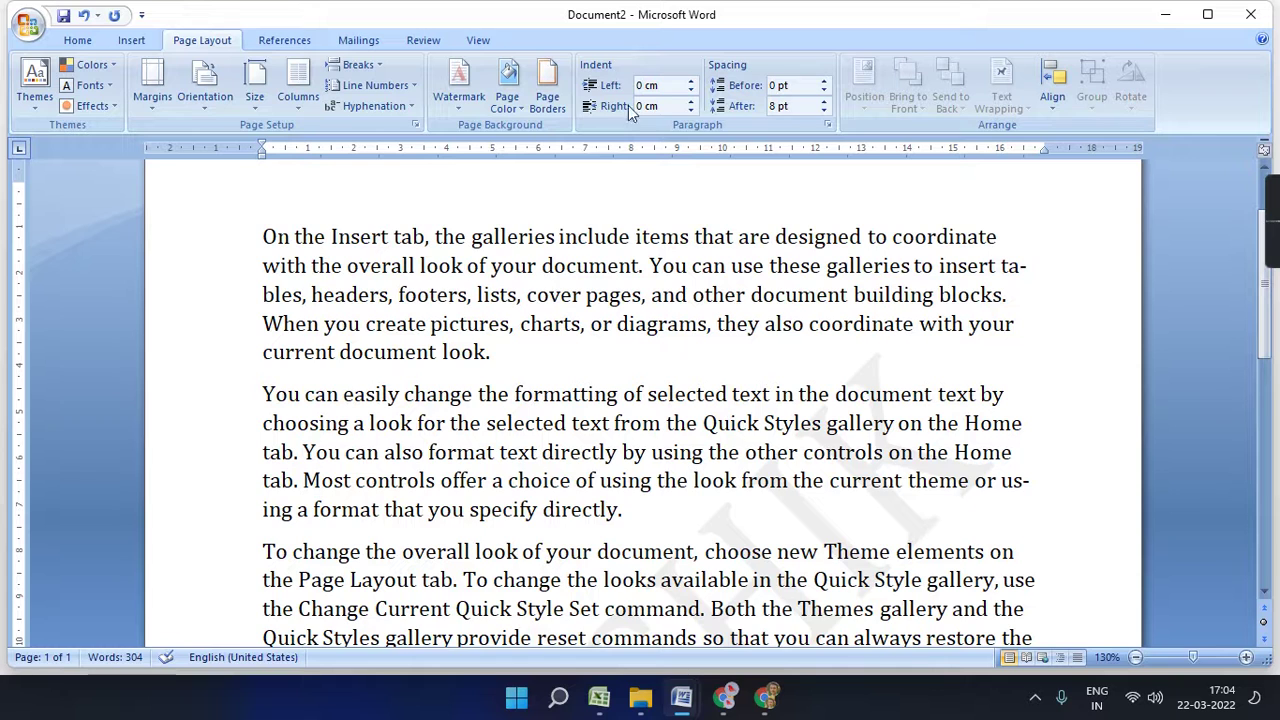
{"action": "scroll", "coordinate": [687, 372], "scroll_direction": "up", "scroll_amount": 2}
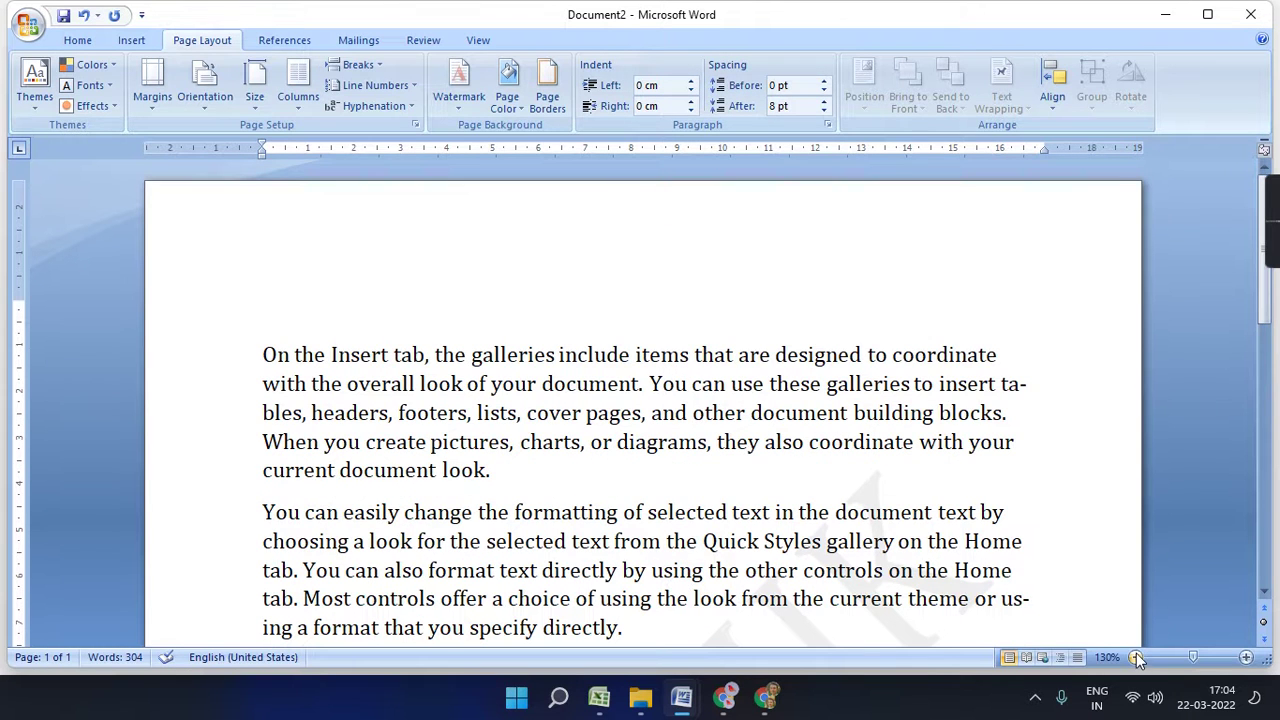
{"action": "left_click", "coordinate": [1135, 657]}
{"action": "left_click", "coordinate": [1135, 657]}
{"action": "left_click", "coordinate": [1135, 657]}
{"action": "left_click", "coordinate": [1135, 657]}
{"action": "left_click", "coordinate": [1135, 657]}
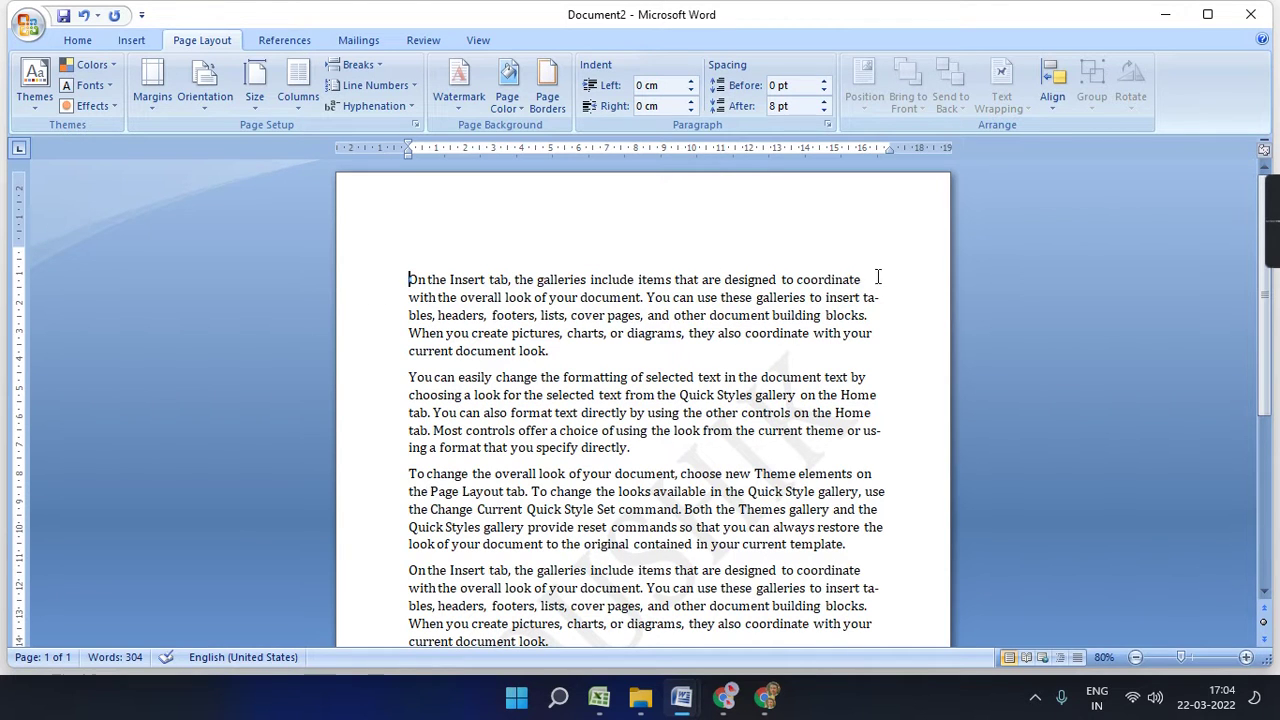
{"action": "left_click_drag", "start_coordinate": [872, 278], "coordinate": [408, 280]}
{"action": "left_click", "coordinate": [706, 329]}
{"action": "left_click", "coordinate": [690, 92]}
{"action": "left_click", "coordinate": [690, 92]}
{"action": "left_click", "coordinate": [690, 92]}
{"action": "left_click", "coordinate": [690, 92]}
{"action": "left_click", "coordinate": [690, 92]}
{"action": "left_click", "coordinate": [690, 92]}
{"action": "left_click", "coordinate": [690, 92]}
{"action": "left_click", "coordinate": [690, 92]}
{"action": "left_click", "coordinate": [690, 92]}
{"action": "left_click", "coordinate": [690, 92]}
{"action": "left_click", "coordinate": [690, 92]}
{"action": "left_click", "coordinate": [690, 92]}
{"action": "left_click", "coordinate": [690, 92]}
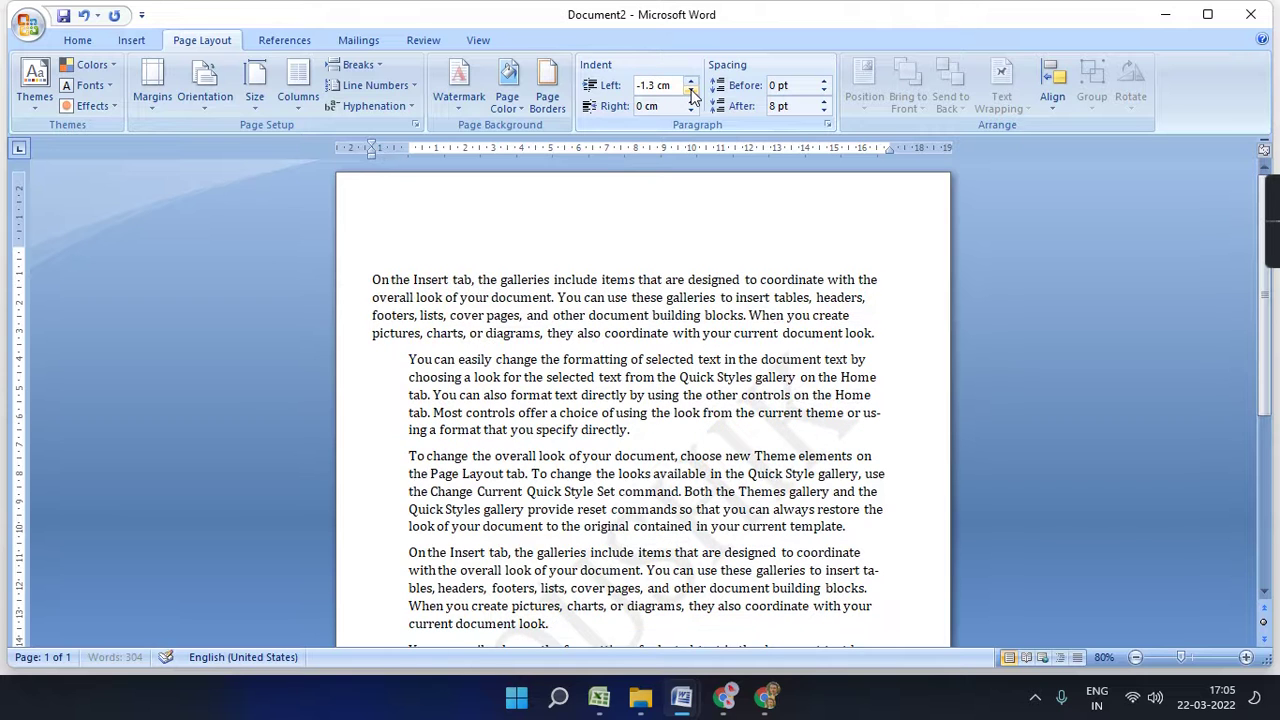
{"action": "left_click", "coordinate": [690, 84]}
{"action": "left_click", "coordinate": [690, 84]}
{"action": "left_click", "coordinate": [690, 84]}
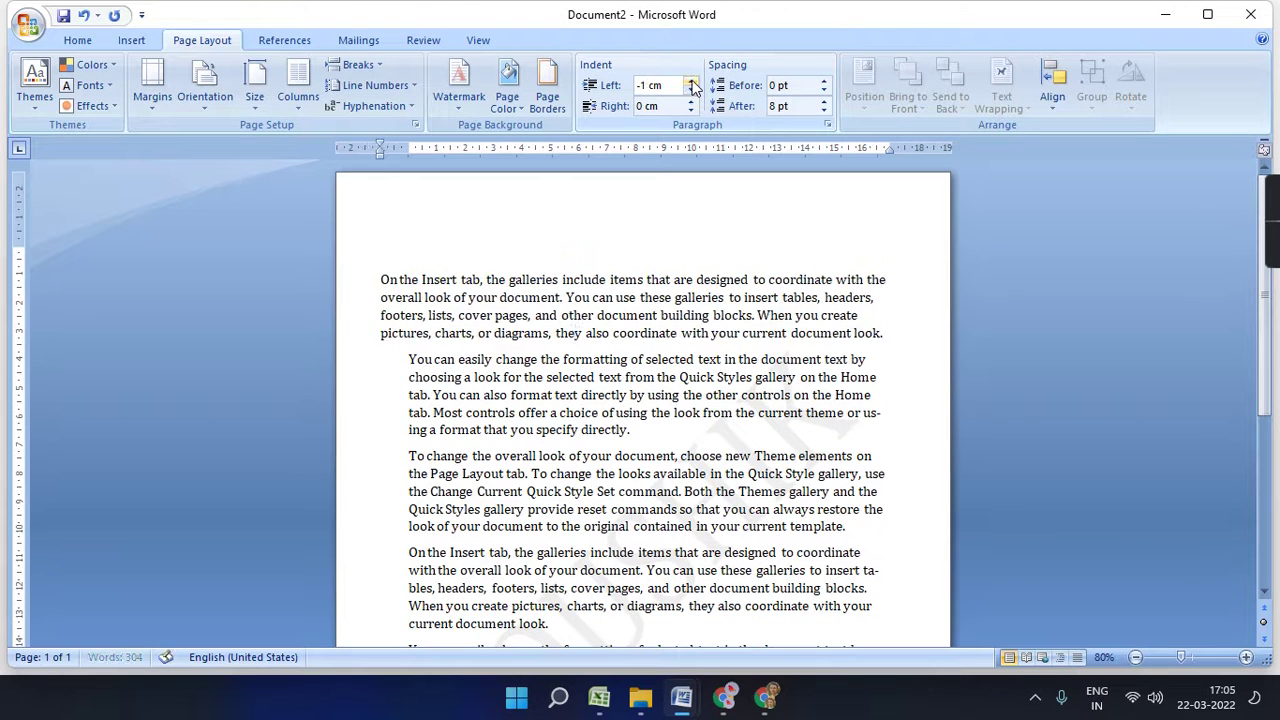
{"action": "left_click", "coordinate": [690, 84]}
{"action": "left_click", "coordinate": [690, 84]}
{"action": "left_click", "coordinate": [690, 84]}
{"action": "left_click", "coordinate": [690, 84]}
{"action": "left_click", "coordinate": [690, 84]}
{"action": "left_click", "coordinate": [690, 84]}
{"action": "left_click", "coordinate": [690, 84]}
{"action": "left_click", "coordinate": [690, 84]}
{"action": "left_click", "coordinate": [690, 84]}
{"action": "left_click", "coordinate": [690, 84]}
{"action": "left_click", "coordinate": [690, 84]}
{"action": "left_click", "coordinate": [690, 84]}
{"action": "left_click", "coordinate": [690, 84]}
{"action": "left_click", "coordinate": [690, 84]}
{"action": "left_click", "coordinate": [690, 84]}
{"action": "left_click", "coordinate": [690, 84]}
{"action": "left_click", "coordinate": [690, 84]}
{"action": "left_click", "coordinate": [690, 84]}
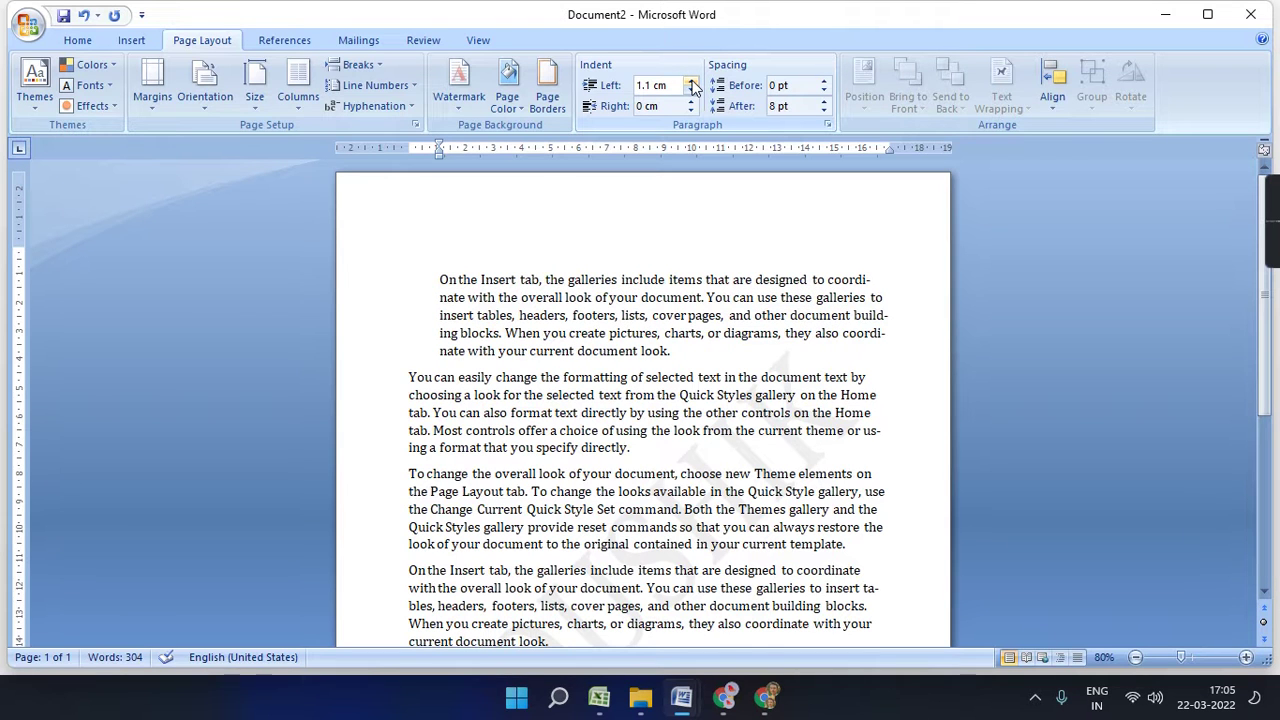
{"action": "left_click", "coordinate": [690, 90]}
{"action": "left_click", "coordinate": [690, 90]}
{"action": "left_click", "coordinate": [690, 90]}
{"action": "left_click", "coordinate": [690, 90]}
{"action": "left_click", "coordinate": [690, 90]}
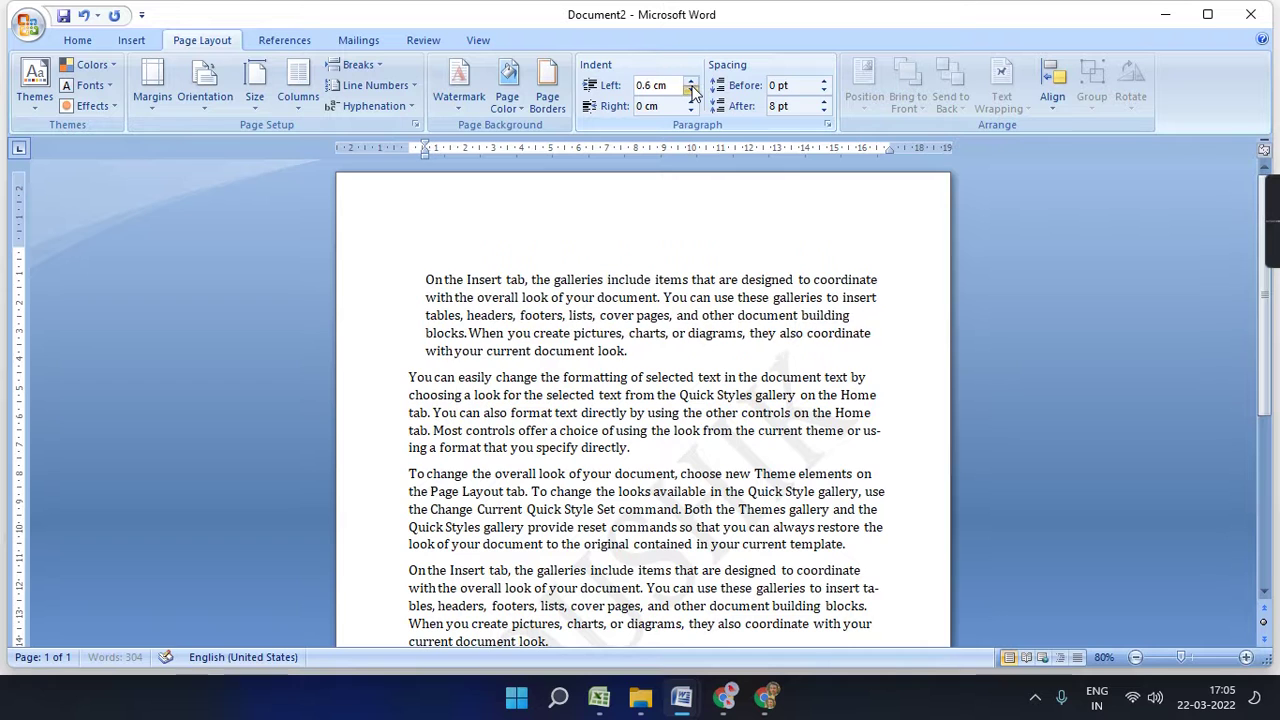
{"action": "left_click", "coordinate": [690, 90]}
{"action": "left_click", "coordinate": [690, 90]}
{"action": "left_click", "coordinate": [690, 90]}
{"action": "left_click", "coordinate": [690, 90]}
{"action": "left_click", "coordinate": [690, 90]}
{"action": "left_click", "coordinate": [690, 90]}
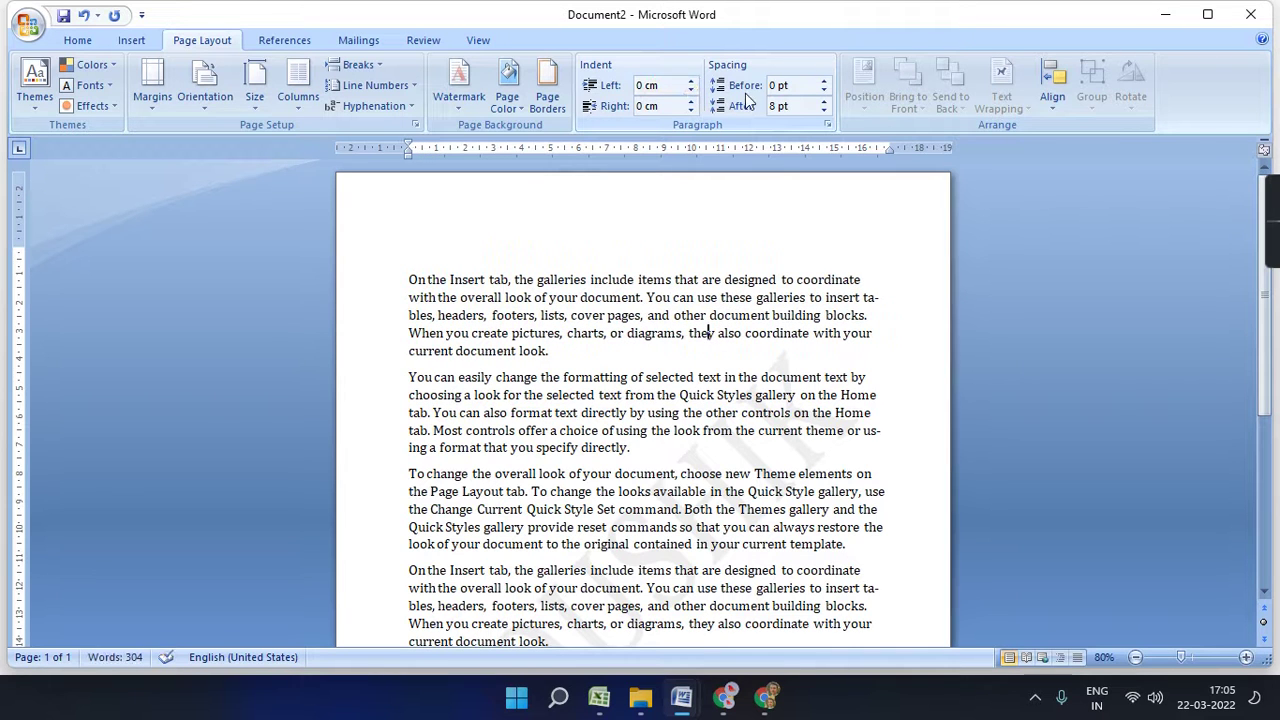
{"action": "left_click", "coordinate": [690, 101]}
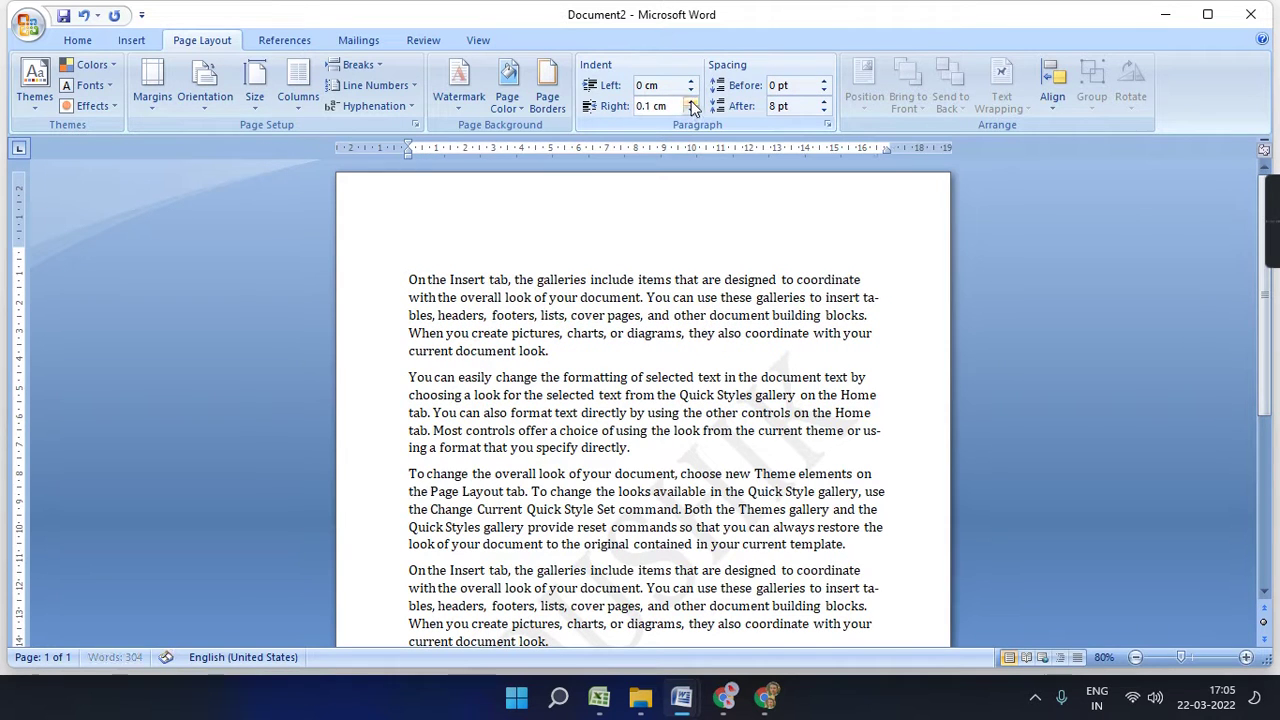
{"action": "left_click", "coordinate": [690, 101]}
{"action": "left_click", "coordinate": [690, 101]}
{"action": "left_click", "coordinate": [690, 101]}
{"action": "left_click", "coordinate": [690, 101]}
{"action": "left_click", "coordinate": [690, 101]}
{"action": "left_click", "coordinate": [690, 101]}
{"action": "left_click", "coordinate": [690, 101]}
{"action": "left_click", "coordinate": [690, 101]}
{"action": "left_click", "coordinate": [690, 101]}
{"action": "left_click", "coordinate": [690, 101]}
{"action": "left_click", "coordinate": [690, 101]}
{"action": "left_click", "coordinate": [690, 101]}
{"action": "left_click", "coordinate": [690, 101]}
{"action": "left_click", "coordinate": [690, 101]}
{"action": "left_click", "coordinate": [690, 101]}
{"action": "left_click", "coordinate": [690, 101]}
{"action": "left_click", "coordinate": [690, 110]}
{"action": "left_click", "coordinate": [690, 110]}
{"action": "left_click", "coordinate": [690, 110]}
{"action": "left_click", "coordinate": [690, 110]}
{"action": "left_click", "coordinate": [690, 110]}
{"action": "left_click", "coordinate": [690, 110]}
{"action": "left_click", "coordinate": [690, 110]}
{"action": "left_click", "coordinate": [690, 110]}
{"action": "left_click", "coordinate": [690, 110]}
{"action": "left_click", "coordinate": [690, 110]}
{"action": "left_click", "coordinate": [690, 110]}
{"action": "left_click", "coordinate": [690, 110]}
{"action": "left_click", "coordinate": [690, 110]}
{"action": "left_click", "coordinate": [690, 110]}
{"action": "left_click", "coordinate": [690, 110]}
{"action": "left_click", "coordinate": [690, 110]}
{"action": "left_click", "coordinate": [690, 110]}
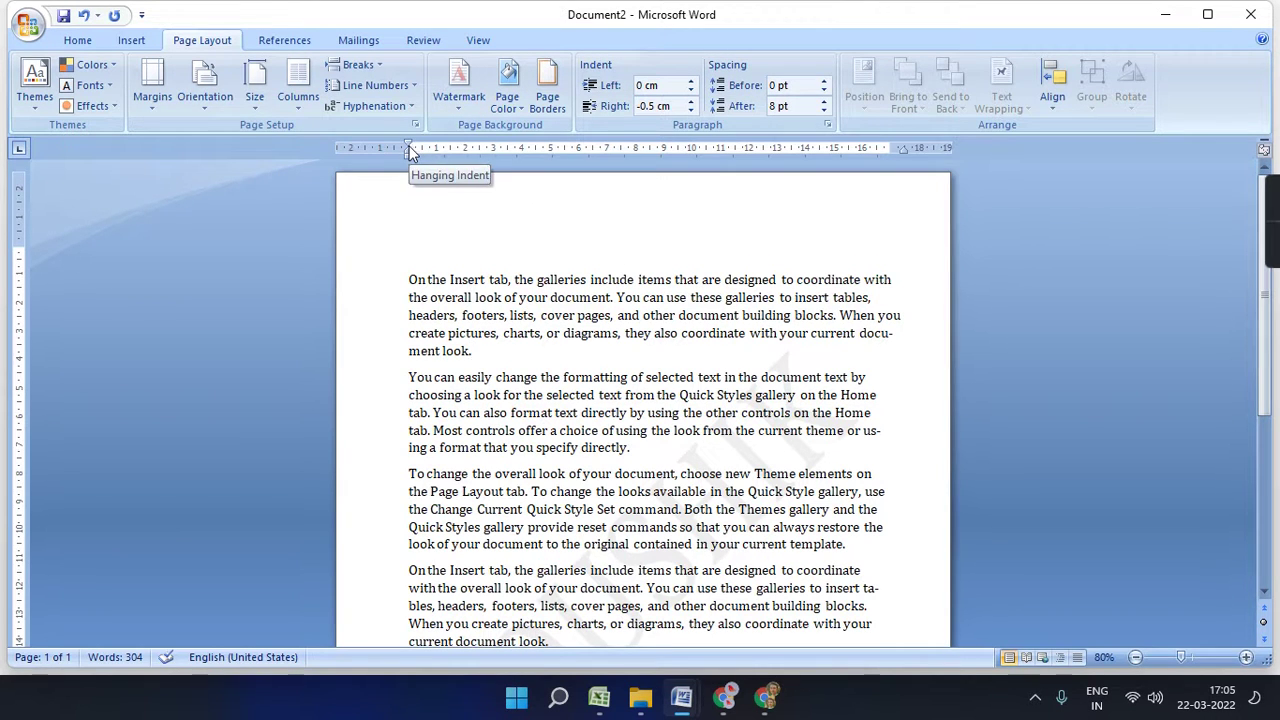
- Drag the left and right margins outward on the ruler to widen the text
{"action": "left_click_drag", "start_coordinate": [407, 146], "coordinate": [408, 146]}
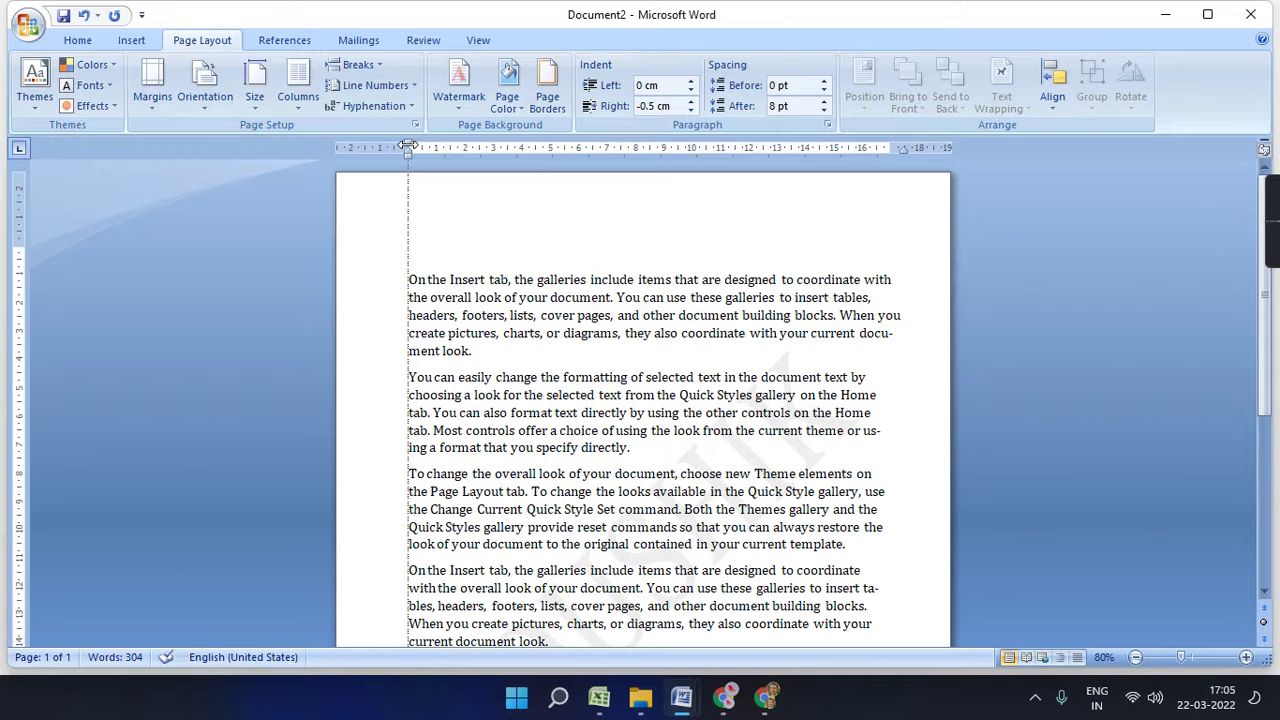
{"action": "left_click_drag", "start_coordinate": [408, 146], "coordinate": [365, 148]}
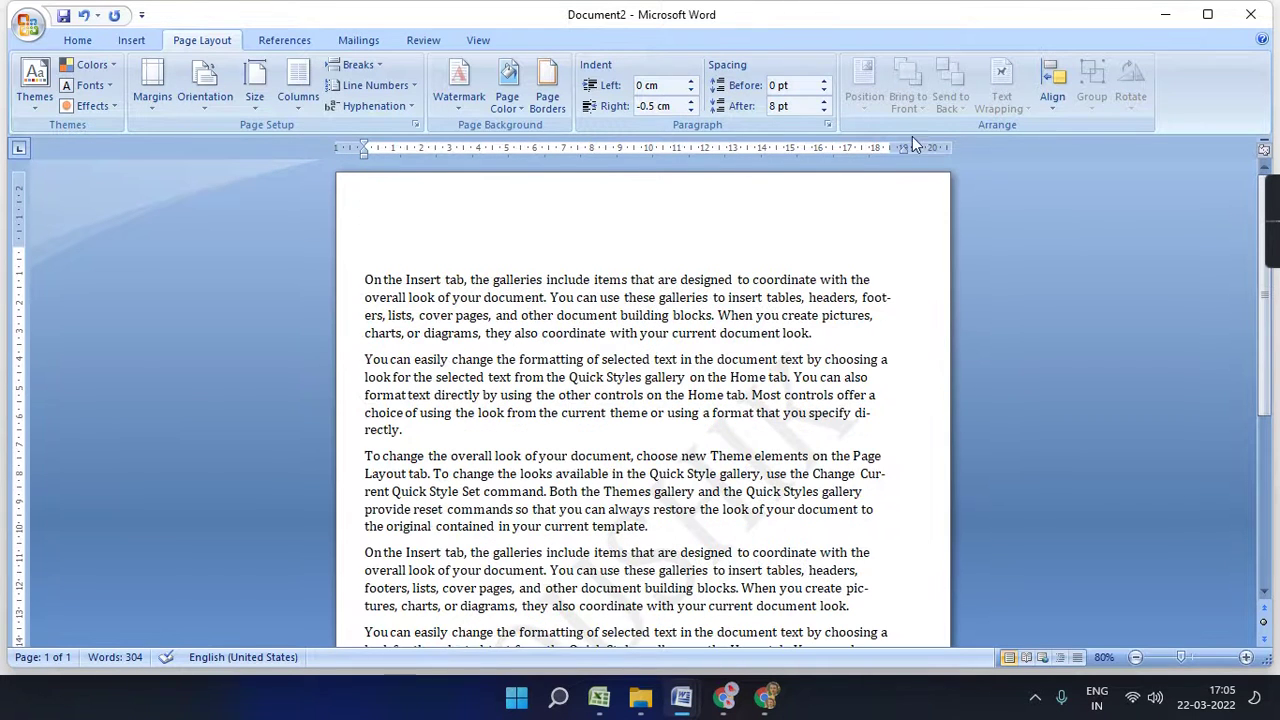
{"action": "left_click_drag", "start_coordinate": [890, 147], "coordinate": [930, 147]}
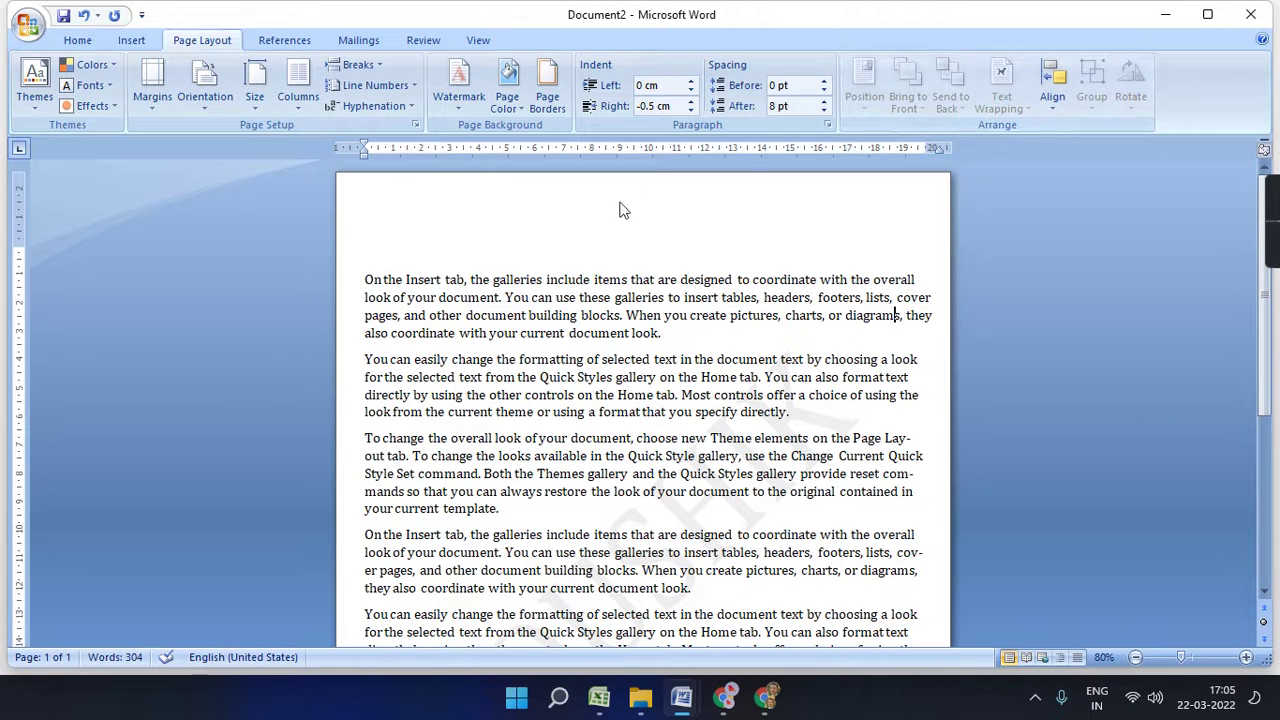
- Adjust the top margin and delete the empty paragraph above the text
{"action": "left_click_drag", "start_coordinate": [18, 244], "coordinate": [18, 196]}
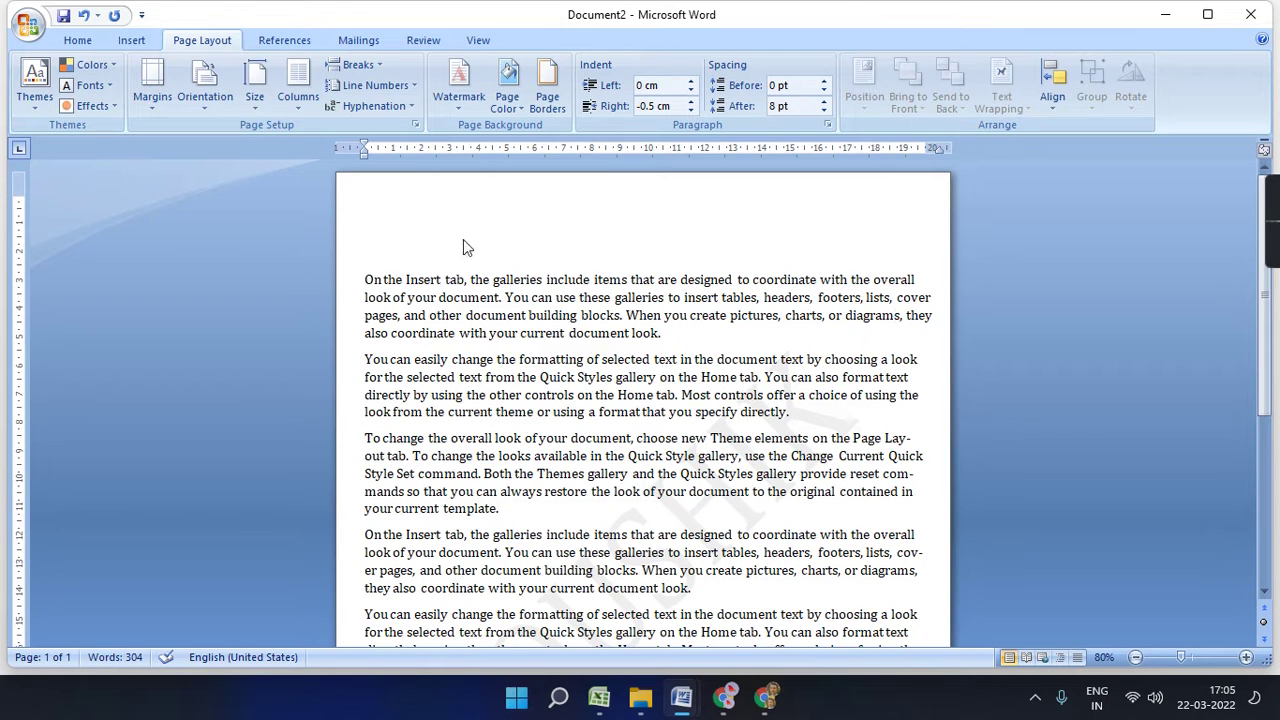
{"action": "left_click", "coordinate": [522, 255]}
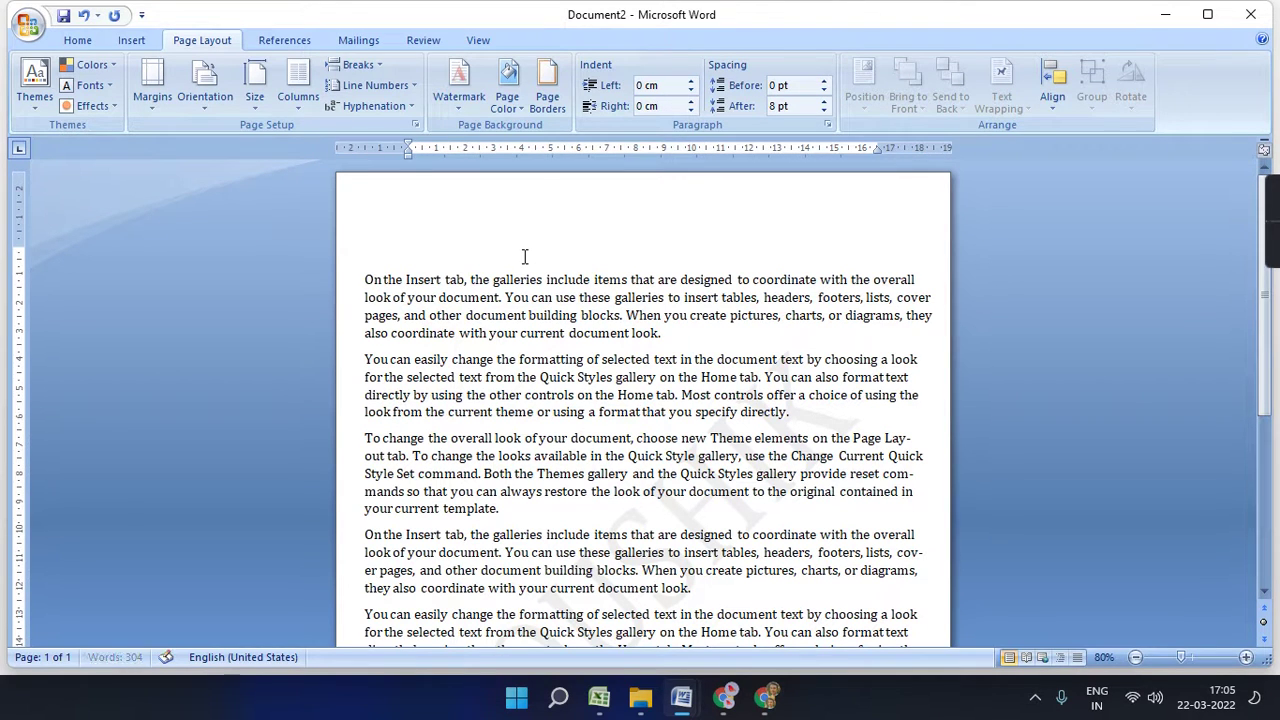
{"action": "key", "text": "Delete"}
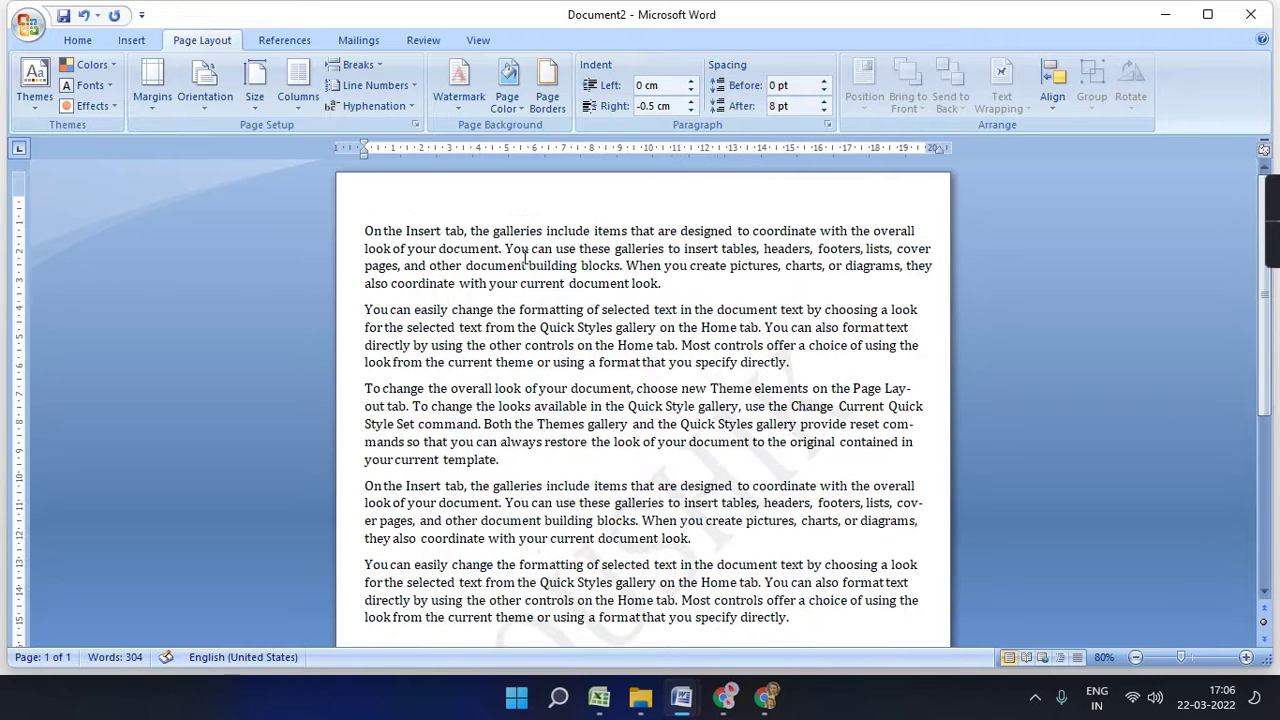
{"action": "left_click_drag", "start_coordinate": [16, 229], "coordinate": [16, 270]}
{"action": "scroll", "coordinate": [716, 300], "scroll_direction": "down", "scroll_amount": 6}
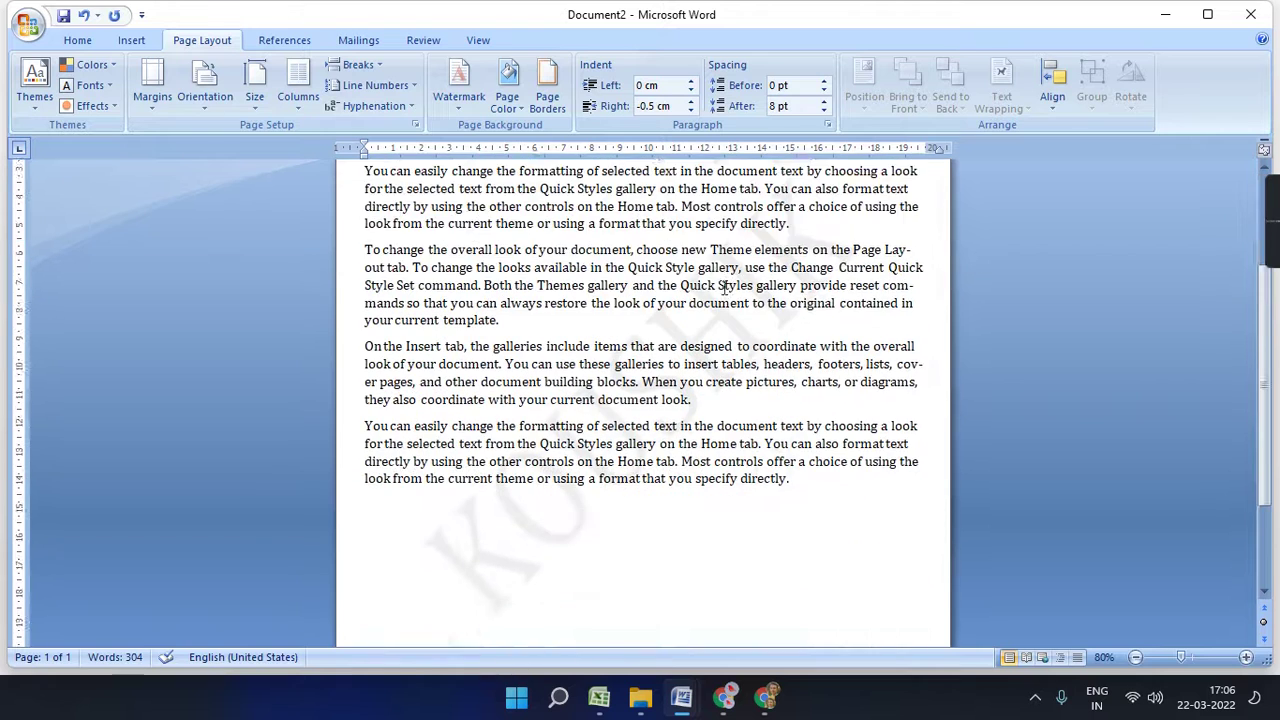
{"action": "scroll", "coordinate": [91, 535], "scroll_direction": "up", "scroll_amount": 6}
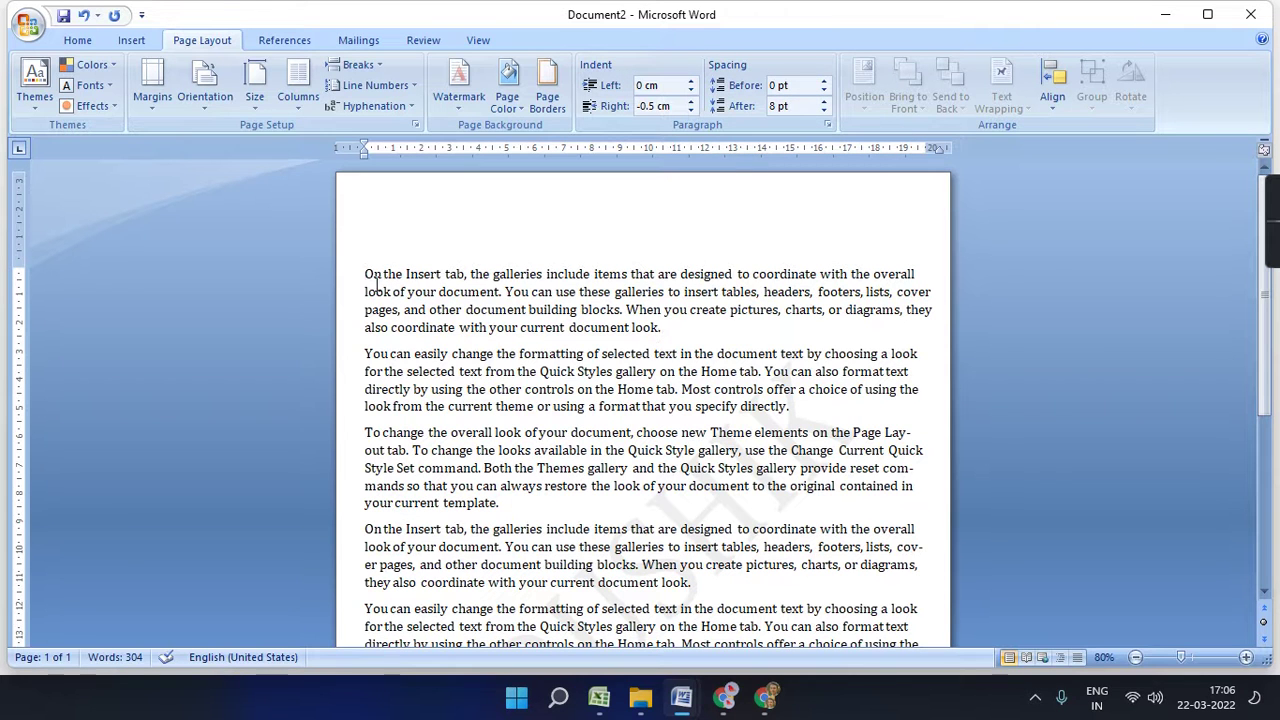
- Try Spacing Before values on the first paragraph, leaving it at Auto
{"action": "left_click_drag", "start_coordinate": [365, 275], "coordinate": [659, 327]}
{"action": "left_click", "coordinate": [689, 336]}
{"action": "left_click", "coordinate": [823, 92]}
{"action": "left_click", "coordinate": [824, 86]}
{"action": "left_click", "coordinate": [824, 86]}
{"action": "left_click", "coordinate": [825, 87]}
{"action": "left_click", "coordinate": [826, 88]}
{"action": "left_click", "coordinate": [826, 88]}
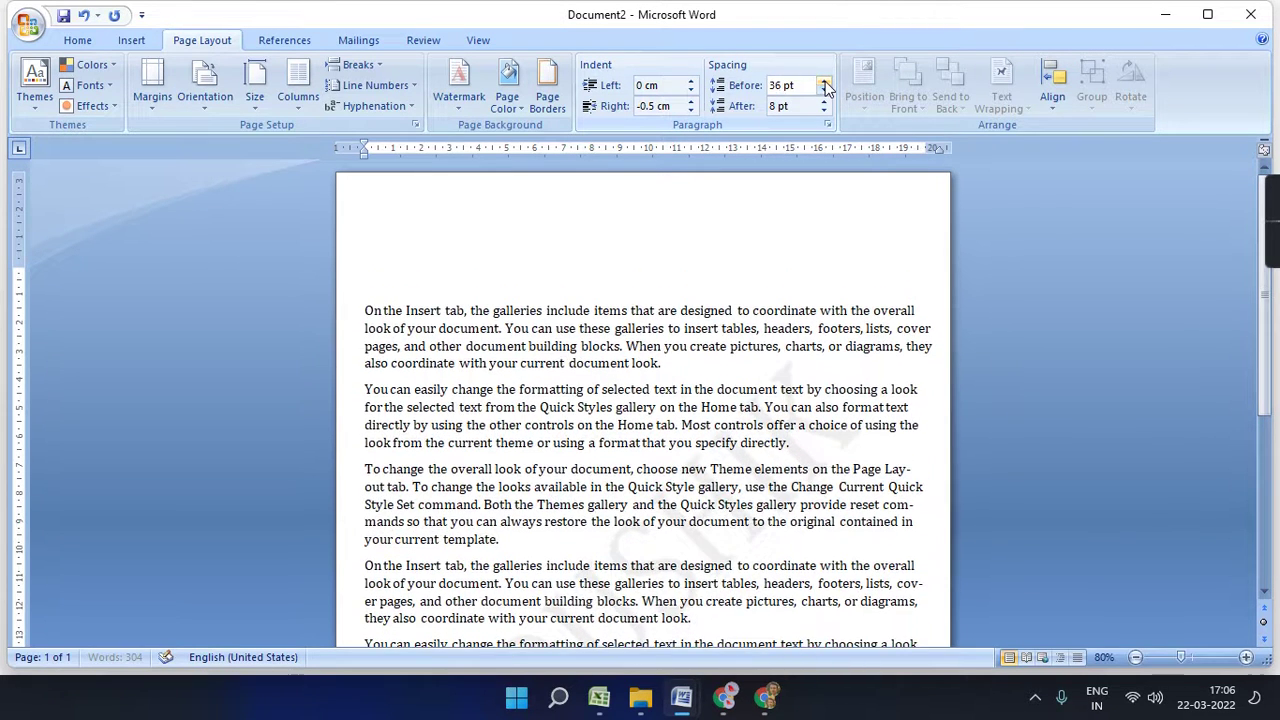
{"action": "left_click", "coordinate": [825, 97]}
{"action": "left_click", "coordinate": [825, 97]}
{"action": "left_click", "coordinate": [825, 97]}
{"action": "left_click", "coordinate": [824, 91]}
{"action": "left_click", "coordinate": [824, 91]}
{"action": "left_click", "coordinate": [824, 91]}
- Set the first paragraph's Spacing After to 114 pt and add space before the second
{"action": "left_click", "coordinate": [825, 112]}
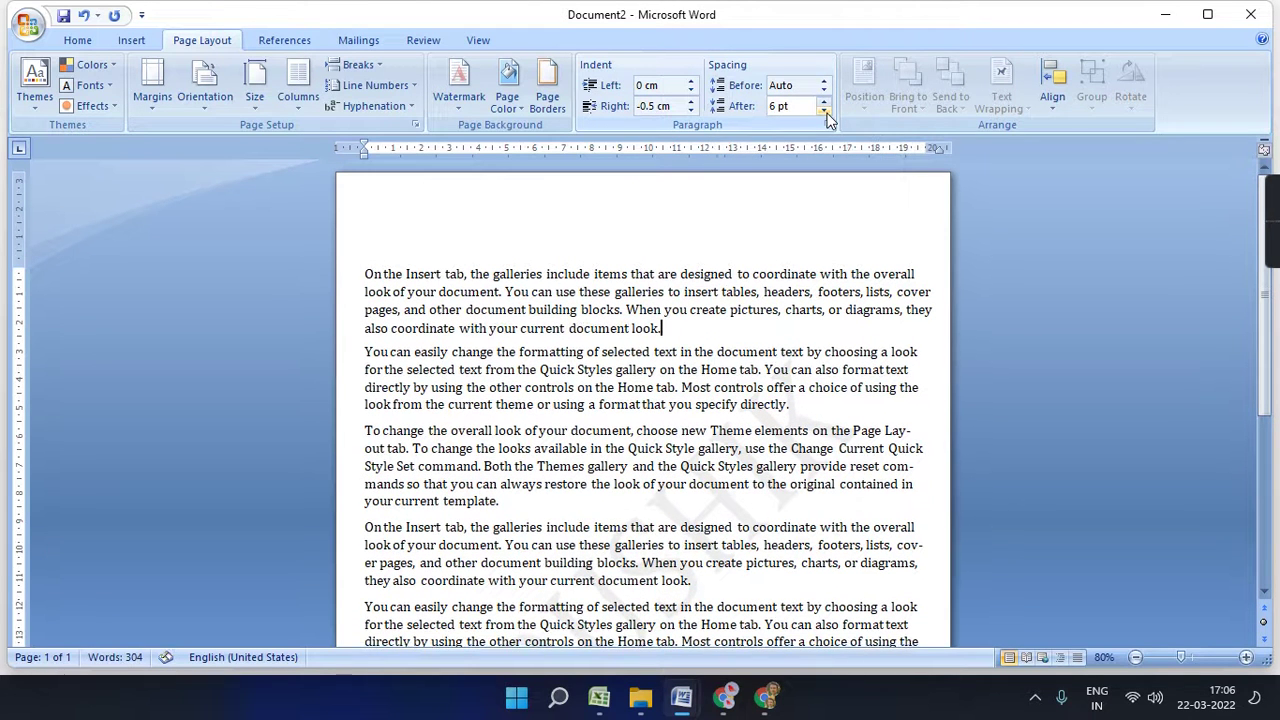
{"action": "left_click", "coordinate": [825, 112]}
{"action": "left_click_drag", "start_coordinate": [825, 103], "coordinate": [825, 103]}
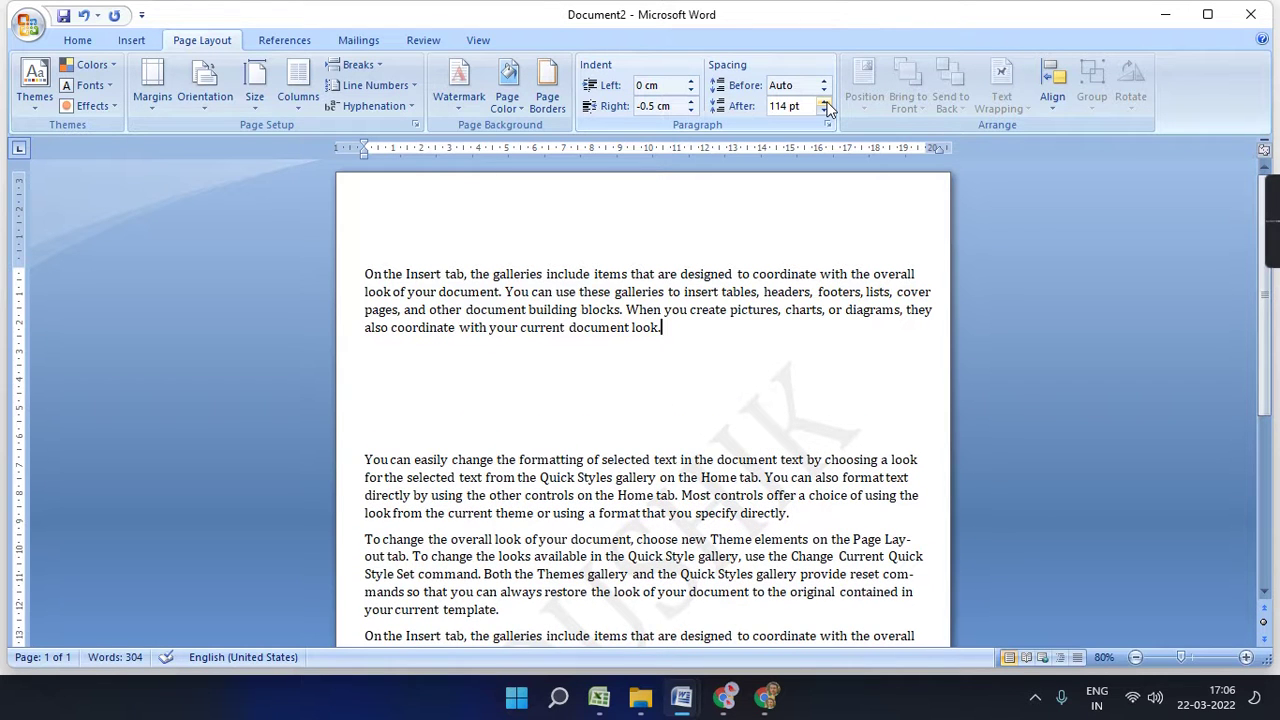
{"action": "left_click", "coordinate": [830, 514]}
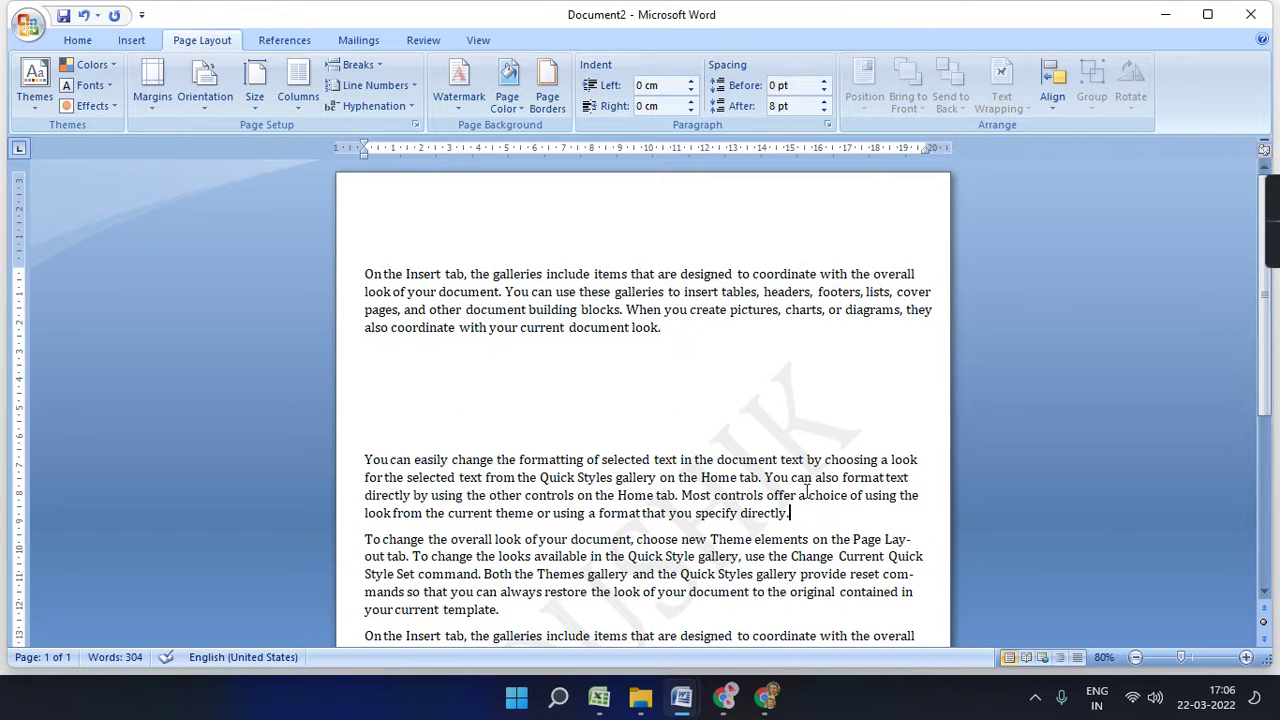
{"action": "left_click_drag", "start_coordinate": [825, 83], "coordinate": [826, 106]}
{"action": "left_click", "coordinate": [849, 434]}
{"action": "scroll", "coordinate": [851, 430], "scroll_direction": "down", "scroll_amount": 3}
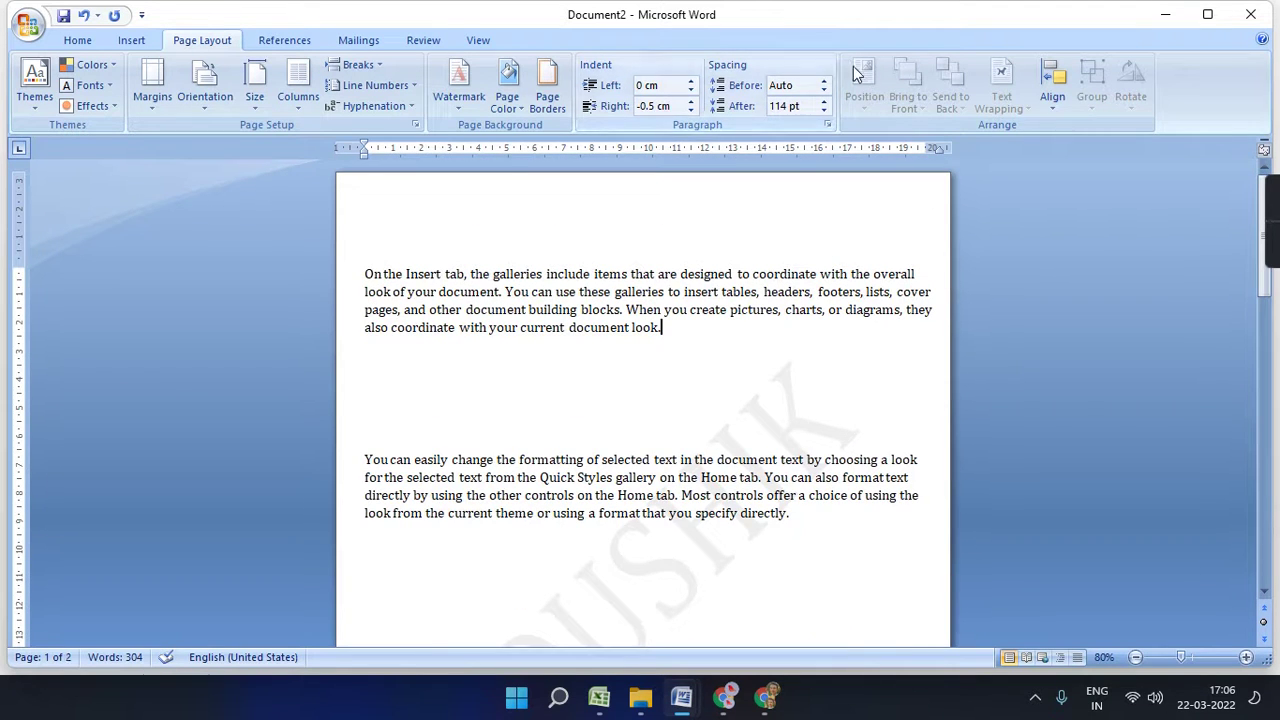
{"action": "left_click", "coordinate": [508, 385]}
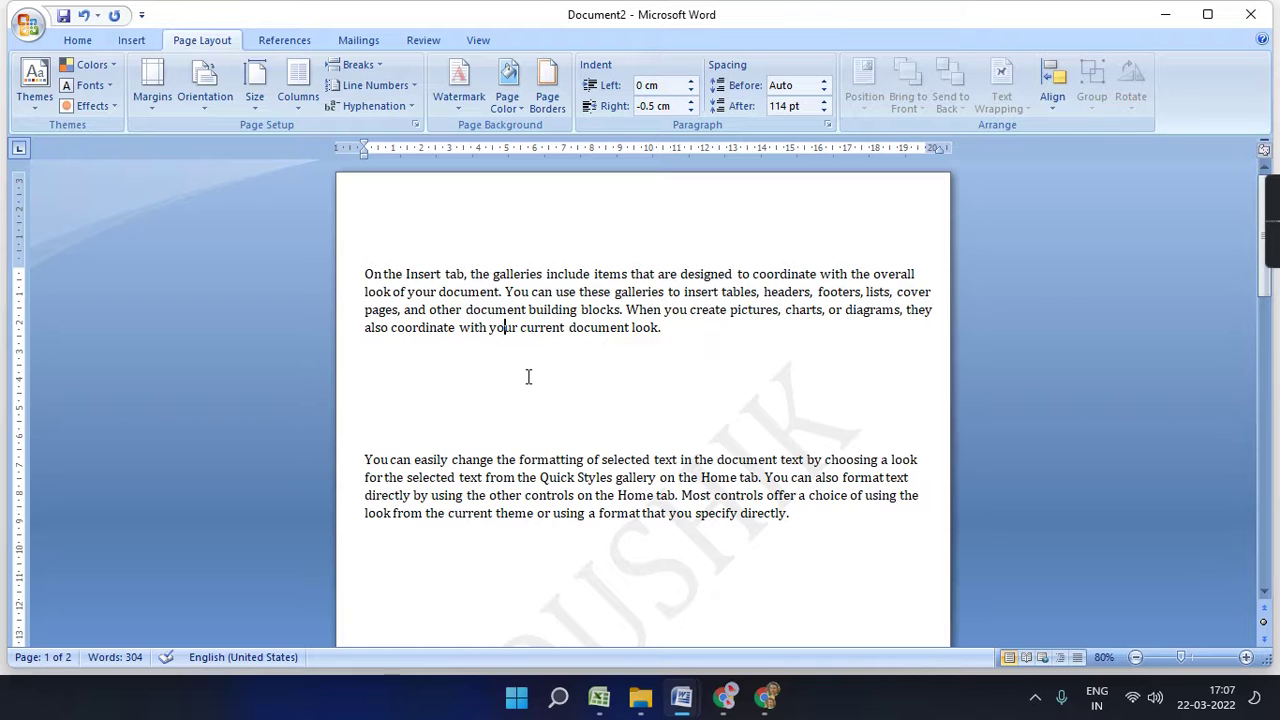
{"action": "left_click", "coordinate": [288, 41]}
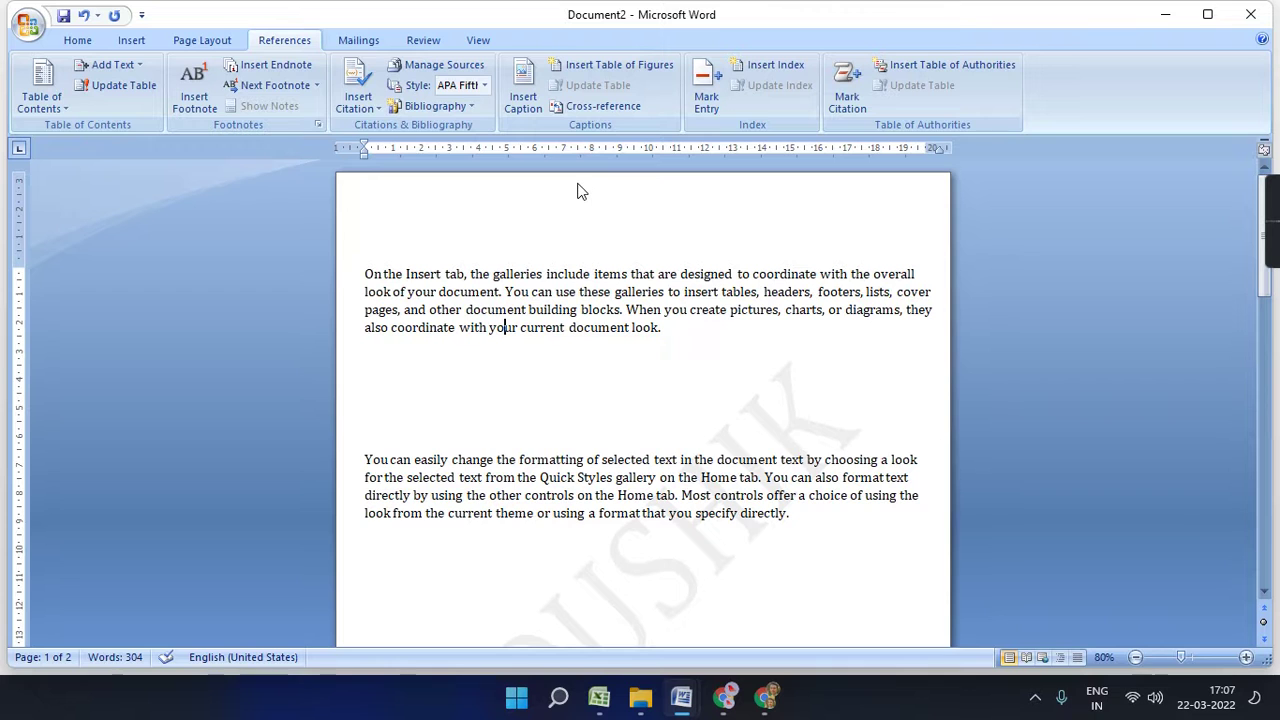
{"action": "left_click", "coordinate": [360, 42]}
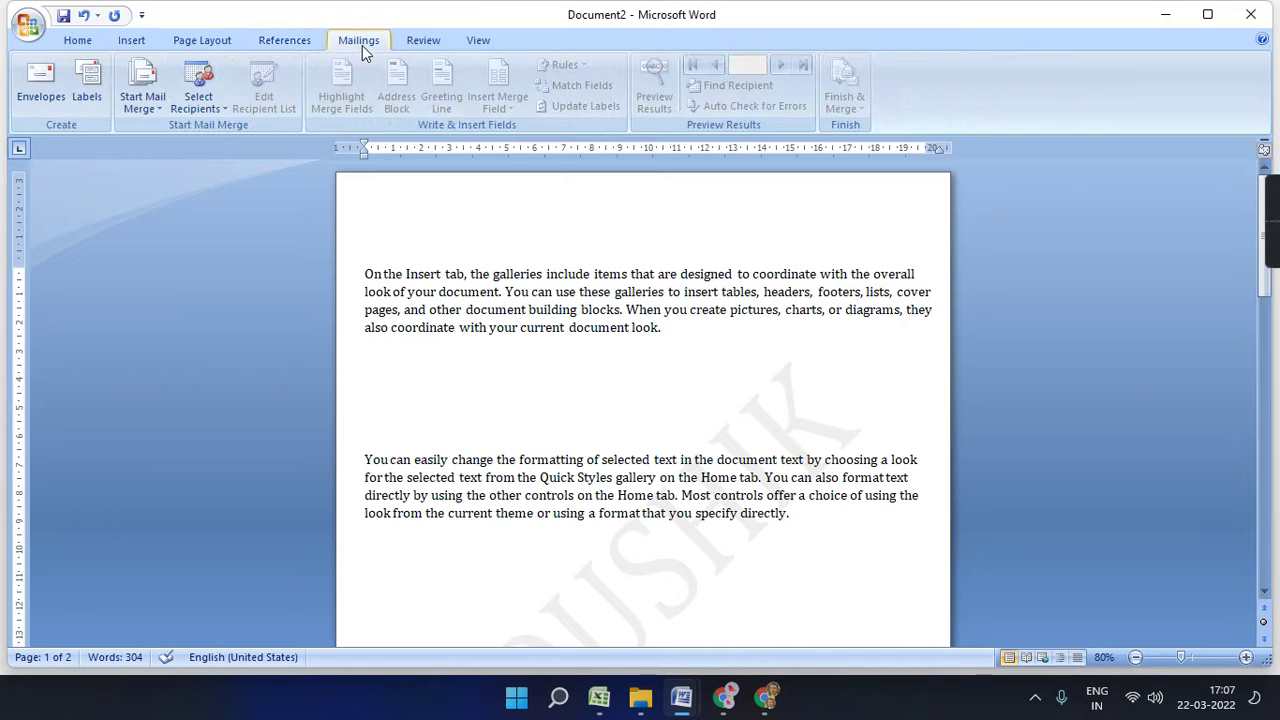
{"action": "left_click", "coordinate": [423, 40]}
{"action": "left_click", "coordinate": [477, 40]}
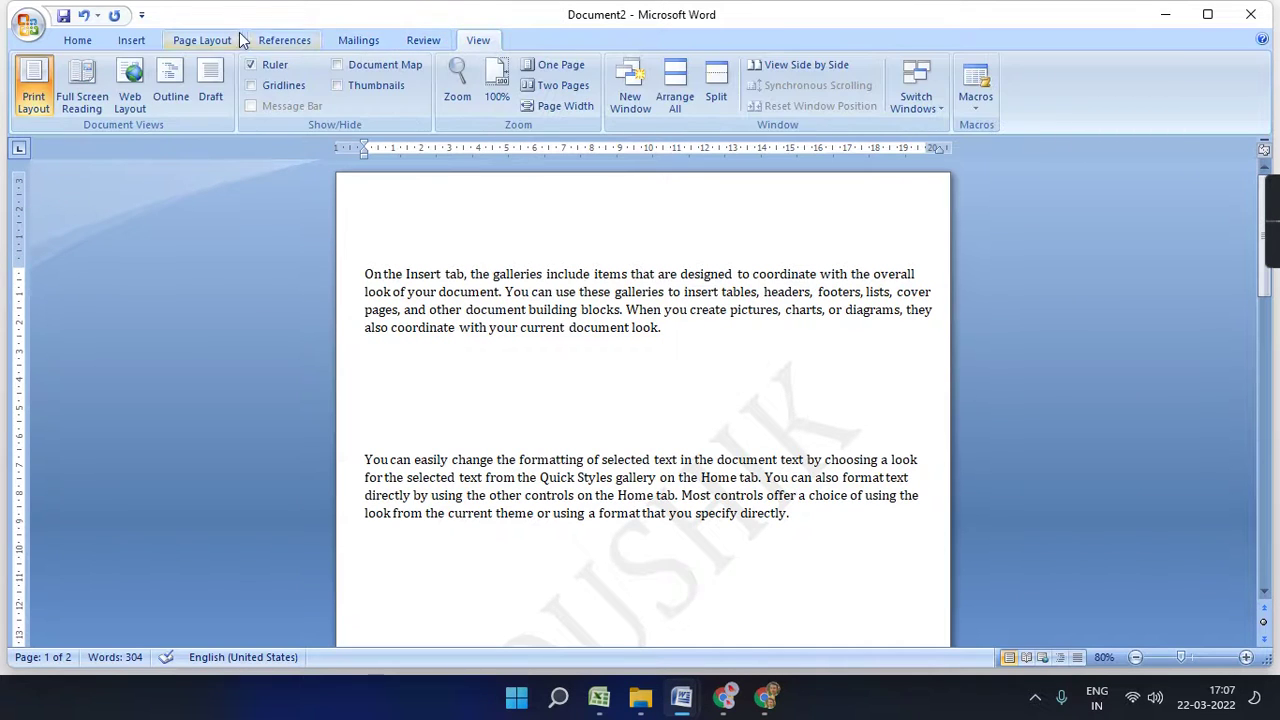
{"action": "left_click", "coordinate": [335, 40]}
{"action": "left_click", "coordinate": [462, 44]}
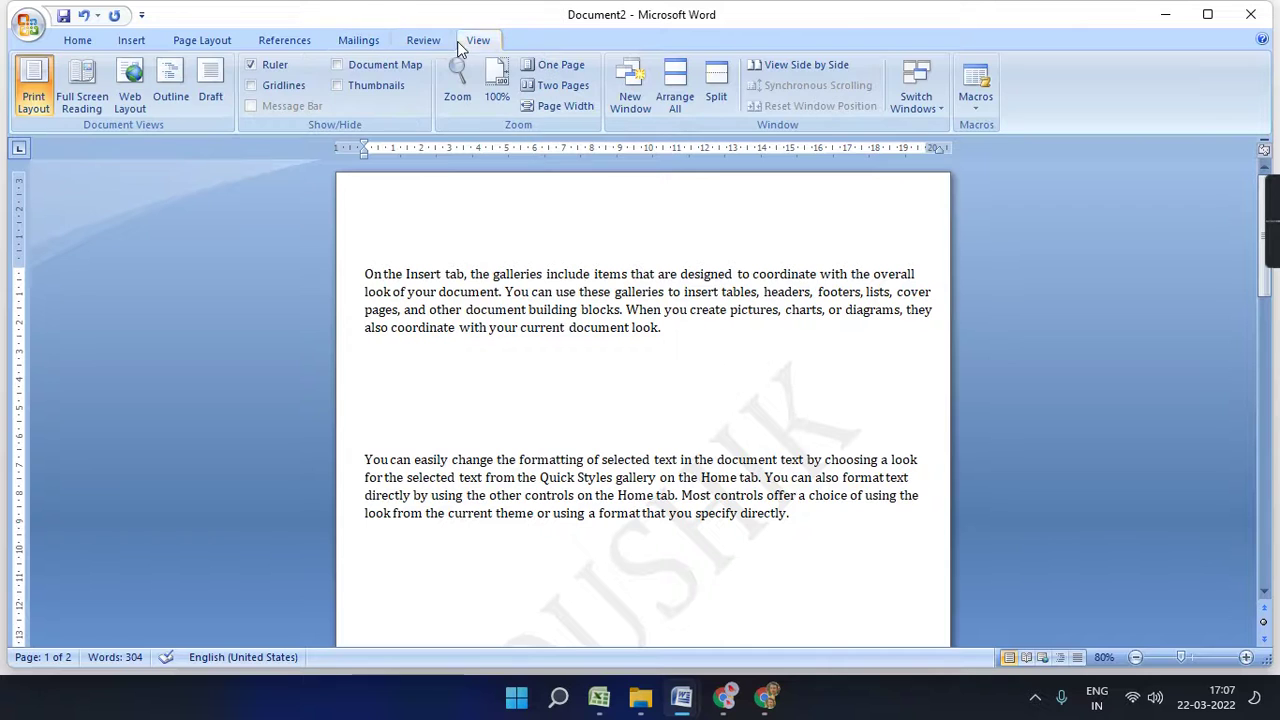
{"action": "left_click", "coordinate": [430, 44]}
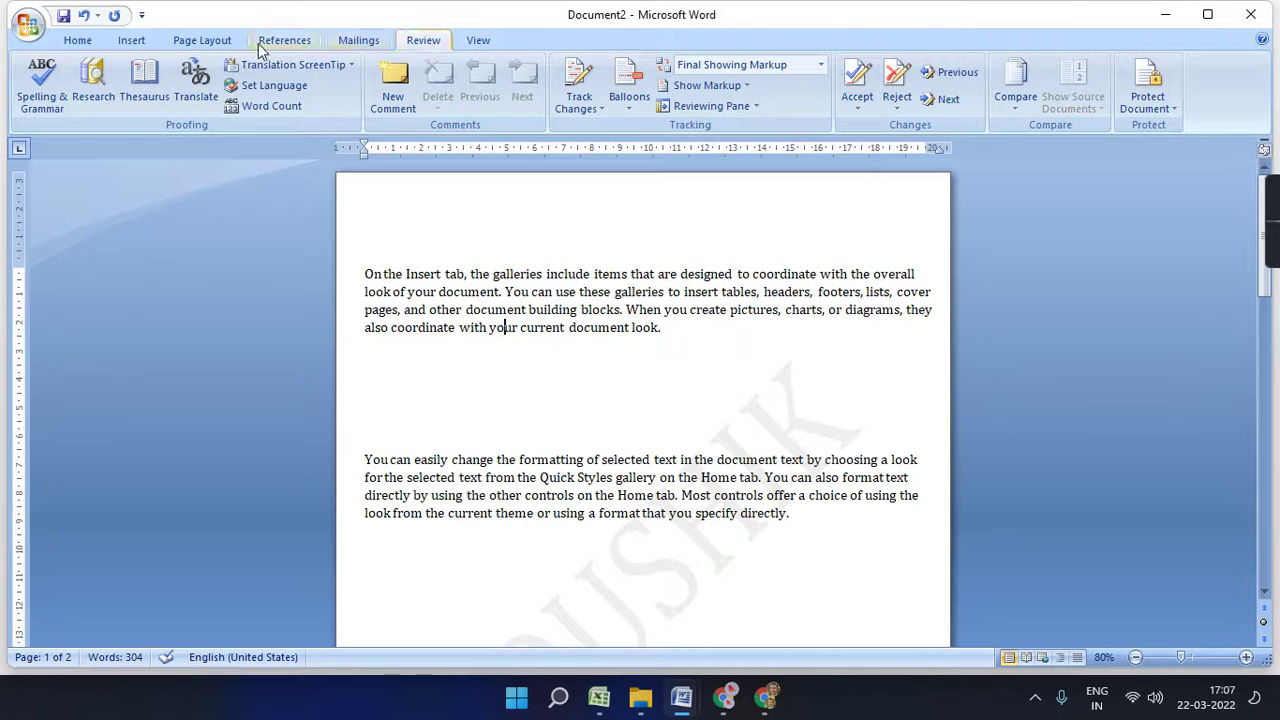
{"action": "left_click", "coordinate": [201, 42]}
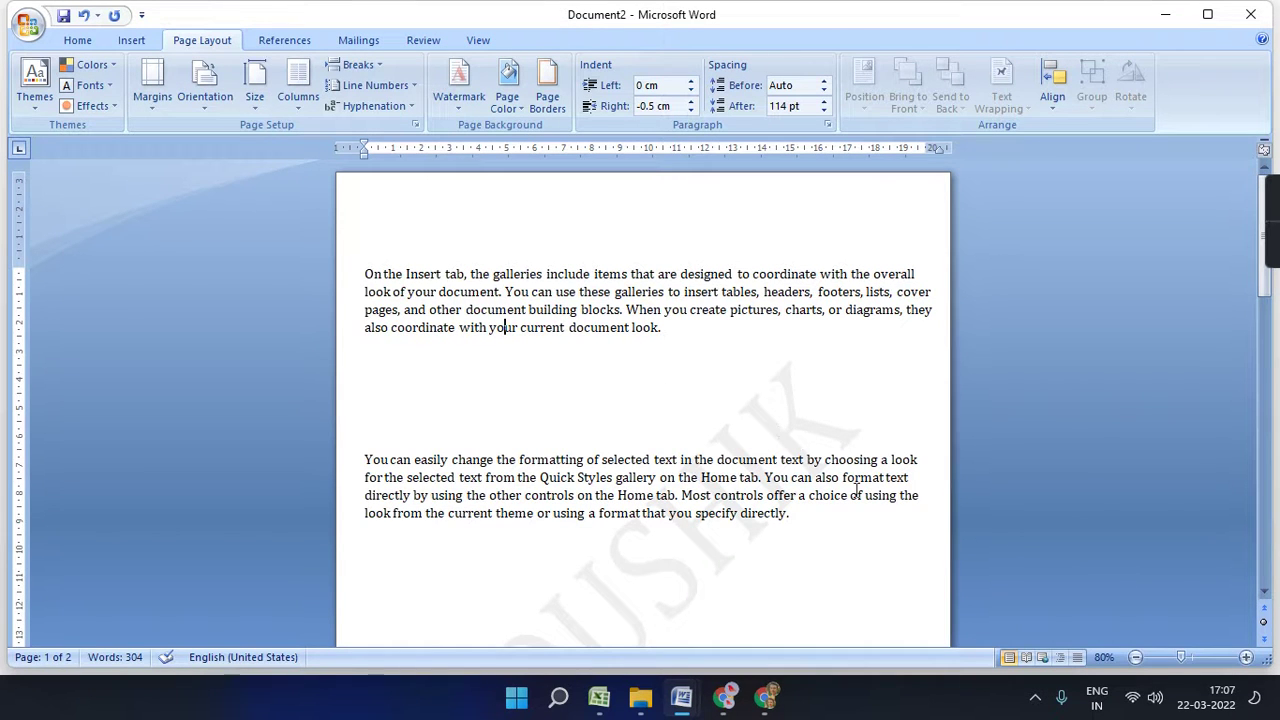
{"action": "mouse_move", "coordinate": [1268, 250]}
{"action": "mouse_move", "coordinate": [1270, 290]}
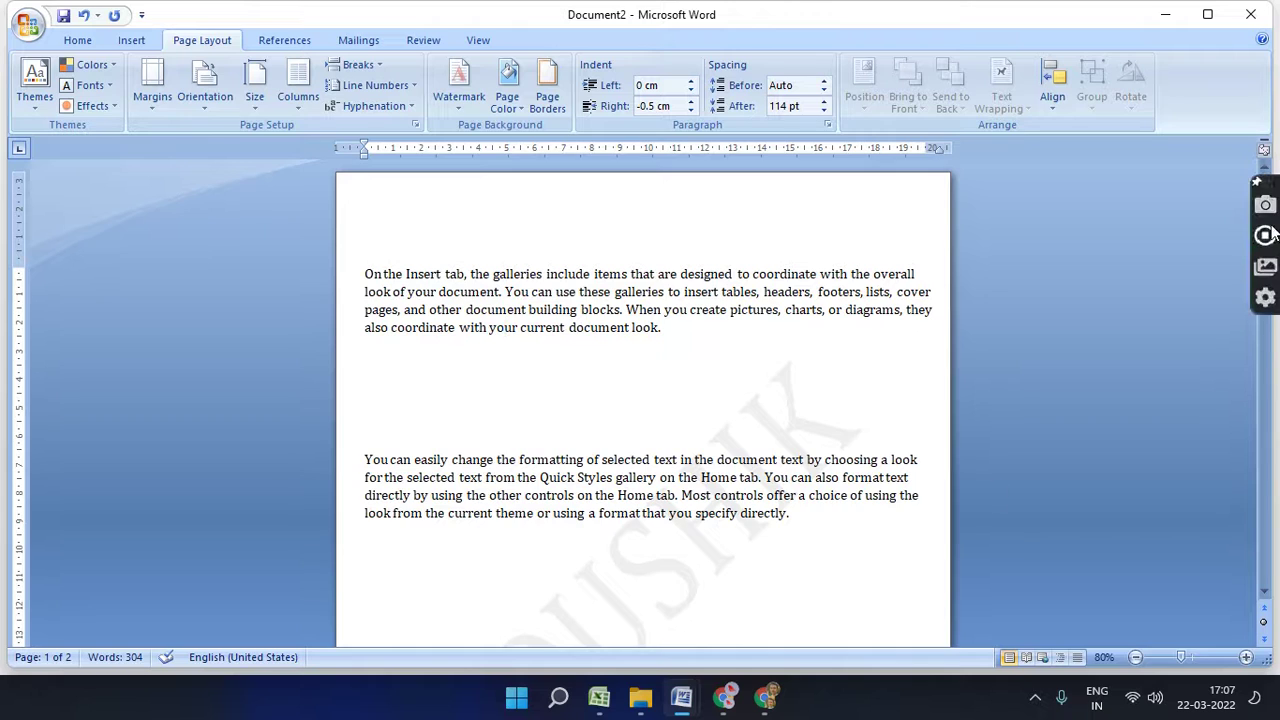